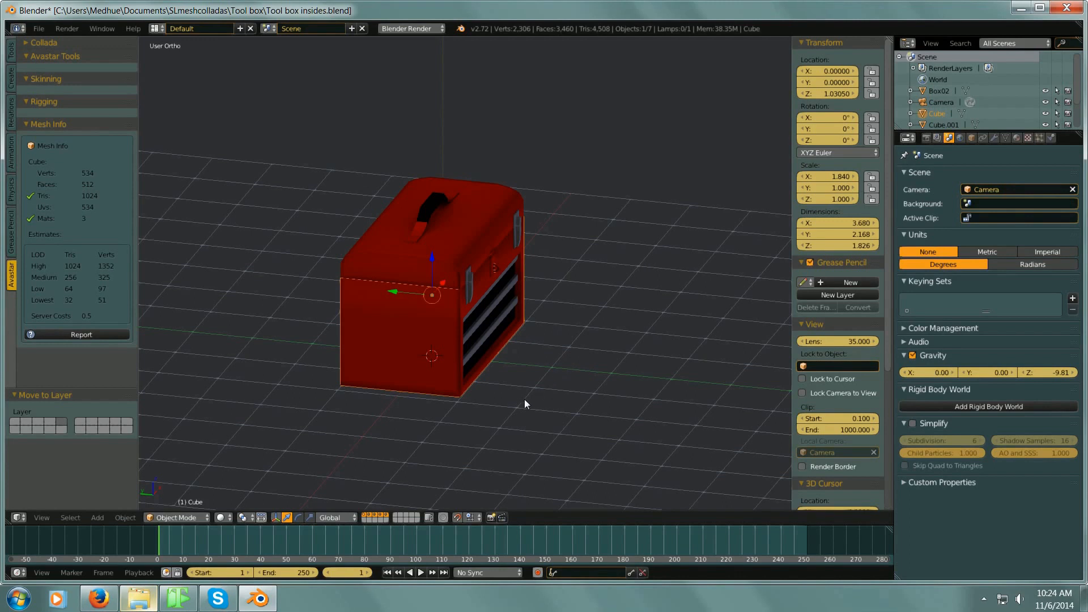
Step: Hide the layer holding the toolbox lid and look at the tools inside the box
{"action": "mouse_move", "coordinate": [525, 403]}
{"action": "middle_mouse_down"}
{"action": "mouse_move", "coordinate": [539, 389]}
{"action": "mouse_move", "coordinate": [449, 381]}
{"action": "mouse_move", "coordinate": [573, 384]}
{"action": "mouse_move", "coordinate": [500, 389]}
{"action": "mouse_move", "coordinate": [521, 404]}
{"action": "mouse_move", "coordinate": [475, 428]}
{"action": "mouse_move", "coordinate": [536, 443]}
{"action": "mouse_move", "coordinate": [531, 409]}
{"action": "mouse_move", "coordinate": [455, 397]}
{"action": "mouse_move", "coordinate": [515, 394]}
{"action": "mouse_move", "coordinate": [511, 363]}
{"action": "mouse_move", "coordinate": [534, 375]}
{"action": "mouse_move", "coordinate": [536, 400]}
{"action": "mouse_move", "coordinate": [556, 384]}
{"action": "mouse_move", "coordinate": [527, 393]}
{"action": "mouse_move", "coordinate": [523, 411]}
{"action": "middle_mouse_up"}
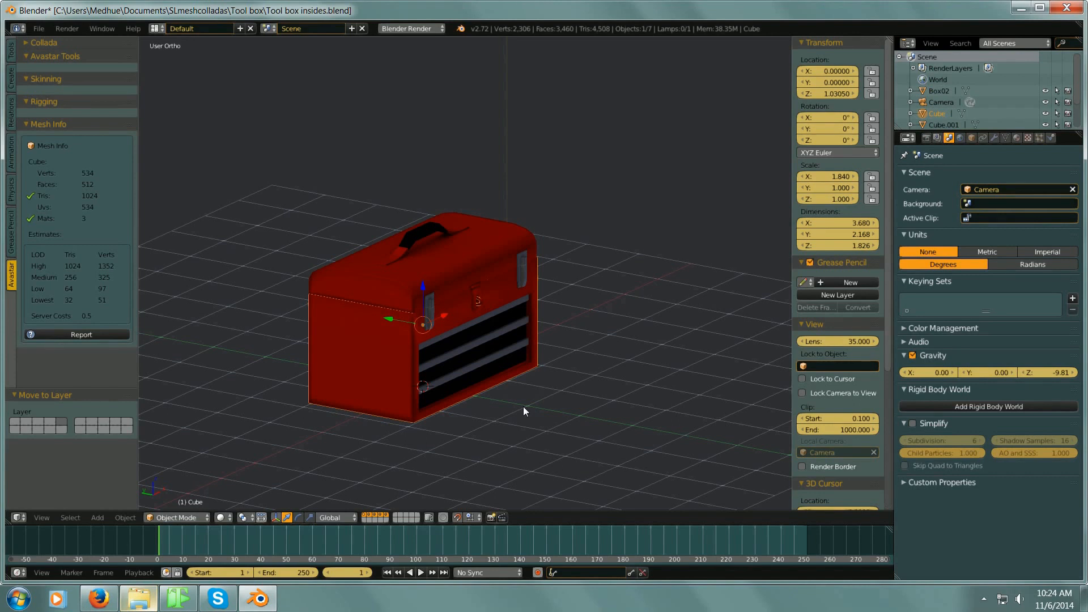
{"action": "left_click", "coordinate": [370, 513]}
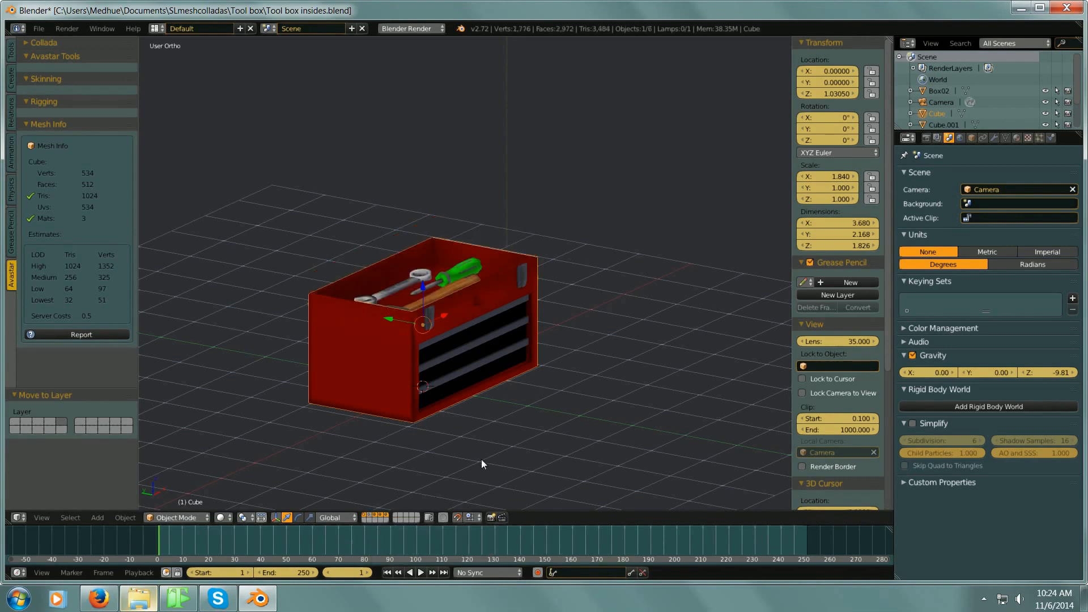
{"action": "middle_click_drag", "start_coordinate": [447, 325], "coordinate": [443, 304]}
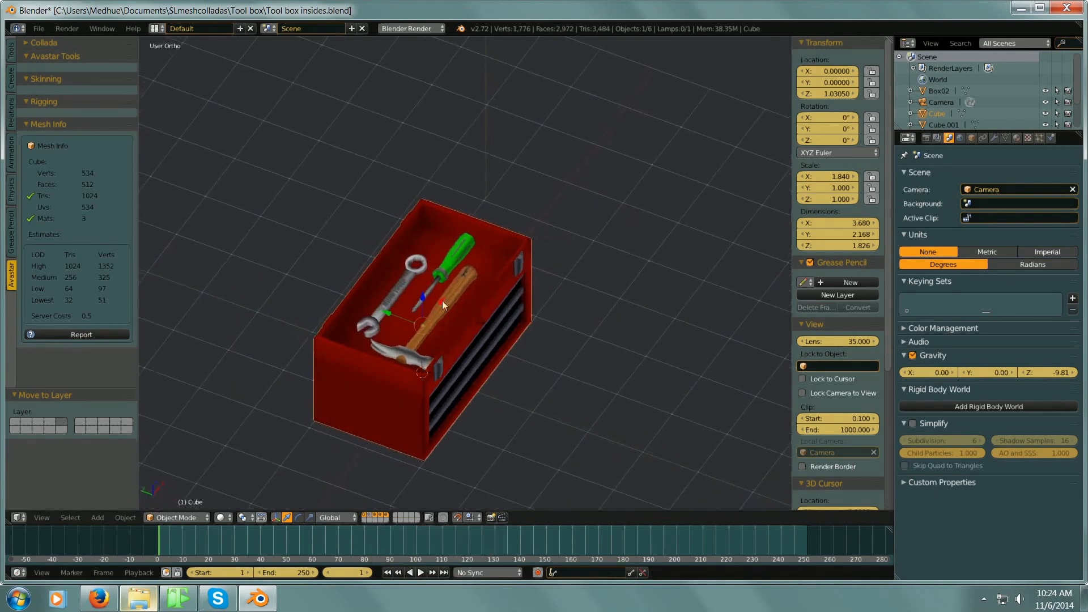
{"action": "middle_click_drag", "start_coordinate": [495, 371], "coordinate": [471, 375]}
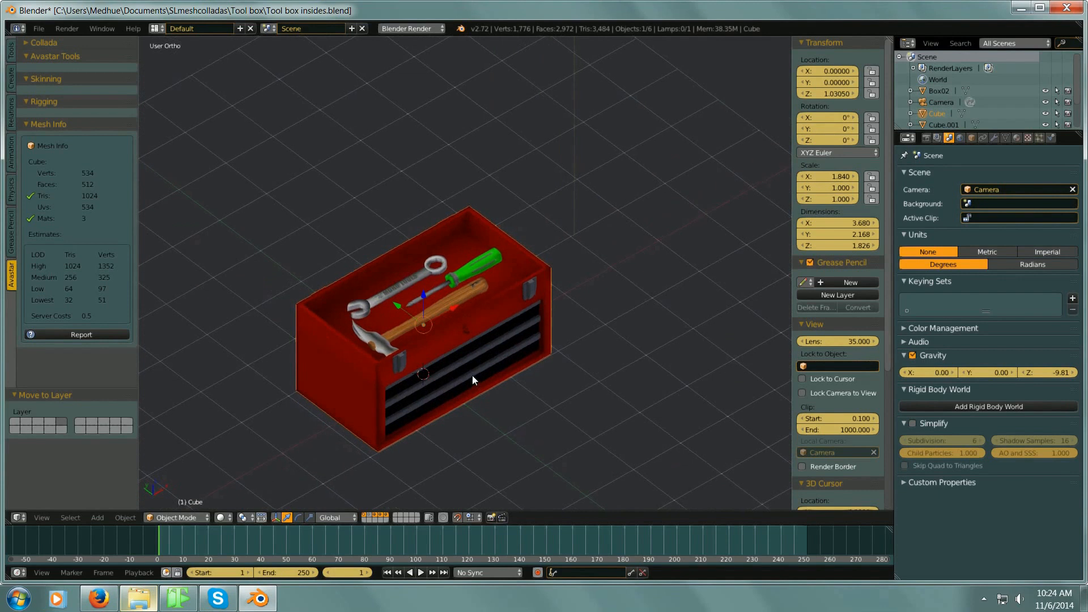
Step: Turn the three tool layers off and on again, and inspect the open toolbox from several sides
{"action": "left_click", "coordinate": [376, 515]}
{"action": "left_click", "coordinate": [382, 516]}
{"action": "left_click", "coordinate": [387, 516]}
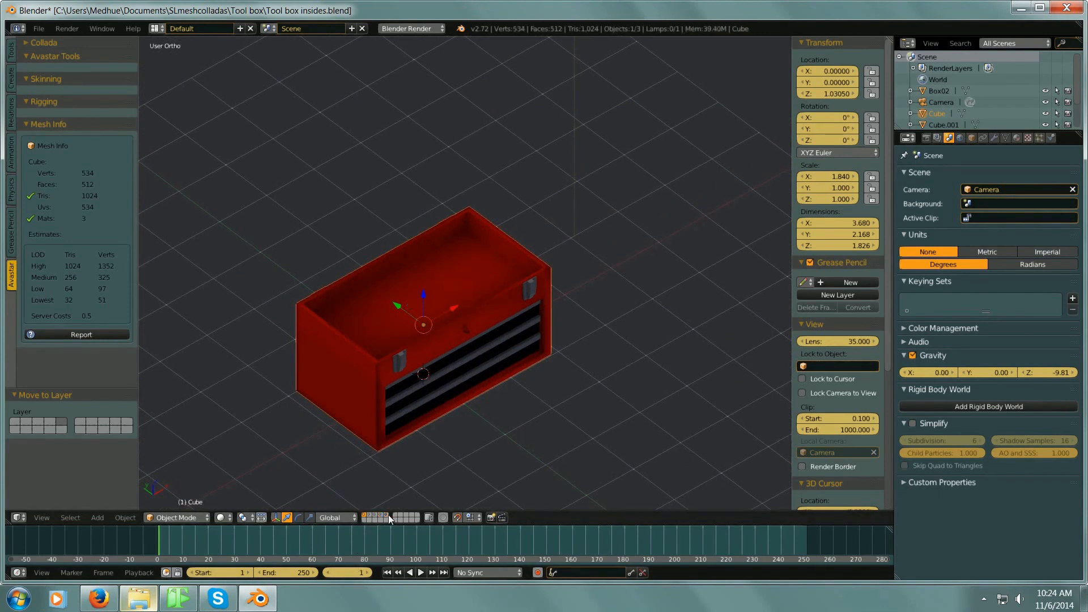
{"action": "left_click", "coordinate": [387, 515], "text": "shift"}
{"action": "left_click", "coordinate": [382, 516], "text": "shift"}
{"action": "left_click", "coordinate": [377, 515], "text": "shift"}
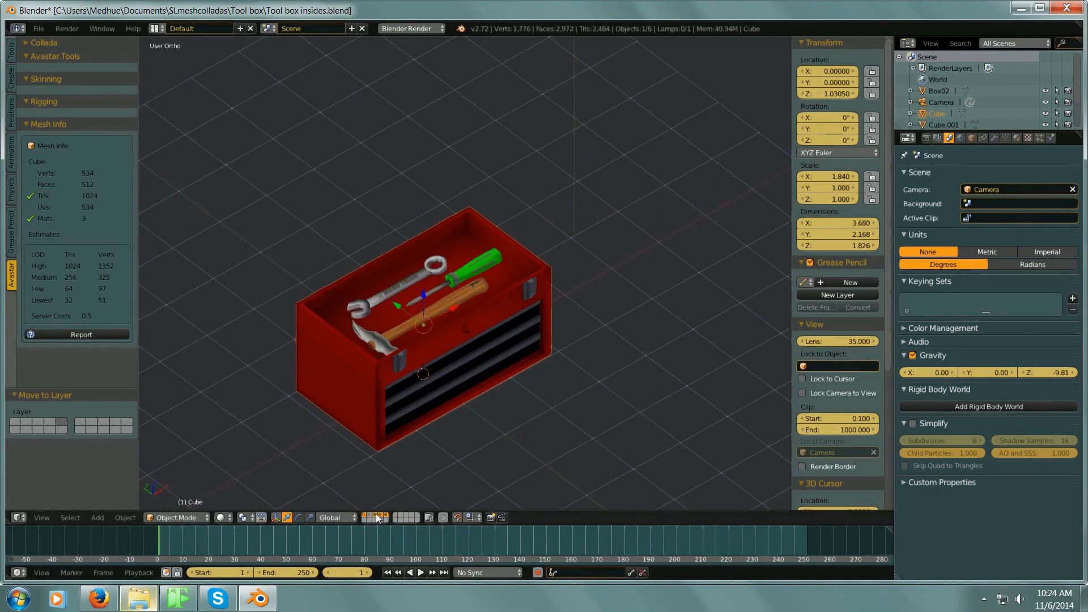
{"action": "middle_click_drag", "start_coordinate": [464, 463], "coordinate": [482, 377]}
{"action": "middle_click_drag", "start_coordinate": [552, 252], "coordinate": [616, 360]}
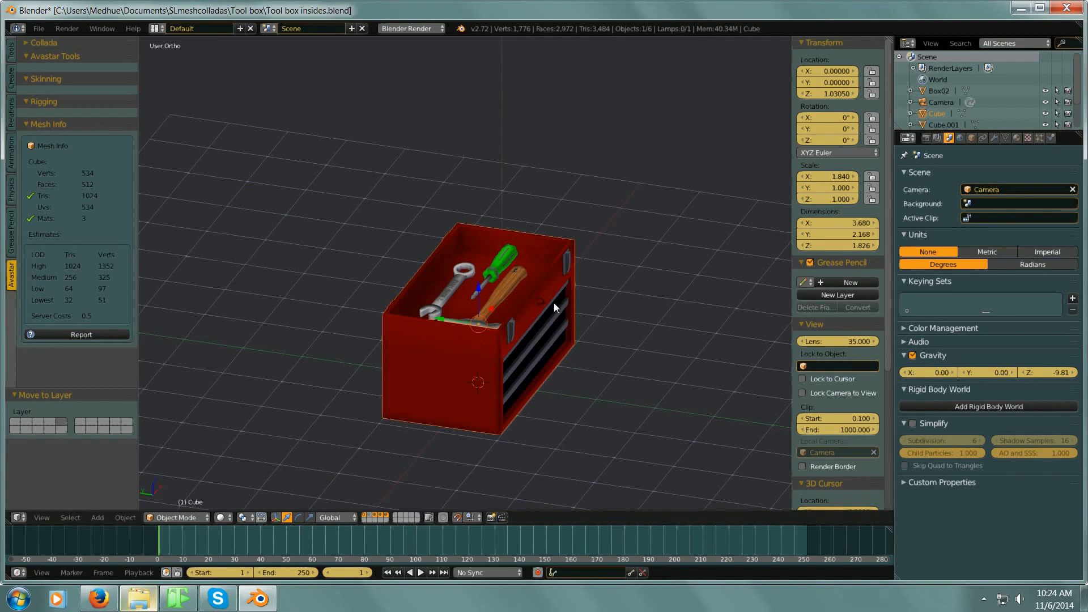
{"action": "middle_click_drag", "start_coordinate": [542, 306], "coordinate": [588, 406]}
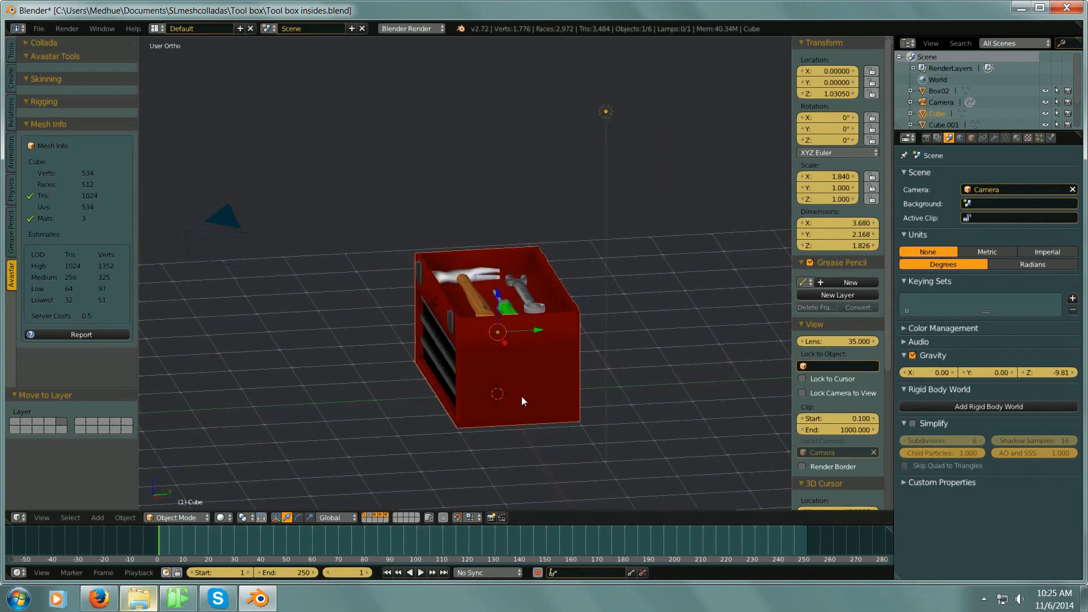
Step: Isolate the toolbox body's layer in the right side view and turn the lid and tool layers back on
{"action": "left_click", "coordinate": [368, 518]}
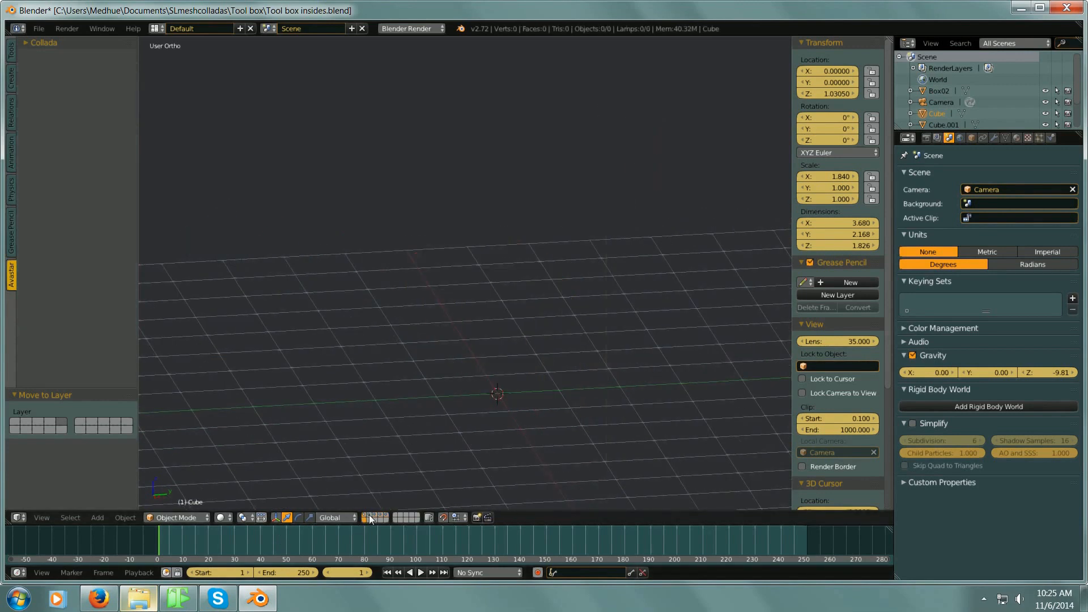
{"action": "left_click", "coordinate": [365, 518]}
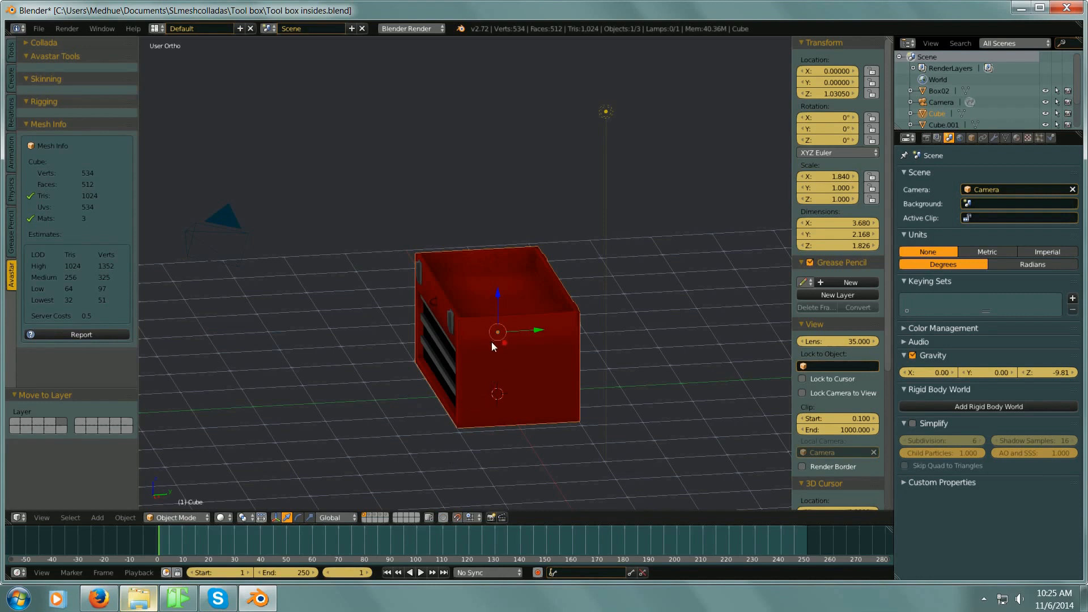
{"action": "key", "text": "KP_3"}
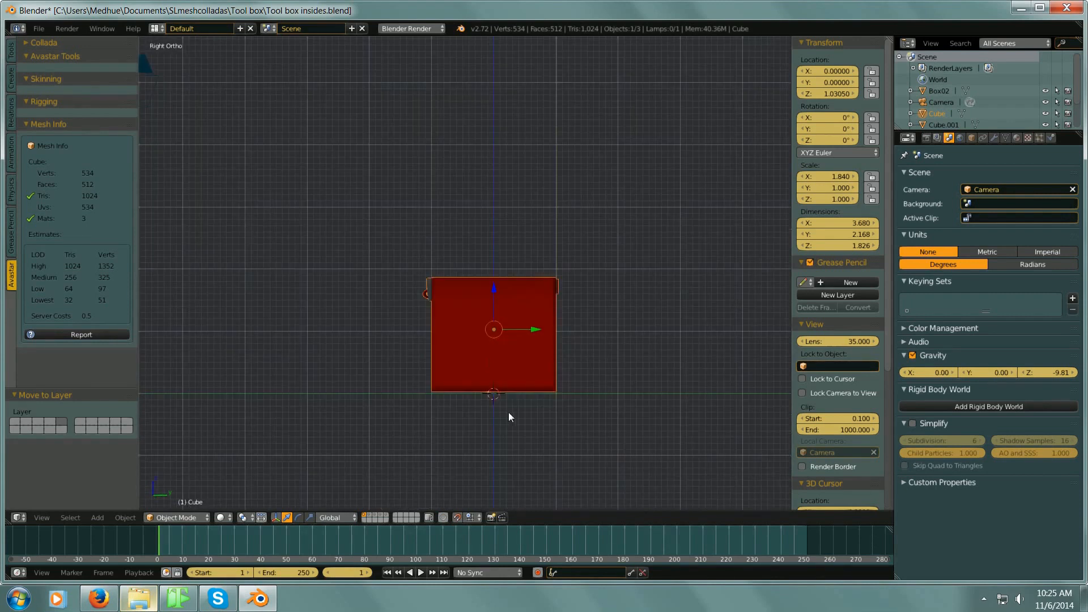
{"action": "left_click", "coordinate": [370, 517], "text": "shift"}
{"action": "left_click", "coordinate": [379, 517], "text": "shift"}
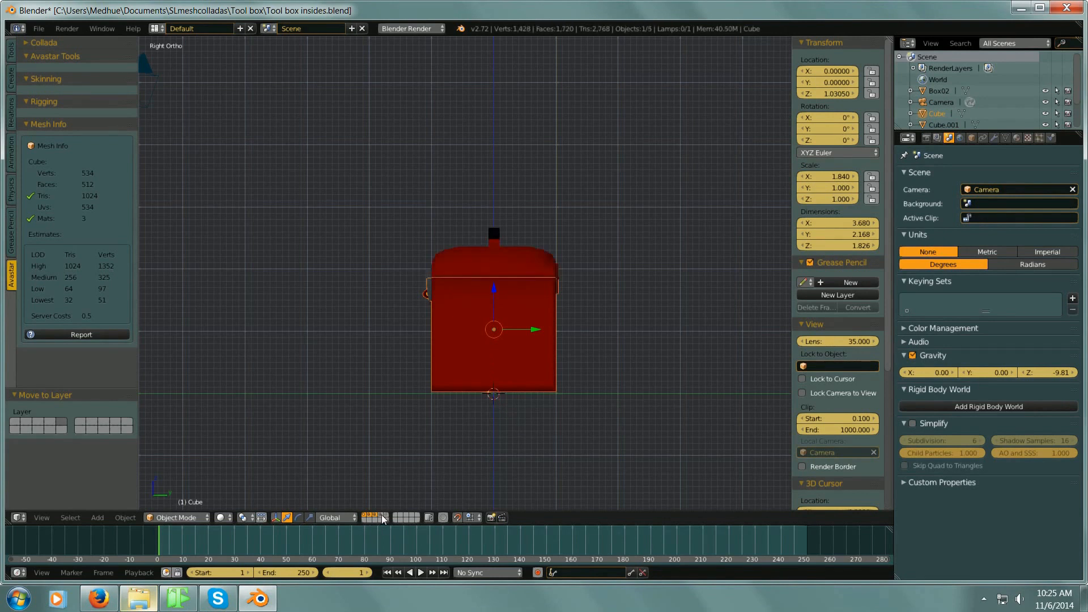
{"action": "left_click", "coordinate": [387, 515], "text": "shift"}
Step: Select the lamp and the camera and move both to layer 10
{"action": "middle_click_drag", "start_coordinate": [393, 406], "coordinate": [470, 381]}
{"action": "scroll", "coordinate": [498, 415], "scroll_direction": "down", "scroll_amount": 6}
{"action": "scroll", "coordinate": [470, 381], "scroll_direction": "up", "scroll_amount": 3}
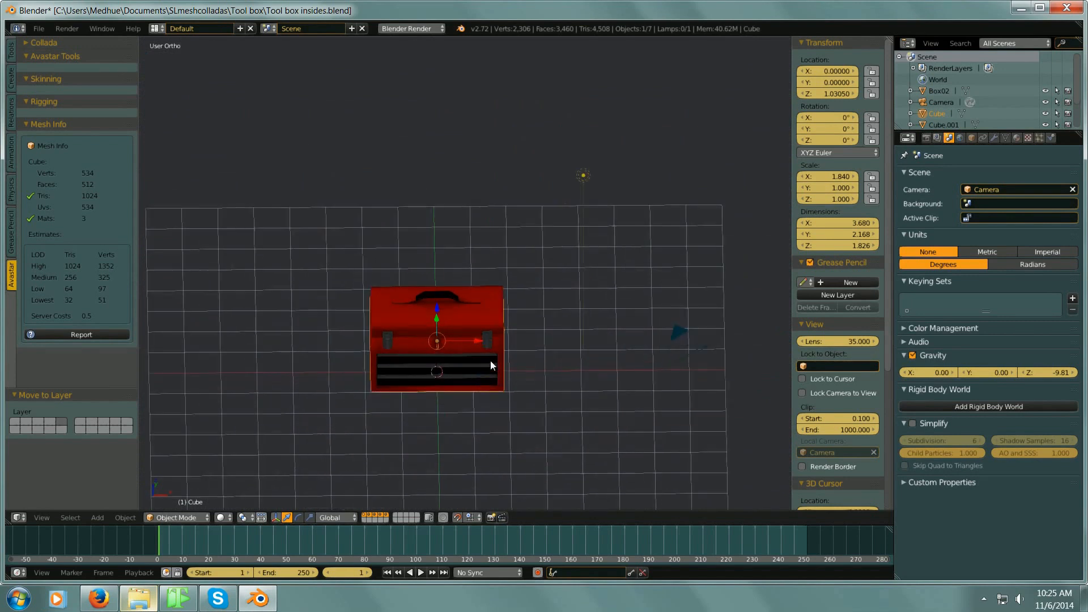
{"action": "right_click", "coordinate": [584, 178]}
{"action": "right_click", "coordinate": [681, 345], "text": "shift"}
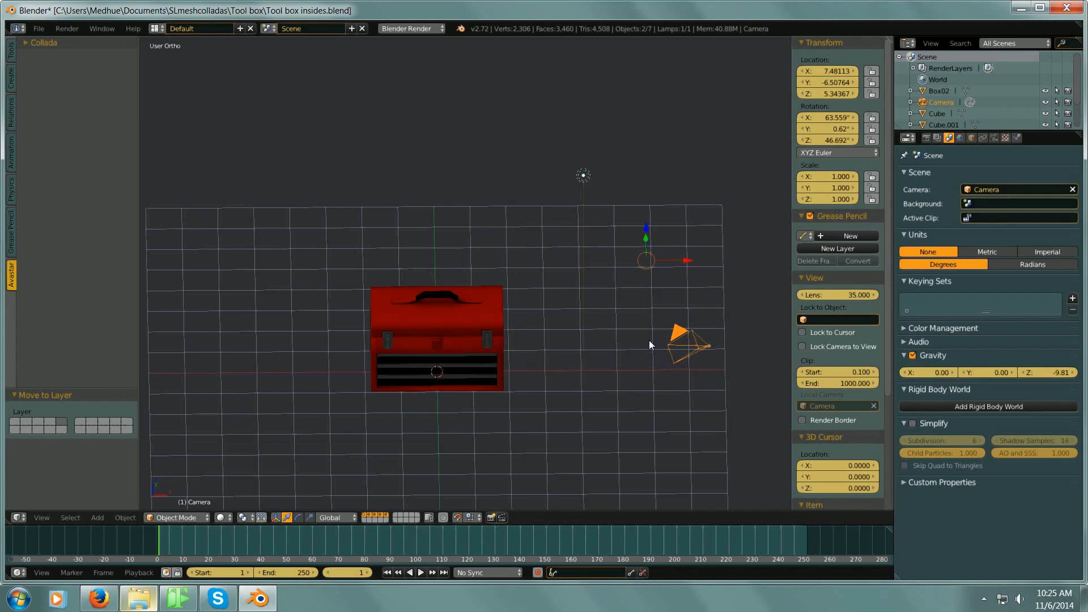
{"action": "key", "text": "m"}
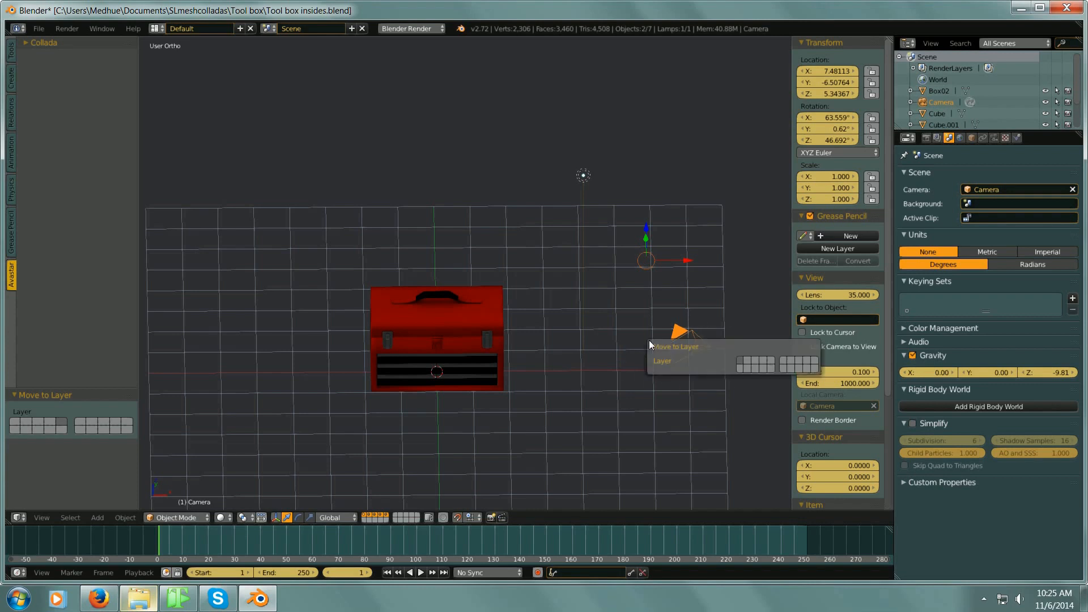
{"action": "left_click", "coordinate": [814, 362]}
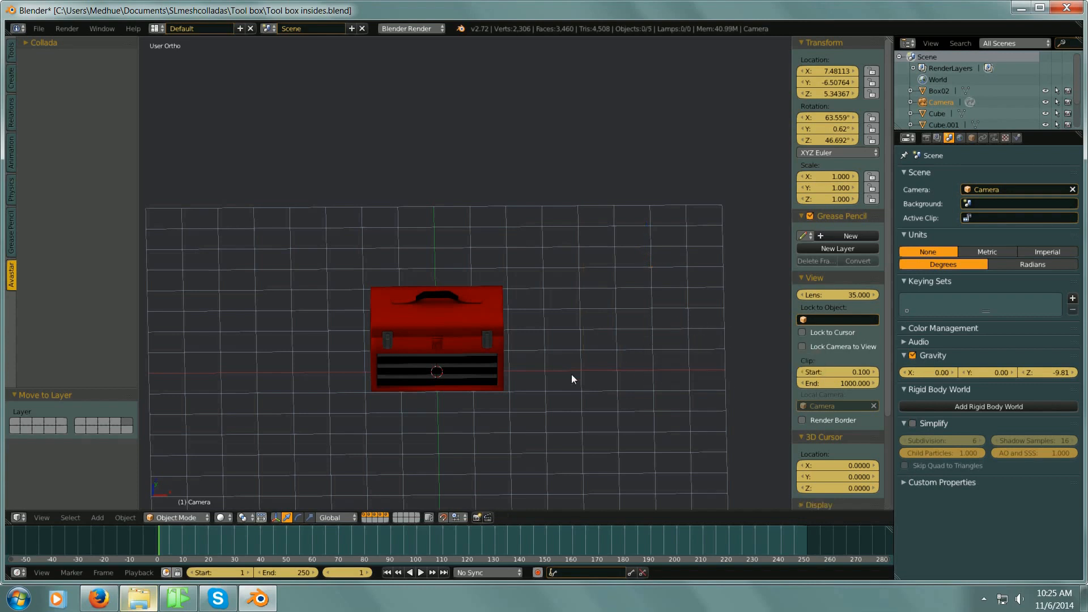
Step: Select all the toolbox meshes and lower them about 0.024 along Z so the base sits on the ground line
{"action": "right_click", "coordinate": [448, 325]}
{"action": "key", "text": "a"}
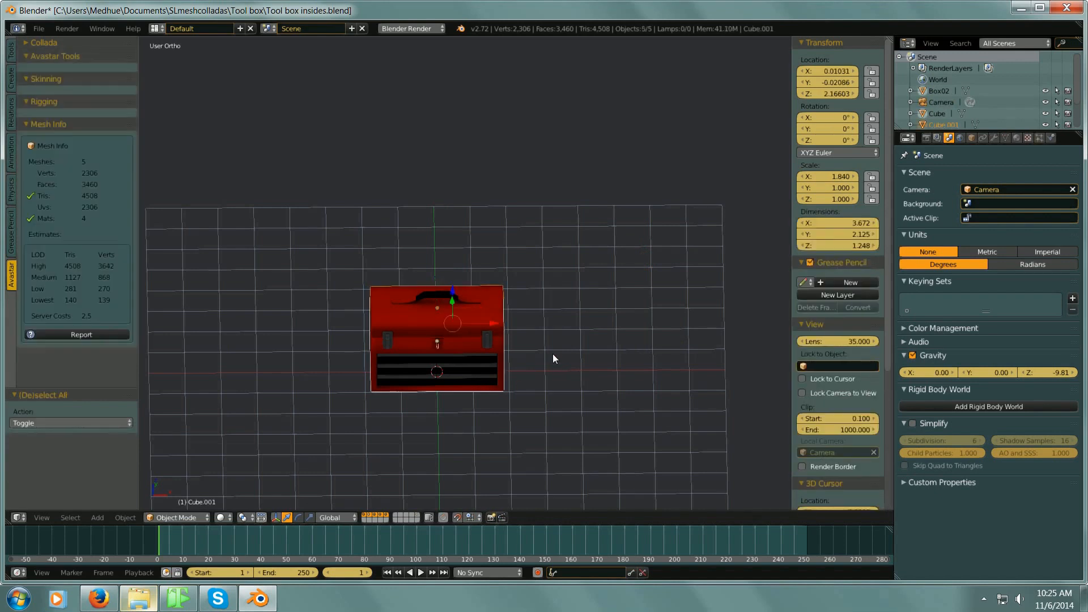
{"action": "middle_click_drag", "start_coordinate": [454, 355], "coordinate": [495, 349]}
{"action": "key", "text": "KP_3"}
{"action": "scroll", "coordinate": [499, 326], "scroll_direction": "up", "scroll_amount": 7}
{"action": "scroll", "coordinate": [501, 323], "scroll_direction": "up", "scroll_amount": 2}
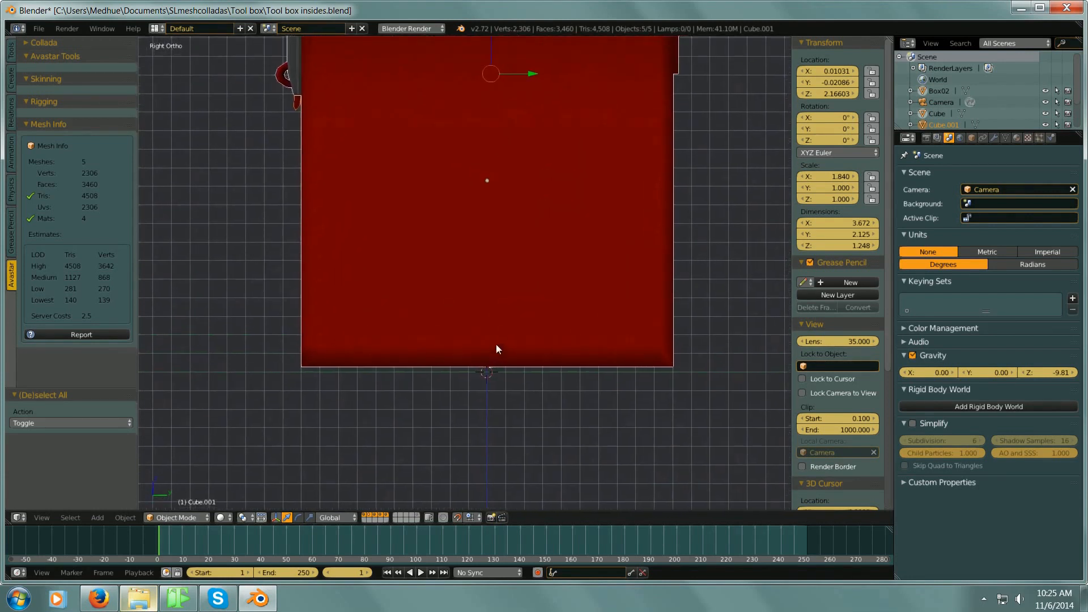
{"action": "middle_click_drag", "start_coordinate": [561, 391], "coordinate": [549, 412], "text": "shift"}
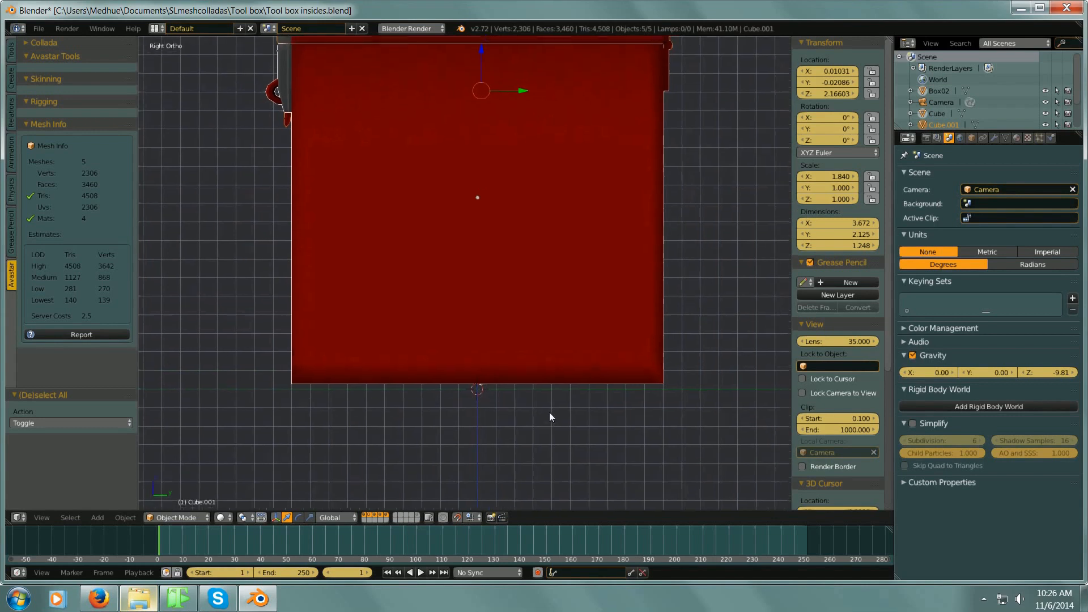
{"action": "left_click", "coordinate": [482, 52]}
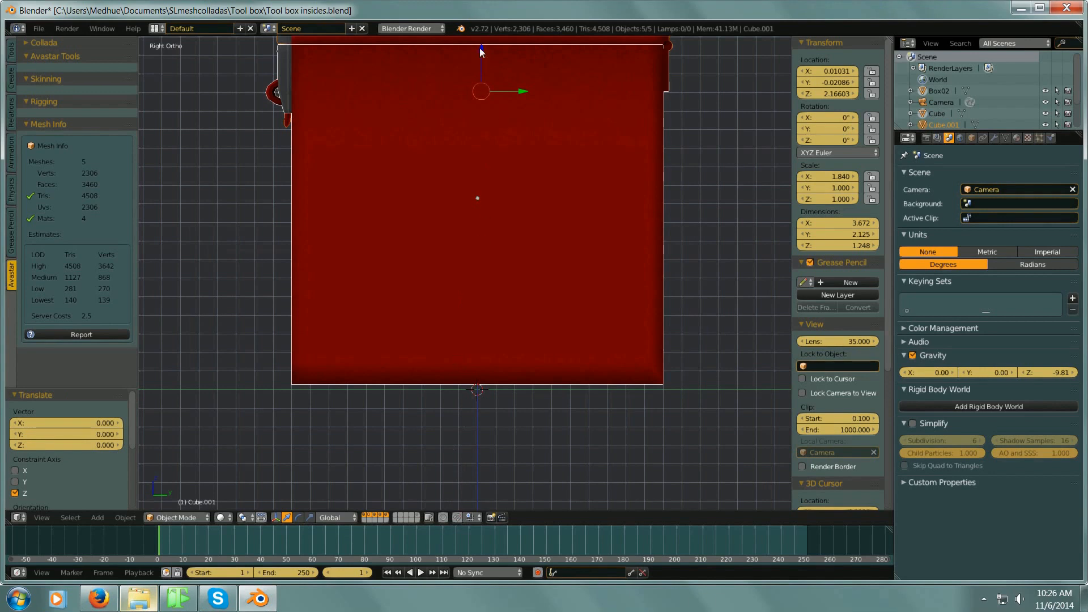
{"action": "left_click_drag", "start_coordinate": [479, 51], "coordinate": [479, 51]}
{"action": "scroll", "coordinate": [631, 291], "scroll_direction": "up", "scroll_amount": 4, "text": "shift"}
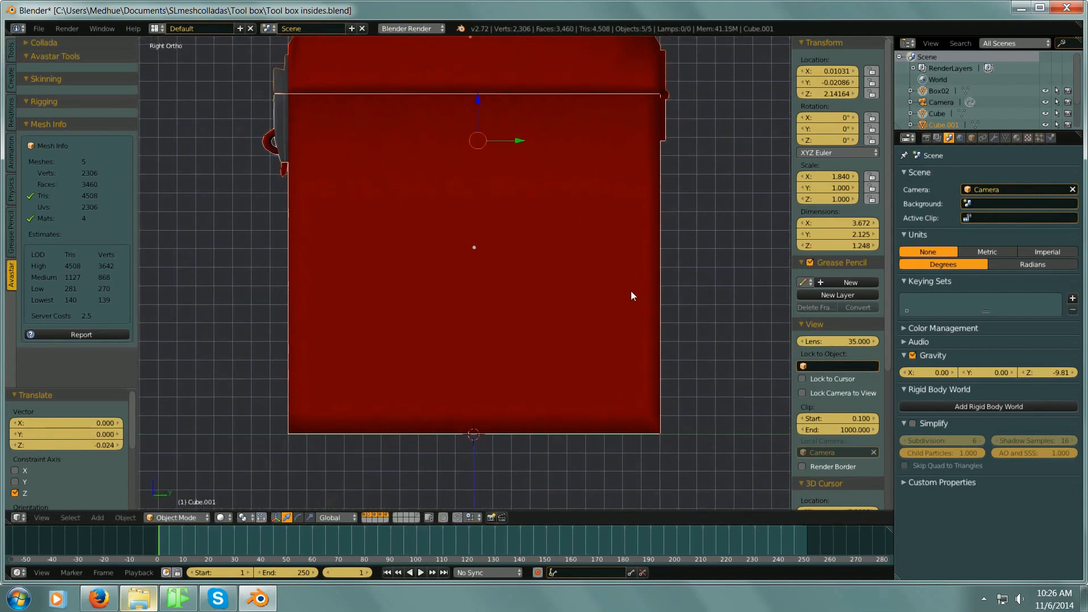
{"action": "scroll", "coordinate": [632, 292], "scroll_direction": "down", "scroll_amount": 2}
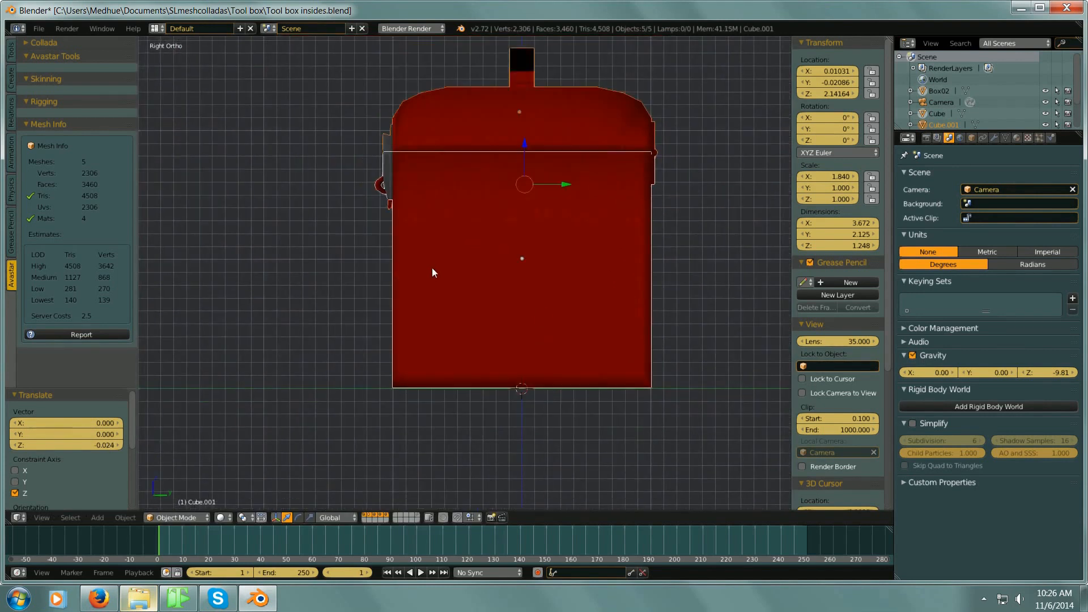
Step: Show only the toolbox body's layer and add a single-bone armature at the origin
{"action": "left_click", "coordinate": [364, 515]}
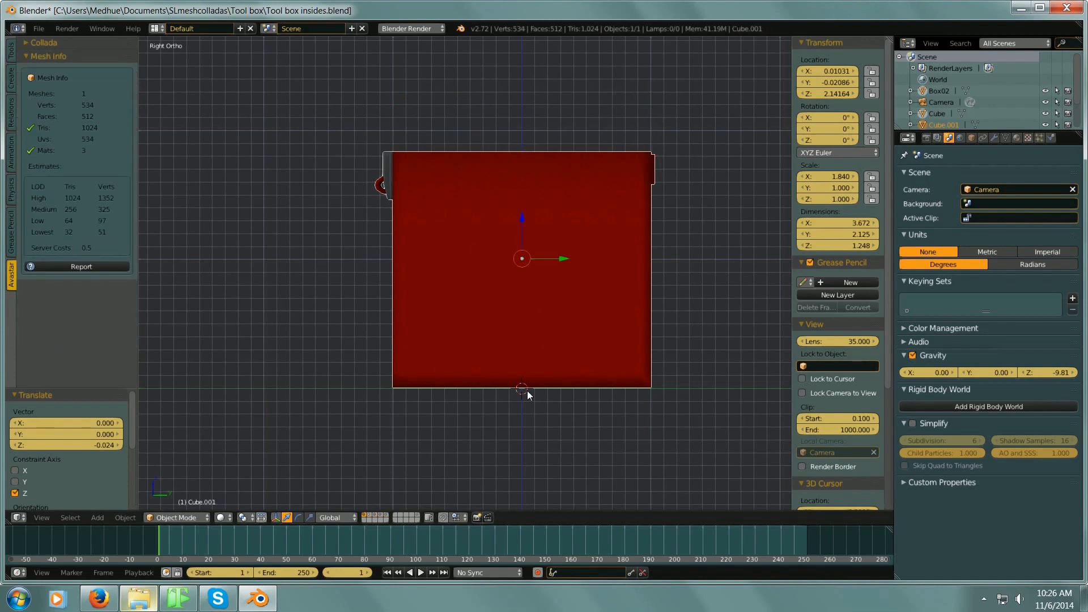
{"action": "middle_click_drag", "start_coordinate": [495, 312], "coordinate": [589, 308]}
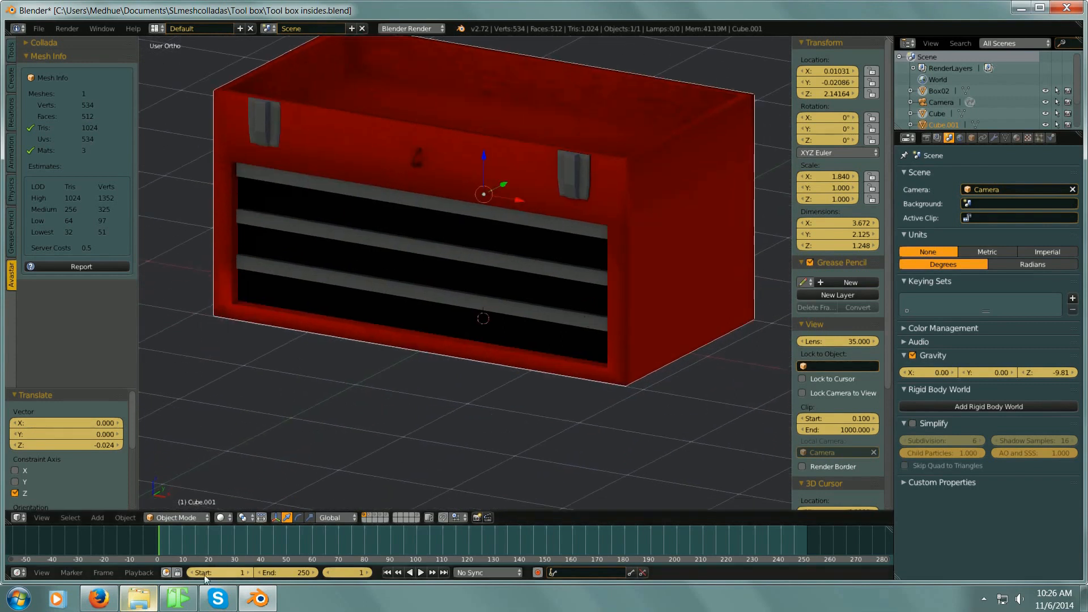
{"action": "left_click", "coordinate": [100, 516]}
{"action": "mouse_move", "coordinate": [147, 440]}
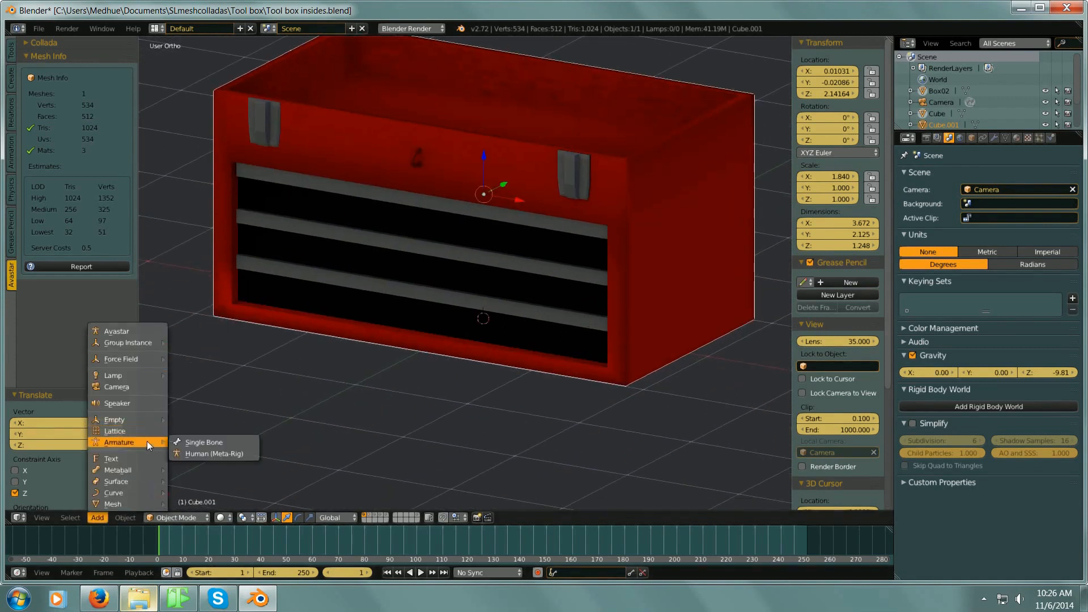
{"action": "left_click", "coordinate": [207, 442]}
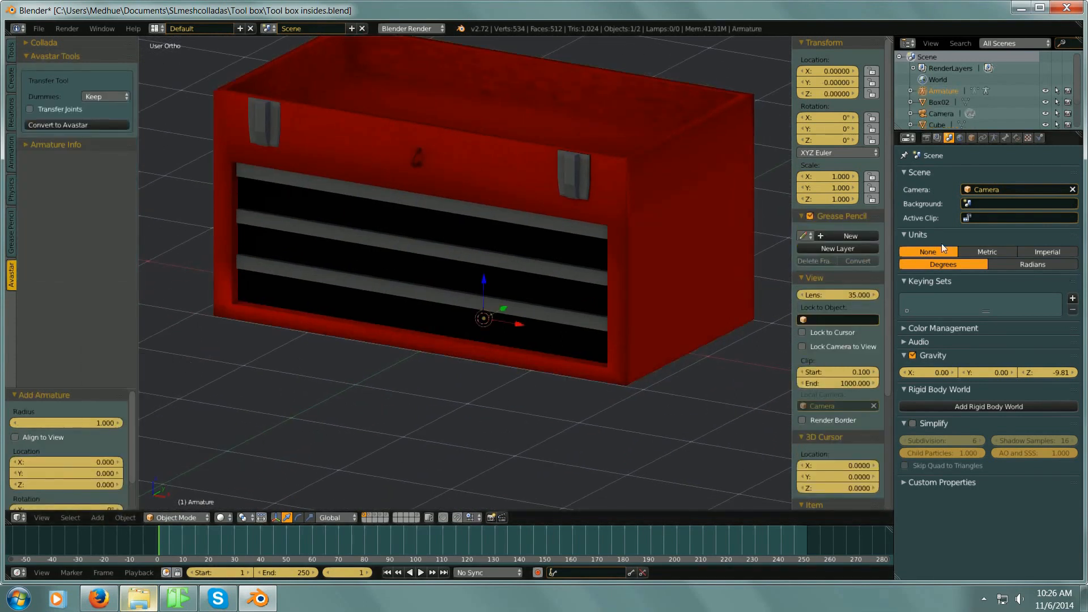
Step: Enable X-Ray display for the armature so its bone draws in front of the toolbox
{"action": "left_click", "coordinate": [1005, 139]}
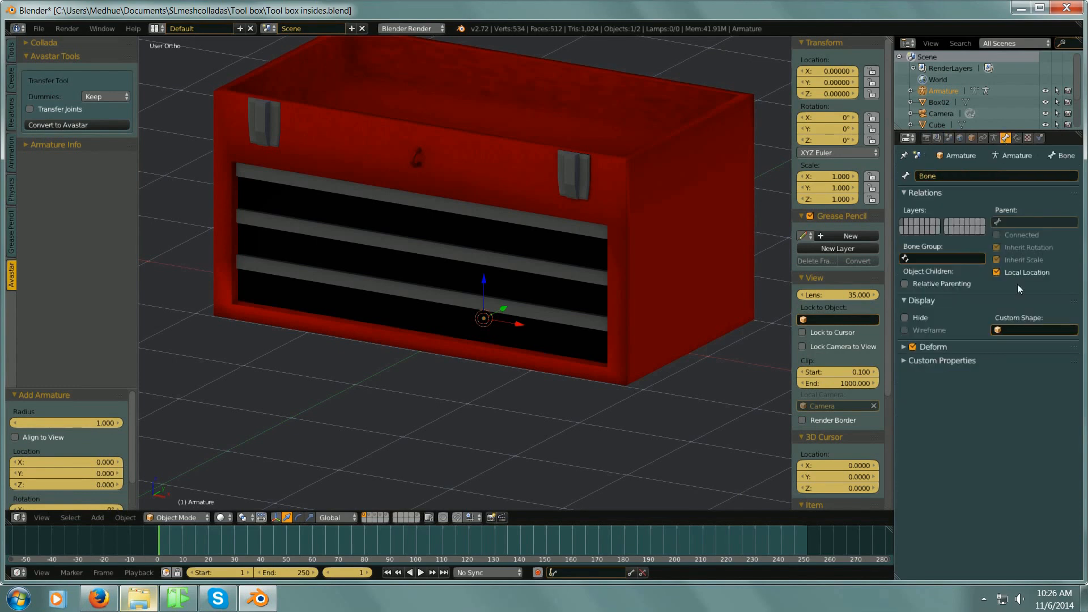
{"action": "left_click", "coordinate": [991, 138]}
{"action": "left_click", "coordinate": [991, 336]}
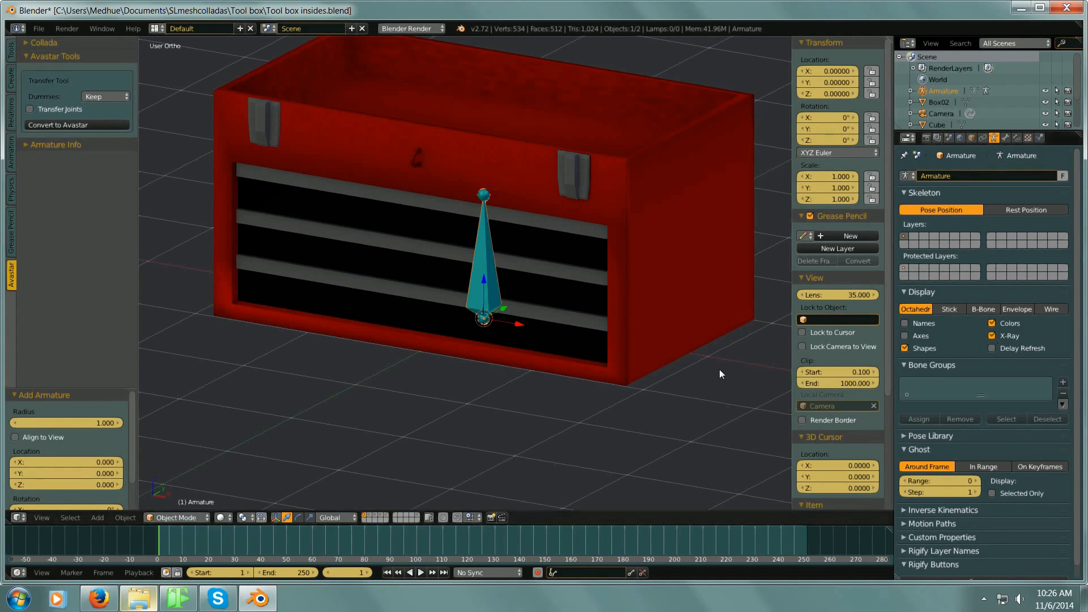
Step: Rotate the armature 90° about X in the right side view so the bone points toward the toolbox front
{"action": "middle_click_drag", "start_coordinate": [719, 369], "coordinate": [531, 349]}
{"action": "key", "text": "KP_3"}
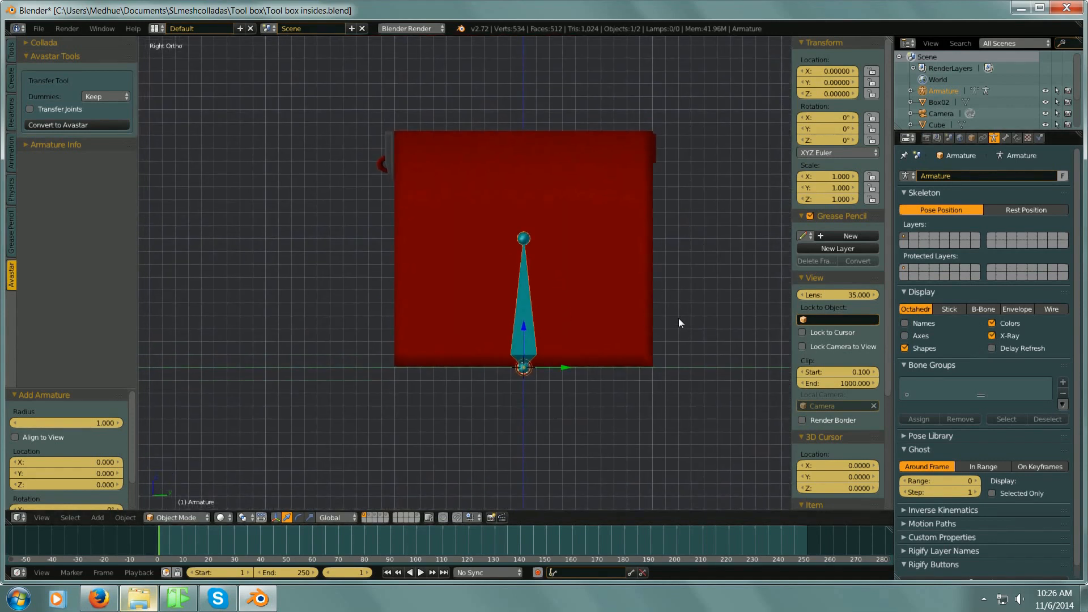
{"action": "middle_click_drag", "start_coordinate": [688, 338], "coordinate": [669, 339], "text": "shift"}
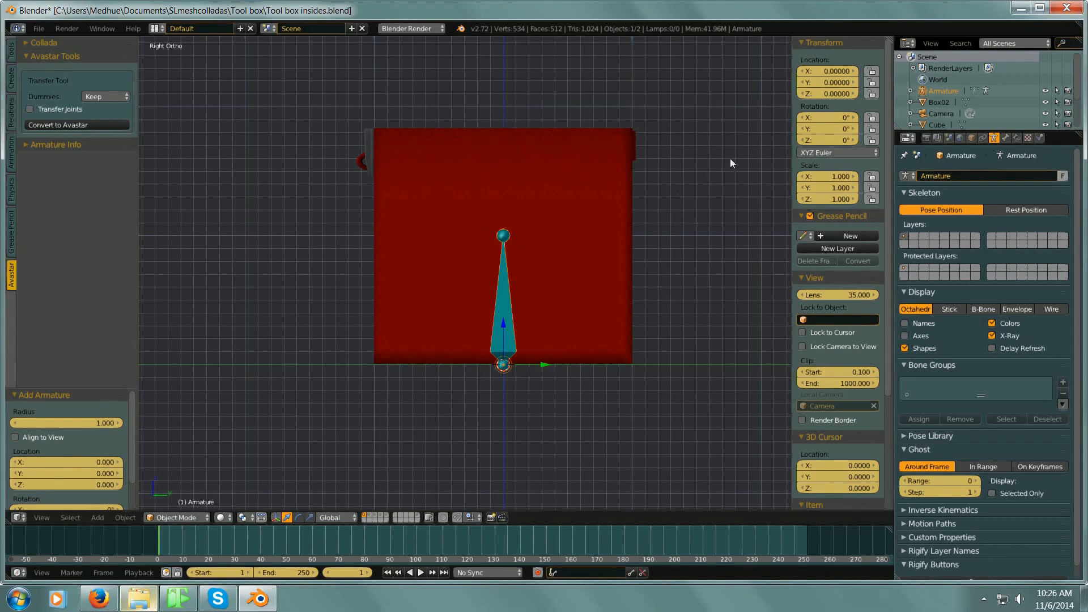
{"action": "key", "text": "r"}
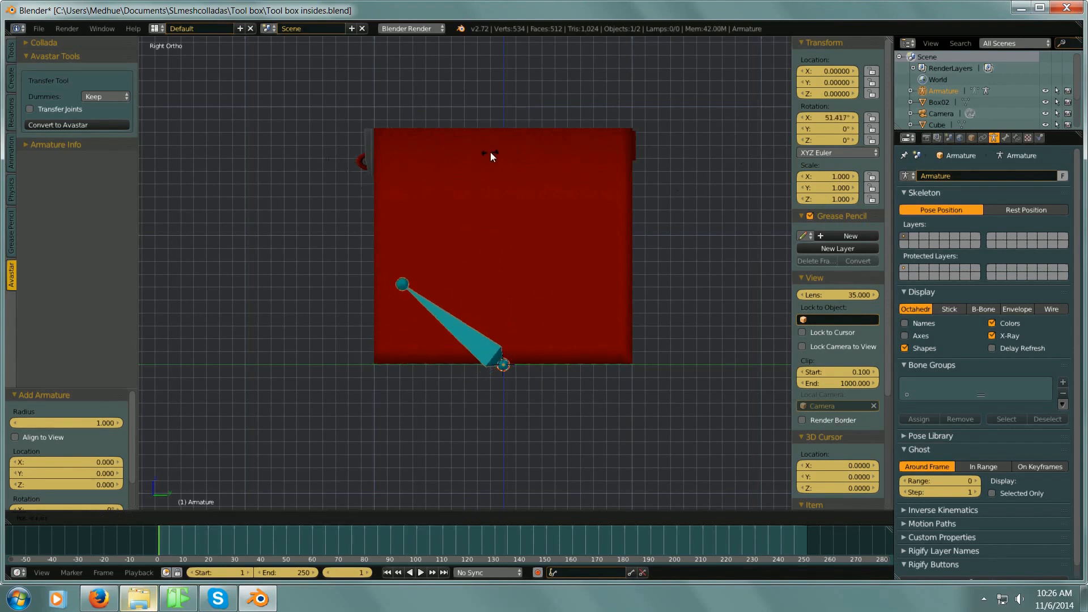
{"action": "key", "text": "Escape"}
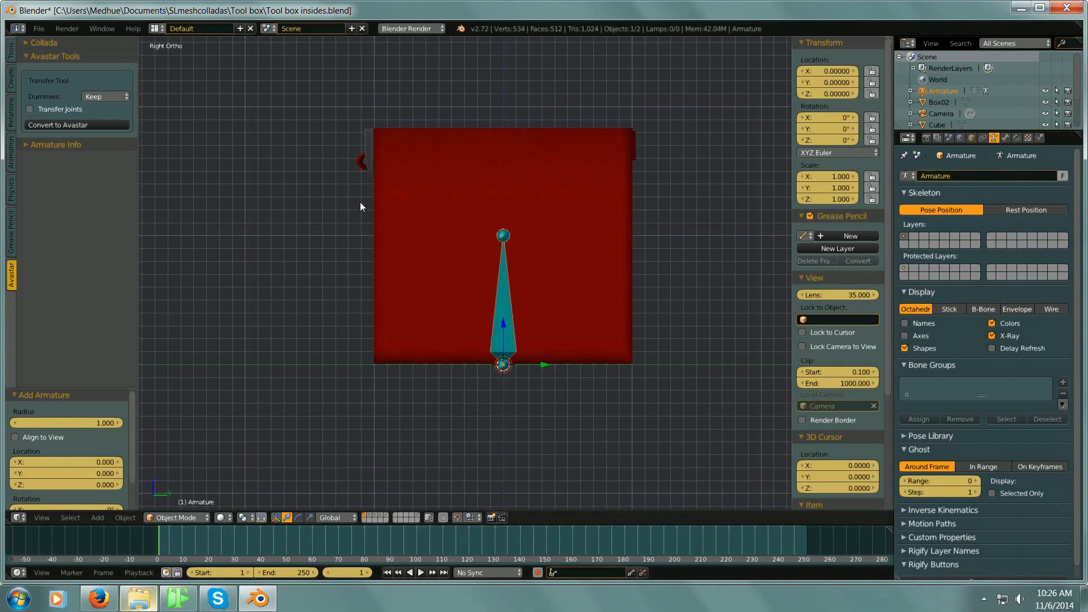
{"action": "key", "text": "r"}
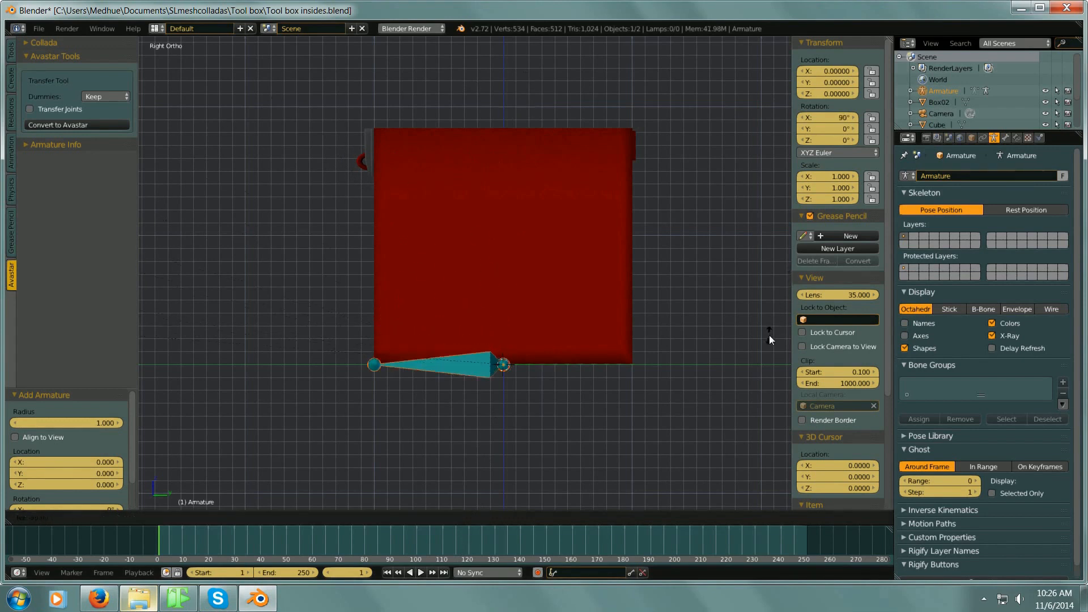
{"action": "left_click", "coordinate": [768, 335]}
Step: In Edit Mode, extrude a new bone about 1.8 units straight up along Z from the existing bone's front tip
{"action": "middle_click_drag", "start_coordinate": [728, 336], "coordinate": [688, 342], "text": "shift"}
{"action": "scroll", "coordinate": [470, 379], "scroll_direction": "up", "scroll_amount": 3}
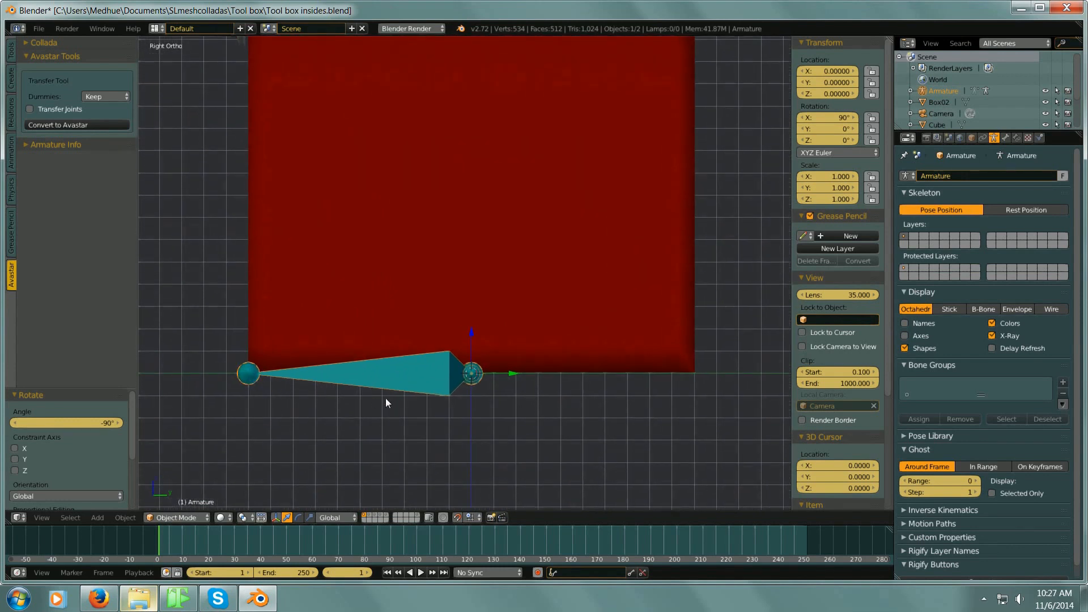
{"action": "left_click", "coordinate": [178, 517]}
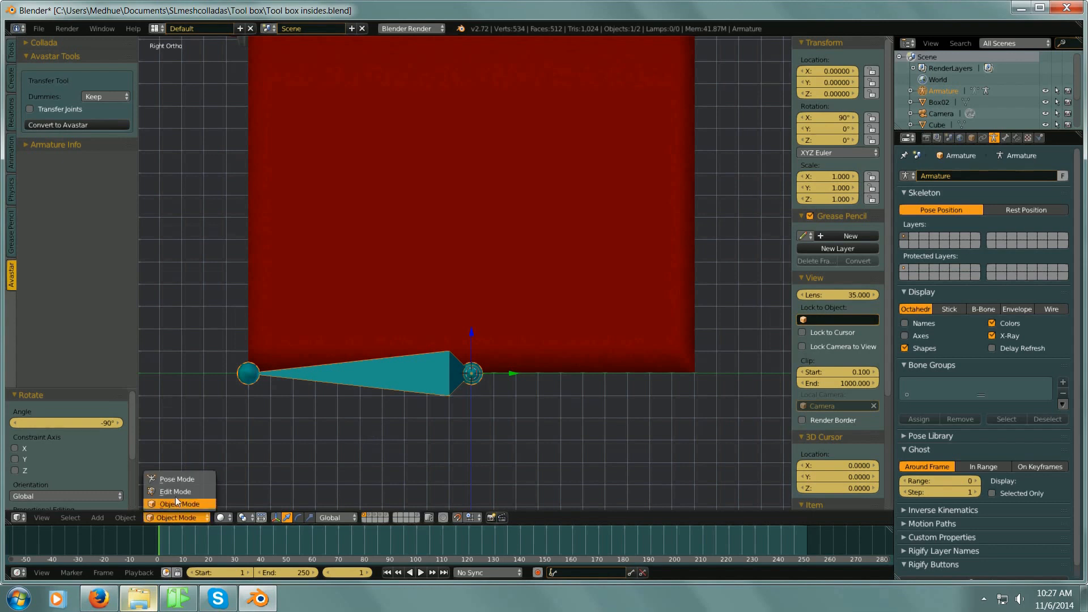
{"action": "left_click", "coordinate": [175, 496]}
{"action": "mouse_move", "coordinate": [528, 350]}
{"action": "middle_mouse_down", "text": "shift"}
{"action": "mouse_move", "coordinate": [537, 342]}
{"action": "mouse_move", "coordinate": [520, 361]}
{"action": "middle_mouse_up", "text": "shift"}
{"action": "scroll", "coordinate": [536, 342], "scroll_direction": "down", "scroll_amount": 1}
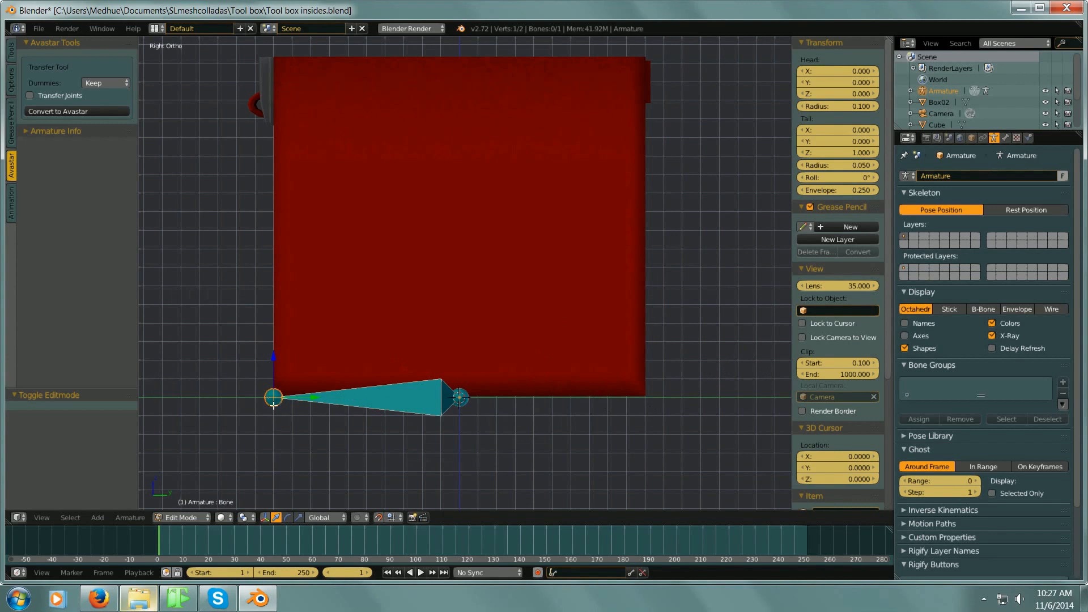
{"action": "middle_click_drag", "start_coordinate": [609, 326], "coordinate": [589, 337], "text": "shift"}
{"action": "middle_click_drag", "start_coordinate": [675, 330], "coordinate": [675, 340], "text": "shift"}
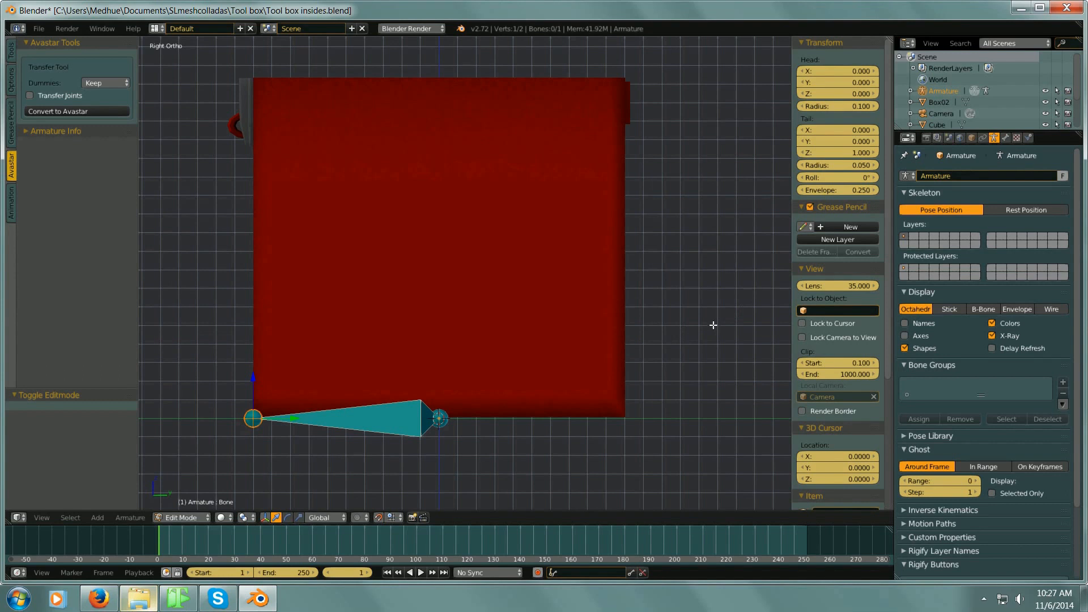
{"action": "key", "text": "e"}
{"action": "key", "text": "z"}
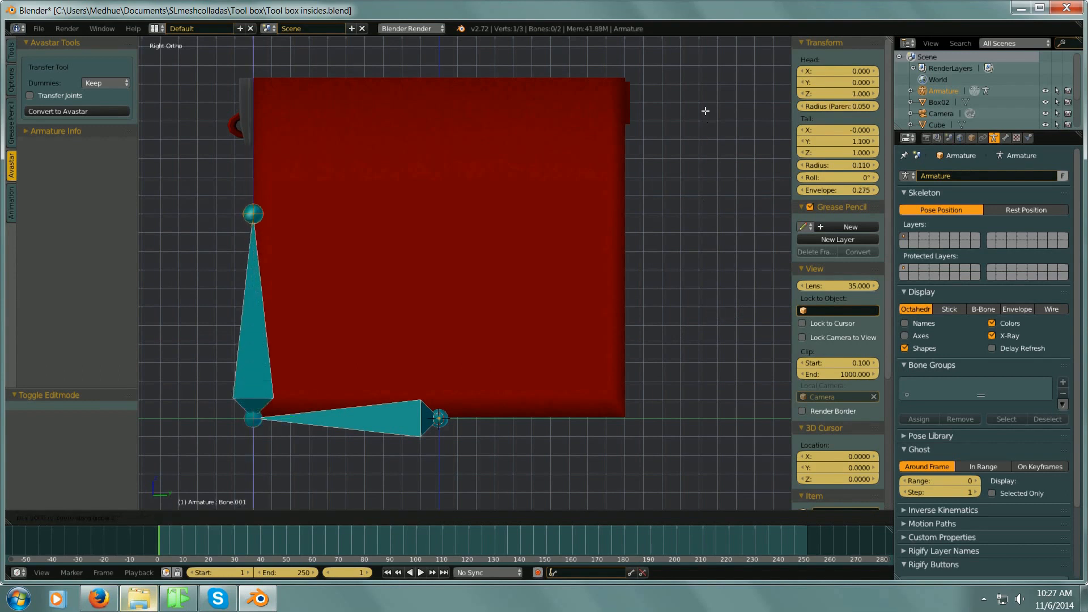
{"action": "left_click", "coordinate": [700, 453]}
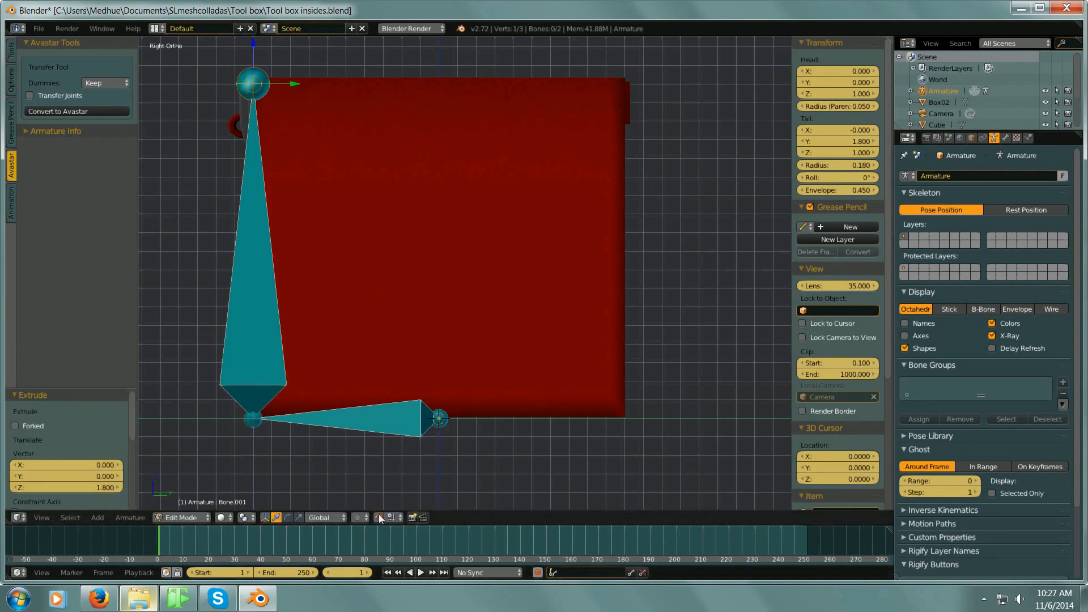
Step: Raise the vertical bone's upper tip about 0.03 along Z to line up with the toolbox's top edge
{"action": "middle_click_drag", "start_coordinate": [331, 130], "coordinate": [343, 143], "text": "shift"}
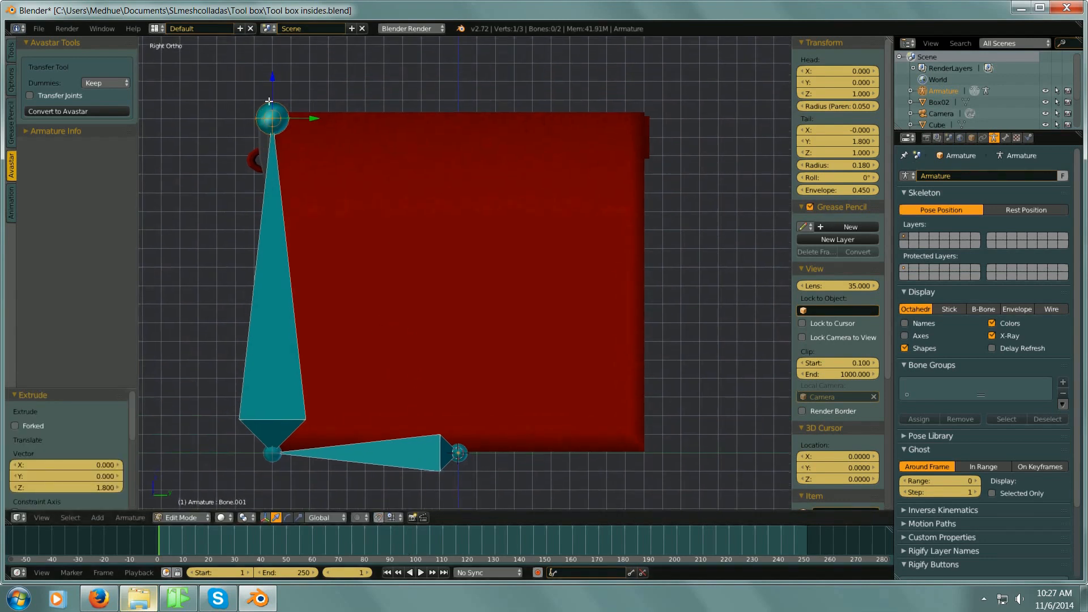
{"action": "key", "text": "g"}
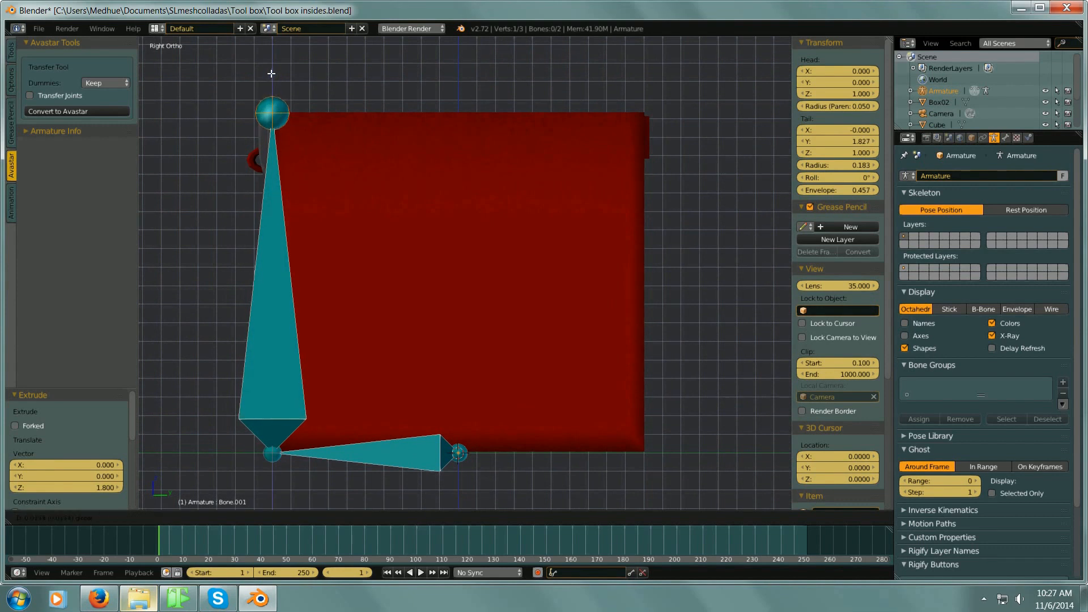
{"action": "left_click", "coordinate": [272, 73]}
{"action": "scroll", "coordinate": [287, 109], "scroll_direction": "up", "scroll_amount": 6}
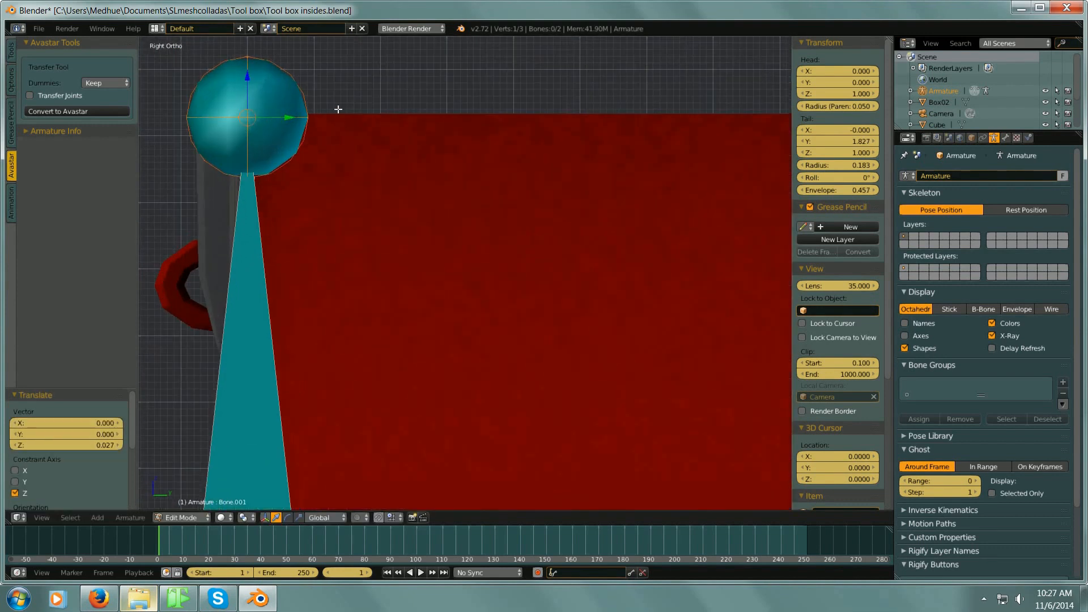
{"action": "middle_click_drag", "start_coordinate": [331, 115], "coordinate": [329, 124], "text": "shift"}
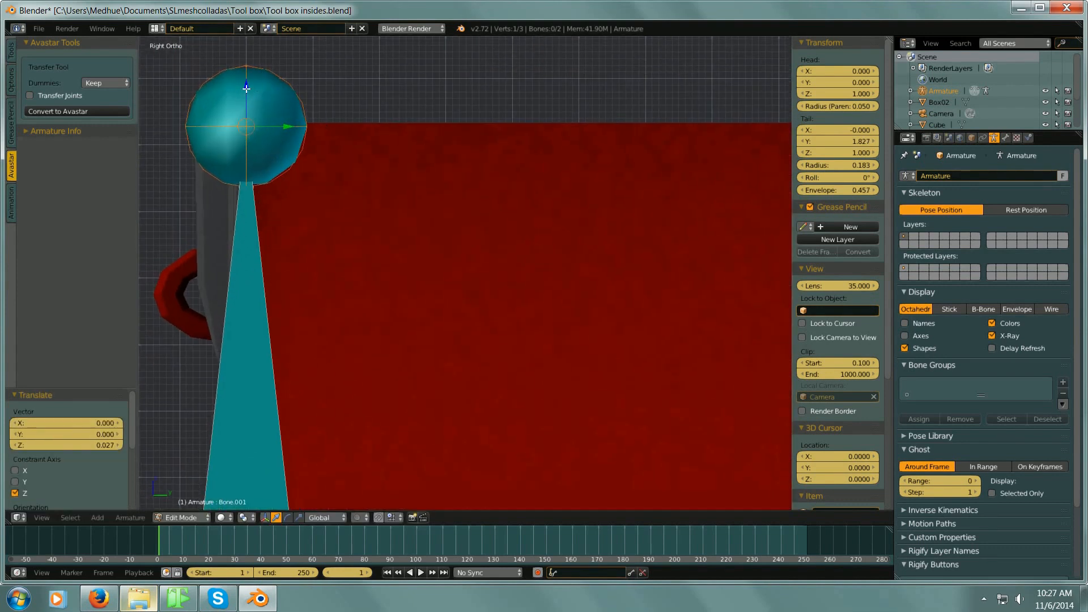
{"action": "left_click_drag", "start_coordinate": [246, 90], "coordinate": [246, 86]}
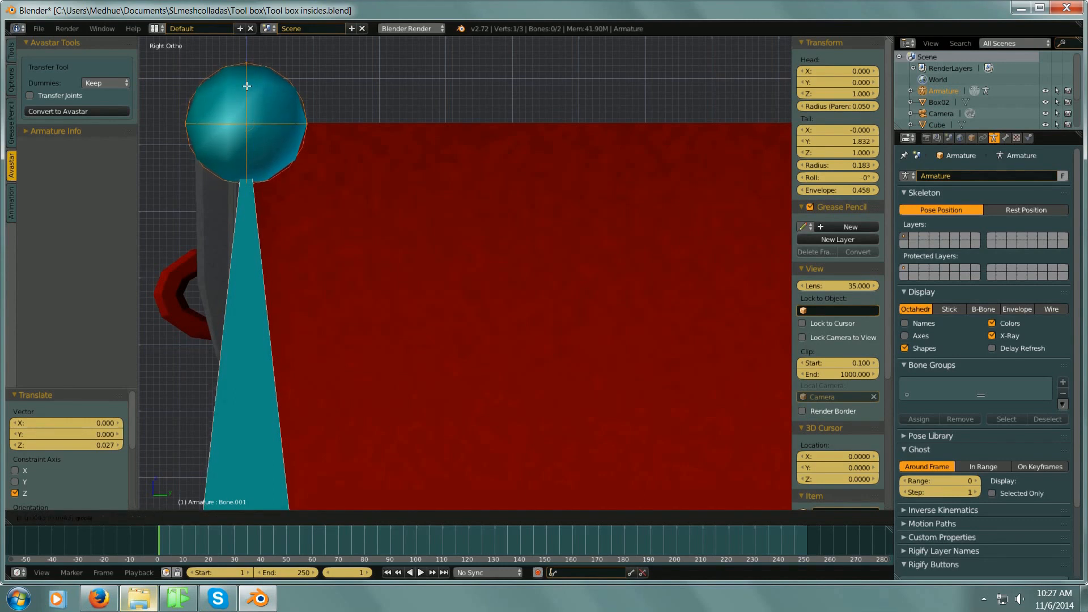
{"action": "left_click_drag", "start_coordinate": [247, 86], "coordinate": [246, 86]}
Step: Disconnect the vertical bone from its parent bone while keeping the parent relation
{"action": "scroll", "coordinate": [396, 240], "scroll_direction": "down", "scroll_amount": 7}
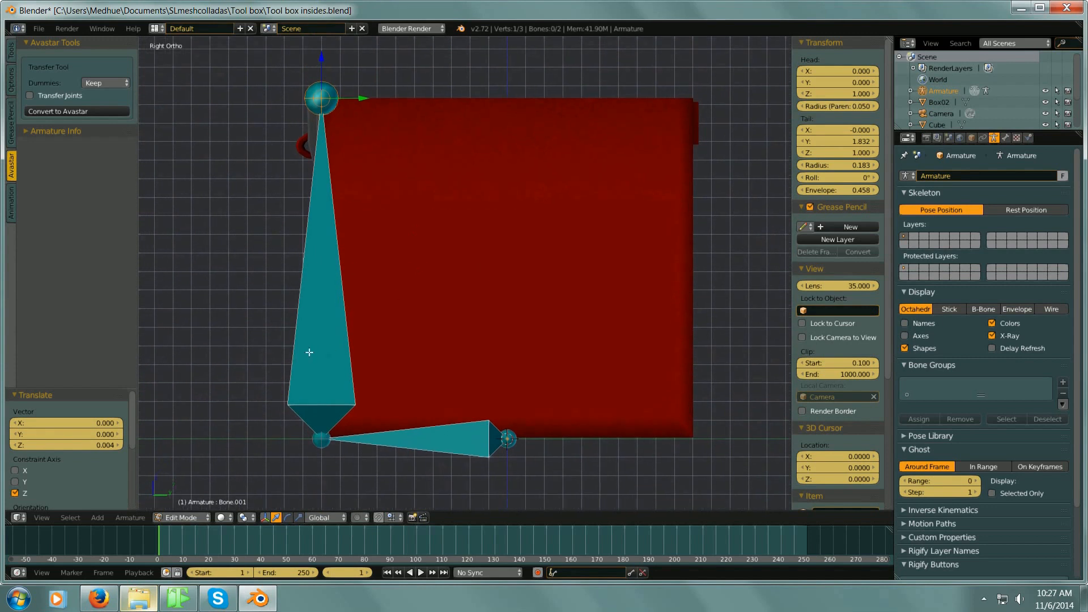
{"action": "right_click", "coordinate": [310, 352]}
{"action": "mouse_move", "coordinate": [538, 323]}
{"action": "middle_mouse_down"}
{"action": "mouse_move", "coordinate": [522, 325]}
{"action": "mouse_move", "coordinate": [536, 329]}
{"action": "middle_mouse_up"}
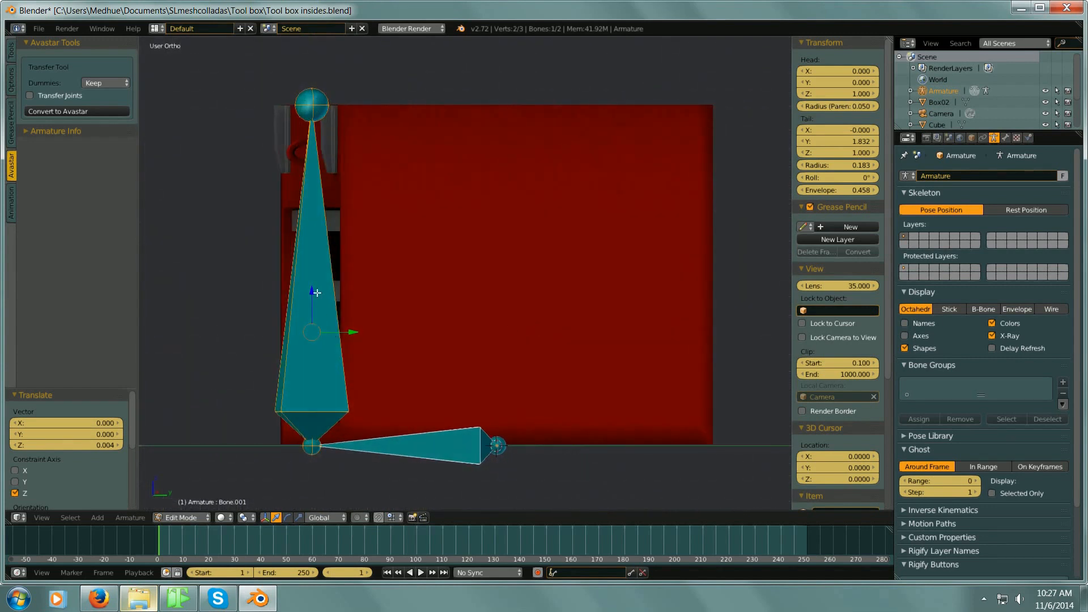
{"action": "key", "text": "KP_3"}
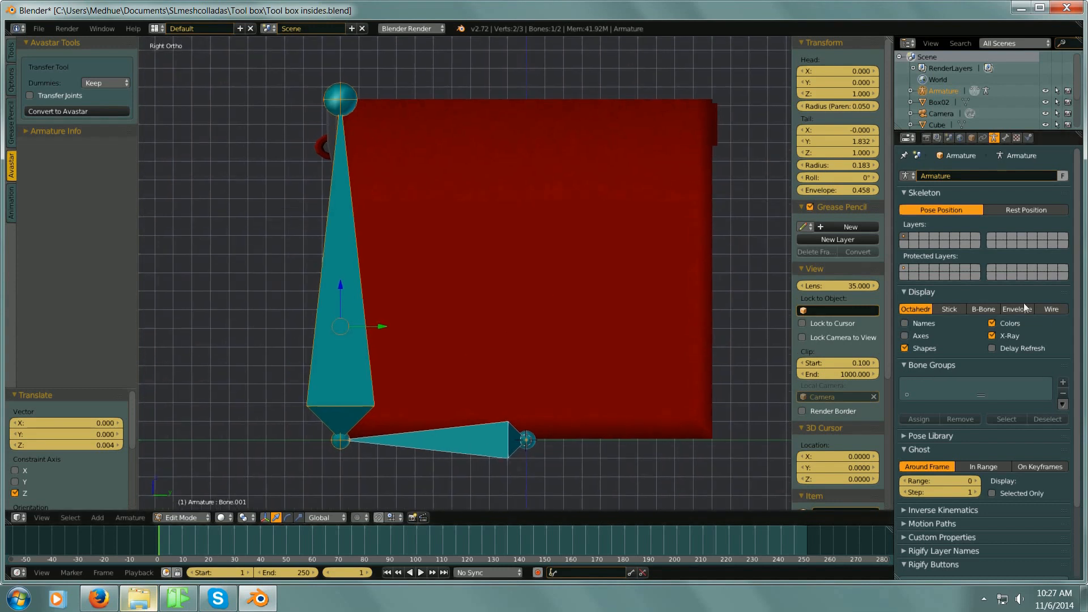
{"action": "left_click", "coordinate": [1004, 137]}
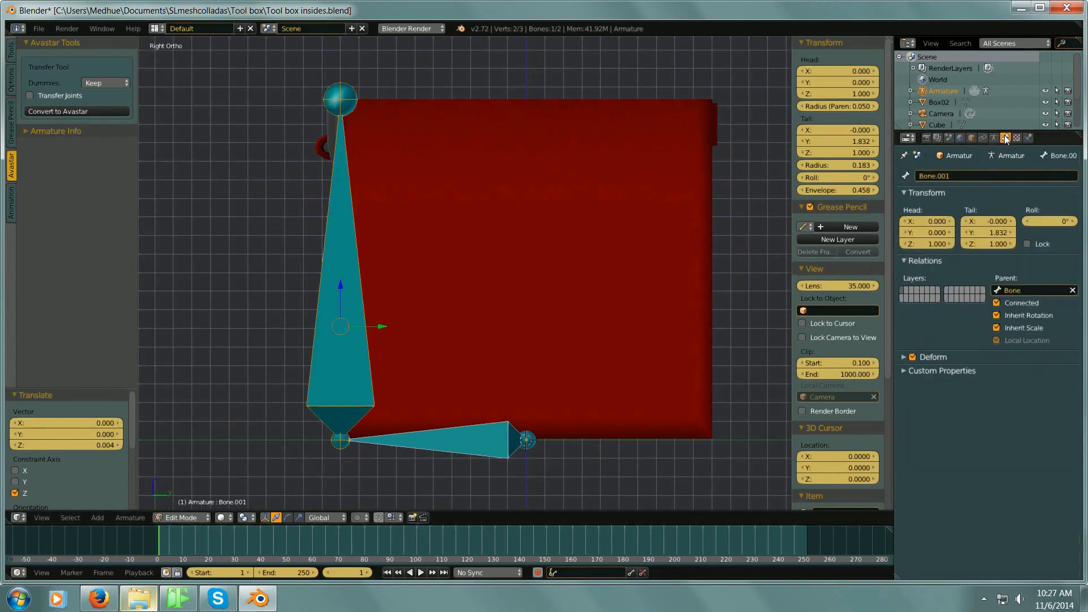
{"action": "left_click", "coordinate": [996, 303]}
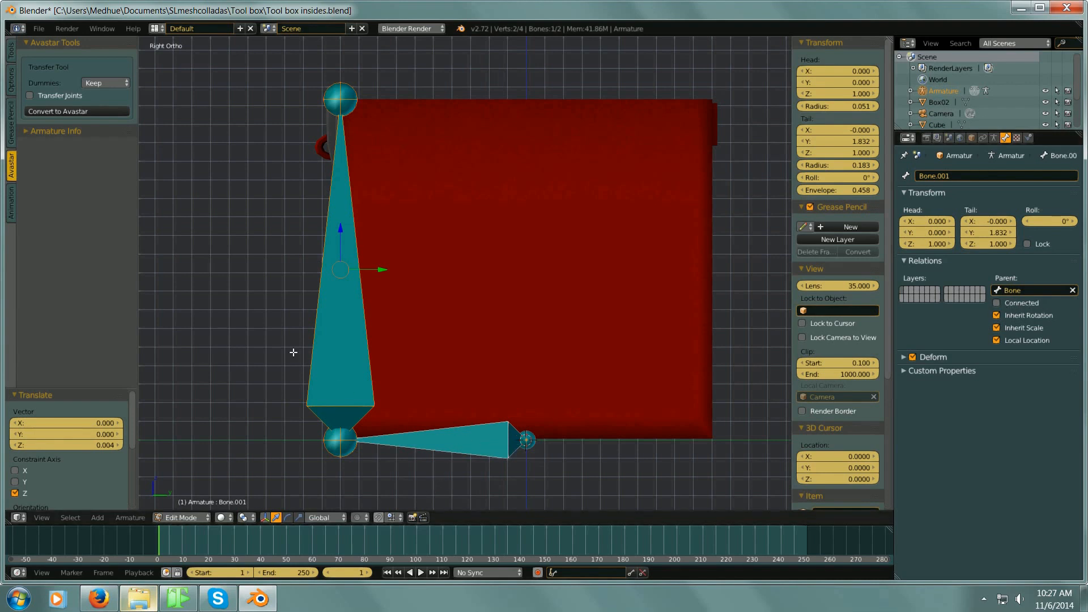
Step: Move the vertical bone about 2.0 units along Y to the toolbox's back edge
{"action": "right_click", "coordinate": [441, 433]}
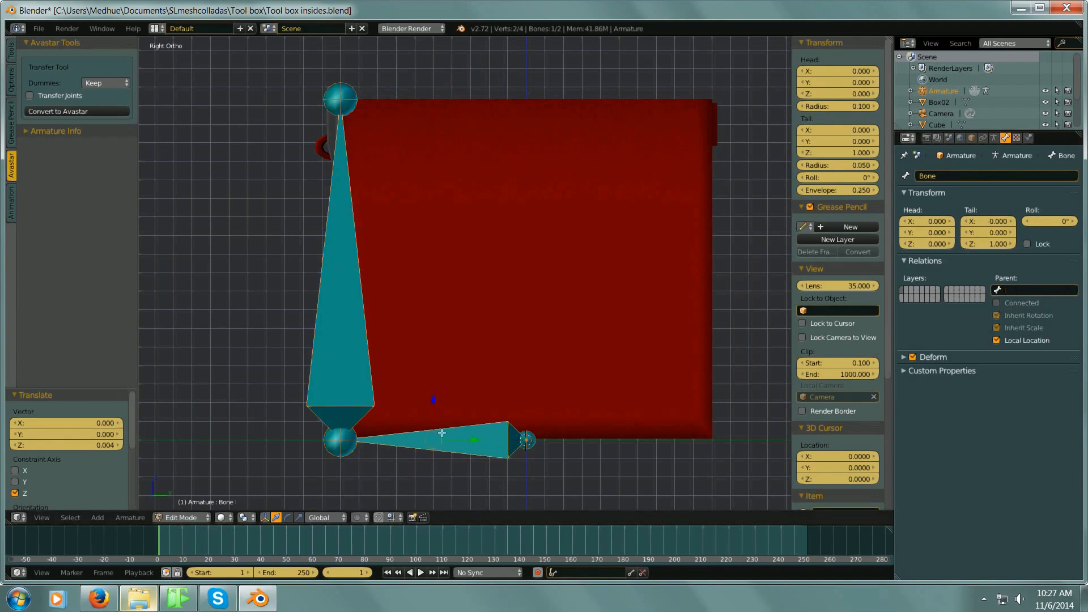
{"action": "right_click", "coordinate": [346, 342]}
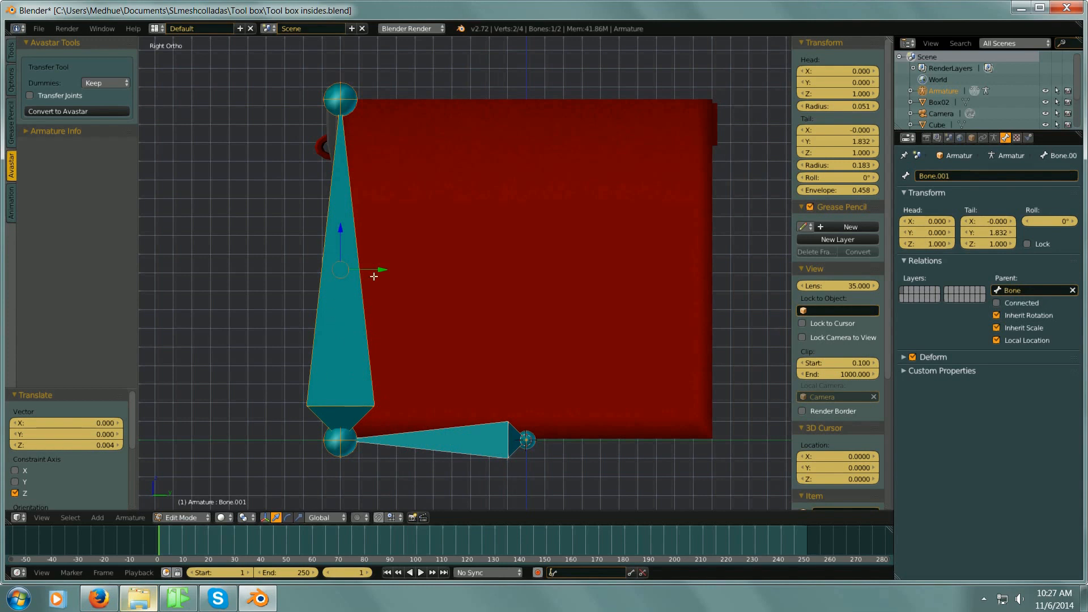
{"action": "left_click_drag", "start_coordinate": [379, 268], "coordinate": [743, 321]}
{"action": "middle_click_drag", "start_coordinate": [746, 323], "coordinate": [682, 319], "text": "shift"}
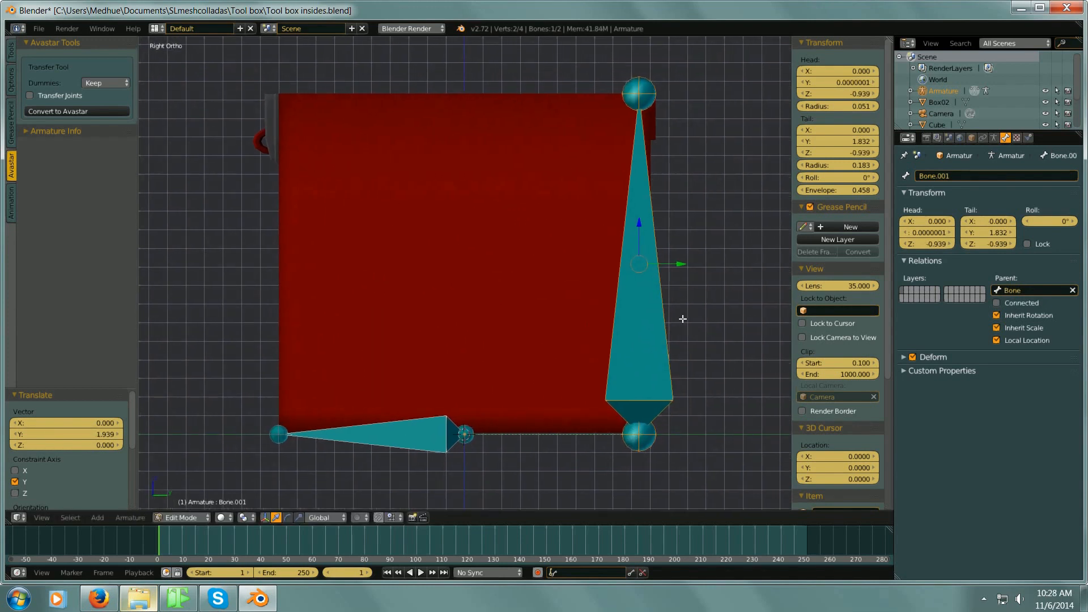
{"action": "mouse_move", "coordinate": [682, 265]}
{"action": "left_mouse_down"}
{"action": "mouse_move", "coordinate": [714, 267]}
{"action": "mouse_move", "coordinate": [682, 272]}
{"action": "mouse_move", "coordinate": [694, 277]}
{"action": "mouse_move", "coordinate": [741, 268]}
{"action": "mouse_move", "coordinate": [690, 274]}
{"action": "left_mouse_up"}
Step: Extrude a bone about 2.02 units along Y from the vertical bone's upper tip to the toolbox's top front edge
{"action": "scroll", "coordinate": [696, 275], "scroll_direction": "up", "scroll_amount": 3, "text": "shift"}
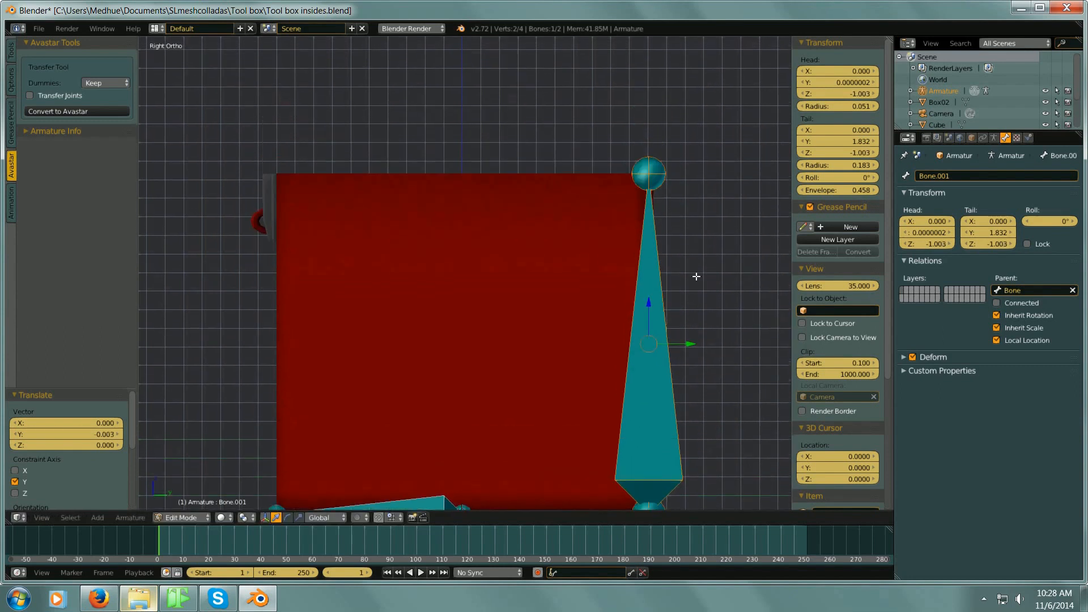
{"action": "right_click", "coordinate": [647, 173]}
{"action": "key", "text": "e"}
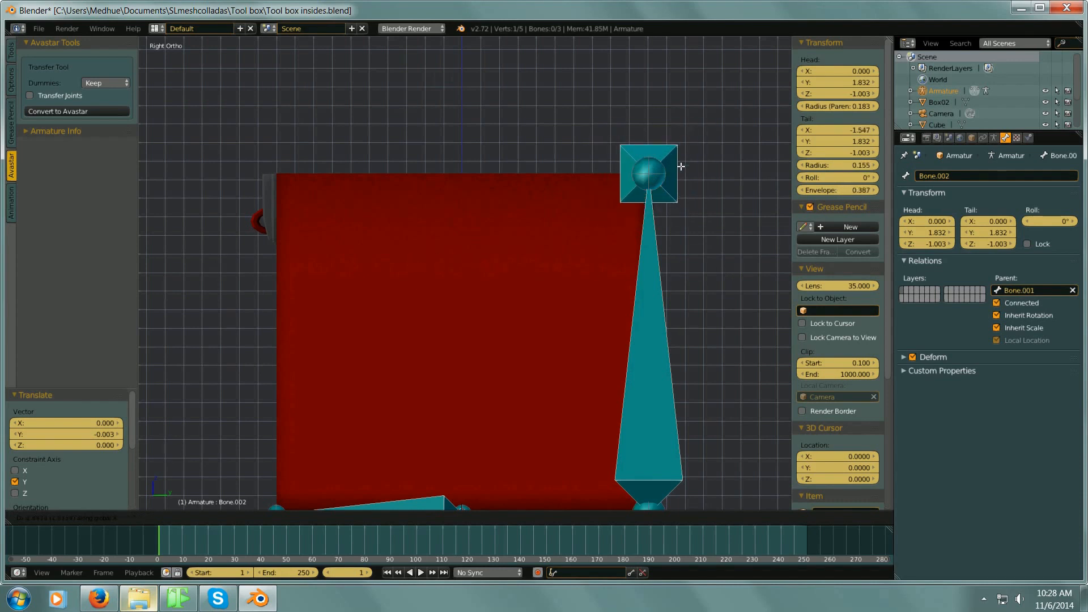
{"action": "key", "text": "Escape"}
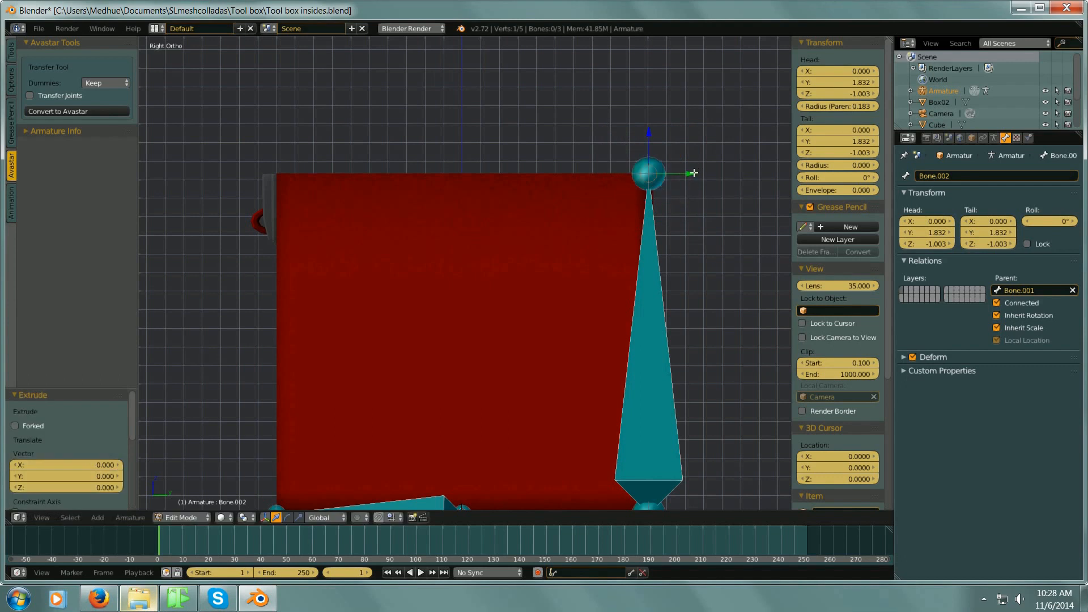
{"action": "left_click_drag", "start_coordinate": [693, 172], "coordinate": [322, 177]}
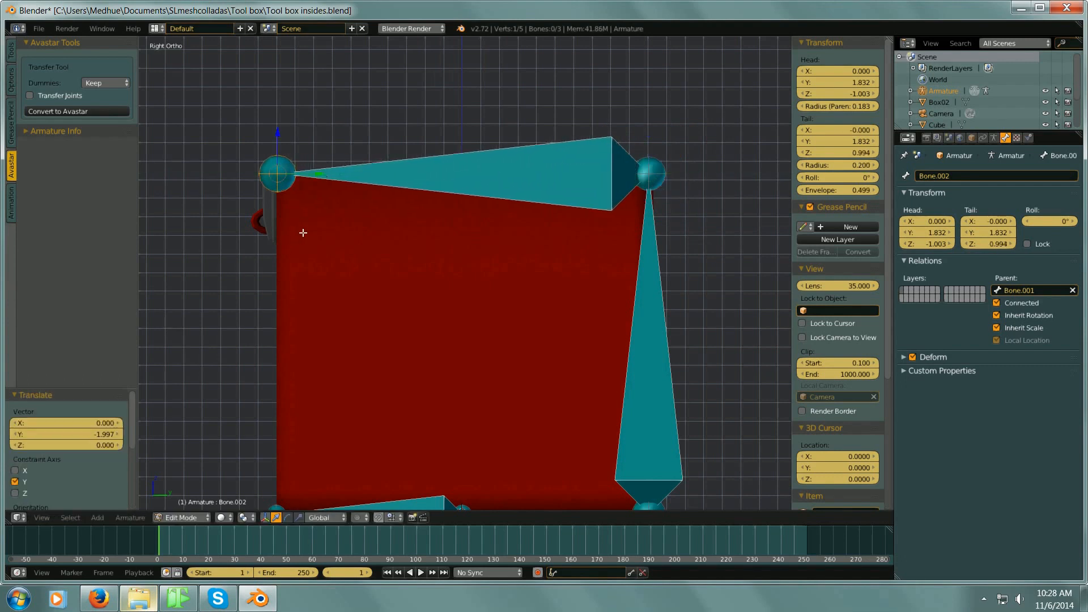
{"action": "middle_click_drag", "start_coordinate": [304, 233], "coordinate": [396, 223], "text": "shift"}
{"action": "scroll", "coordinate": [354, 191], "scroll_direction": "up", "scroll_amount": 5}
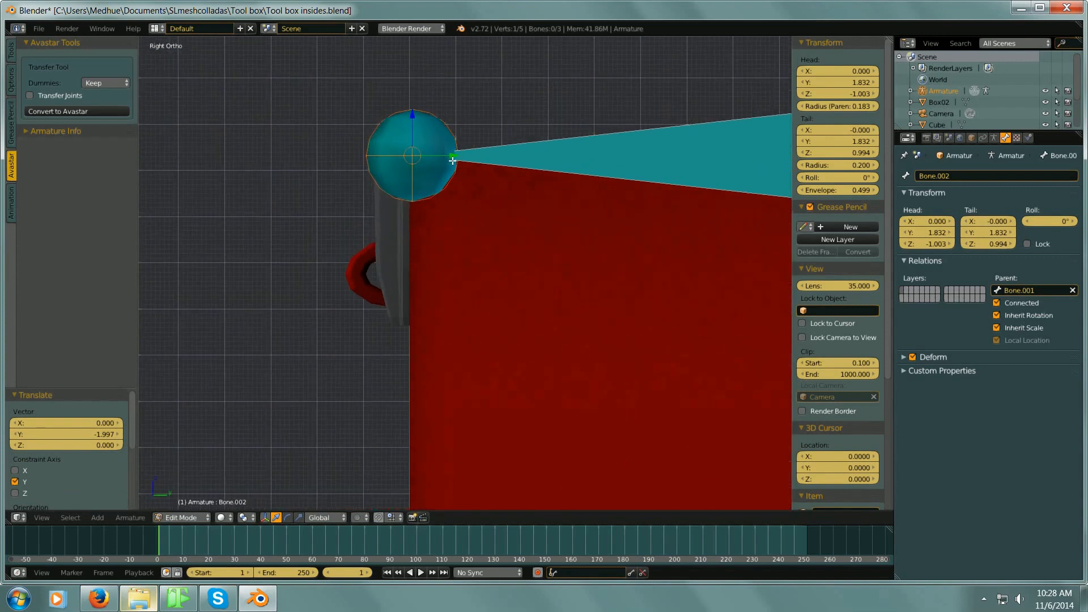
{"action": "left_click_drag", "start_coordinate": [450, 157], "coordinate": [445, 157]}
Step: Extrude a short bone about 0.37 units down along Z from the top bone's front tip
{"action": "scroll", "coordinate": [556, 271], "scroll_direction": "down", "scroll_amount": 5}
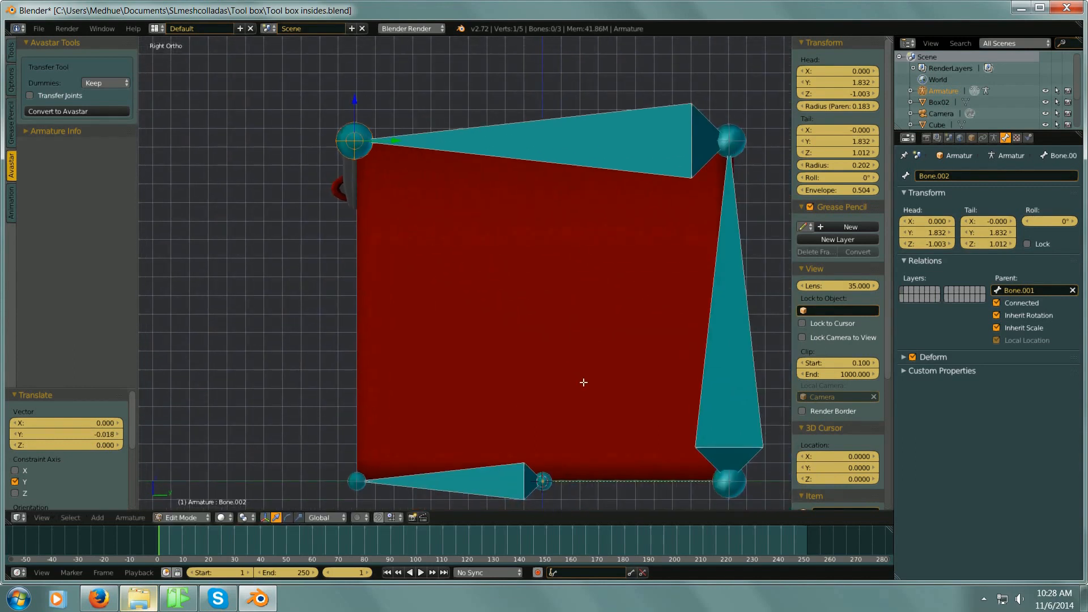
{"action": "key", "text": "e"}
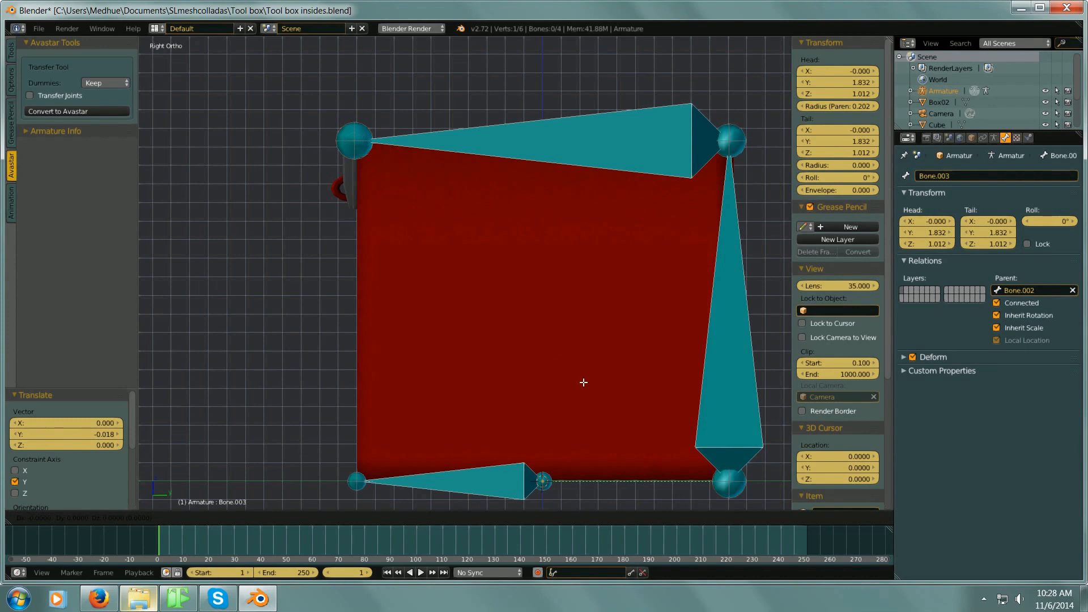
{"action": "key", "text": "z"}
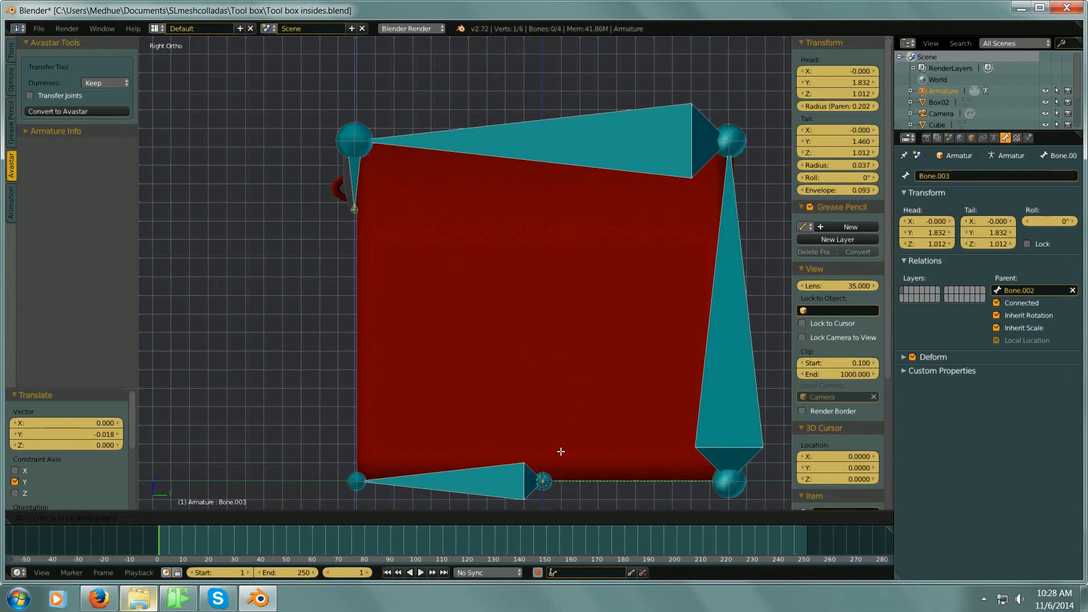
{"action": "left_click", "coordinate": [561, 452]}
Step: Rename the horizontal bone at the toolbox's base as Toolbox Main
{"action": "middle_click_drag", "start_coordinate": [442, 337], "coordinate": [518, 304]}
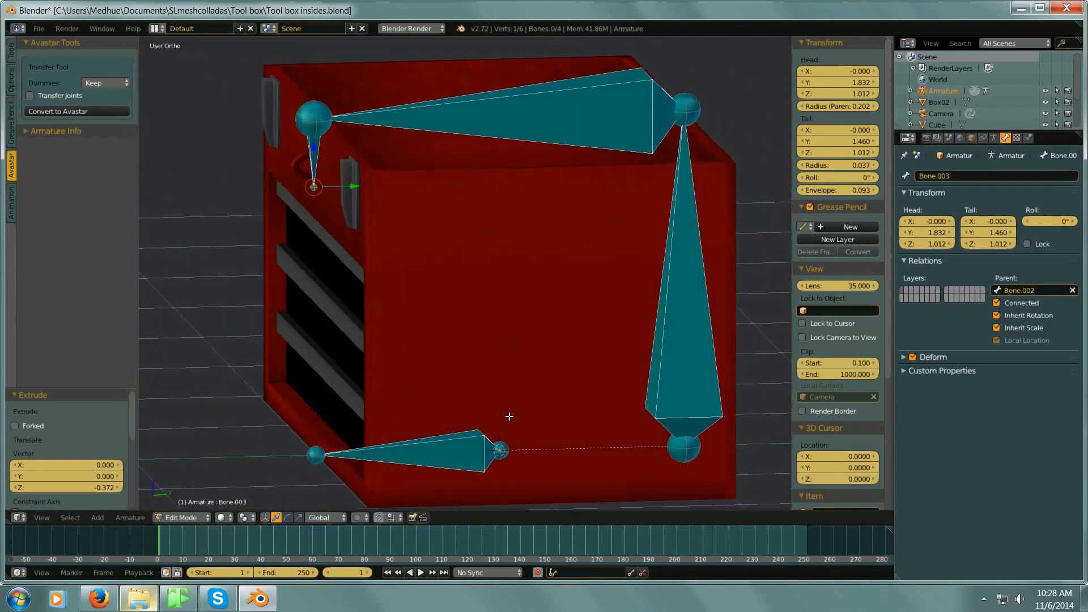
{"action": "key", "text": "KP_1"}
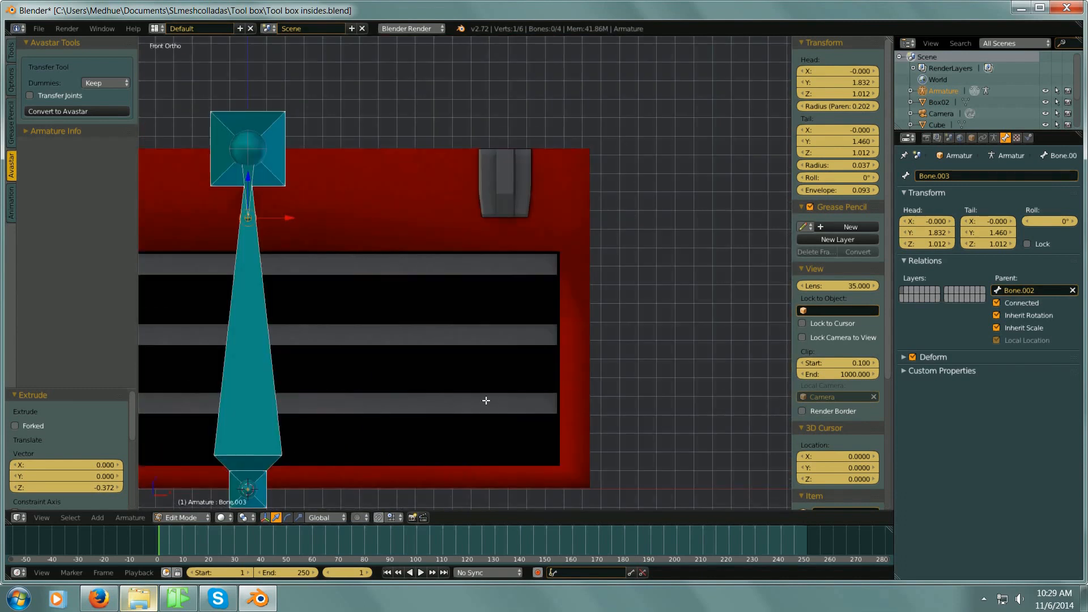
{"action": "key", "text": "KP_3"}
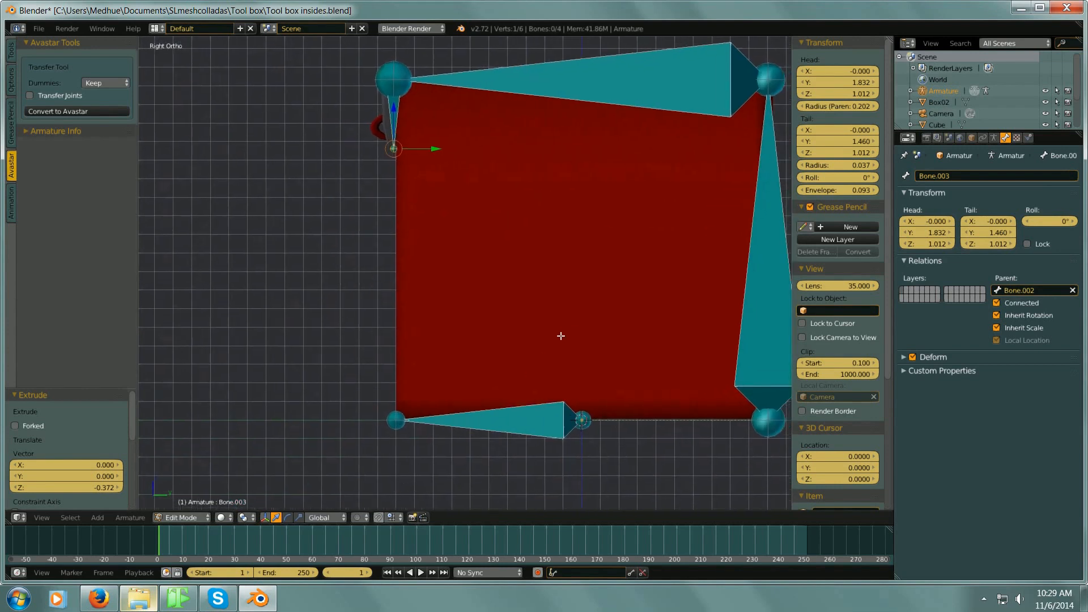
{"action": "right_click", "coordinate": [534, 416]}
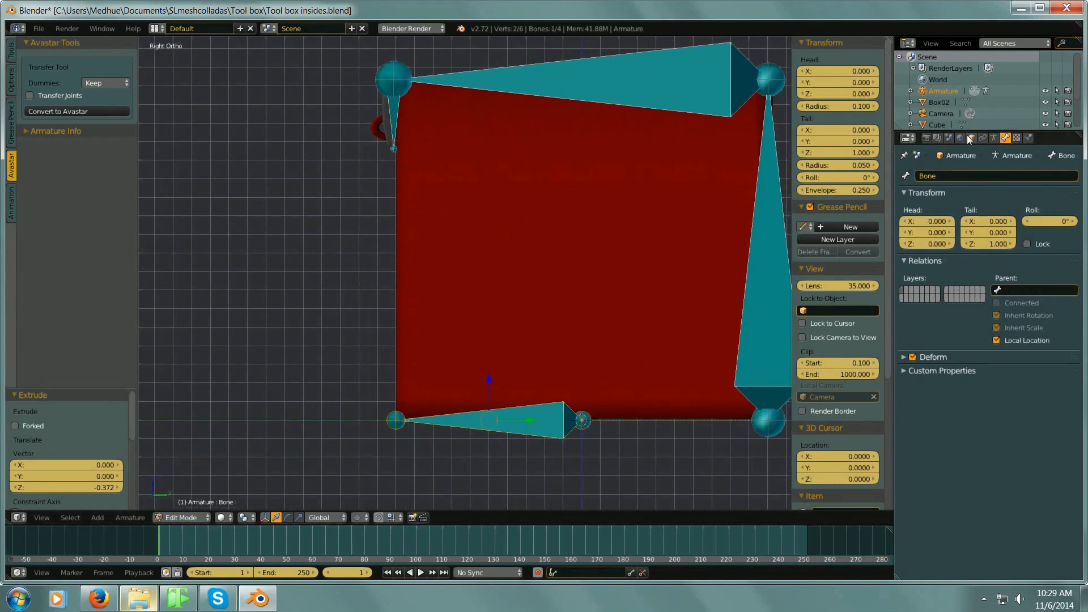
{"action": "left_click", "coordinate": [963, 177]}
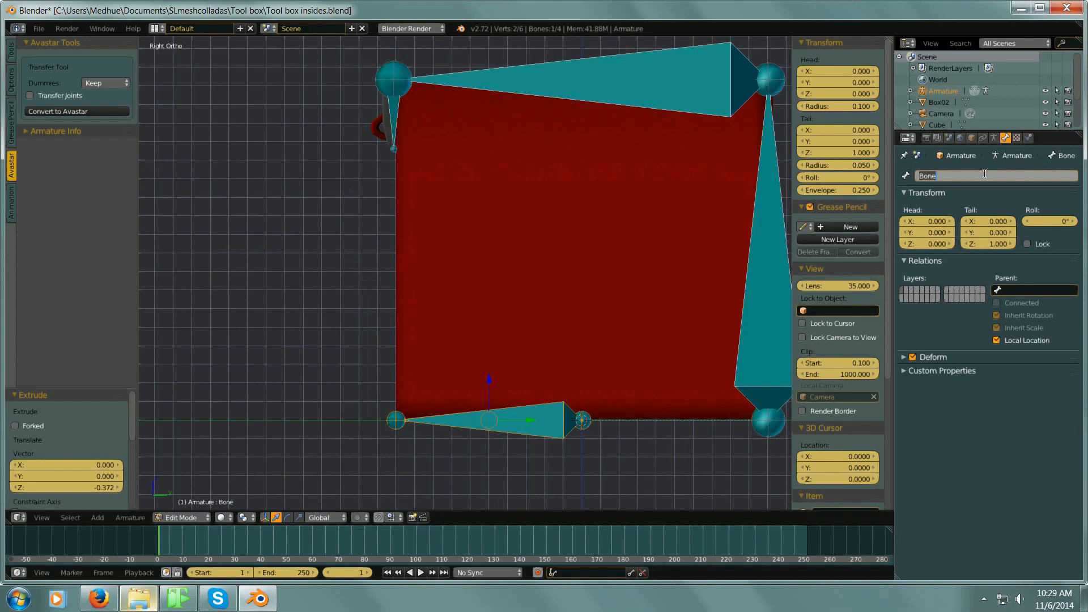
{"action": "type", "text": "Toolbox Mai"}
{"action": "key", "text": "Return"}
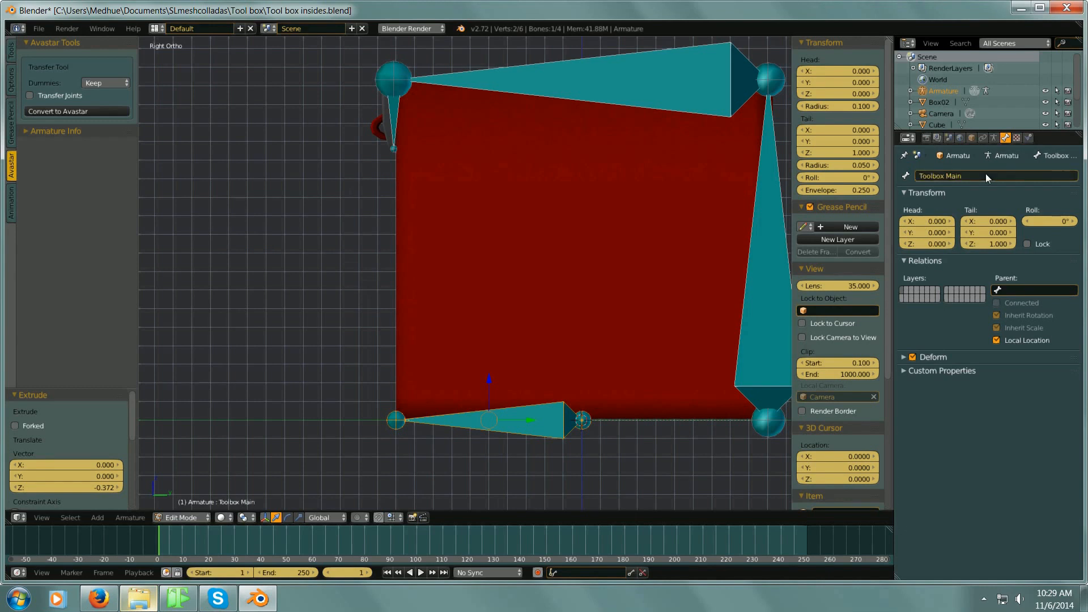
Step: Rename the vertical bone at the toolbox's back as Toolbox Bone
{"action": "right_click", "coordinate": [768, 217]}
{"action": "left_click", "coordinate": [957, 180]}
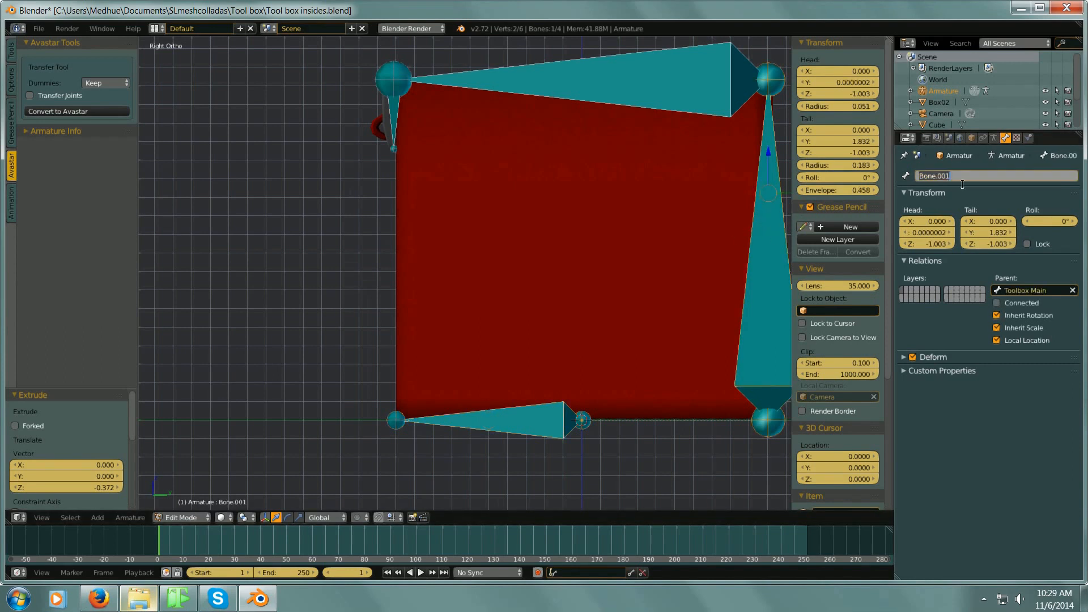
{"action": "type", "text": "Toolbox Bone"}
{"action": "key", "text": "Return"}
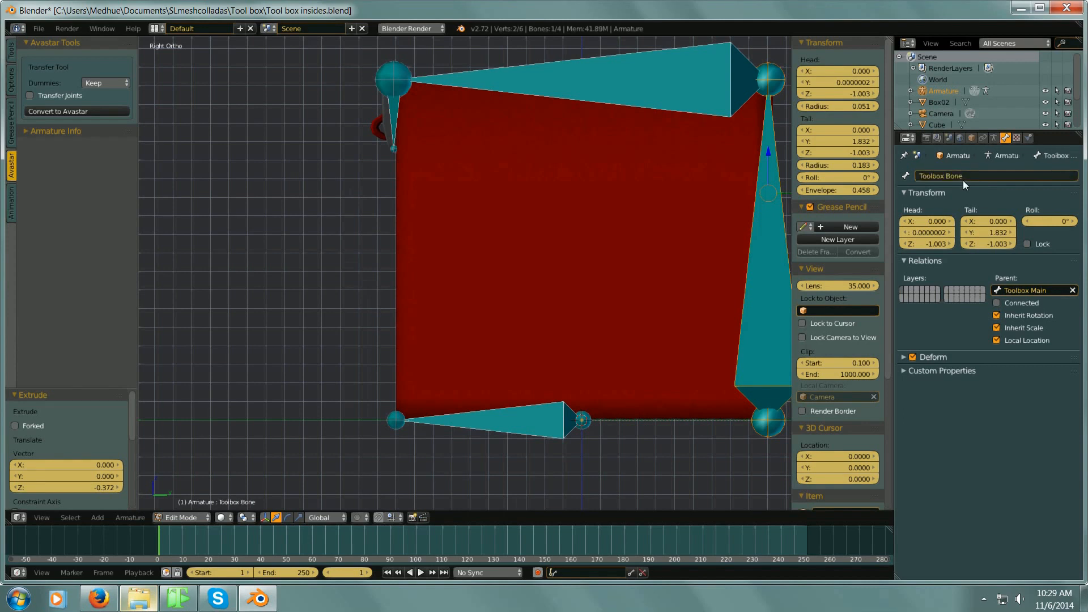
Step: Rename the bone along the toolbox's top as Lid Bone
{"action": "right_click", "coordinate": [625, 83]}
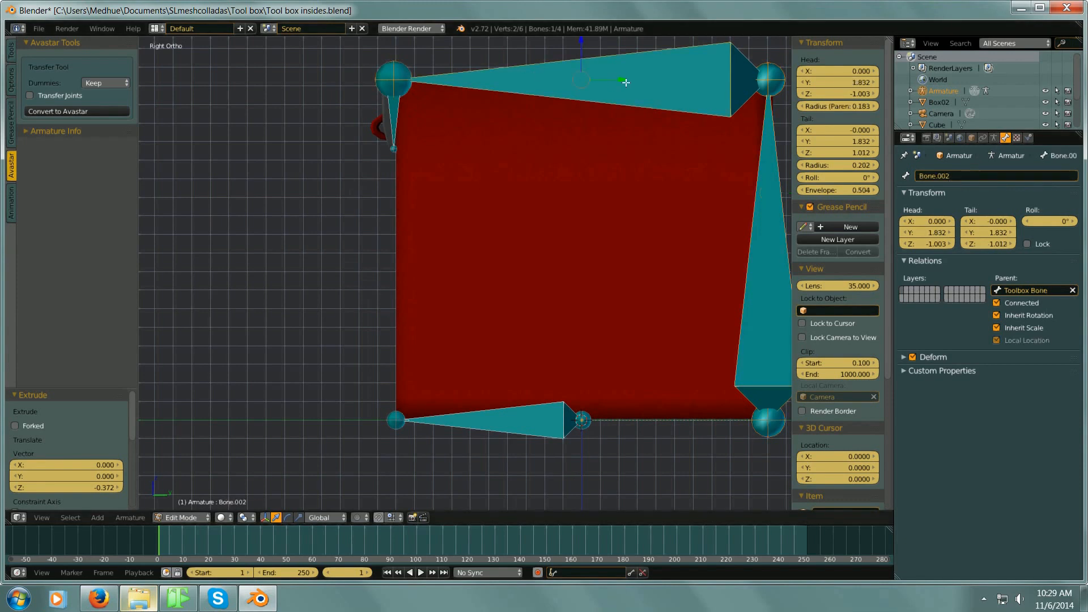
{"action": "left_click", "coordinate": [930, 175]}
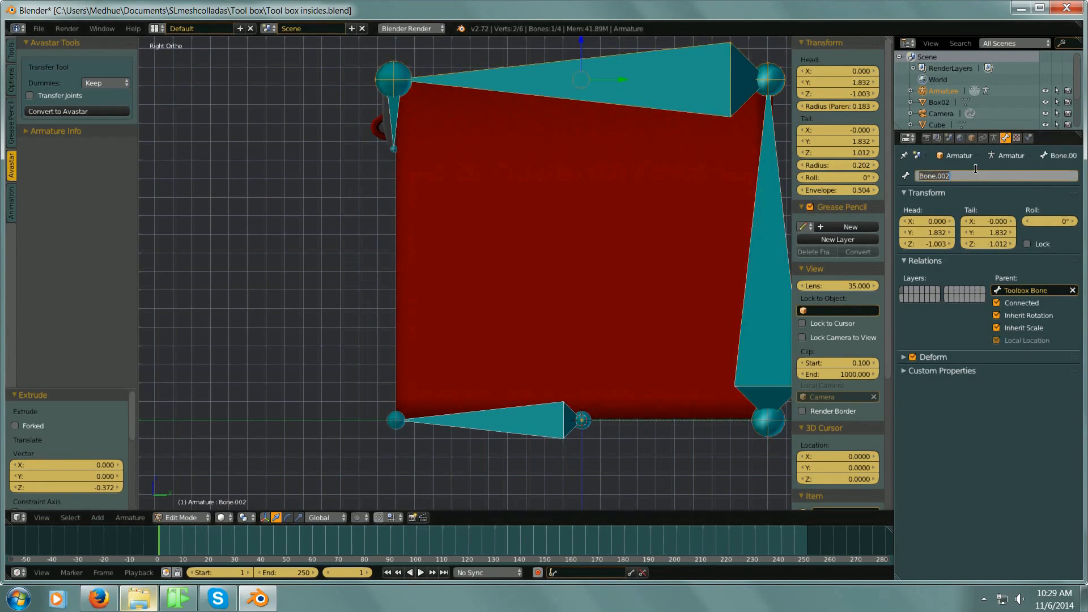
{"action": "type", "text": "Lid Bone"}
{"action": "key", "text": "Return"}
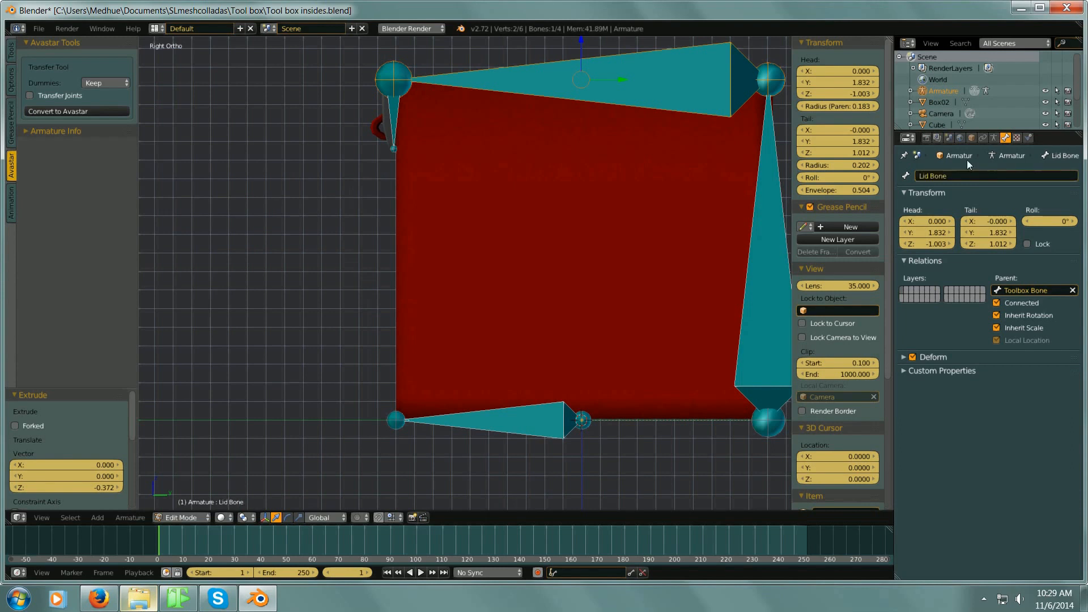
Step: Rename the short bone at the toolbox's top front edge as Latch bone
{"action": "right_click", "coordinate": [394, 125]}
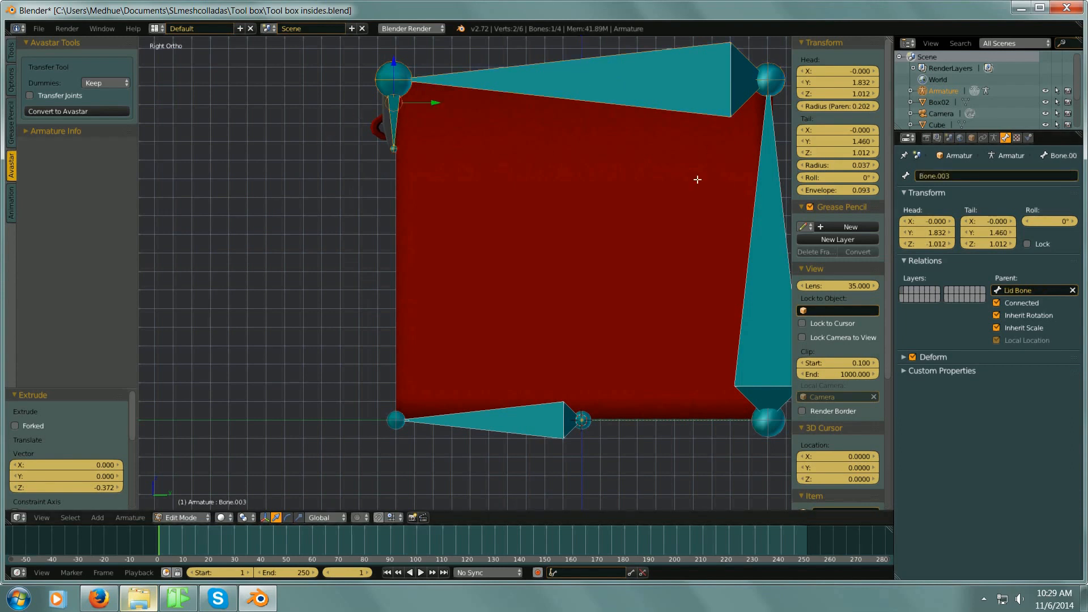
{"action": "left_click", "coordinate": [953, 179]}
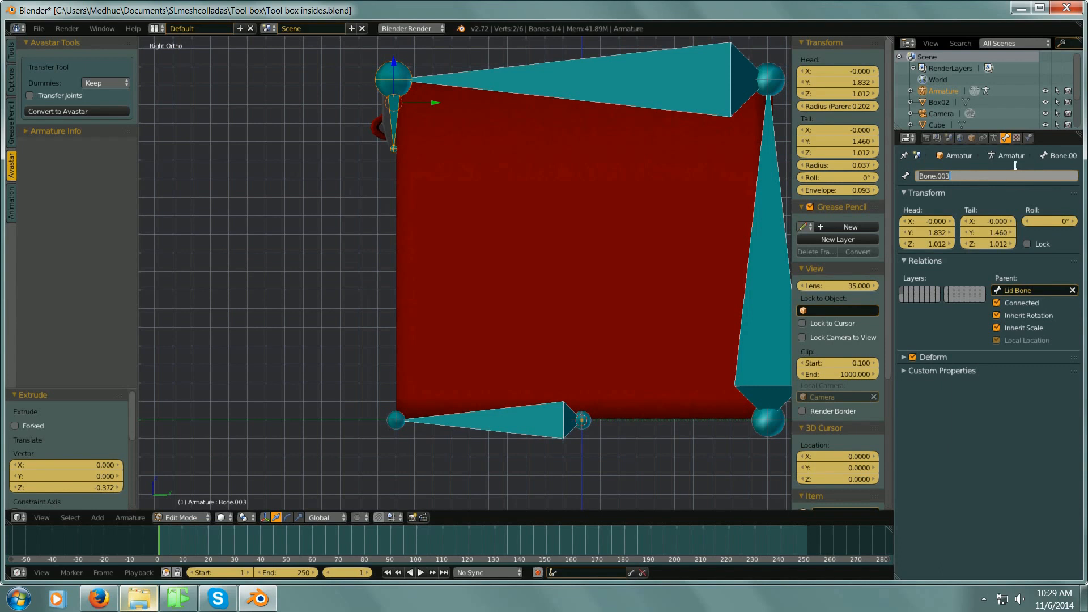
{"action": "type", "text": "Latch bone"}
{"action": "key", "text": "Return"}
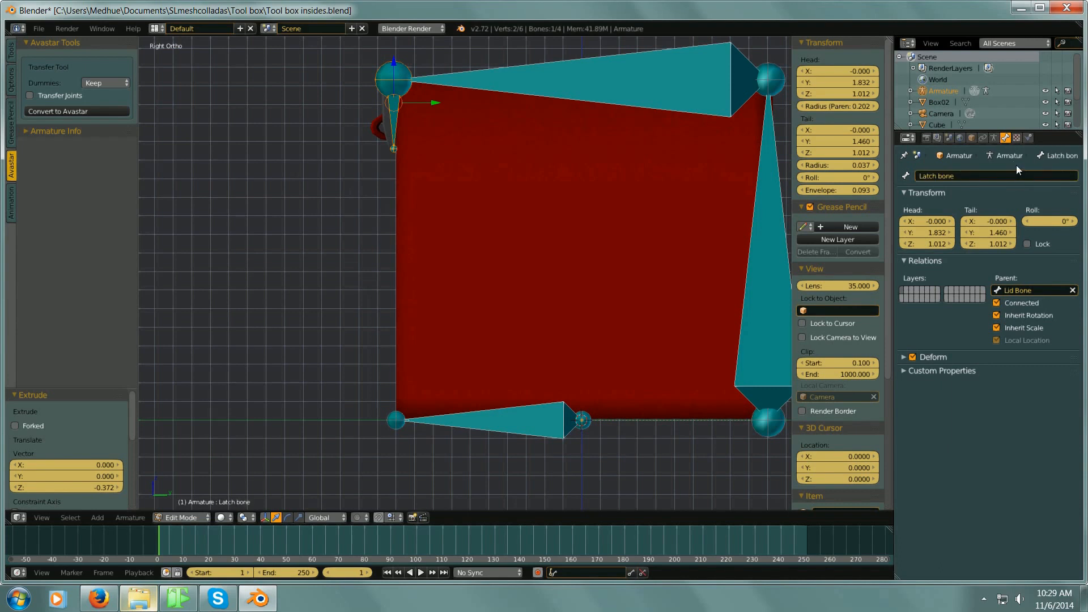
Step: In Object Mode, show the layers holding the wrench, screwdriver and hammer, and return the armature to Edit Mode
{"action": "middle_click_drag", "start_coordinate": [557, 276], "coordinate": [546, 410]}
{"action": "scroll", "coordinate": [589, 363], "scroll_direction": "down", "scroll_amount": 5}
{"action": "scroll", "coordinate": [511, 405], "scroll_direction": "up", "scroll_amount": 3}
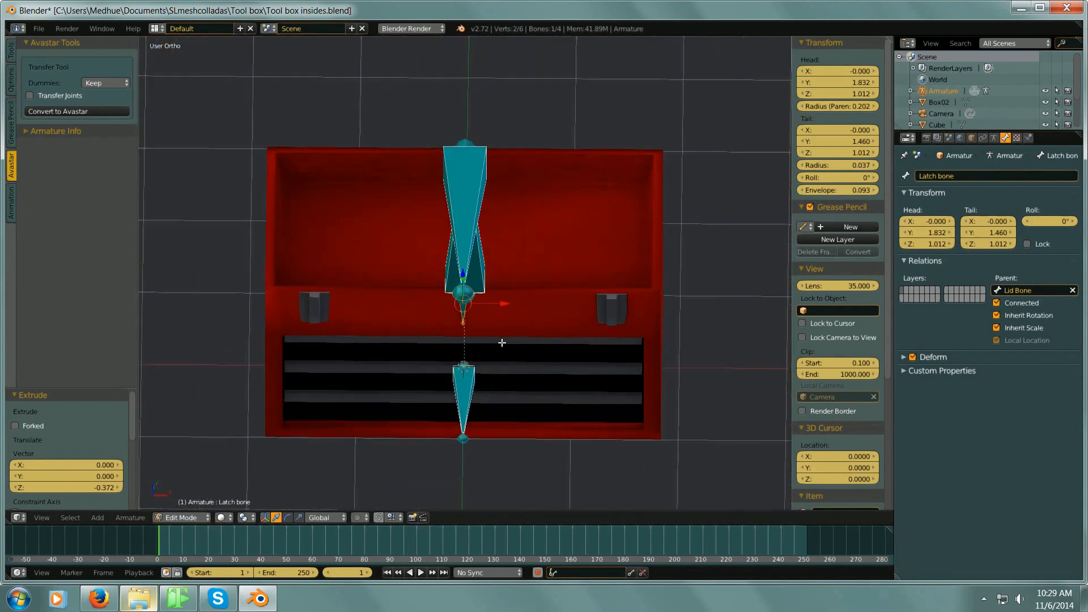
{"action": "left_click", "coordinate": [181, 517]}
{"action": "left_click", "coordinate": [193, 504]}
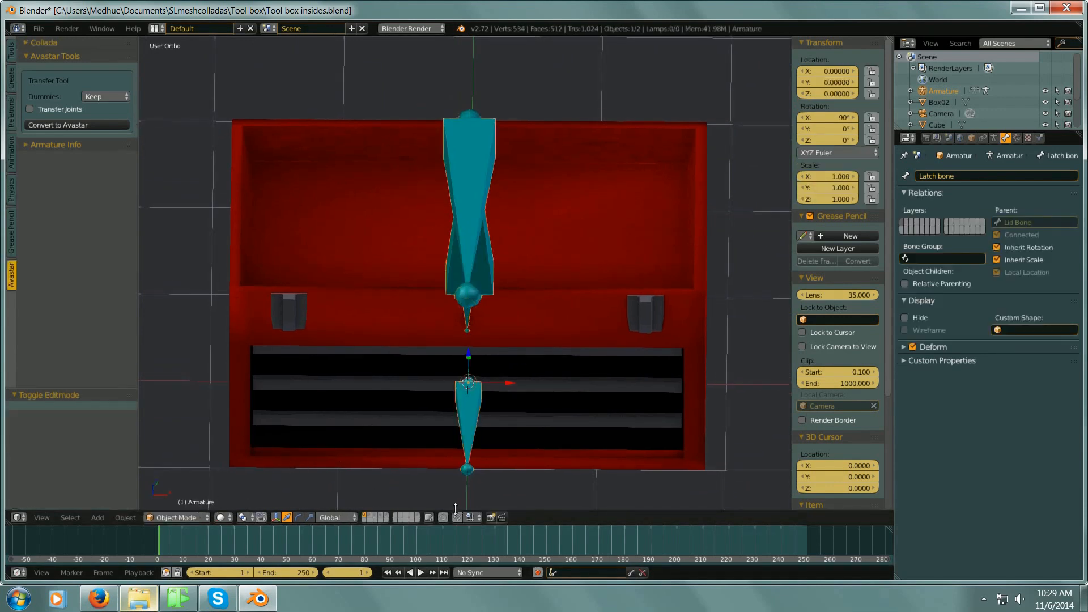
{"action": "left_click", "coordinate": [375, 516], "text": "shift"}
{"action": "left_click", "coordinate": [381, 516], "text": "shift"}
{"action": "left_click", "coordinate": [387, 515], "text": "shift"}
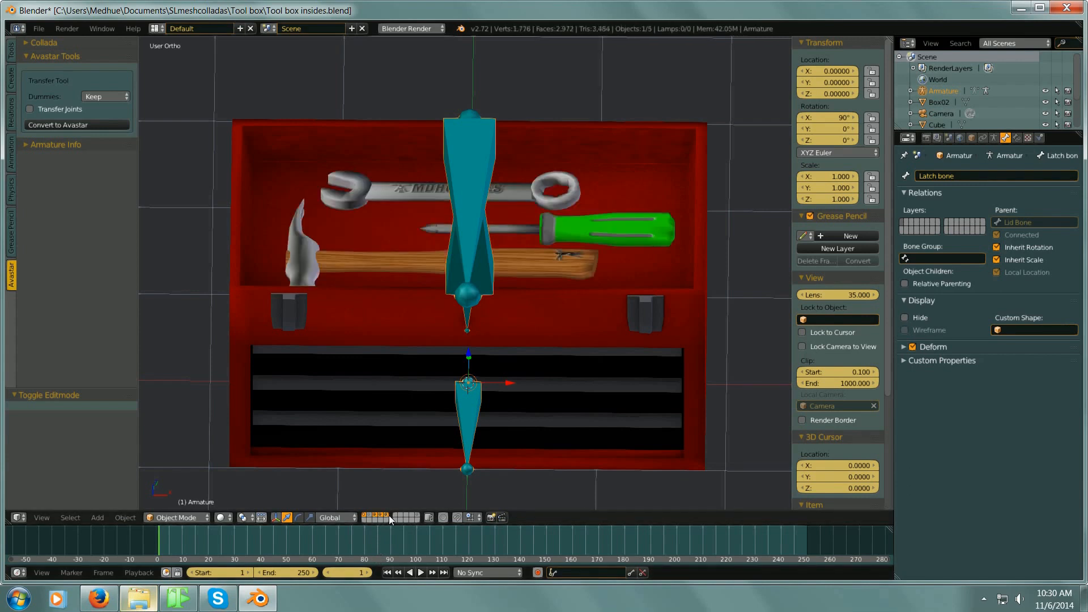
{"action": "middle_click_drag", "start_coordinate": [480, 337], "coordinate": [616, 305]}
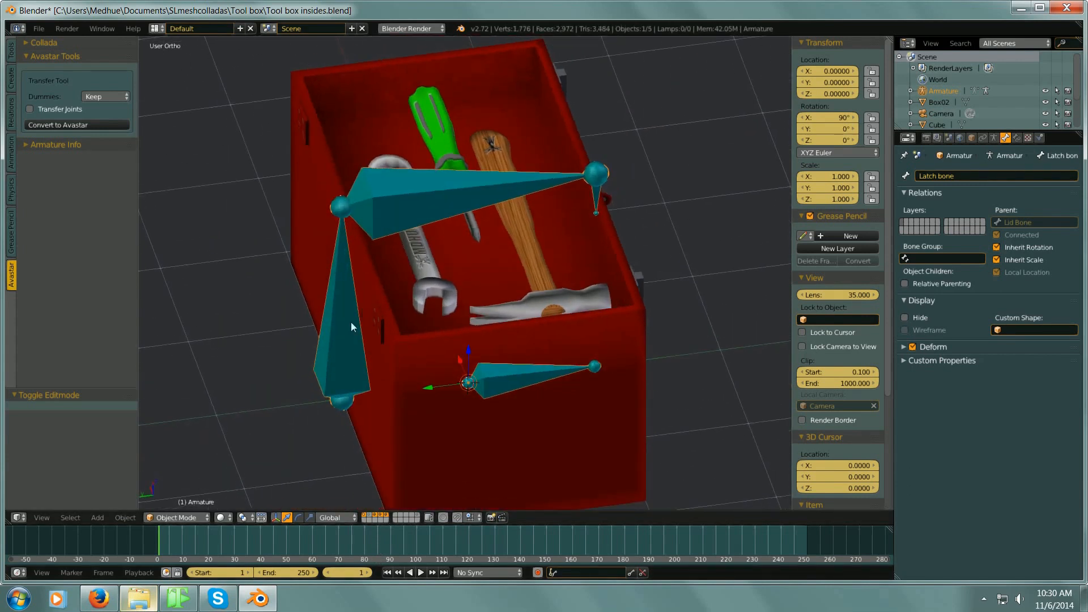
{"action": "left_click", "coordinate": [178, 517]}
{"action": "left_click", "coordinate": [187, 496]}
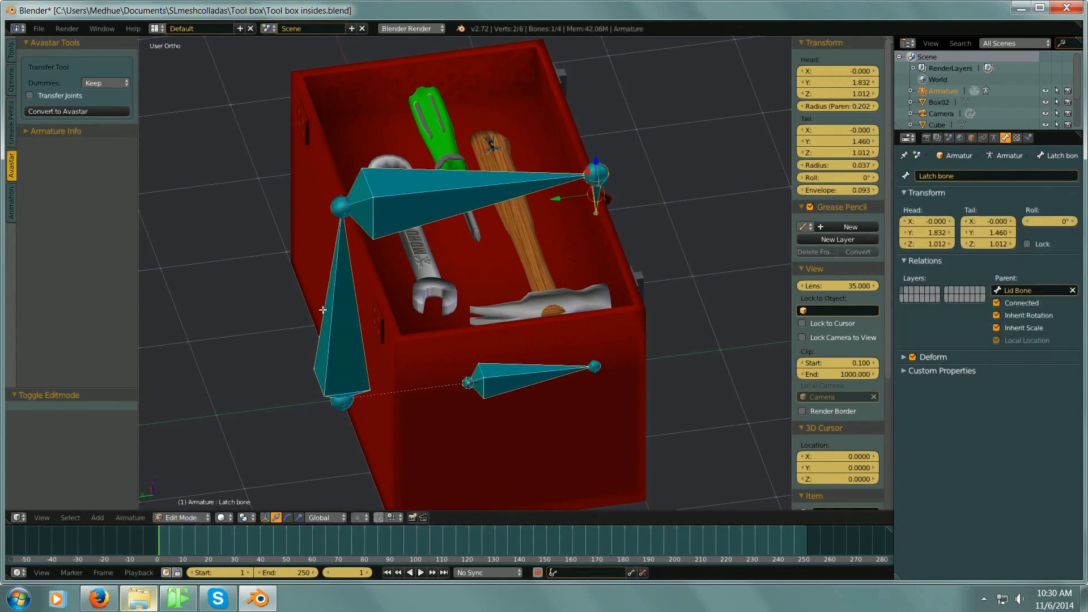
Step: Extrude a bone about 1.155 units along negative X from the upper tip of the vertical Toolbox Bone
{"action": "right_click", "coordinate": [342, 309]}
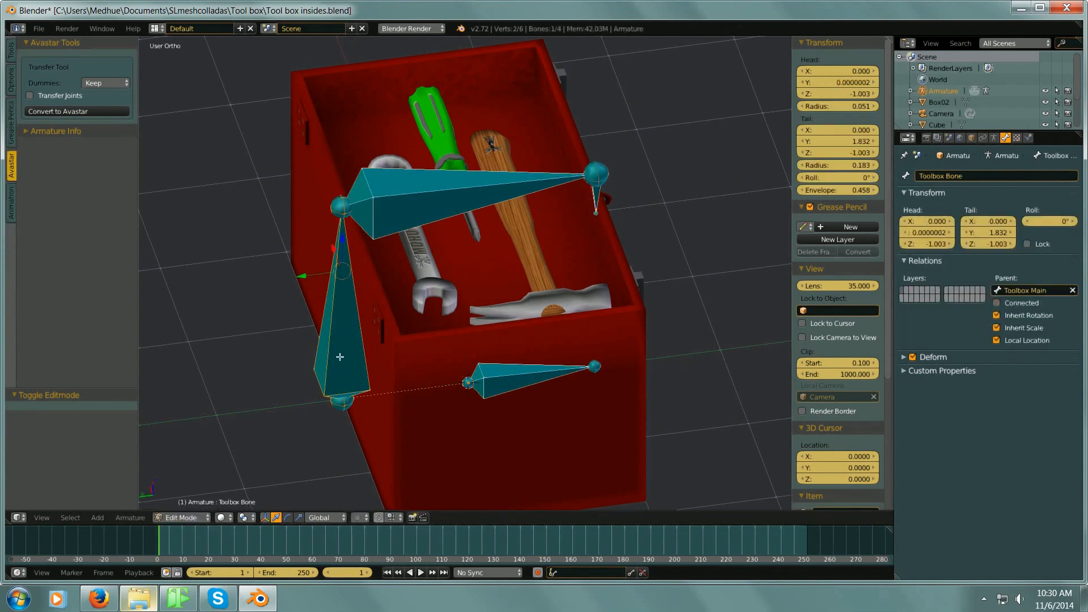
{"action": "middle_click_drag", "start_coordinate": [350, 318], "coordinate": [361, 293]}
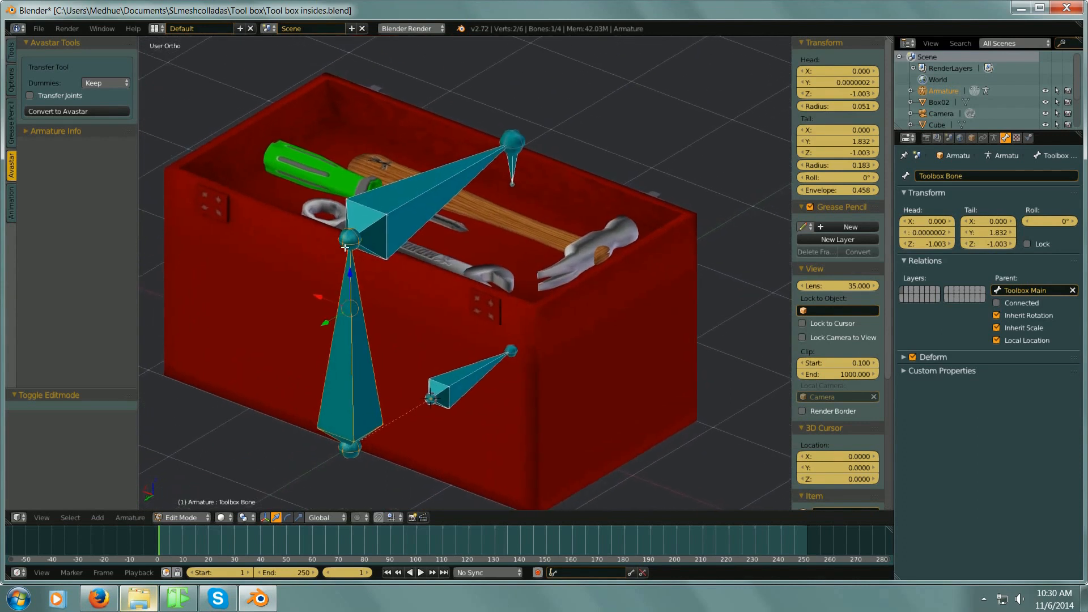
{"action": "scroll", "coordinate": [350, 240], "scroll_direction": "up", "scroll_amount": 6}
{"action": "right_click", "coordinate": [350, 229]}
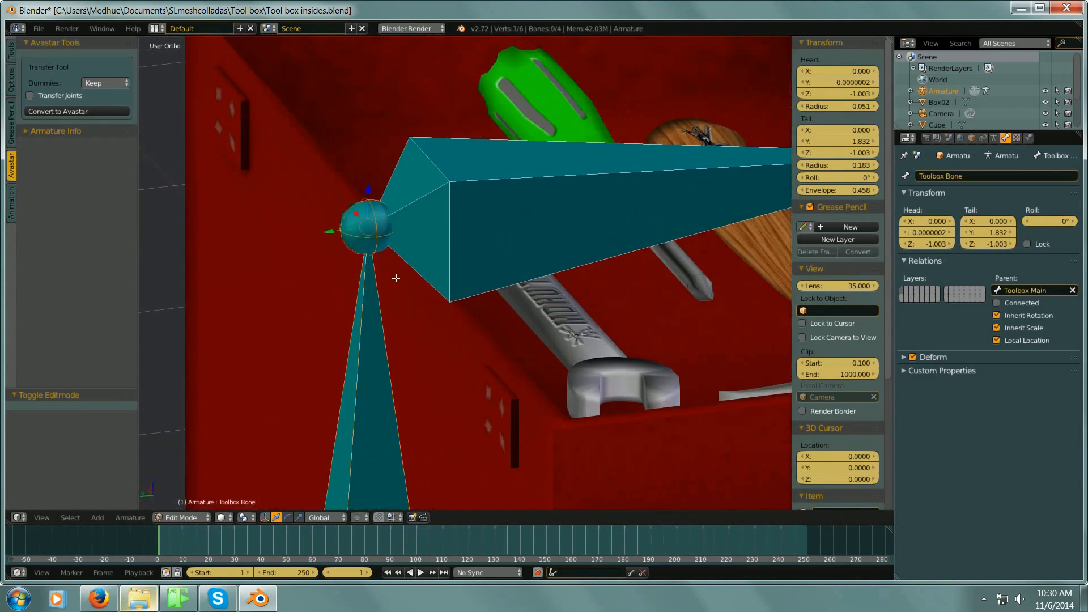
{"action": "mouse_move", "coordinate": [393, 272]}
{"action": "middle_mouse_down"}
{"action": "mouse_move", "coordinate": [369, 313]}
{"action": "mouse_move", "coordinate": [384, 268]}
{"action": "middle_mouse_up"}
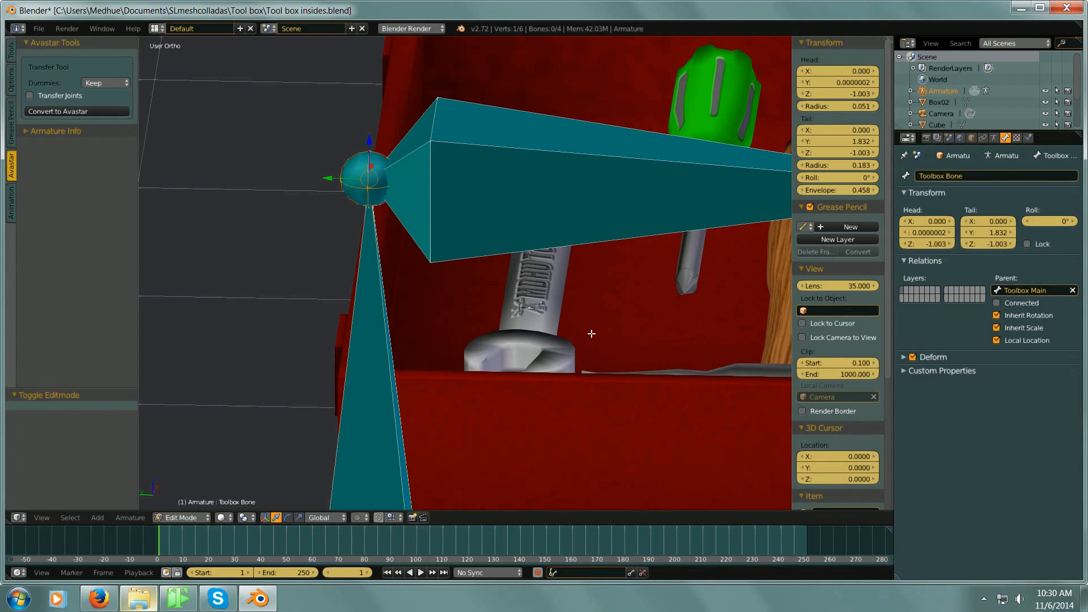
{"action": "key", "text": "KP_1"}
{"action": "scroll", "coordinate": [636, 328], "scroll_direction": "down", "scroll_amount": 6}
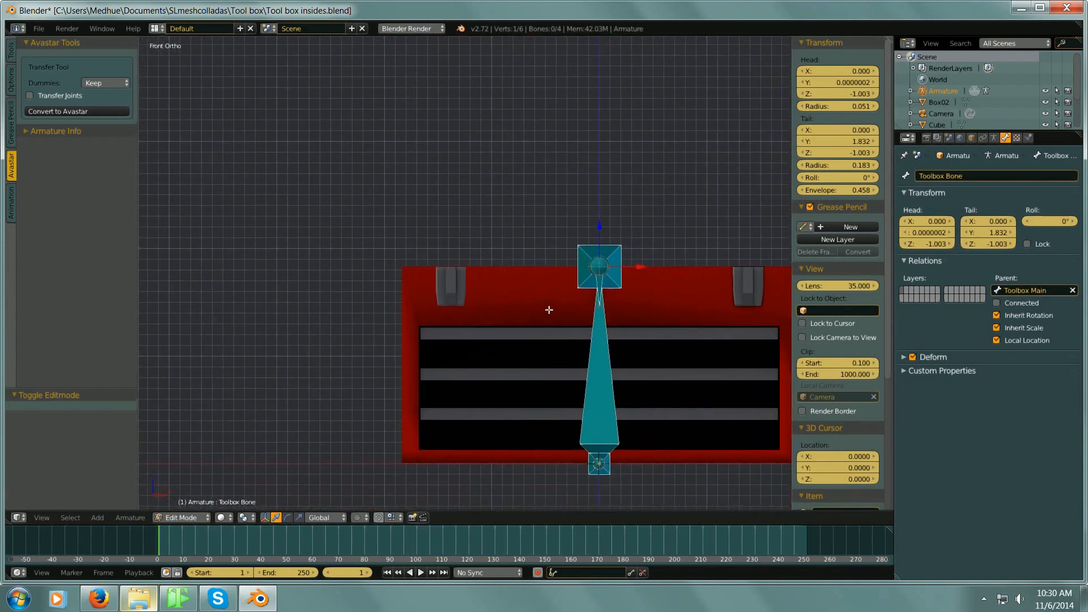
{"action": "scroll", "coordinate": [549, 310], "scroll_direction": "up", "scroll_amount": 3}
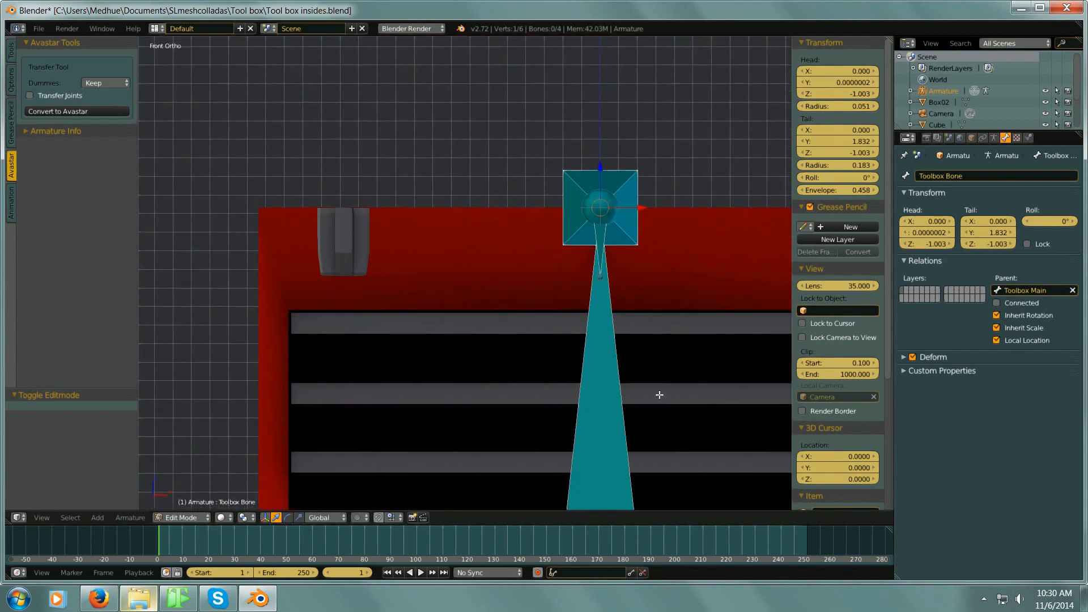
{"action": "key", "text": "e"}
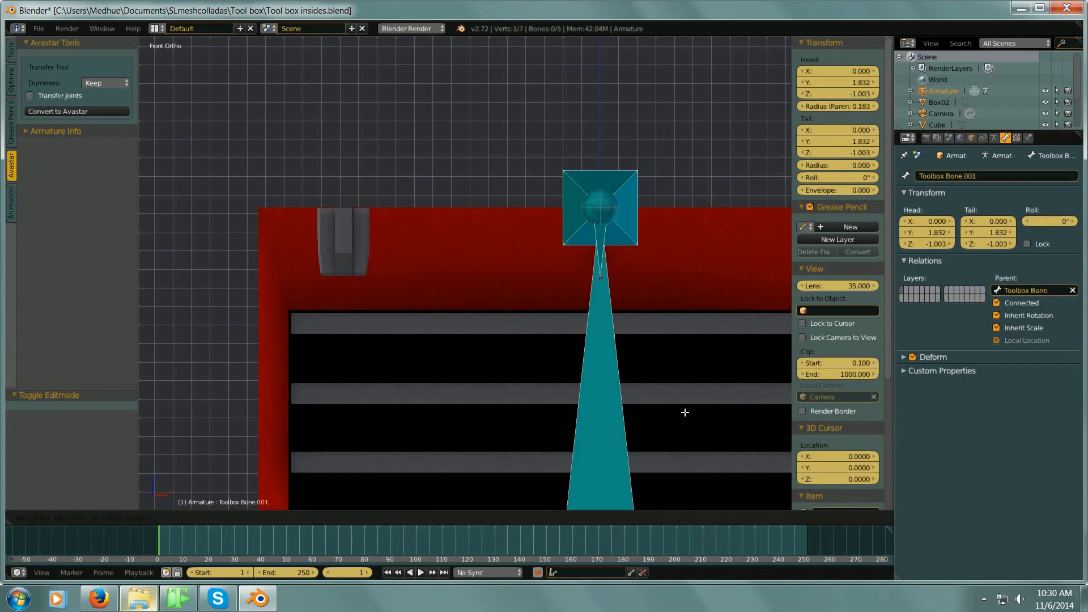
{"action": "key", "text": "x"}
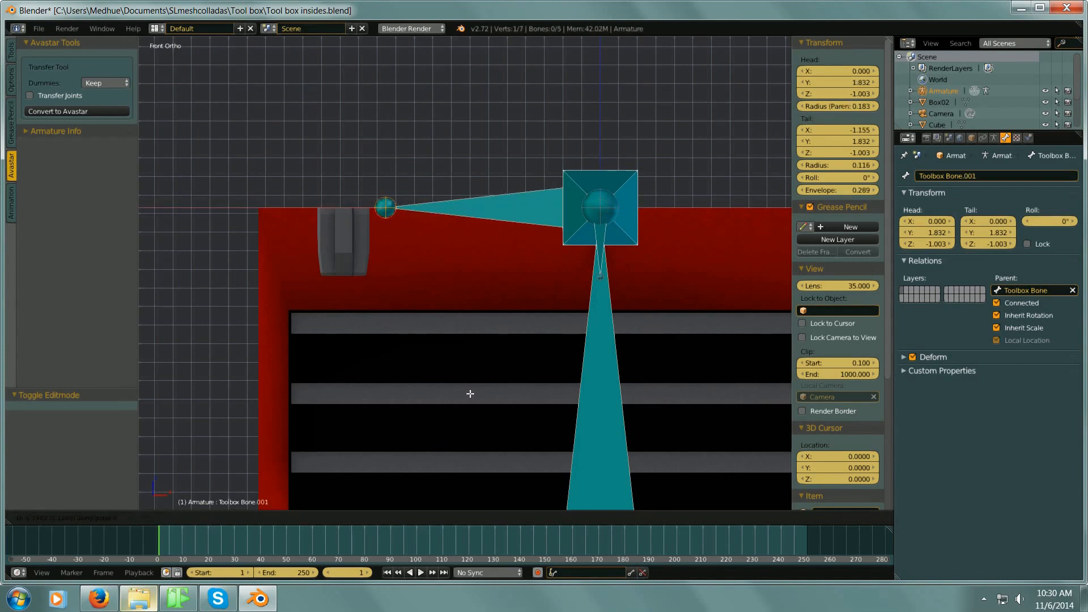
{"action": "left_click", "coordinate": [471, 393]}
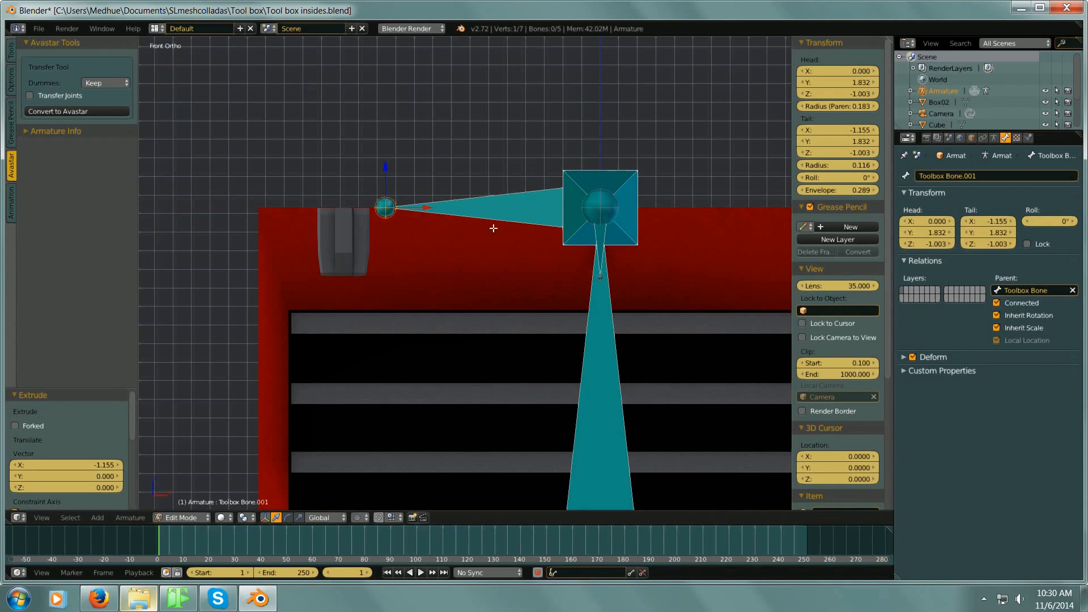
Step: Disconnect the newly extruded sideways bone from Toolbox Bone while keeping Toolbox Bone as its parent
{"action": "right_click", "coordinate": [519, 209]}
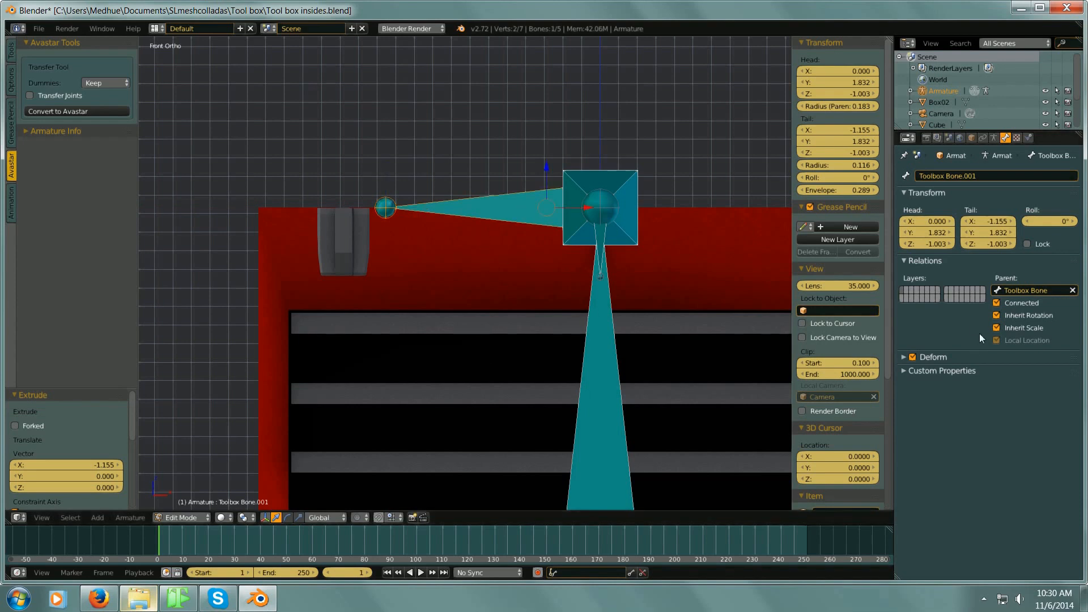
{"action": "left_click", "coordinate": [996, 303]}
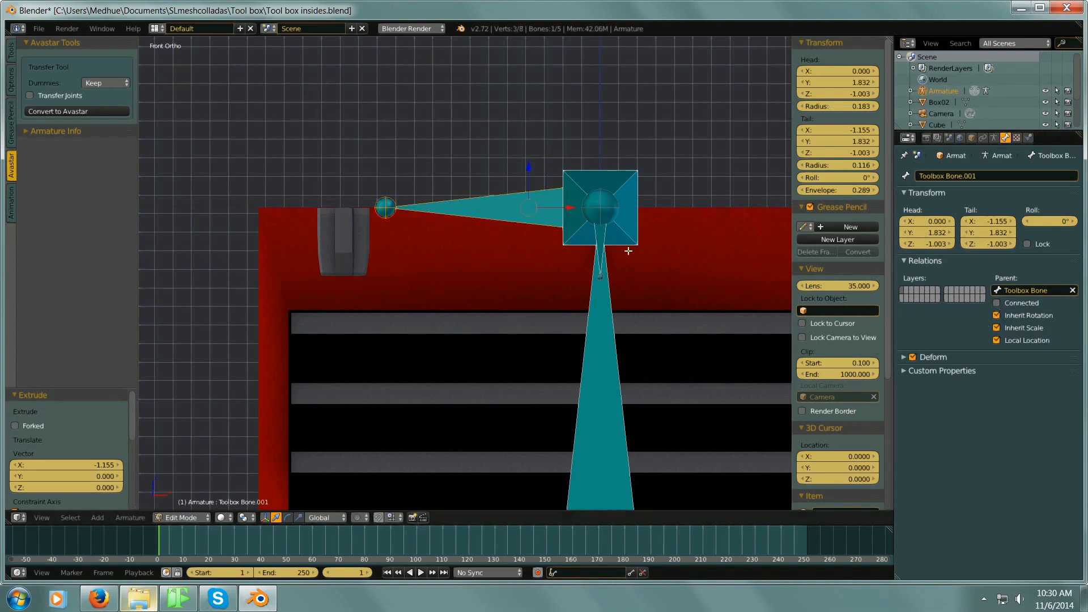
{"action": "middle_click_drag", "start_coordinate": [628, 251], "coordinate": [569, 305]}
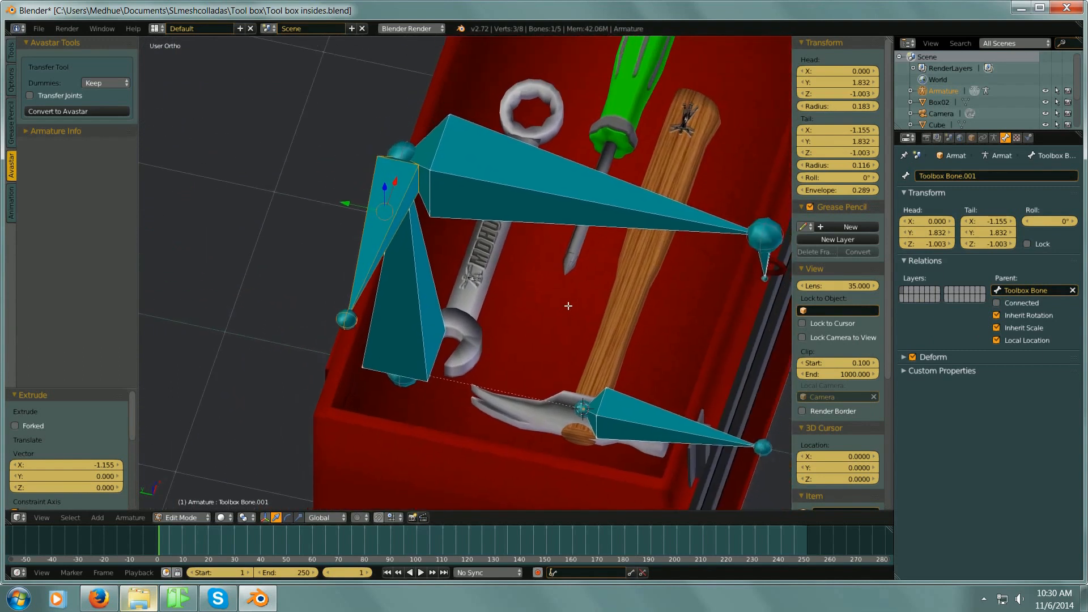
Step: Turn on X-Ray display for the wrench in Object Mode and return the armature to Edit Mode
{"action": "left_click", "coordinate": [204, 517]}
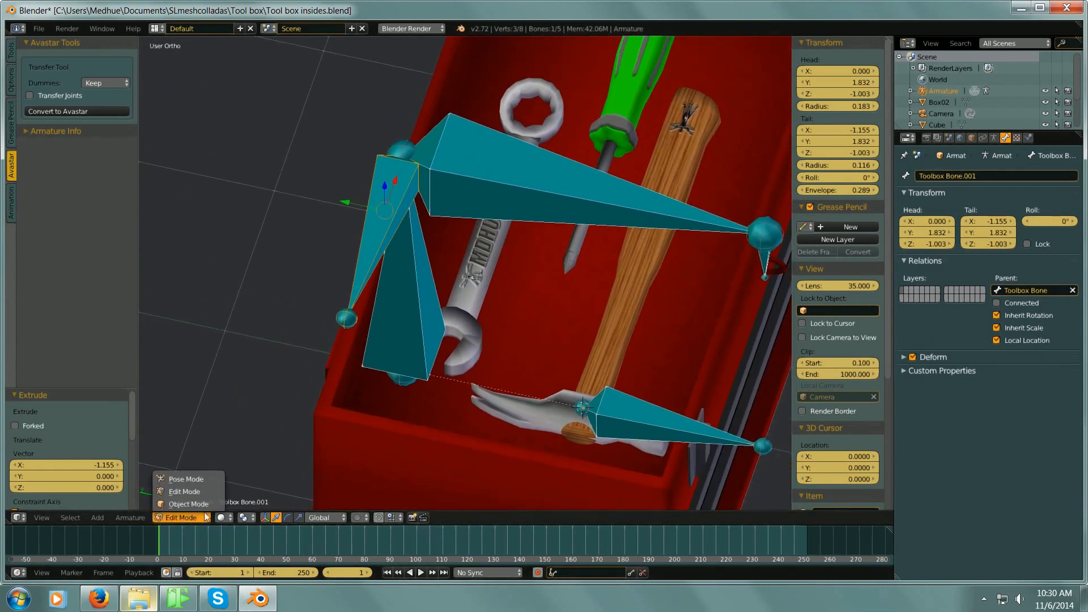
{"action": "left_click", "coordinate": [188, 503]}
{"action": "right_click", "coordinate": [478, 273]}
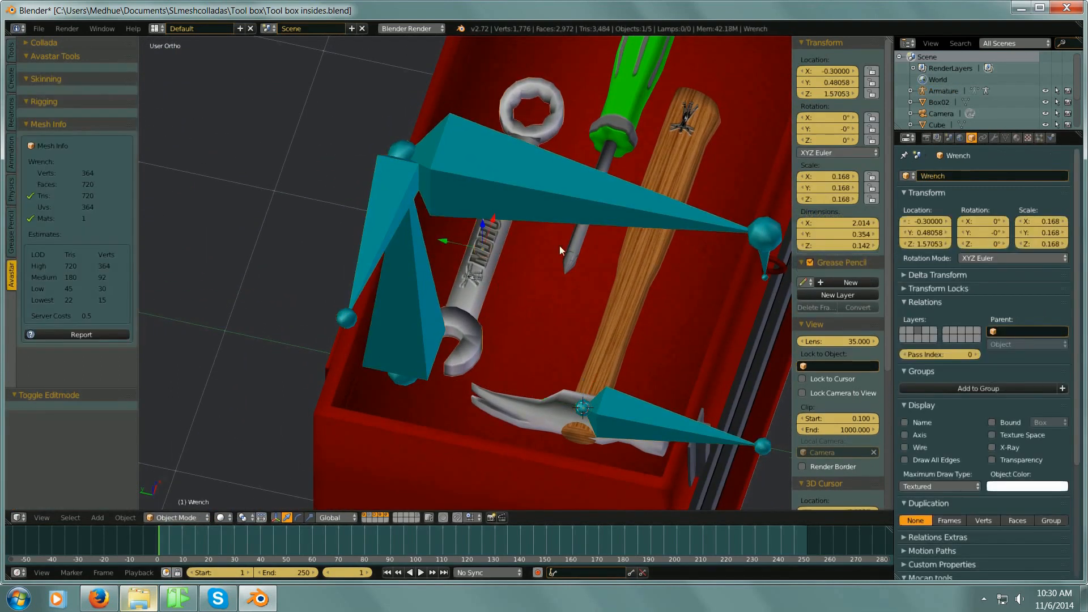
{"action": "left_click", "coordinate": [992, 448]}
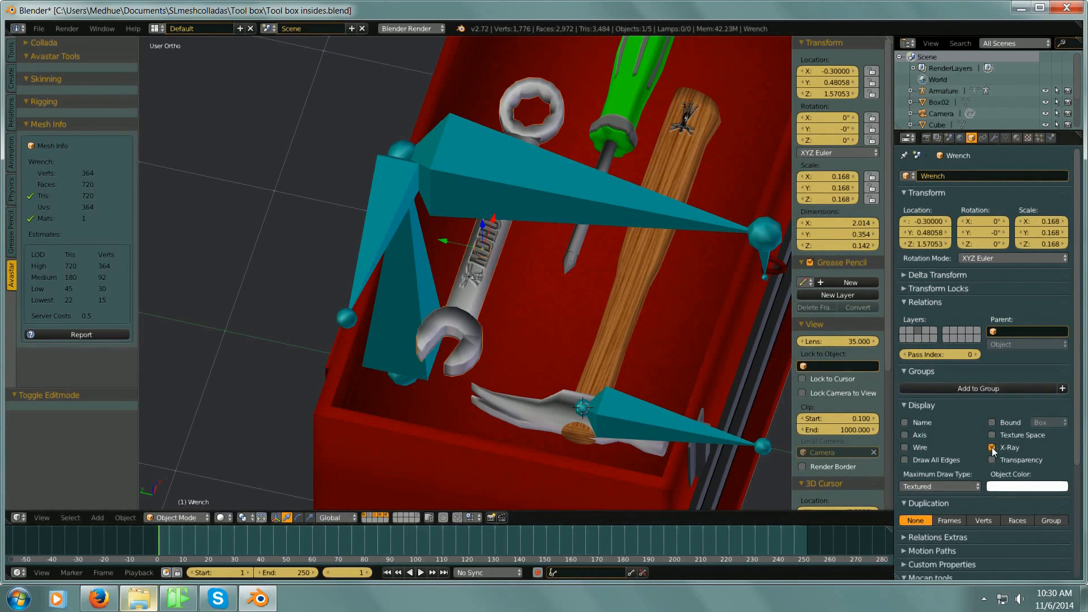
{"action": "right_click", "coordinate": [379, 188]}
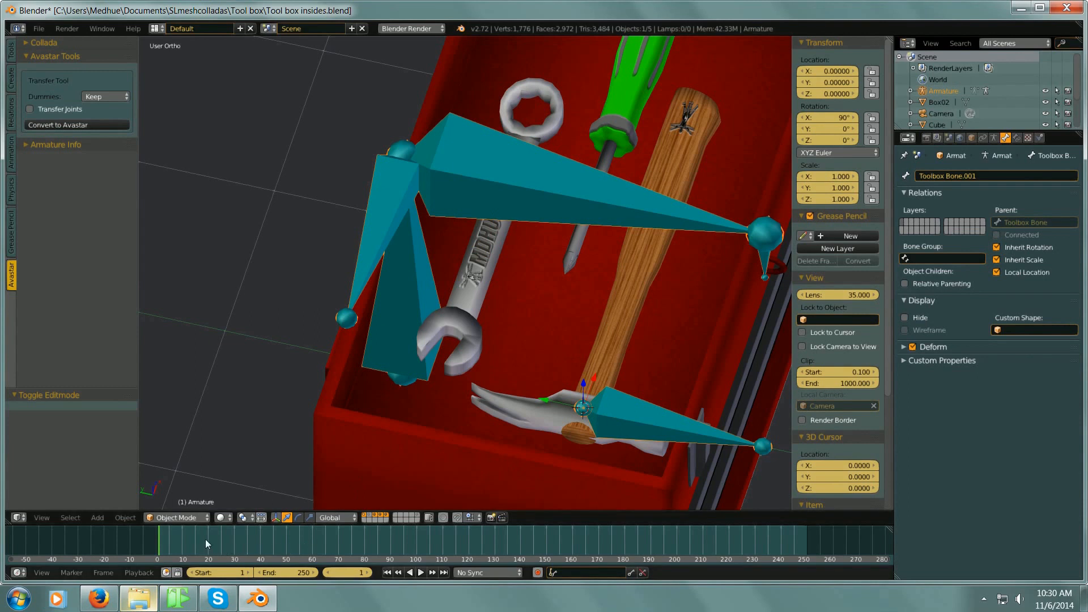
{"action": "left_click", "coordinate": [197, 517]}
{"action": "left_click", "coordinate": [207, 487]}
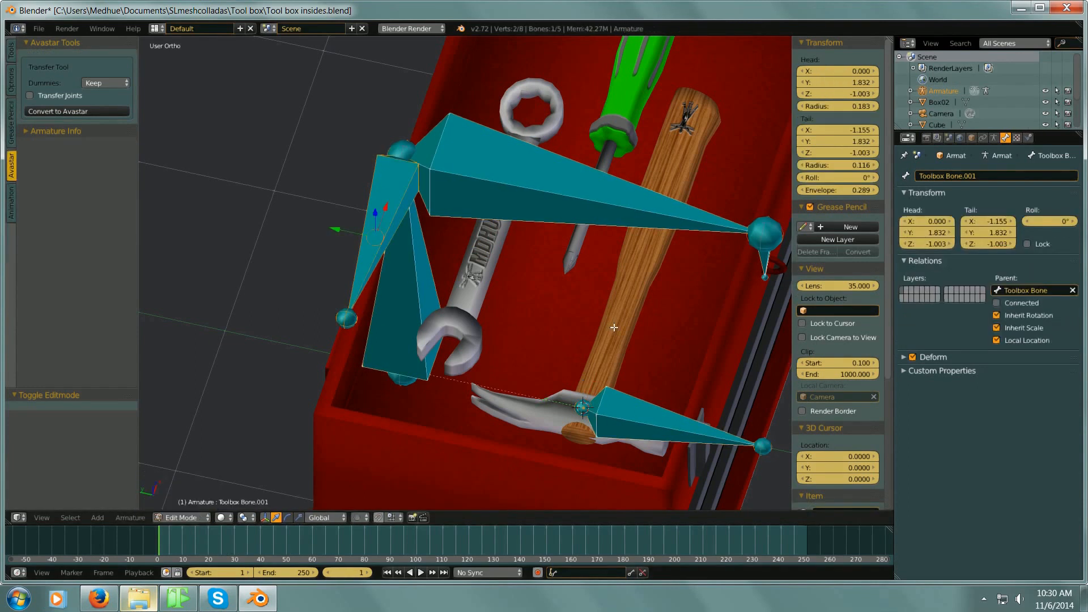
Step: In front view, move the disconnected bone about 0.262 units down along Z and 0.393 units along X to align with the wrench
{"action": "key", "text": "KP_1"}
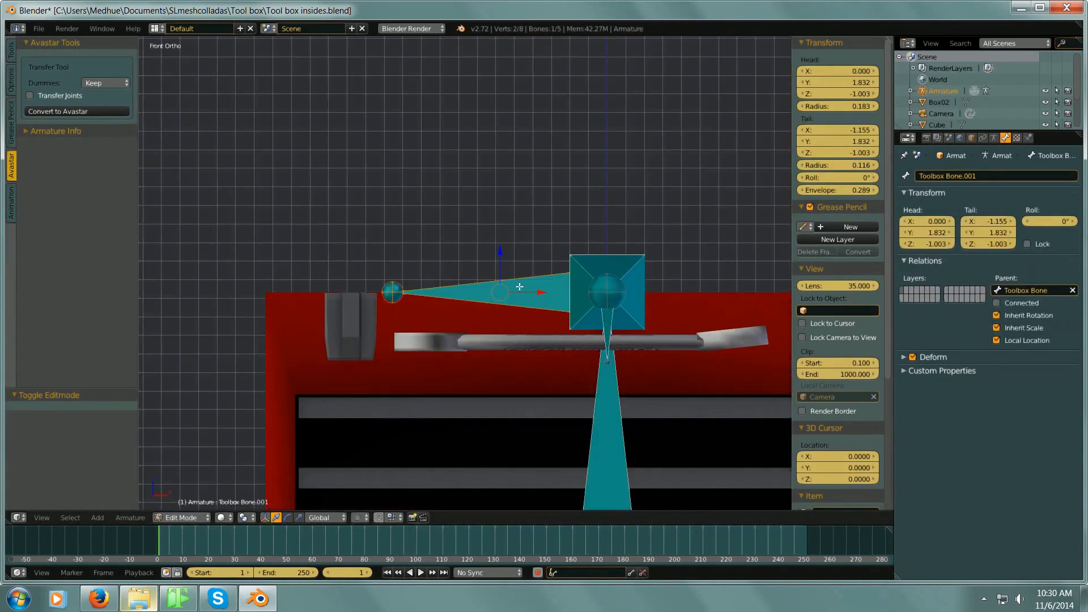
{"action": "key", "text": "g"}
{"action": "key", "text": "z"}
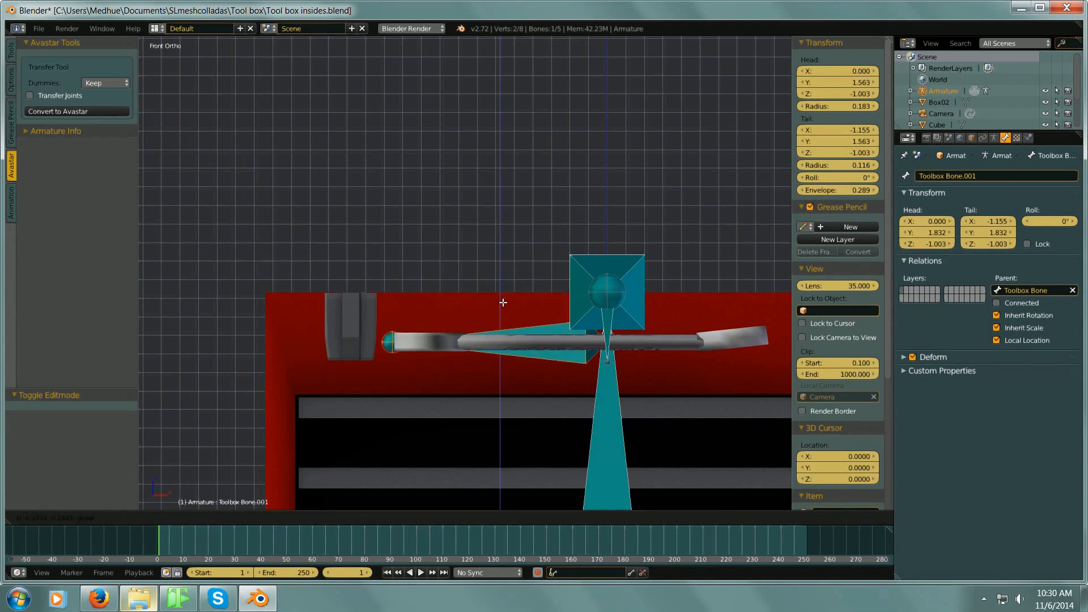
{"action": "left_click", "coordinate": [503, 301]}
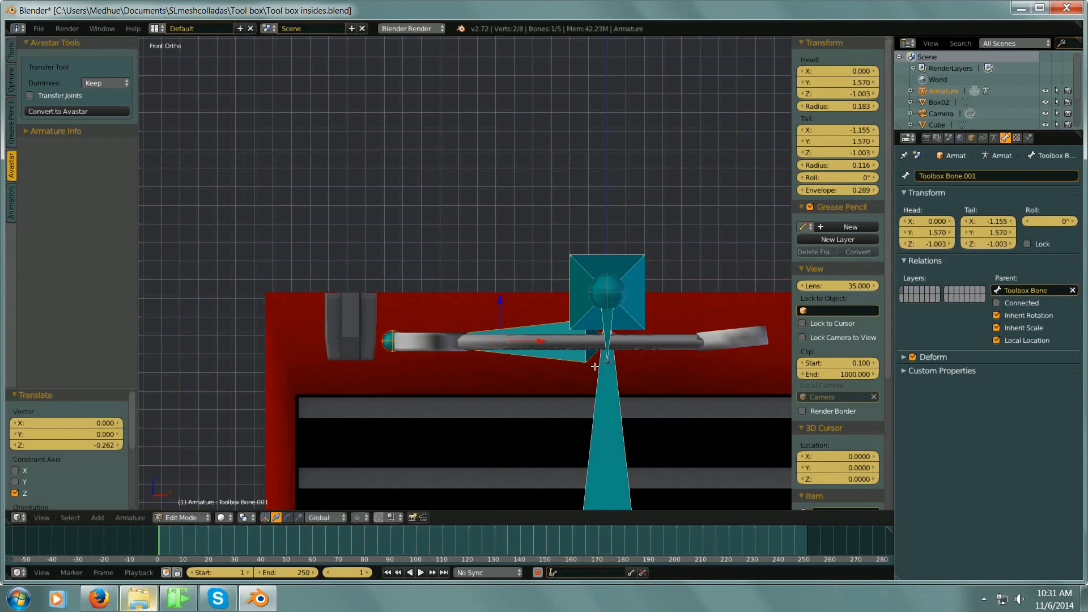
{"action": "key", "text": "g"}
{"action": "key", "text": "x"}
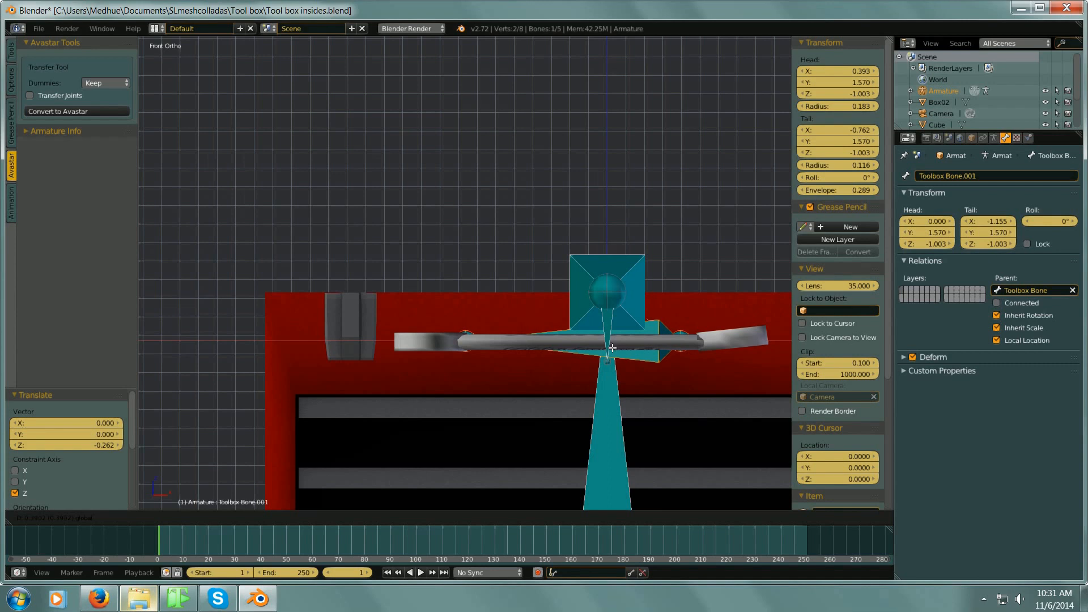
{"action": "left_click", "coordinate": [612, 348]}
Step: In top view, move the disconnected bone about 0.521 units along negative Y onto the wrench's handle
{"action": "key", "text": "KP_7"}
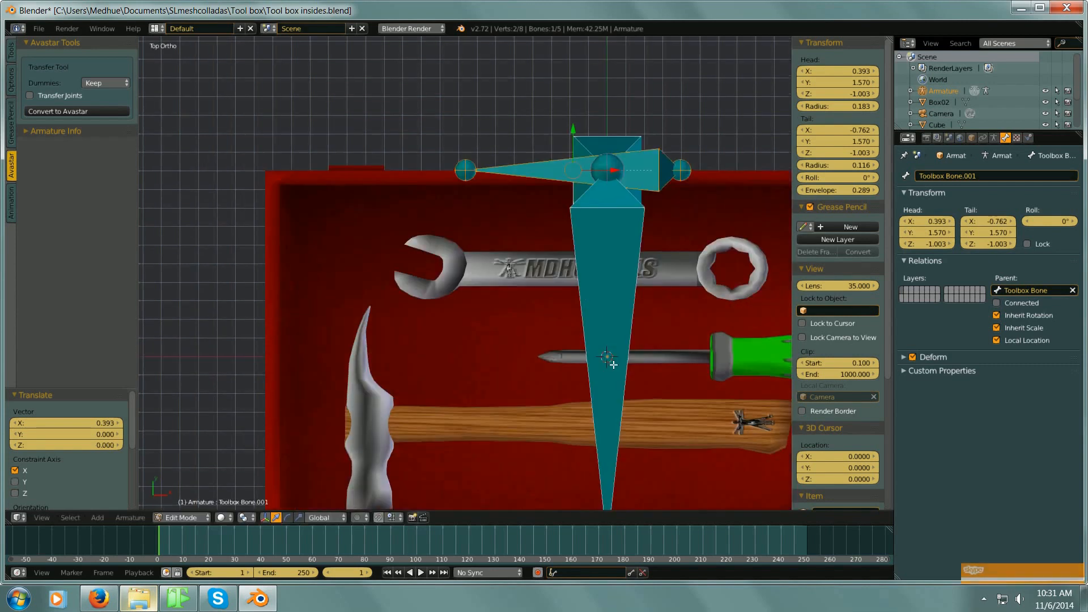
{"action": "key", "text": "g"}
{"action": "key", "text": "y"}
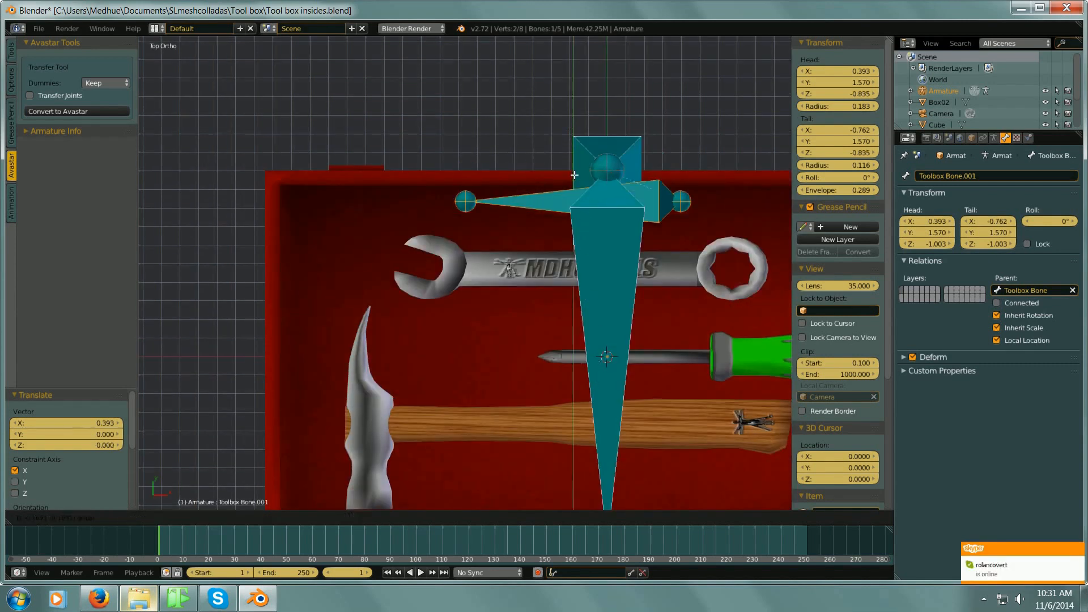
{"action": "left_click", "coordinate": [575, 226]}
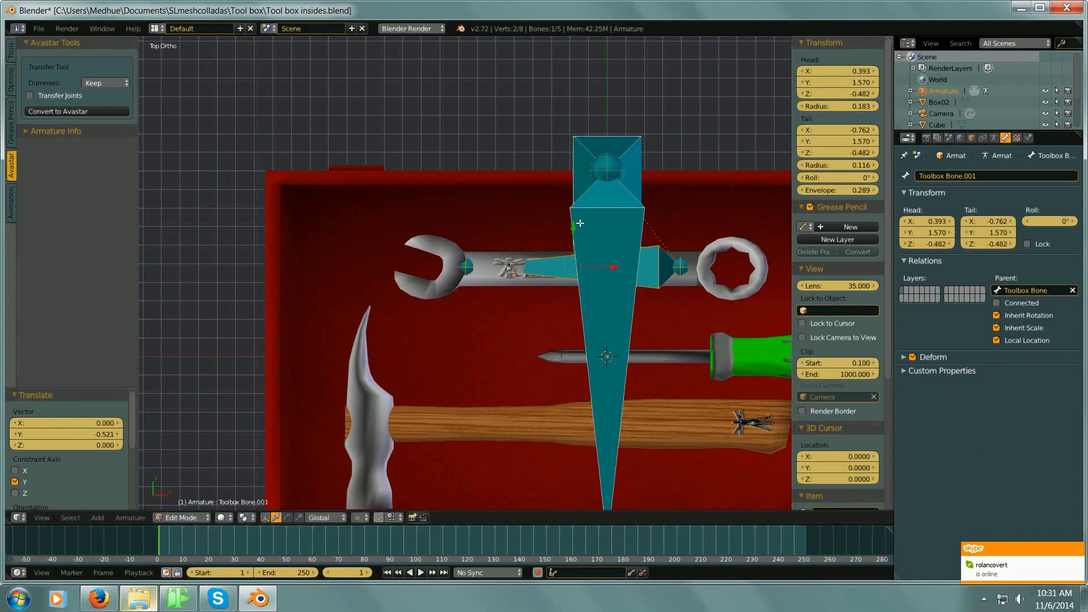
Step: Nudge the wrench's bone about 0.012 units along negative Y
{"action": "key", "text": "g"}
{"action": "key", "text": "y"}
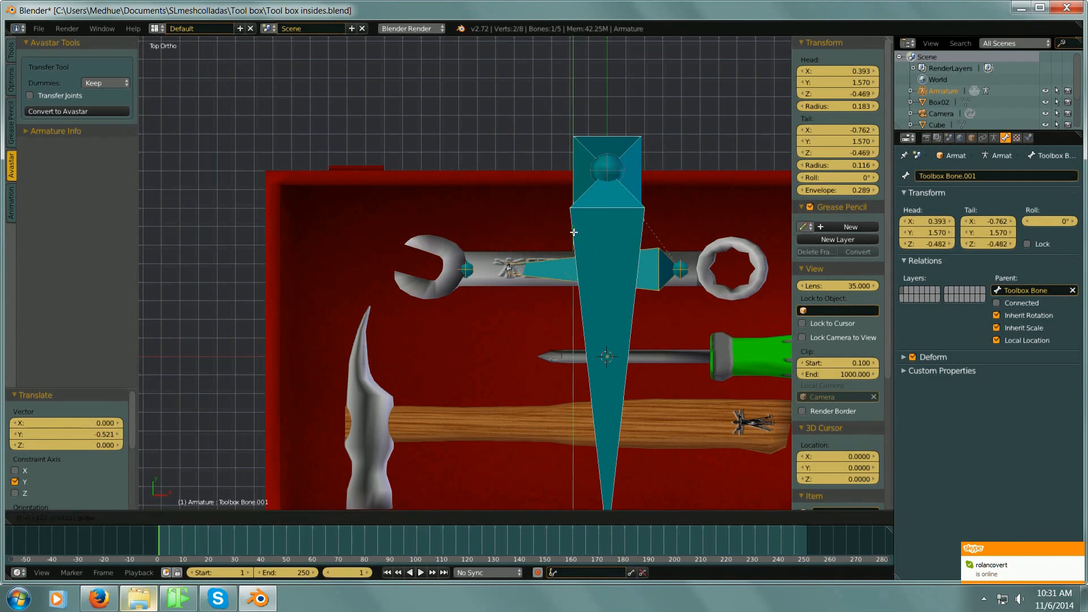
{"action": "left_click", "coordinate": [573, 232]}
Step: Extrude a second tool bone 1.1 units along negative X from the tip of Toolbox Bone and disconnect it from its parent
{"action": "middle_click_drag", "start_coordinate": [625, 316], "coordinate": [575, 323], "text": "shift"}
{"action": "middle_click_drag", "start_coordinate": [525, 145], "coordinate": [589, 294]}
{"action": "right_click", "coordinate": [369, 214]}
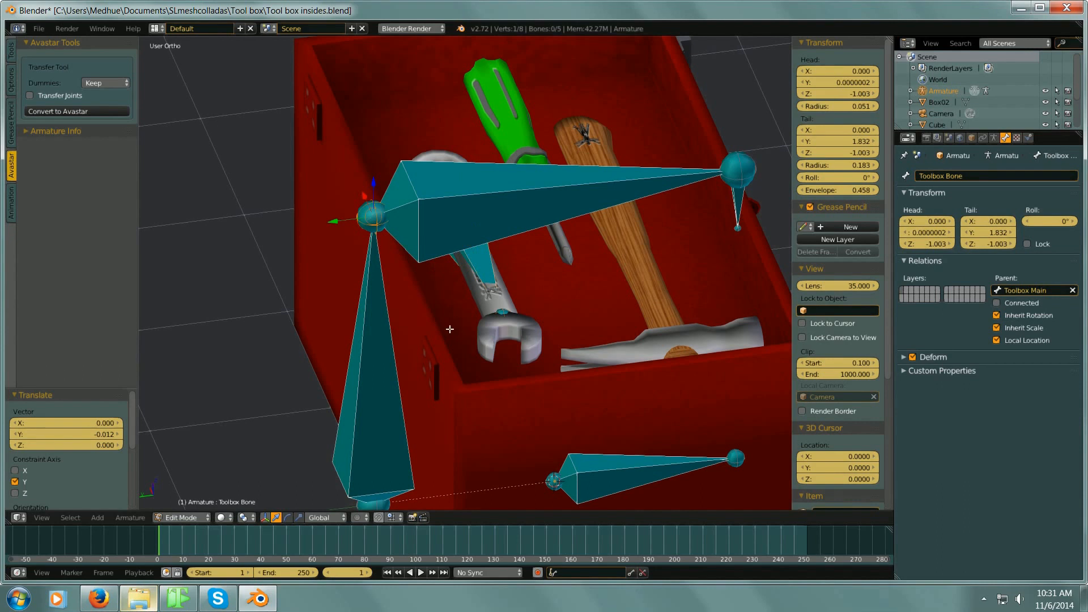
{"action": "middle_click_drag", "start_coordinate": [449, 329], "coordinate": [266, 496]}
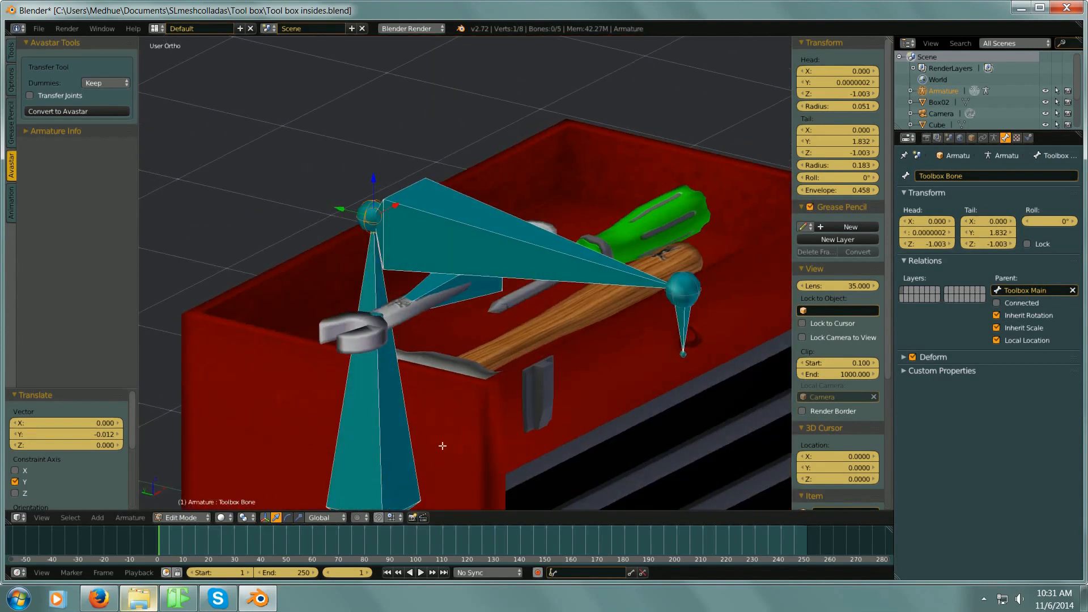
{"action": "key", "text": "KP_1"}
{"action": "scroll", "coordinate": [535, 386], "scroll_direction": "up", "scroll_amount": 2}
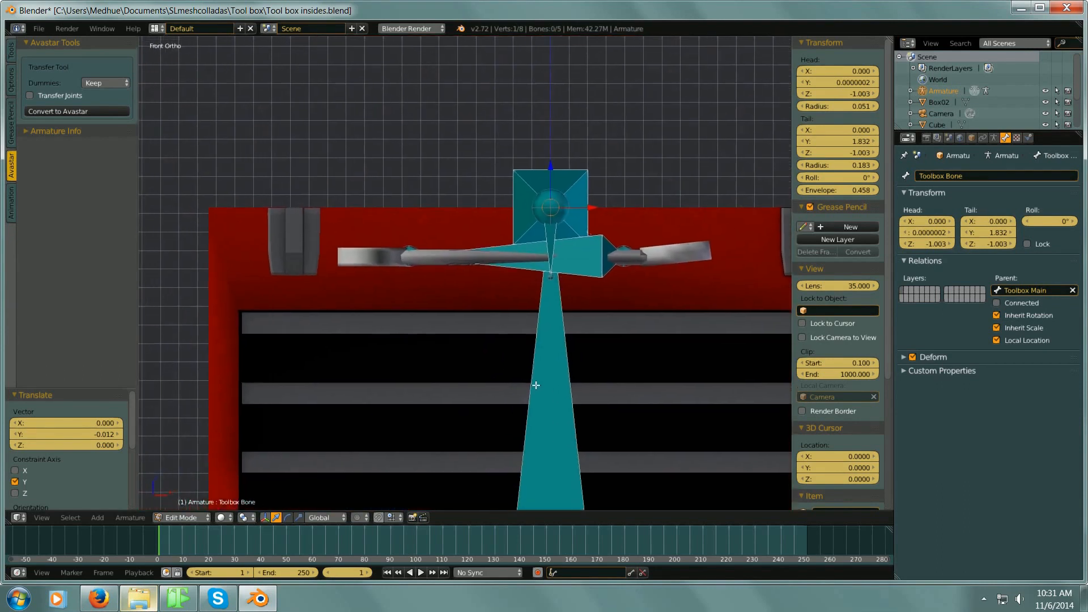
{"action": "key", "text": "e"}
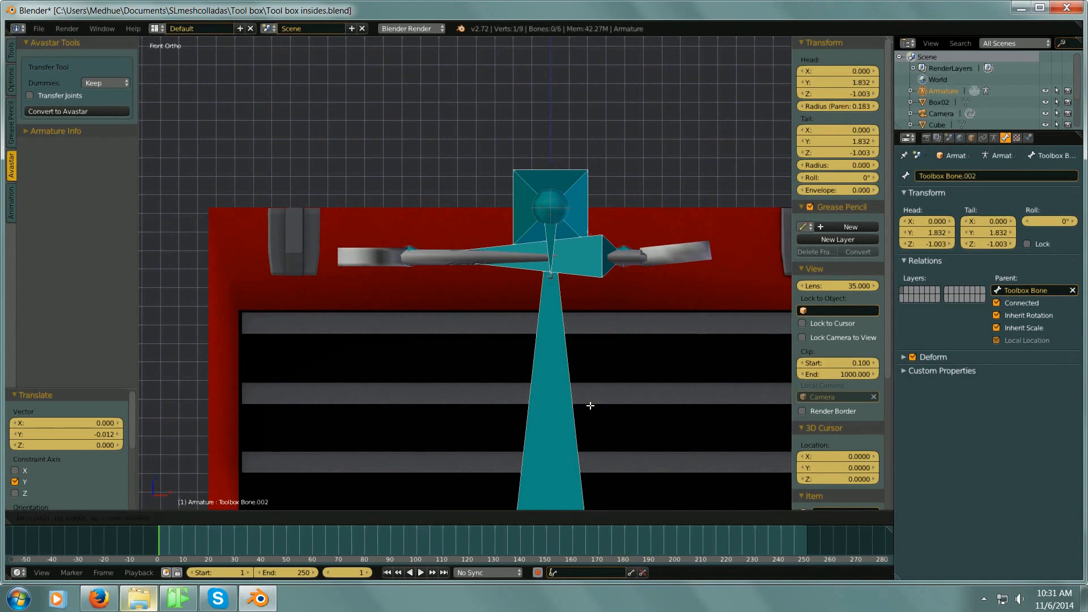
{"action": "key", "text": "x"}
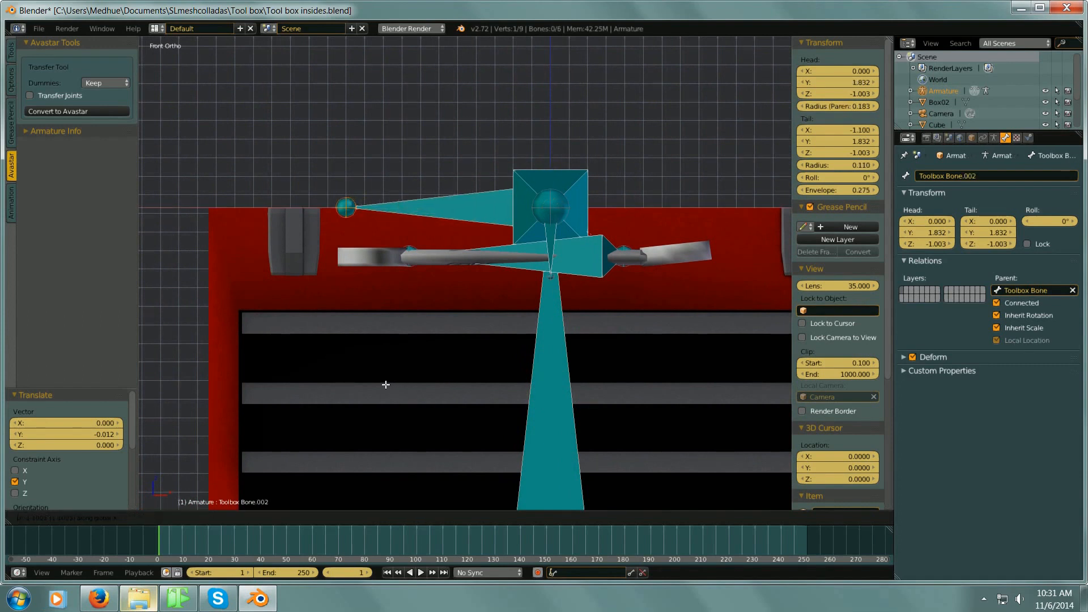
{"action": "left_click", "coordinate": [385, 384]}
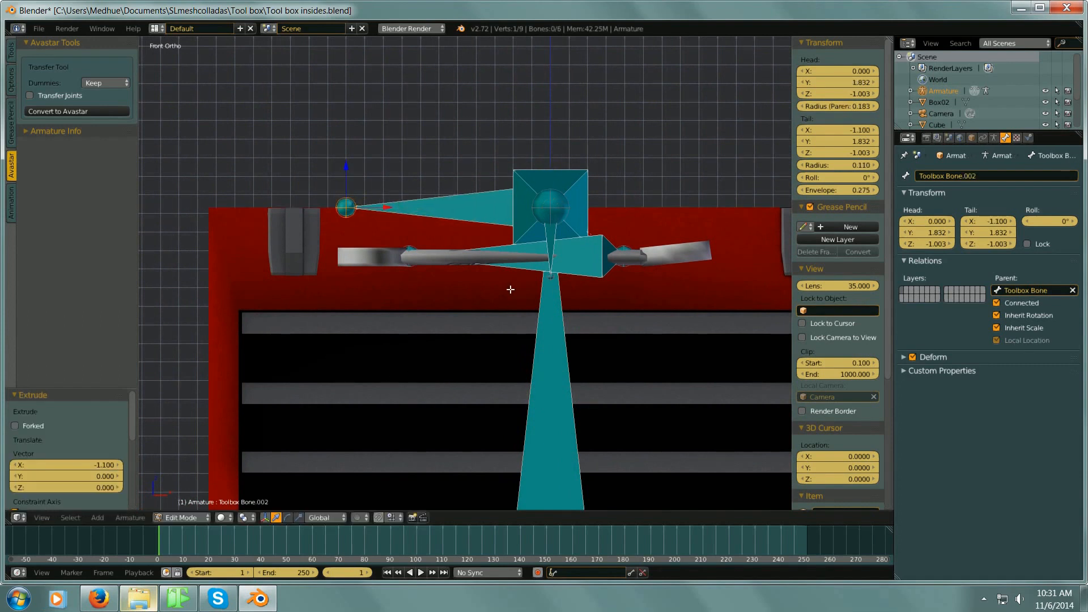
{"action": "left_click", "coordinate": [996, 303]}
Step: Move the newly disconnected bone about 0.983 units along negative Y toward the screwdriver
{"action": "middle_click_drag", "start_coordinate": [741, 325], "coordinate": [553, 367]}
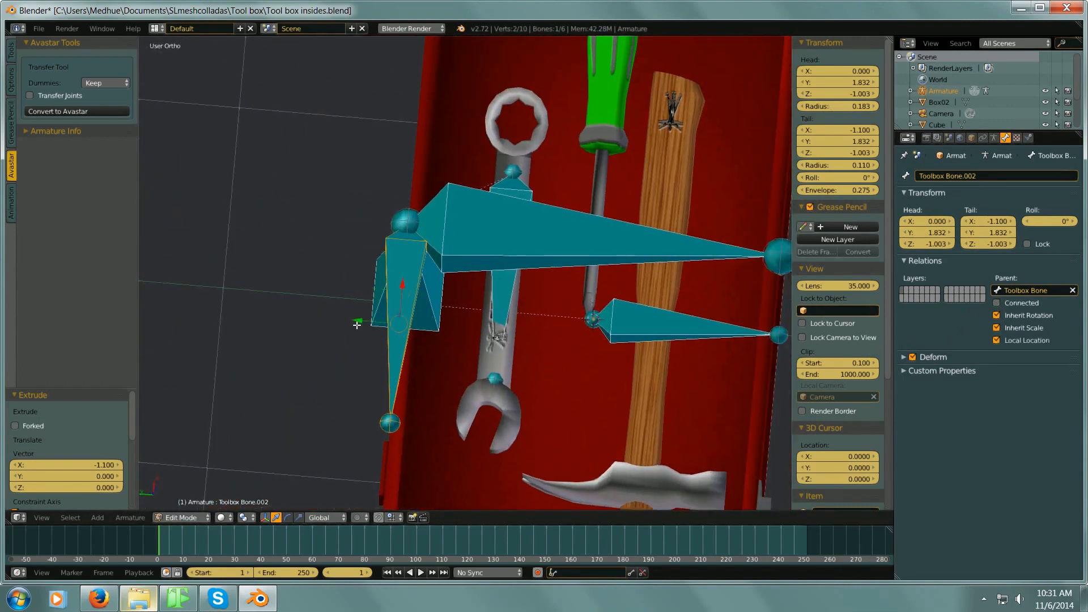
{"action": "key", "text": "g"}
{"action": "key", "text": "y"}
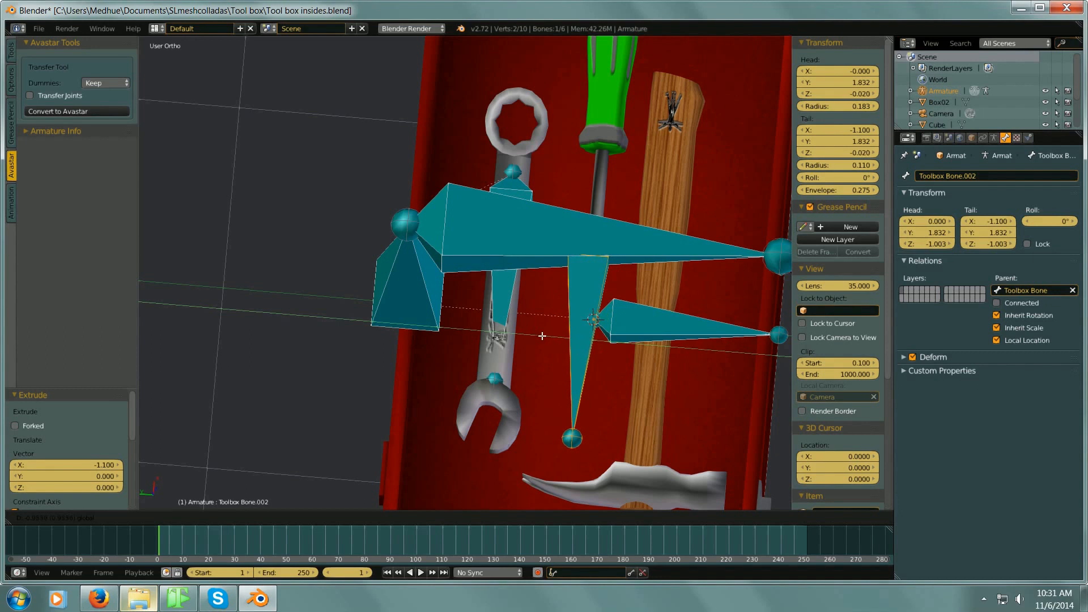
{"action": "left_click", "coordinate": [541, 334]}
Step: In Object Mode, turn X-Ray display off for the wrench and on for the screwdriver
{"action": "left_click", "coordinate": [178, 517]}
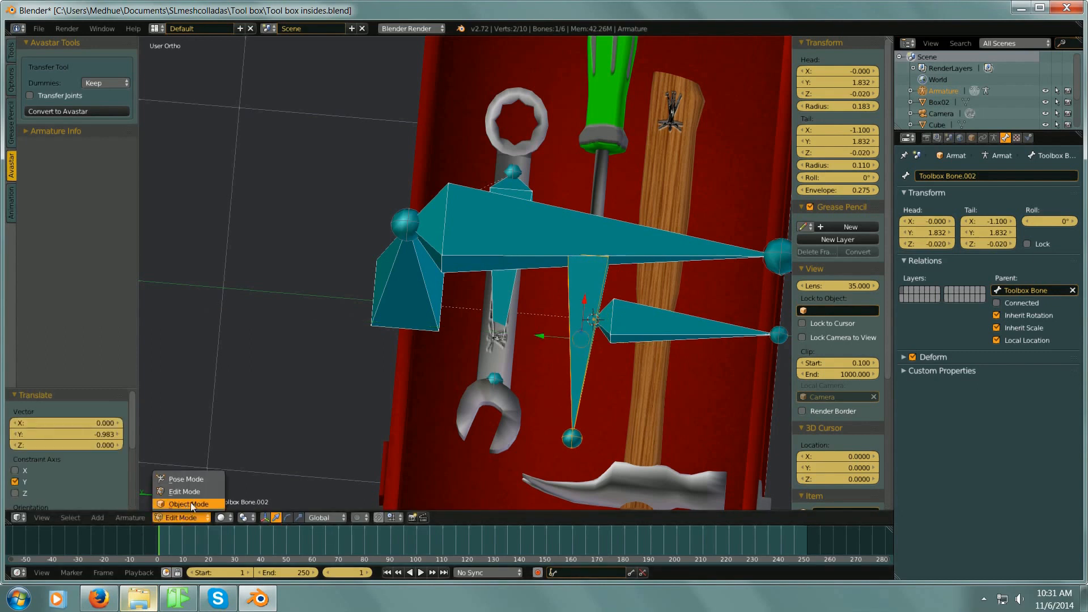
{"action": "left_click", "coordinate": [191, 503]}
{"action": "right_click", "coordinate": [518, 417]}
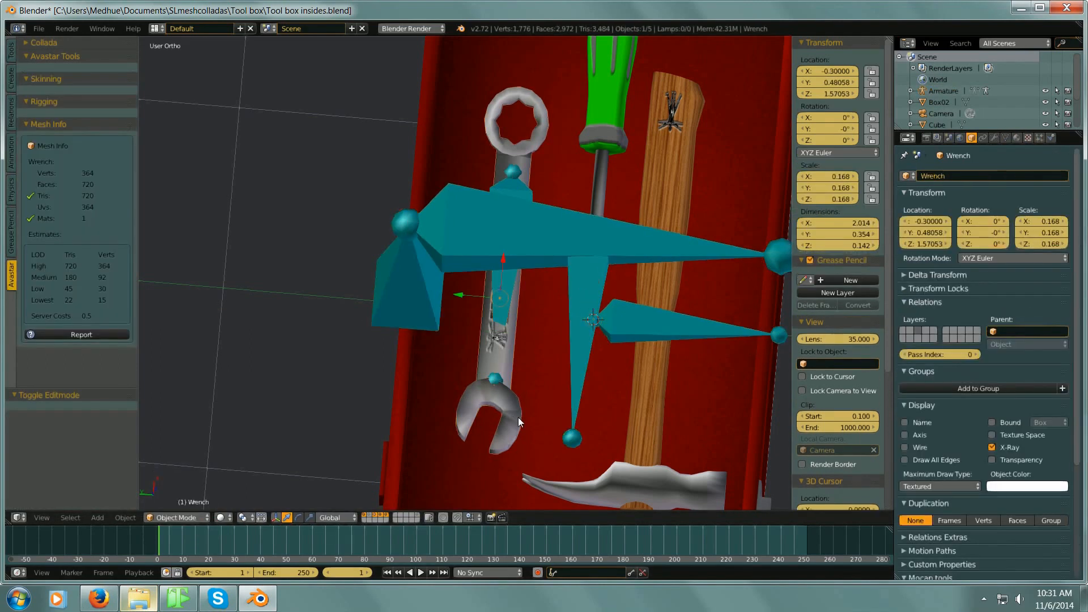
{"action": "left_click", "coordinate": [991, 447]}
{"action": "right_click", "coordinate": [610, 95]}
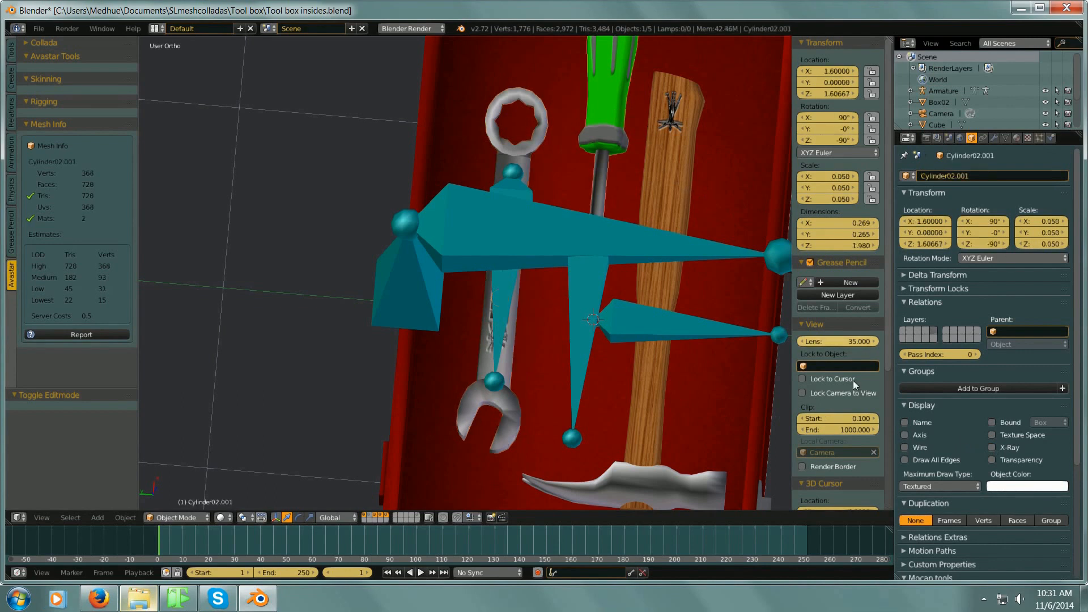
{"action": "left_click", "coordinate": [992, 447]}
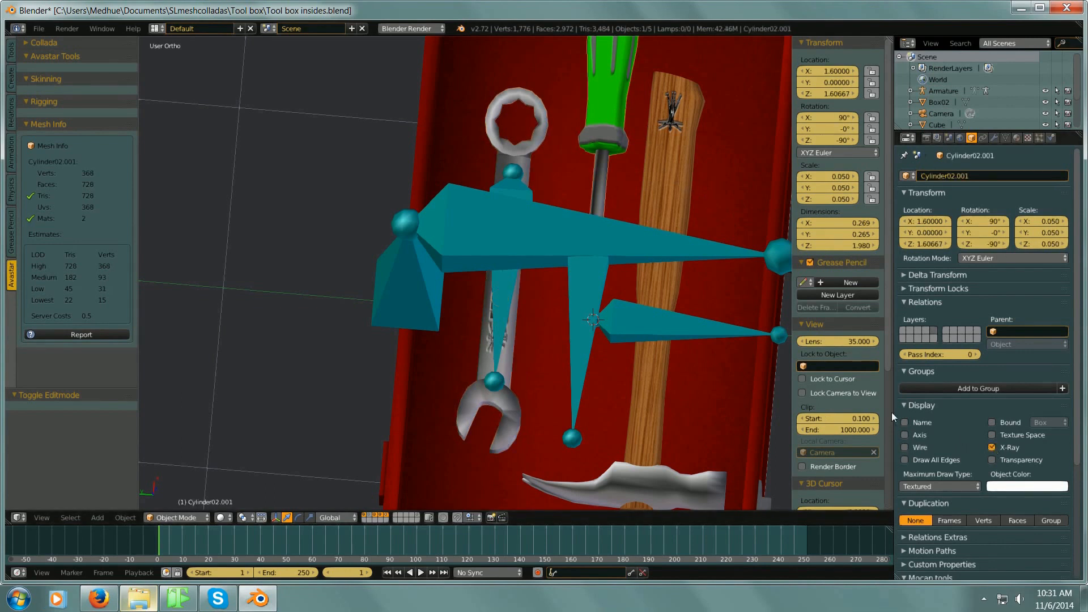
Step: Return the armature to Edit Mode and, in front view, move the screwdriver's bone about 1.466 units along X and 0.223 units down along Z
{"action": "middle_click_drag", "start_coordinate": [659, 323], "coordinate": [555, 259]}
{"action": "key", "text": "KP_1"}
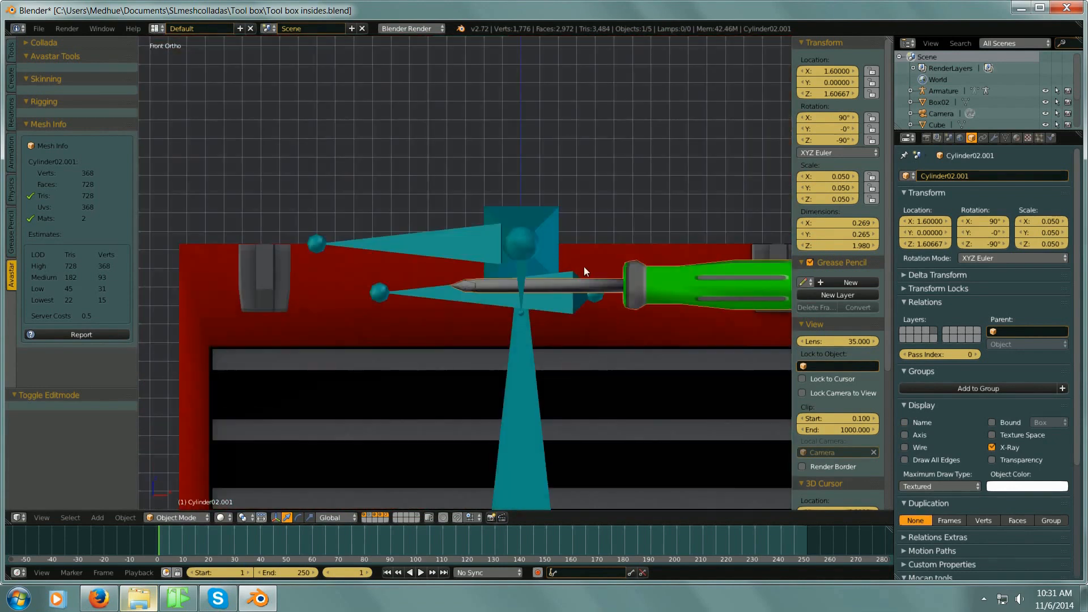
{"action": "right_click", "coordinate": [523, 253]}
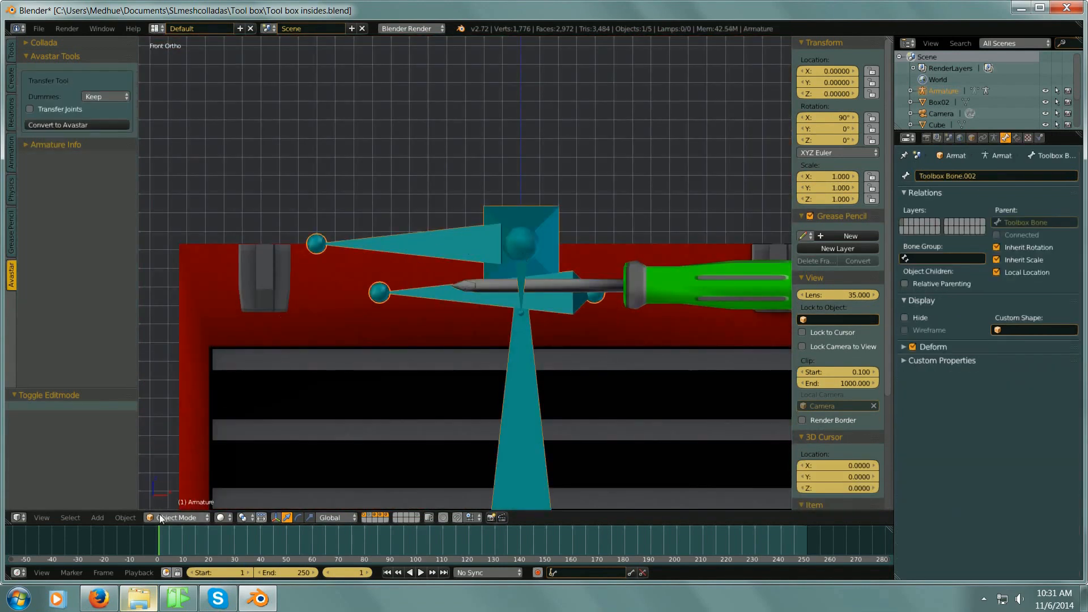
{"action": "key", "text": "Tab"}
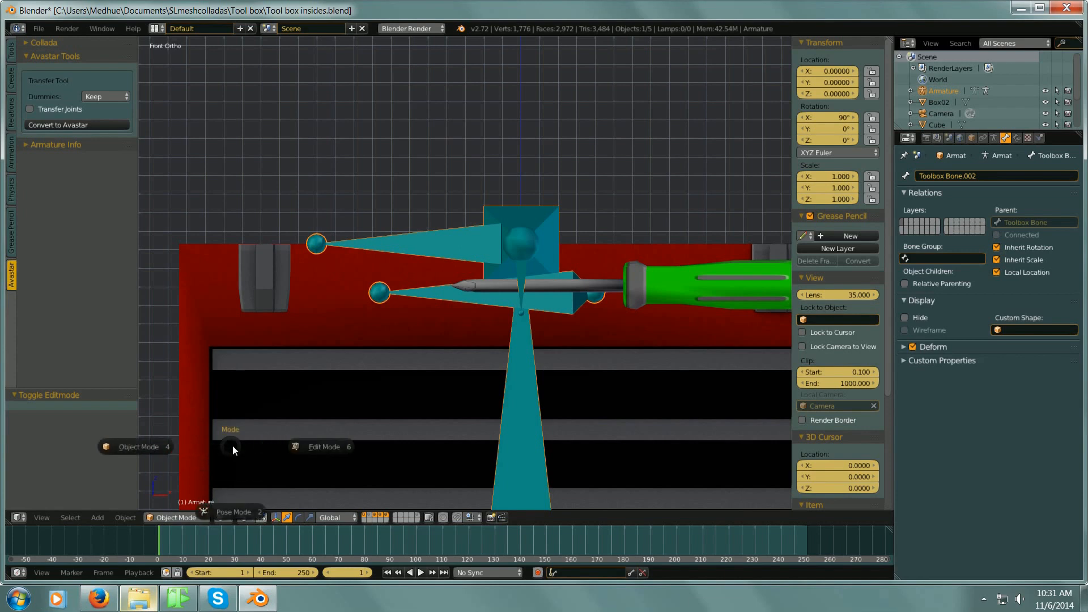
{"action": "left_click", "coordinate": [301, 449]}
{"action": "middle_click_drag", "start_coordinate": [599, 303], "coordinate": [501, 264], "text": "shift"}
{"action": "left_click_drag", "start_coordinate": [362, 206], "coordinate": [626, 213]}
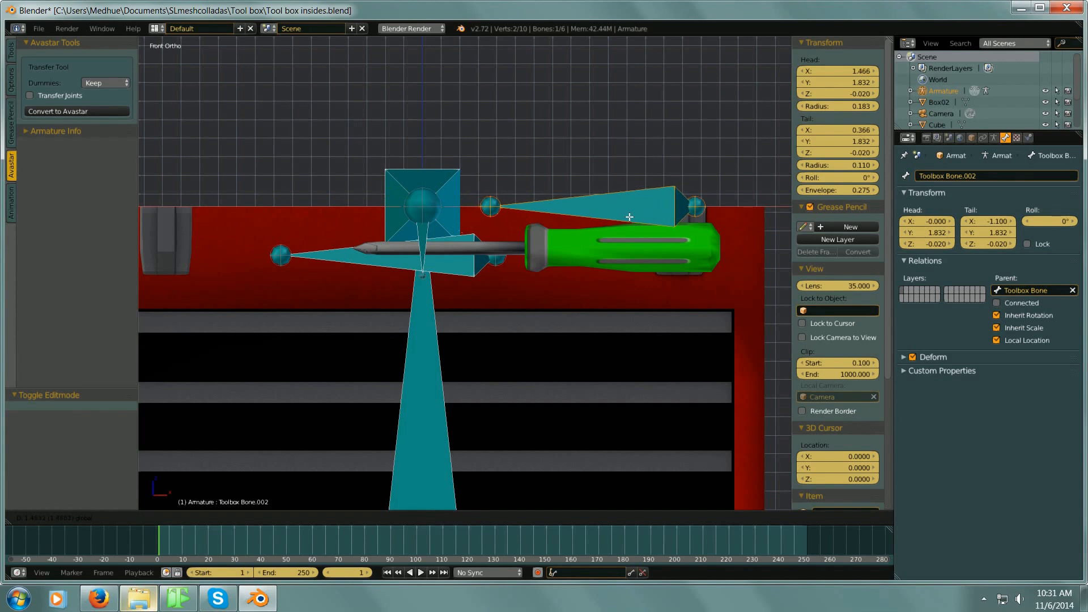
{"action": "left_click_drag", "start_coordinate": [593, 165], "coordinate": [589, 205]}
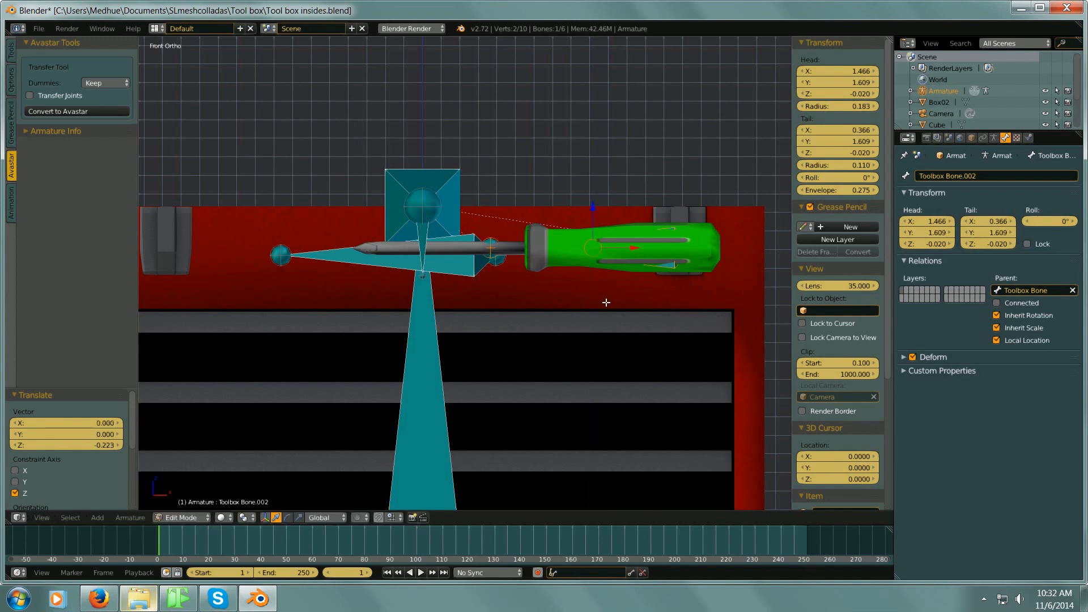
Step: In top view, shift the screwdriver's bone about 0.021 units along negative Y onto the handle's centreline
{"action": "key", "text": "KP_7"}
{"action": "scroll", "coordinate": [597, 296], "scroll_direction": "up", "scroll_amount": 3, "text": "shift"}
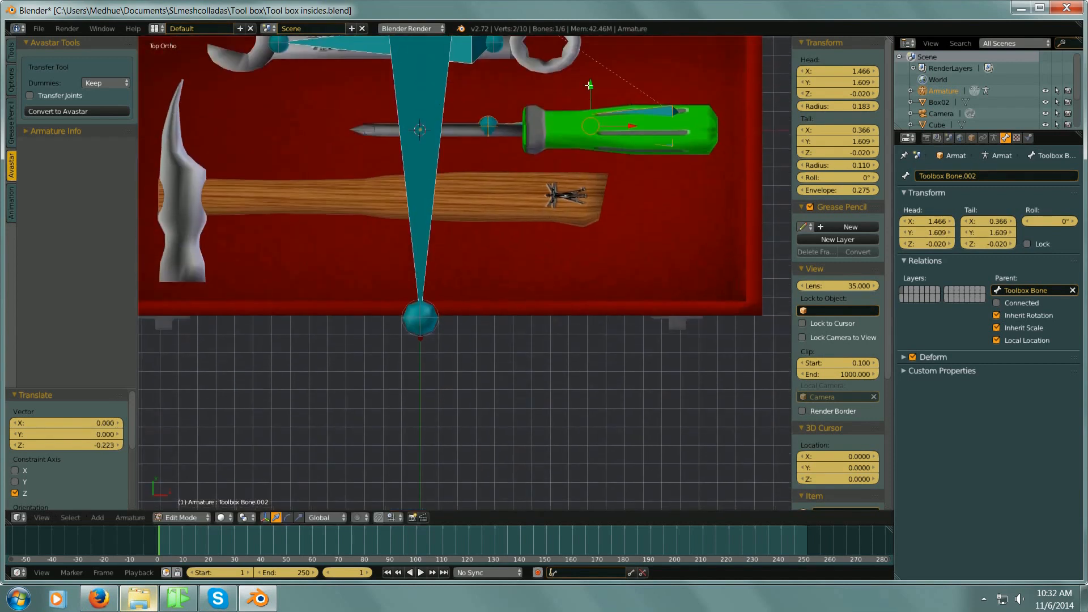
{"action": "left_click_drag", "start_coordinate": [591, 83], "coordinate": [590, 85]}
Step: Extrude a third tool bone about 1.113 units along negative X from the tip of Toolbox Bone and disconnect it from its parent
{"action": "middle_click_drag", "start_coordinate": [557, 224], "coordinate": [641, 392], "text": "shift"}
{"action": "right_click", "coordinate": [506, 116]}
{"action": "middle_click_drag", "start_coordinate": [580, 232], "coordinate": [707, 159]}
{"action": "middle_click_drag", "start_coordinate": [642, 74], "coordinate": [655, 378], "text": "shift"}
{"action": "right_click", "coordinate": [512, 166]}
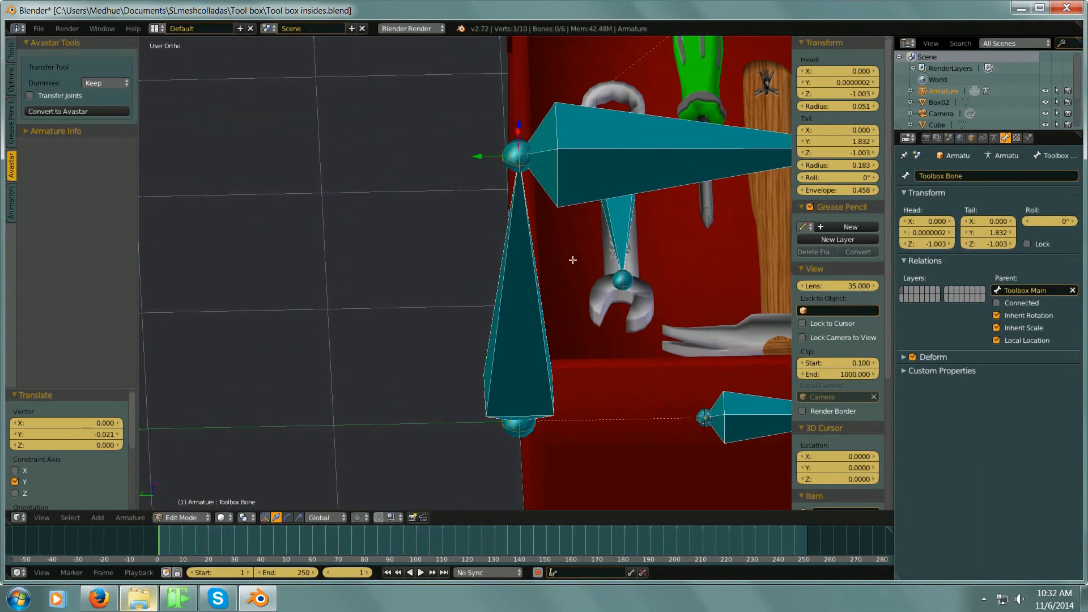
{"action": "middle_click_drag", "start_coordinate": [512, 169], "coordinate": [291, 499]}
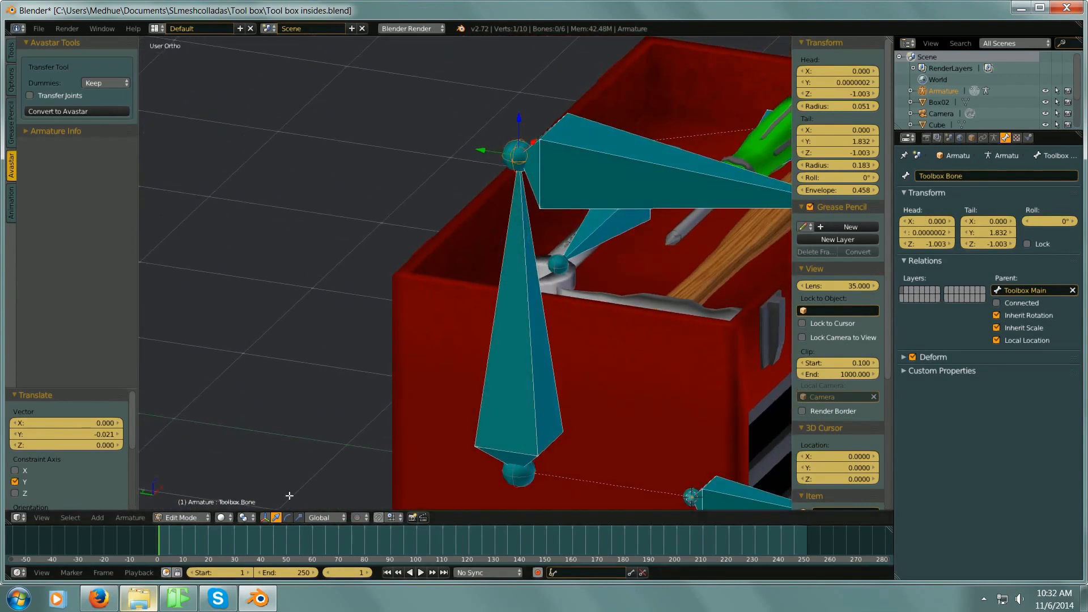
{"action": "key", "text": "KP_1"}
{"action": "middle_click_drag", "start_coordinate": [530, 437], "coordinate": [545, 423], "text": "shift"}
{"action": "key", "text": "e"}
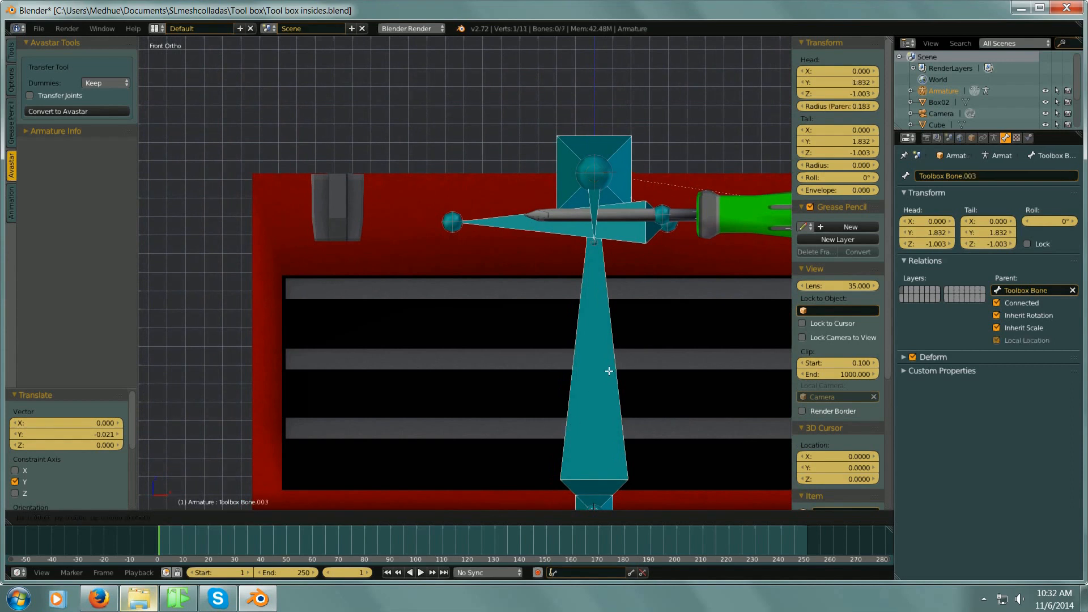
{"action": "key", "text": "x"}
{"action": "left_click", "coordinate": [402, 359]}
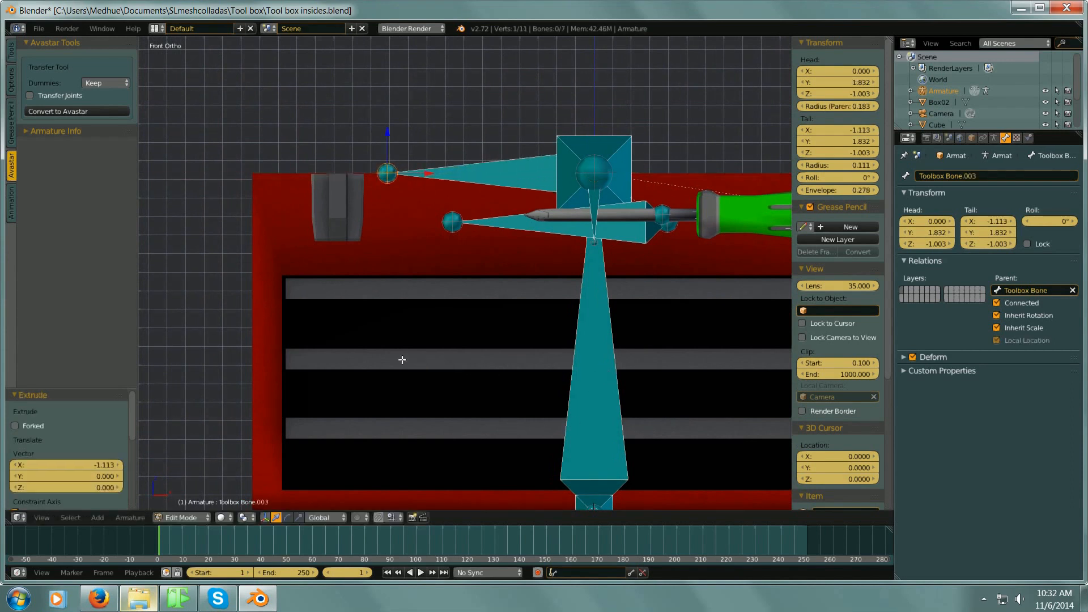
{"action": "middle_click_drag", "start_coordinate": [521, 185], "coordinate": [572, 237]}
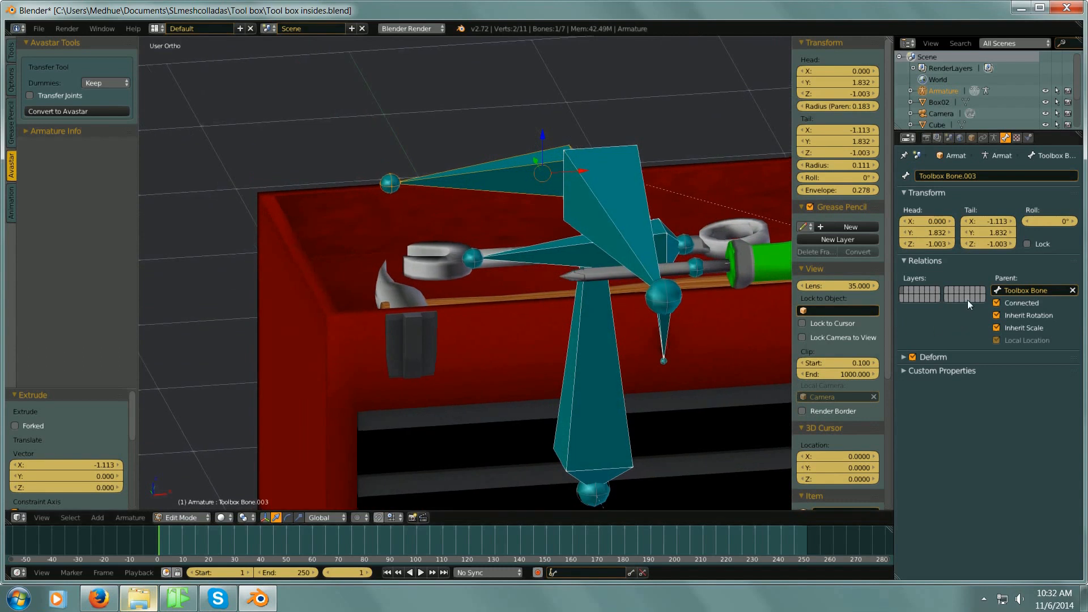
{"action": "left_click", "coordinate": [995, 304]}
Step: Move the third tool bone about 1.379 units along negative Y over the hammer's handle
{"action": "middle_click_drag", "start_coordinate": [499, 238], "coordinate": [539, 320]}
{"action": "right_click", "coordinate": [506, 179]}
{"action": "left_click_drag", "start_coordinate": [387, 276], "coordinate": [580, 320]}
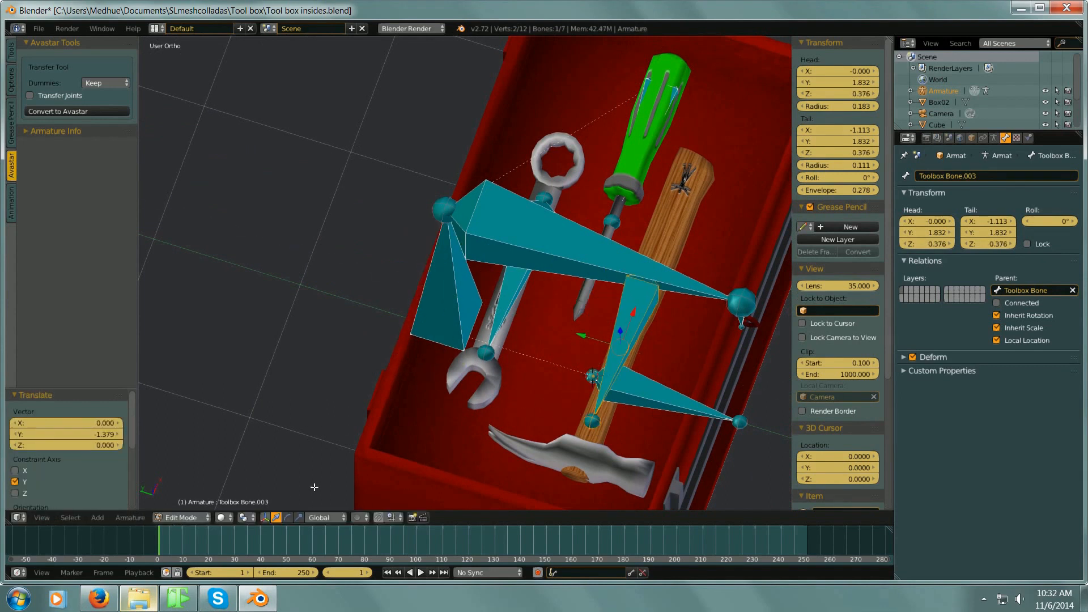
Step: In Object Mode, turn X-Ray display on for the hammer and off for the screwdriver
{"action": "left_click", "coordinate": [180, 518]}
{"action": "left_click", "coordinate": [178, 512]}
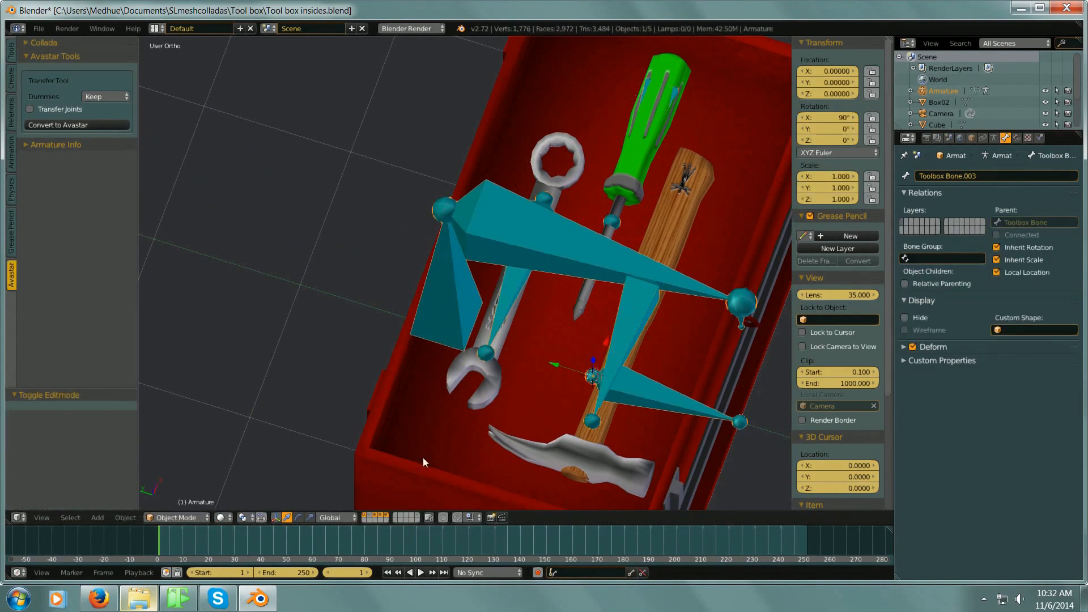
{"action": "right_click", "coordinate": [597, 457]}
{"action": "left_click", "coordinate": [992, 446]}
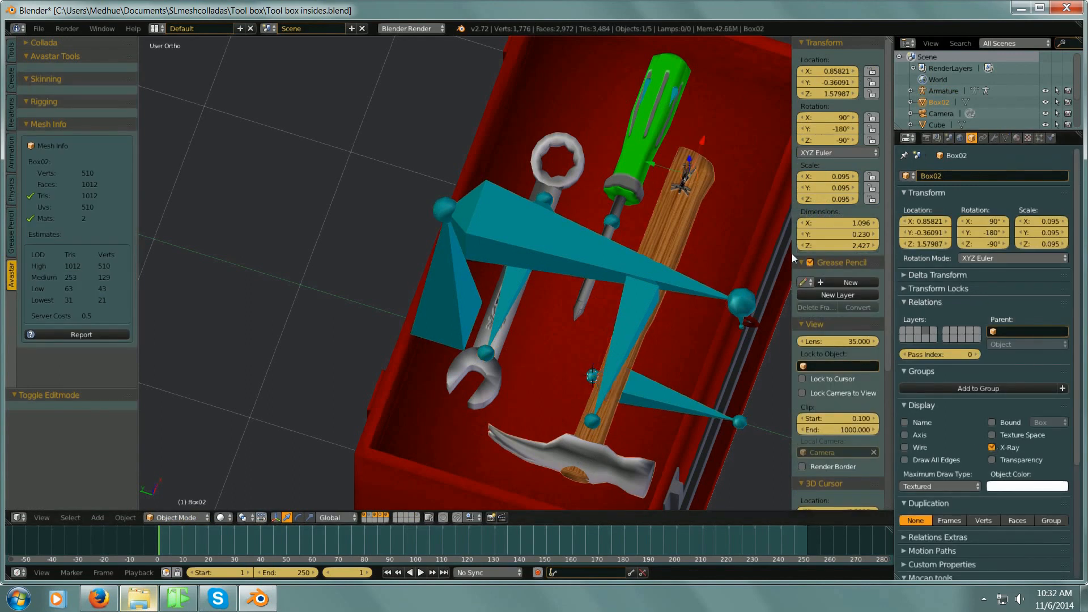
{"action": "right_click", "coordinate": [654, 121]}
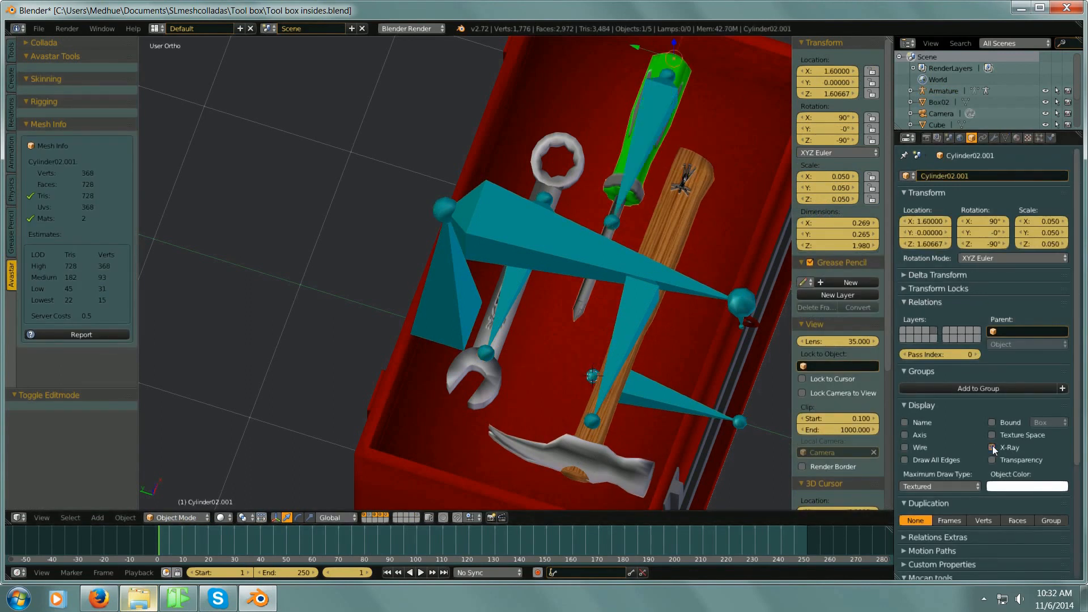
Step: Return the armature to Edit Mode and, in front view, move the hammer's bone about 0.245 units down along Z and 0.834 units along X
{"action": "right_click", "coordinate": [631, 331]}
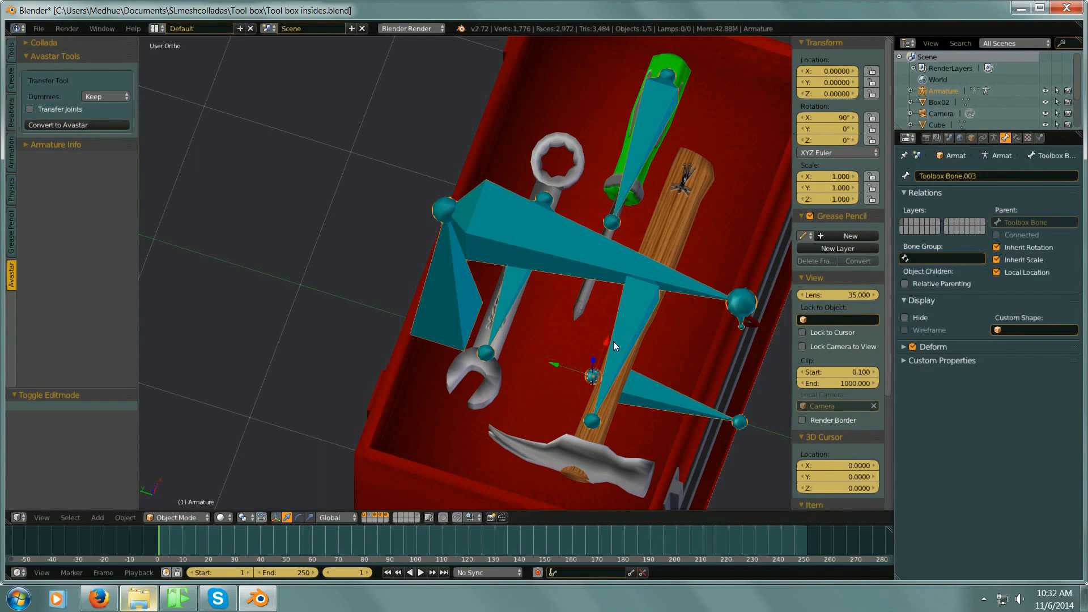
{"action": "left_click", "coordinate": [178, 517]}
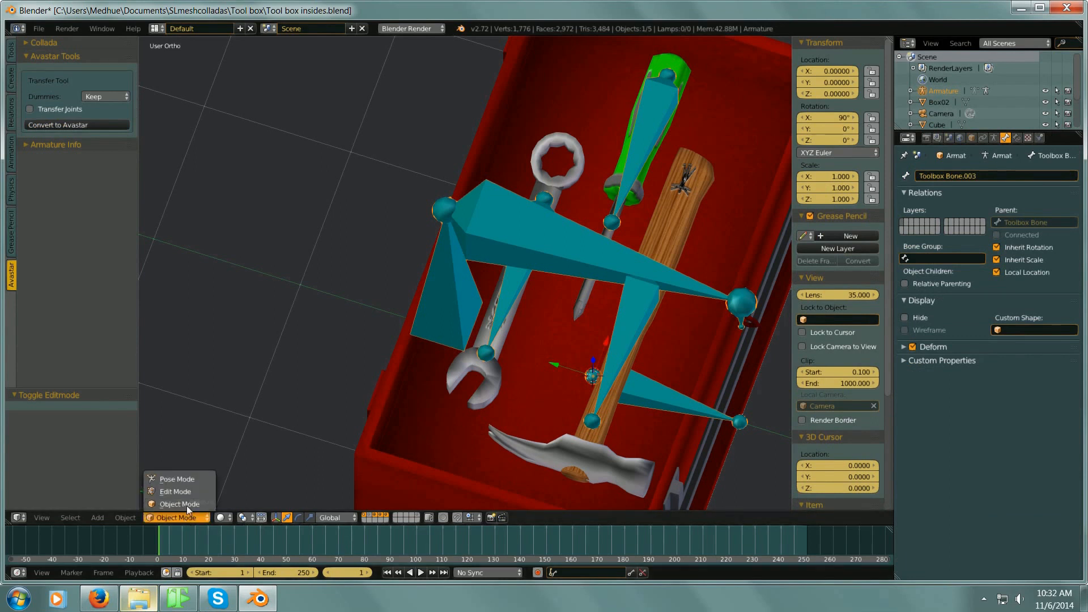
{"action": "left_click", "coordinate": [188, 493]}
{"action": "key", "text": "KP_1"}
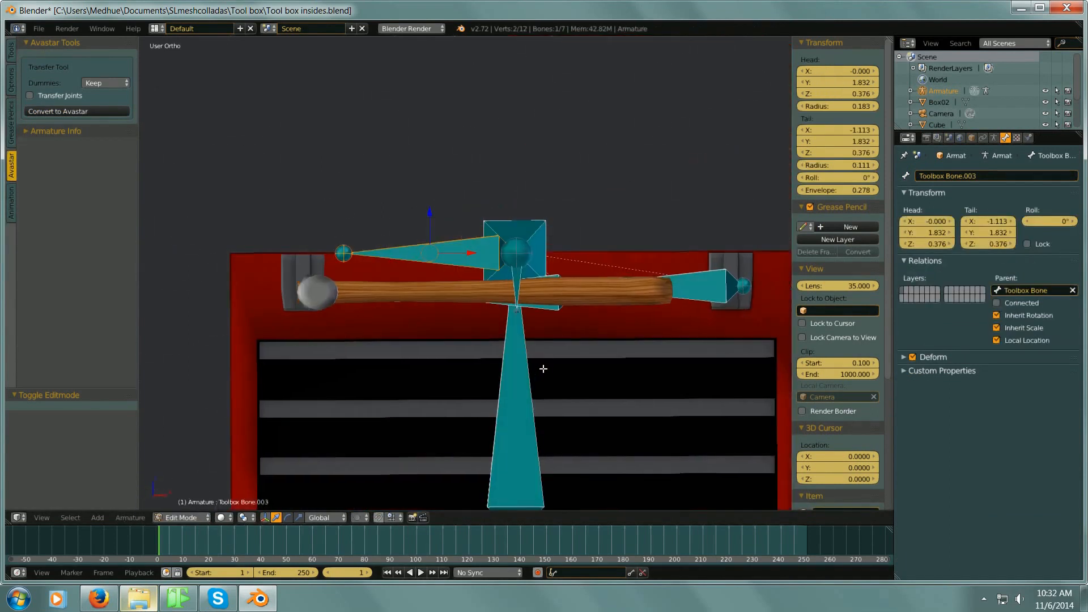
{"action": "left_click_drag", "start_coordinate": [430, 208], "coordinate": [432, 243]}
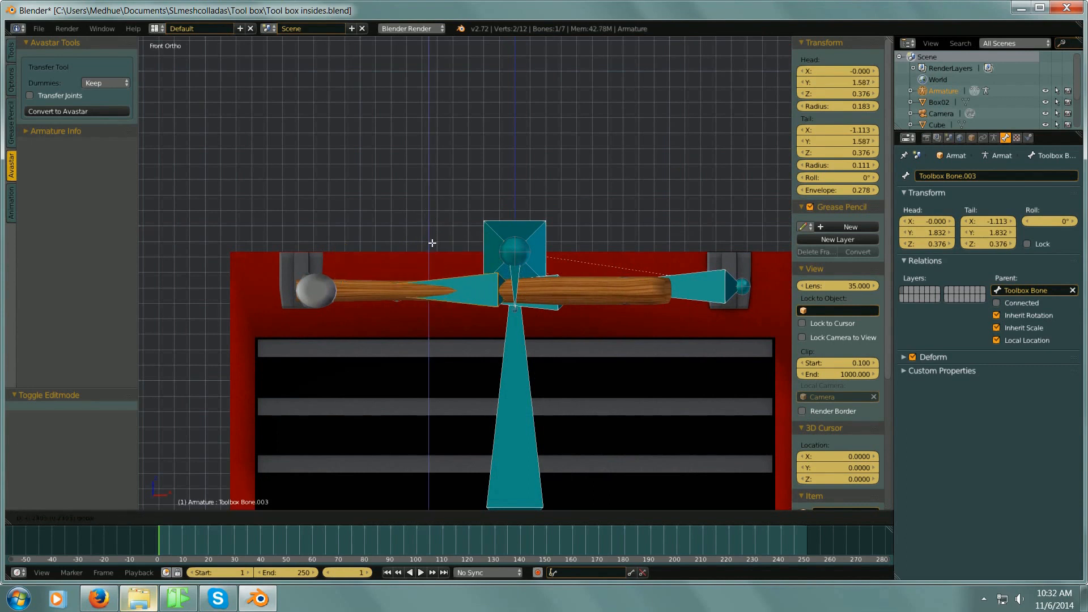
{"action": "left_click_drag", "start_coordinate": [470, 292], "coordinate": [599, 306]}
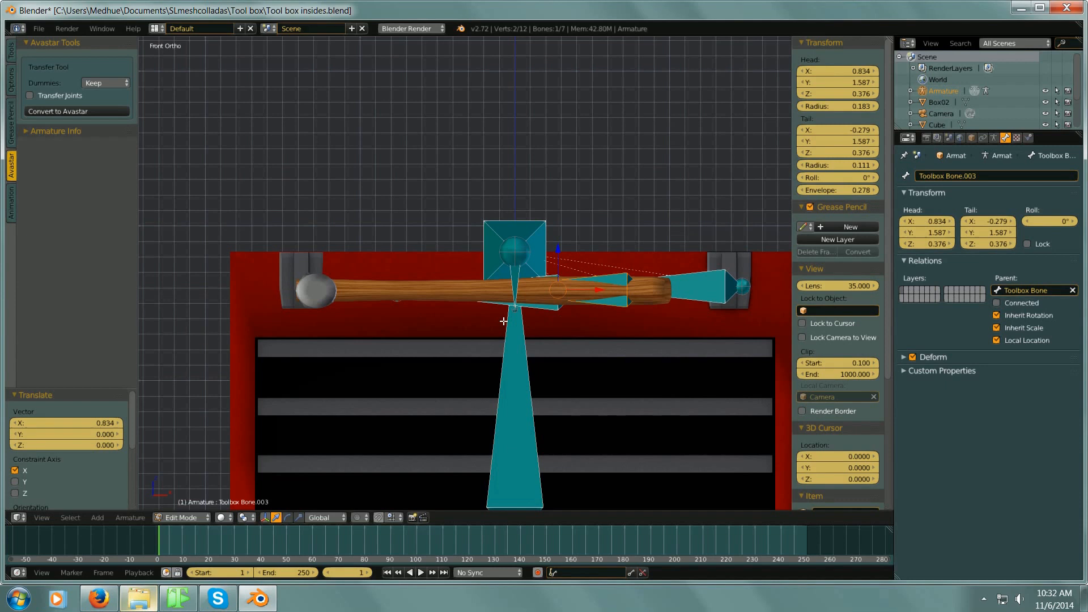
Step: Check the hammer bone's placement from an angled view and switch the armature back to Object Mode
{"action": "middle_click_drag", "start_coordinate": [518, 328], "coordinate": [568, 370]}
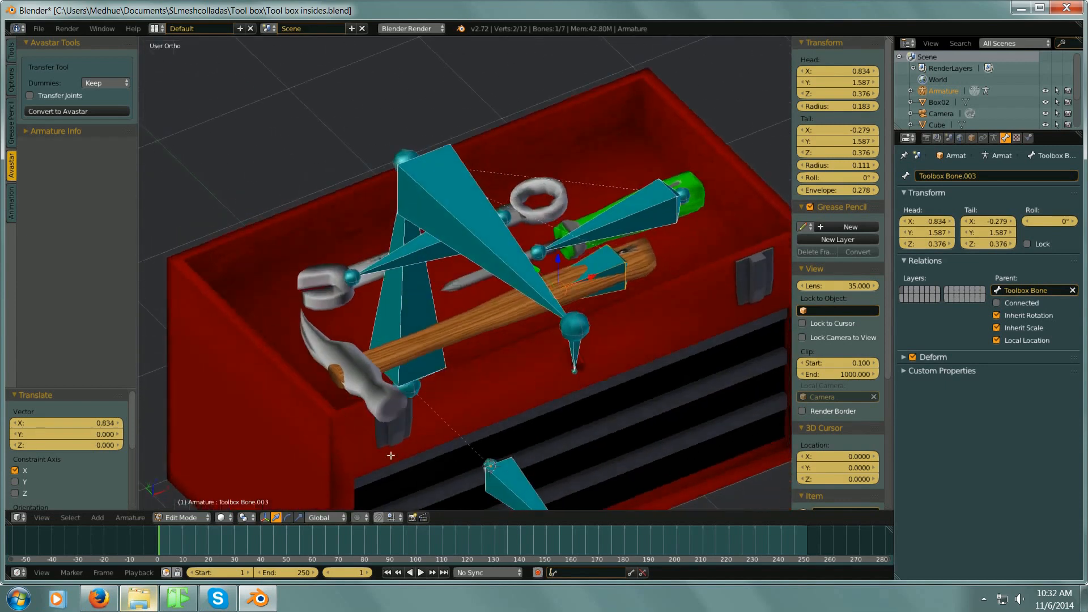
{"action": "left_click", "coordinate": [186, 518]}
{"action": "left_click", "coordinate": [188, 504]}
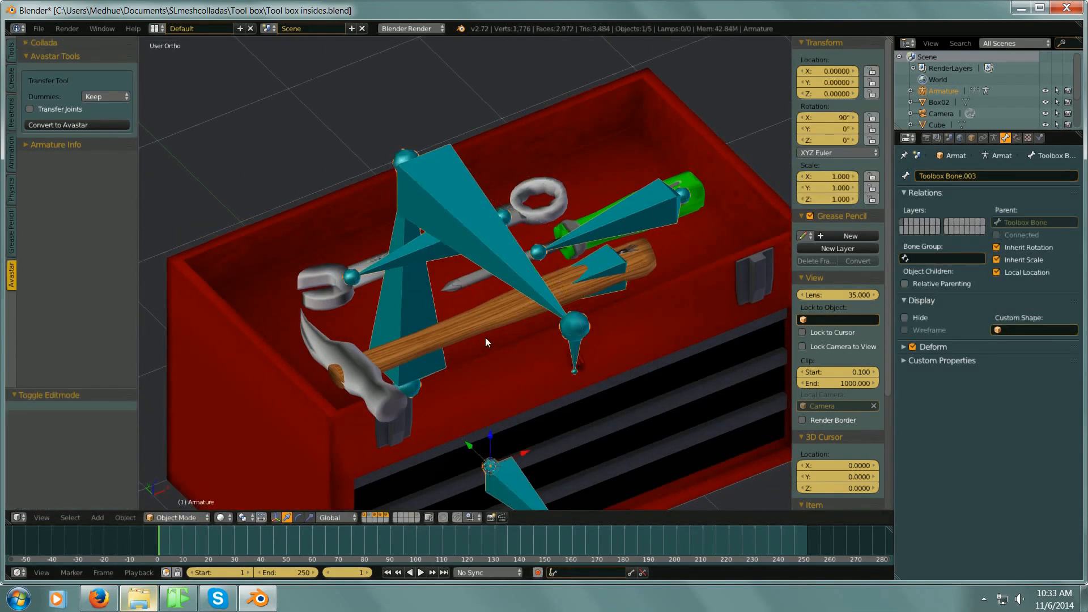
Step: Turn off X-Ray display for the hammer and return the armature to Edit Mode
{"action": "right_click", "coordinate": [471, 323]}
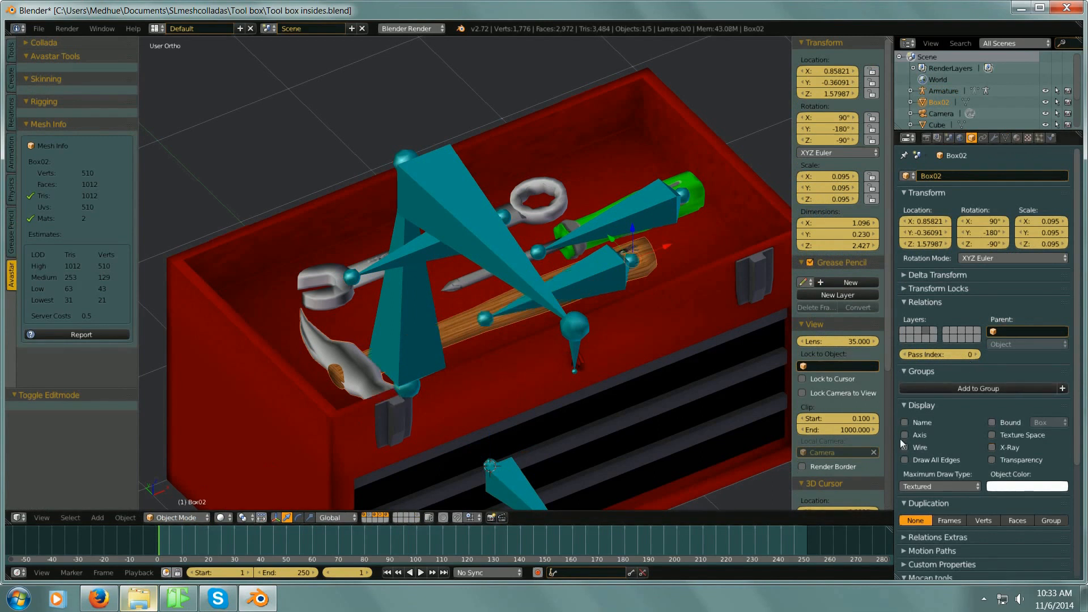
{"action": "right_click", "coordinate": [572, 280]}
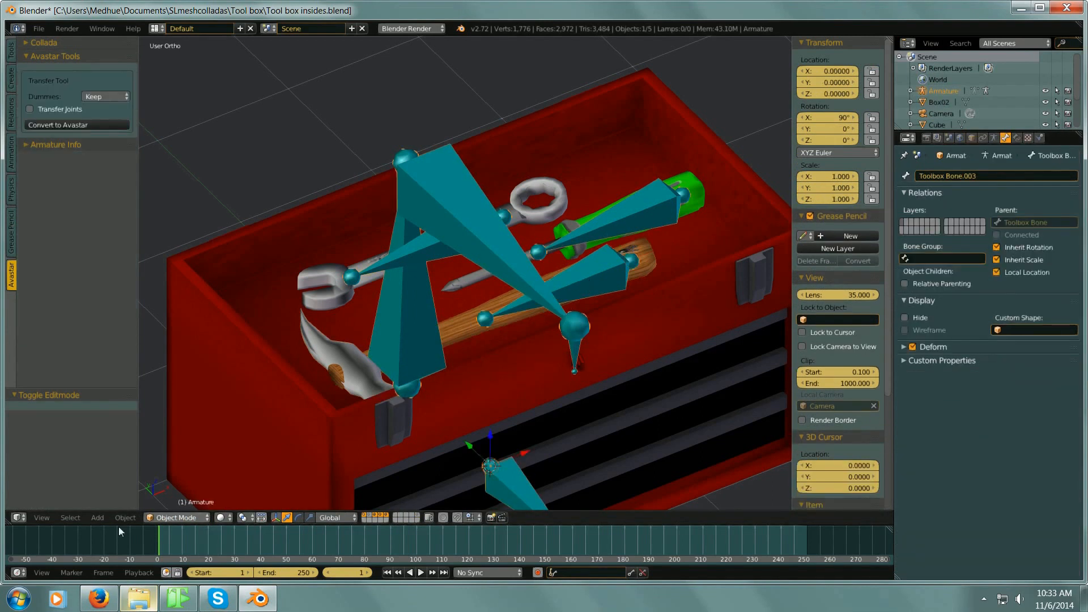
{"action": "left_click", "coordinate": [173, 516]}
{"action": "left_click", "coordinate": [172, 492]}
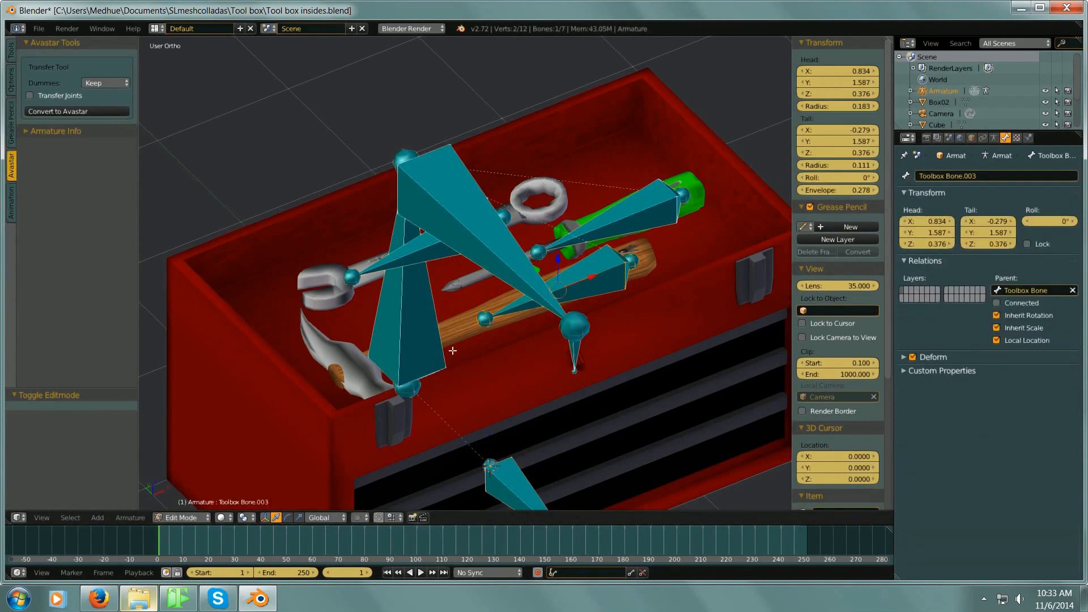
Step: Extend the hammer bone's tail about 0.953 units along negative X to the hammer's head
{"action": "right_click", "coordinate": [486, 320]}
{"action": "key", "text": "g"}
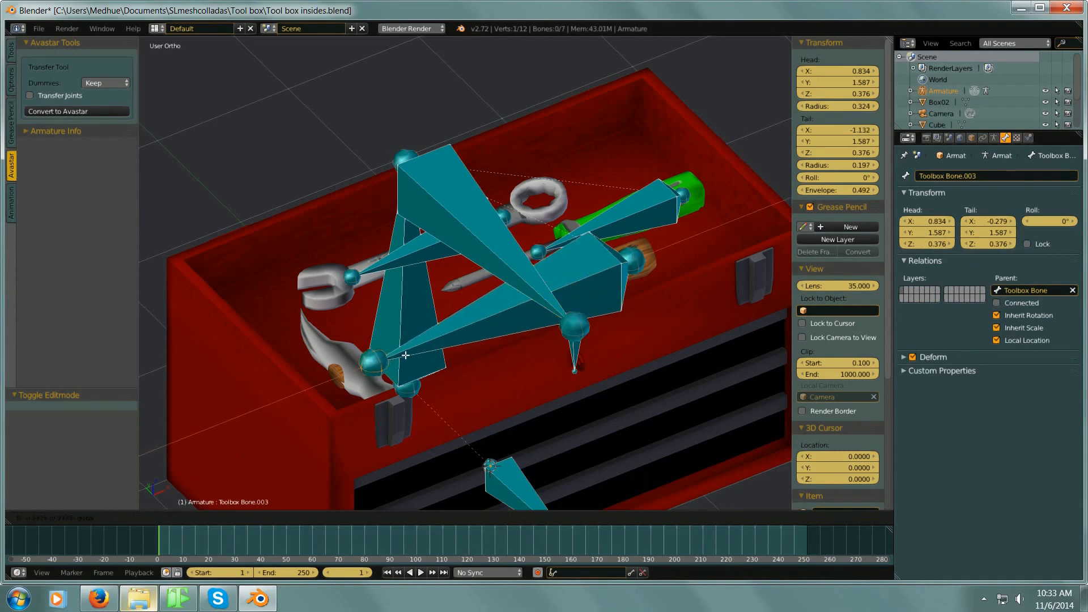
{"action": "left_click", "coordinate": [396, 358]}
{"action": "middle_click_drag", "start_coordinate": [501, 353], "coordinate": [471, 362]}
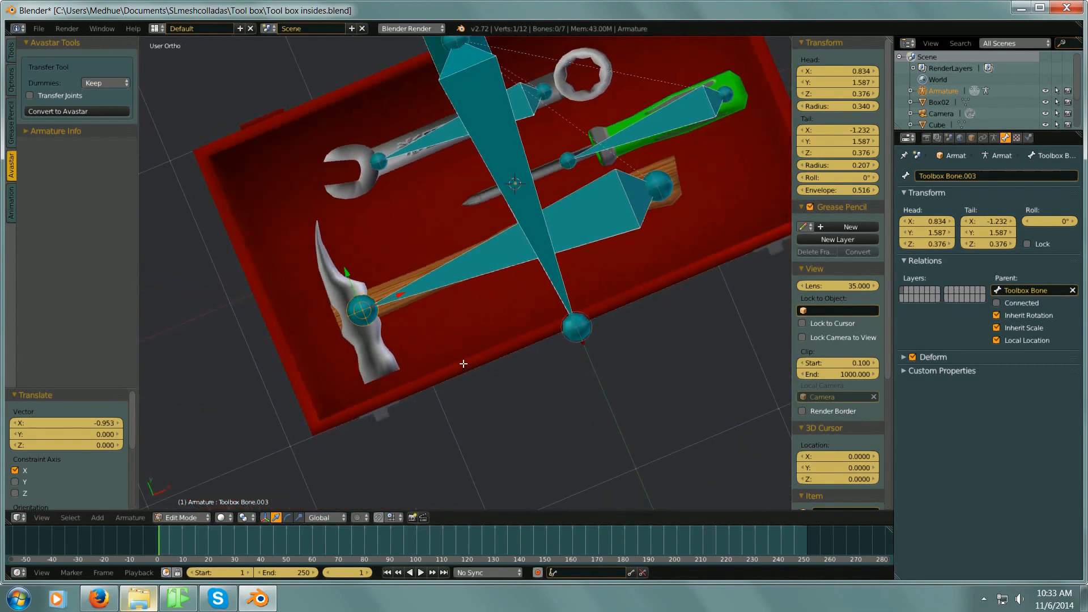
Step: In top view, nudge the whole hammer bone about 0.007 units along Y to centre it on the handle
{"action": "key", "text": "KP_7"}
{"action": "right_click", "coordinate": [510, 275]}
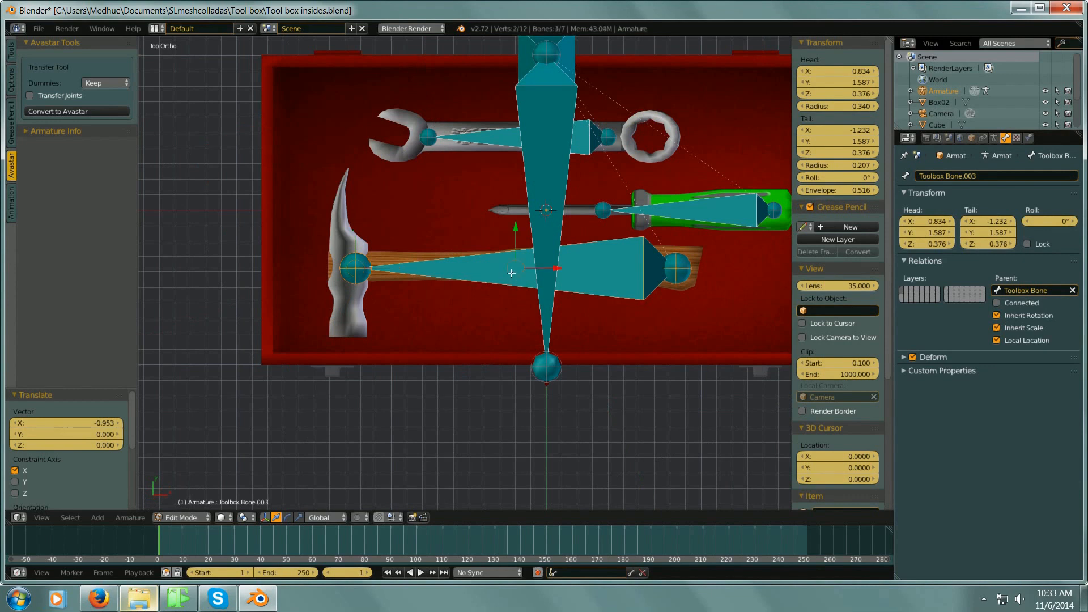
{"action": "key", "text": "g"}
{"action": "key", "text": "y"}
{"action": "left_click", "coordinate": [514, 224]}
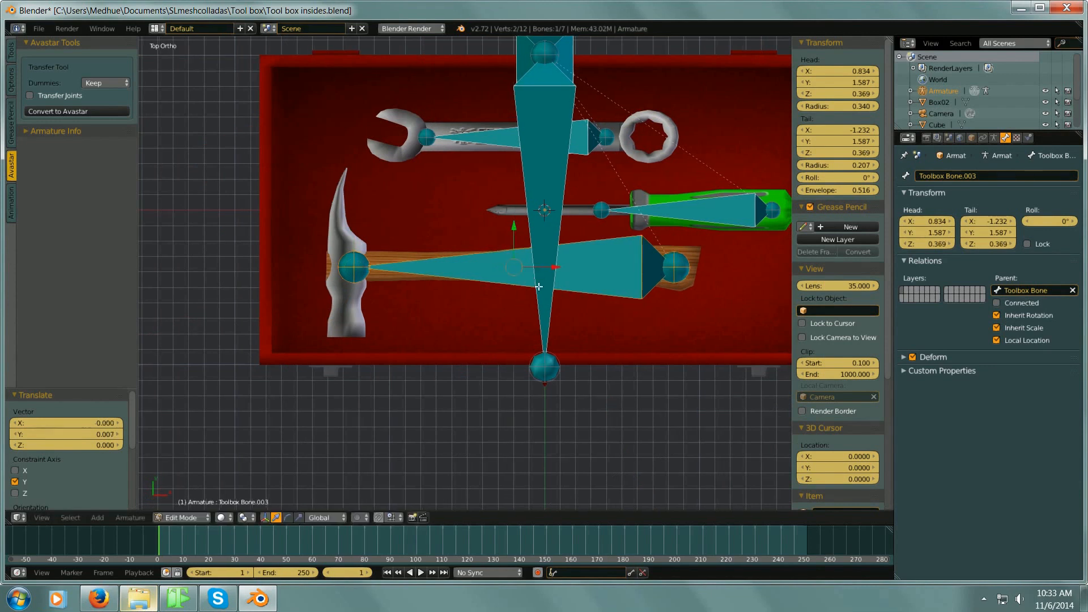
{"action": "middle_click_drag", "start_coordinate": [512, 221], "coordinate": [527, 255]}
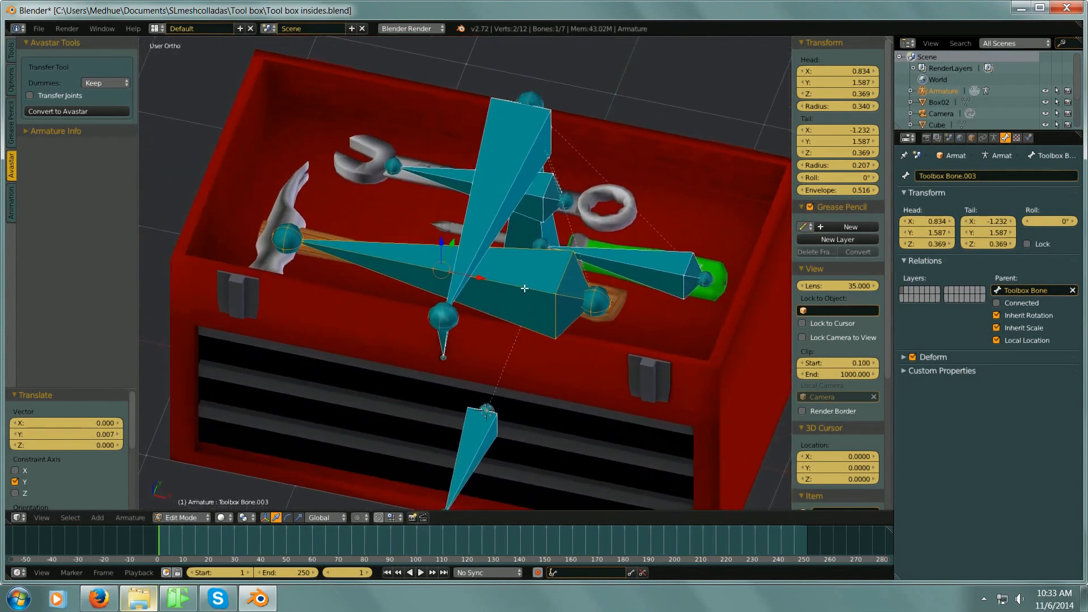
Step: Rename the bone lying over the wrench as Wrench bone
{"action": "right_click", "coordinate": [454, 183]}
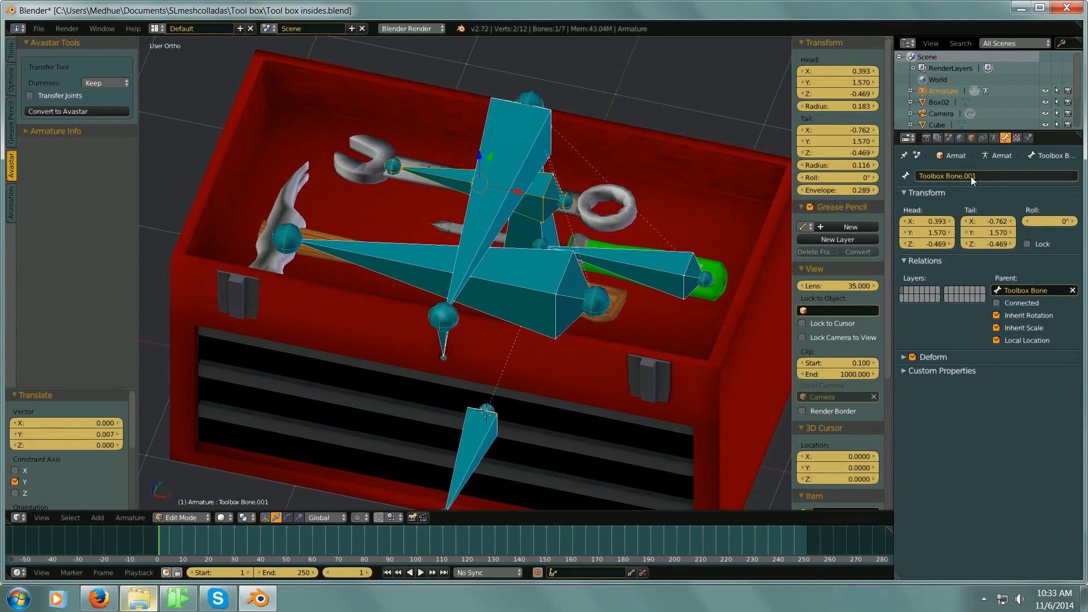
{"action": "left_click", "coordinate": [972, 177]}
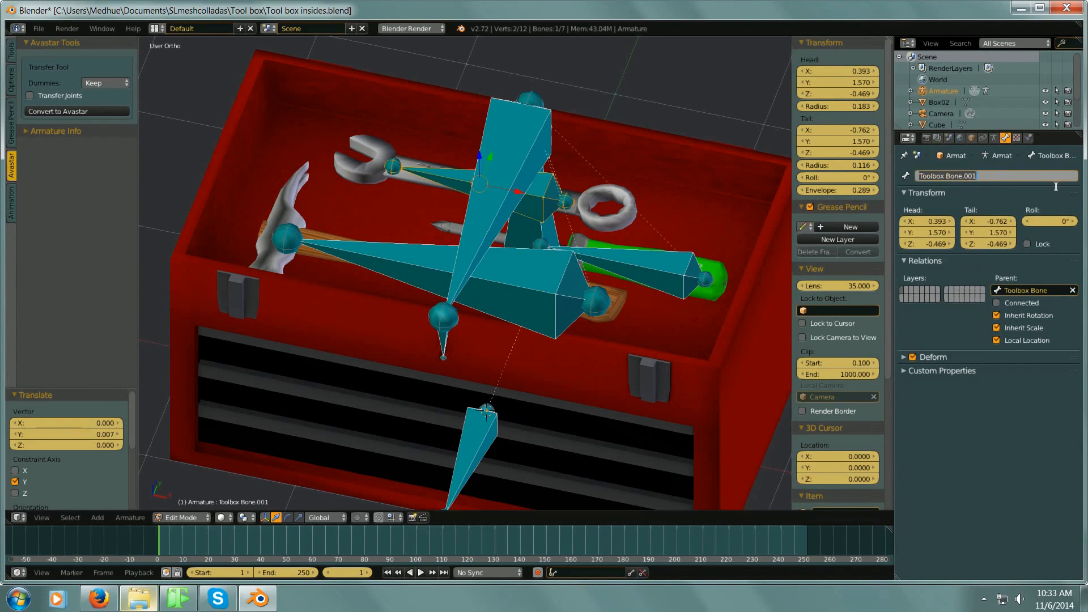
{"action": "type", "text": "Wrench bone"}
{"action": "key", "text": "Return"}
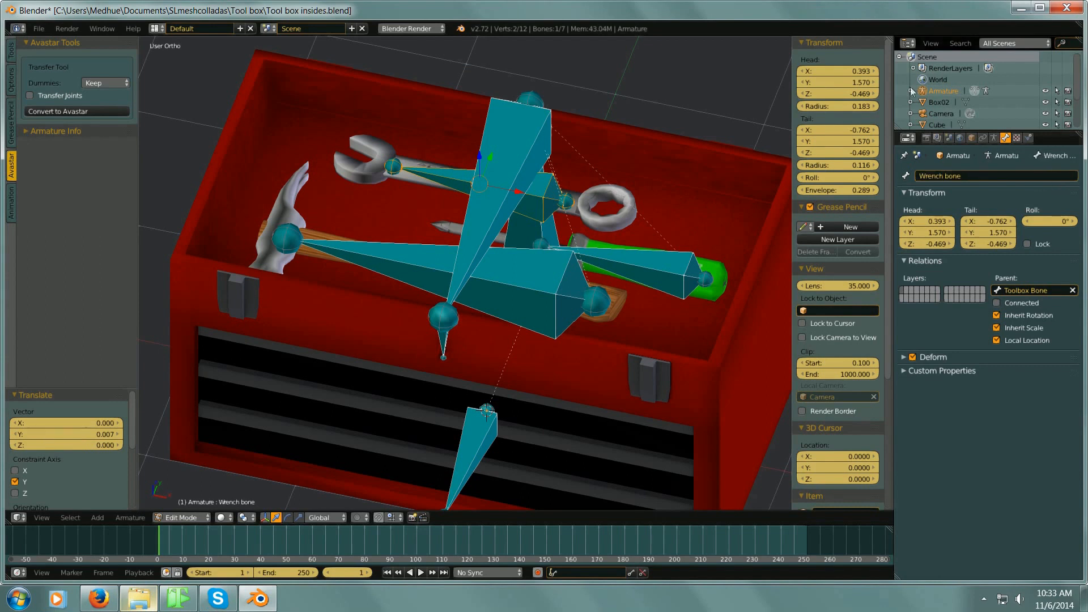
Step: Rename the bone lying over the screwdriver as Driver Bone
{"action": "right_click", "coordinate": [671, 269]}
{"action": "left_click", "coordinate": [957, 174]}
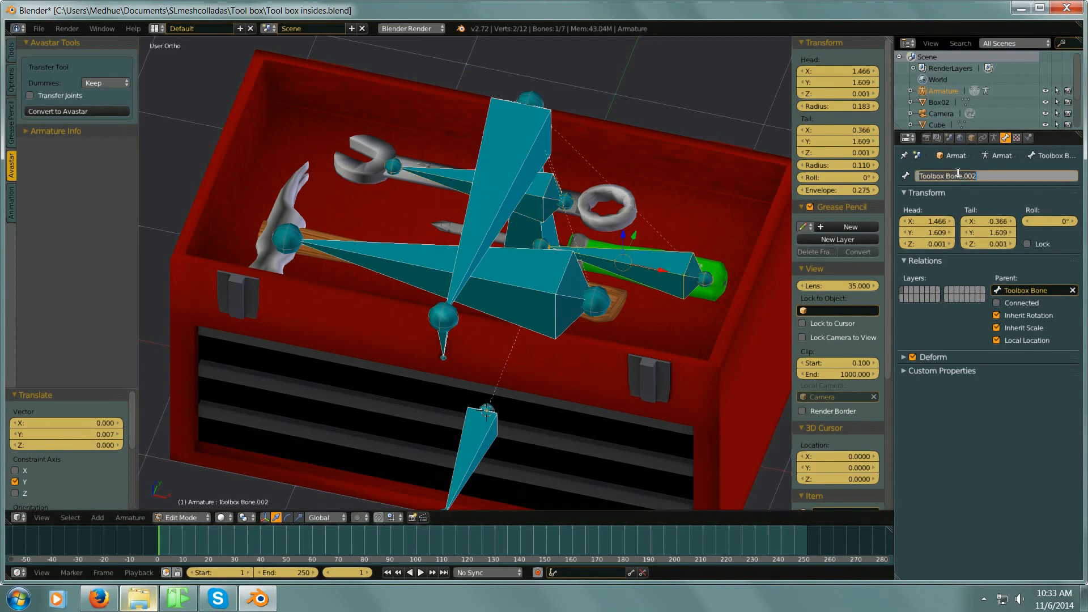
{"action": "type", "text": "Driver Bone"}
{"action": "key", "text": "Return"}
Step: Rename the bone lying over the hammer as Hammer bone
{"action": "right_click", "coordinate": [395, 254]}
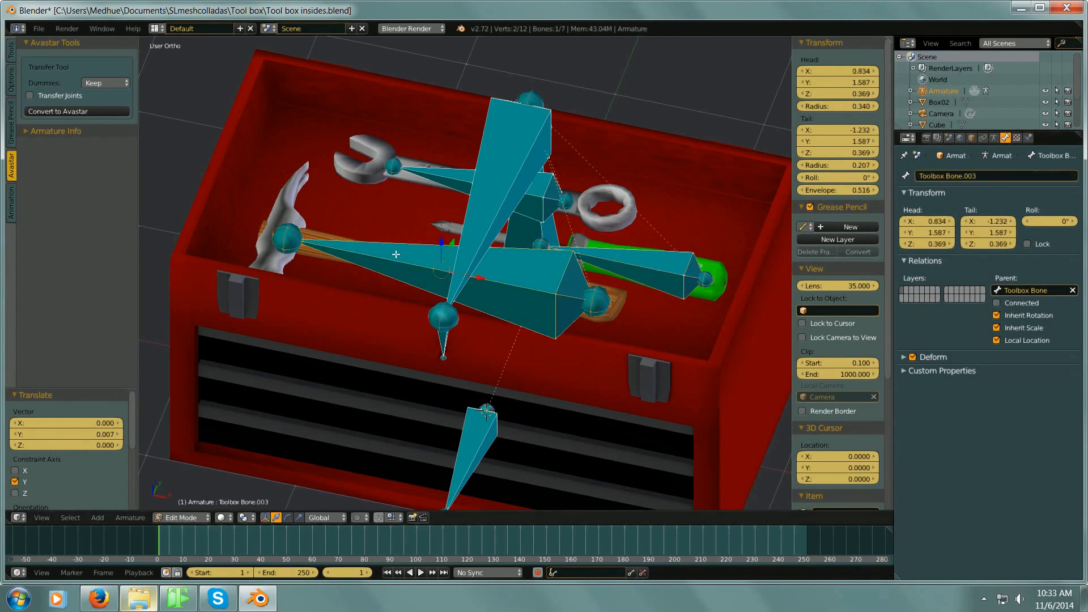
{"action": "left_click", "coordinate": [966, 177]}
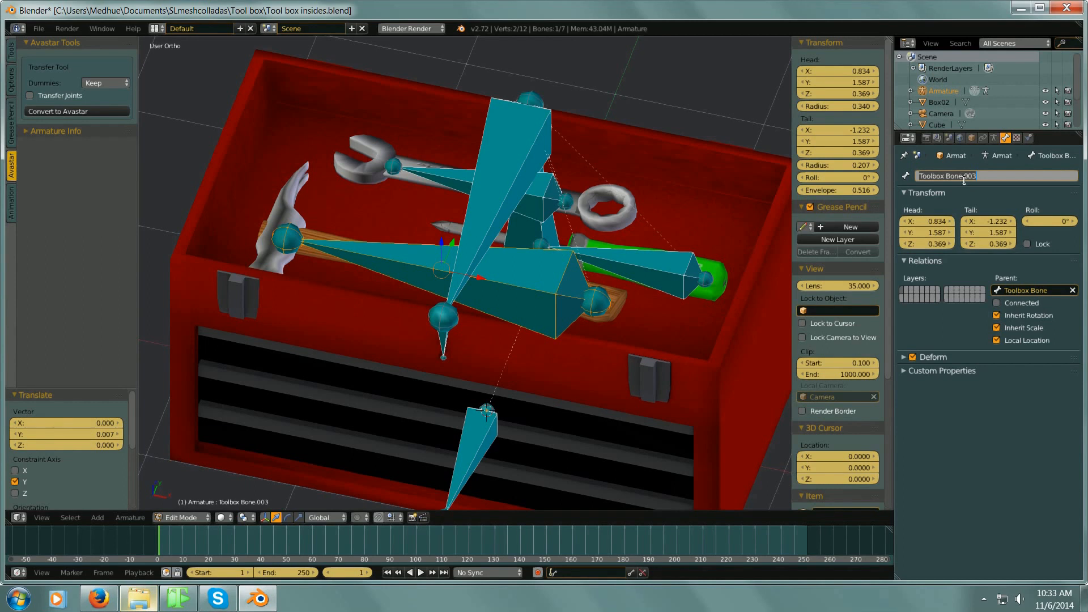
{"action": "type", "text": "Hammer bone"}
{"action": "key", "text": "Return"}
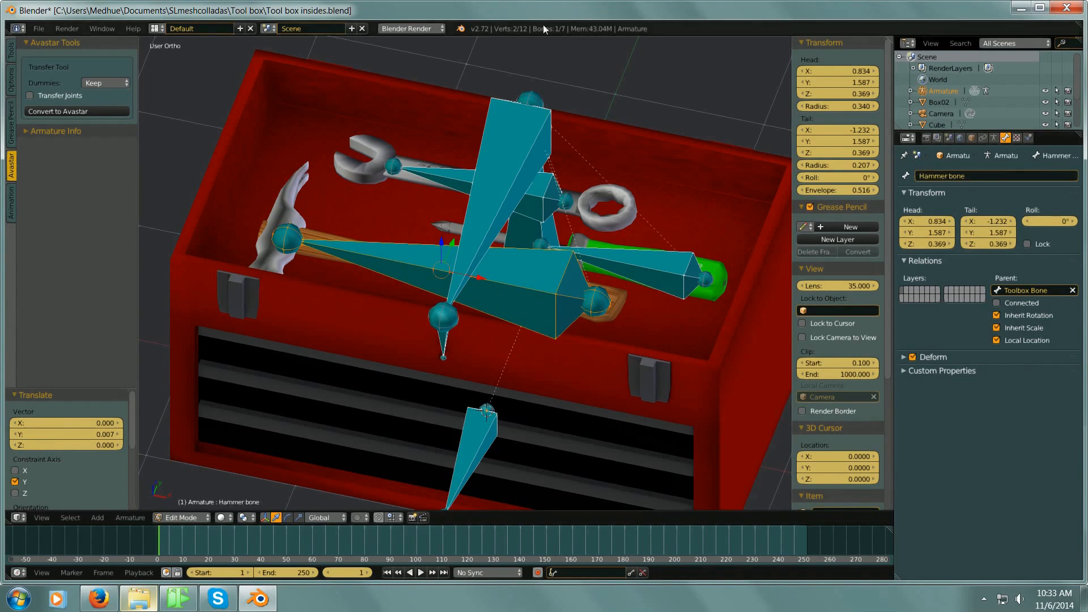
Step: Switch the armature back to Object Mode and select the toolbox body mesh
{"action": "scroll", "coordinate": [600, 254], "scroll_direction": "down", "scroll_amount": 4}
{"action": "middle_click_drag", "start_coordinate": [604, 256], "coordinate": [682, 186]}
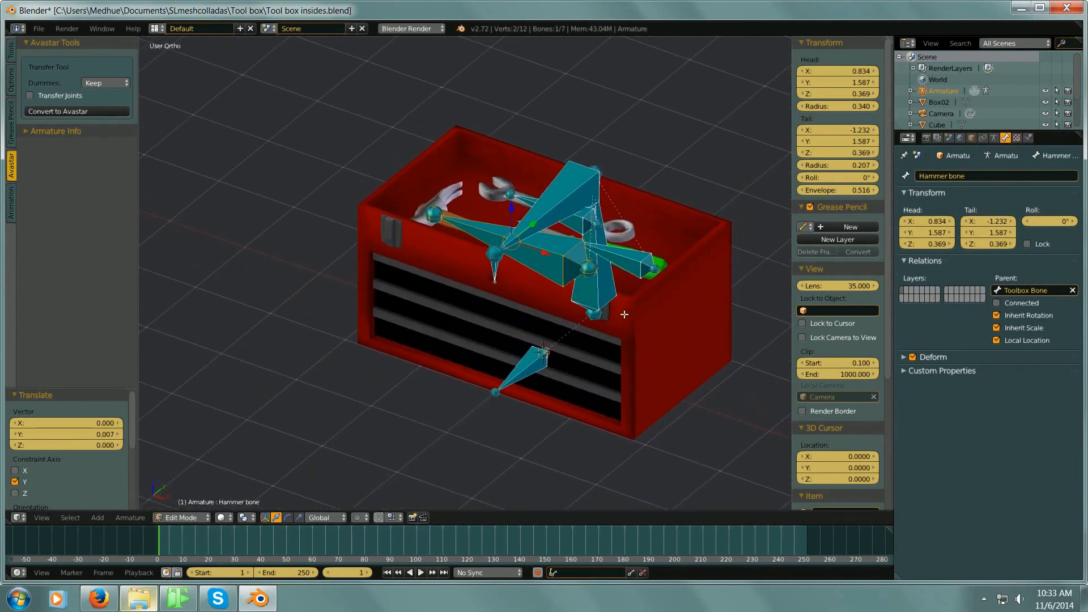
{"action": "middle_click_drag", "start_coordinate": [548, 342], "coordinate": [596, 375]}
{"action": "left_click", "coordinate": [198, 517]}
{"action": "left_click", "coordinate": [202, 508]}
{"action": "right_click", "coordinate": [596, 375]}
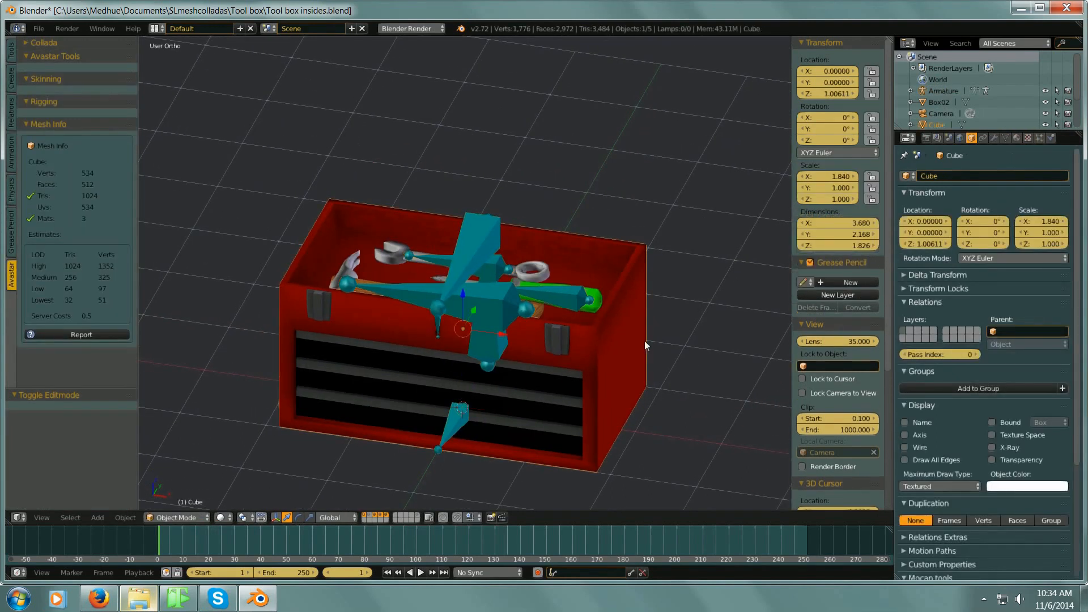
Step: Make the layers holding the box, lid and tools visible together
{"action": "left_click", "coordinate": [366, 517]}
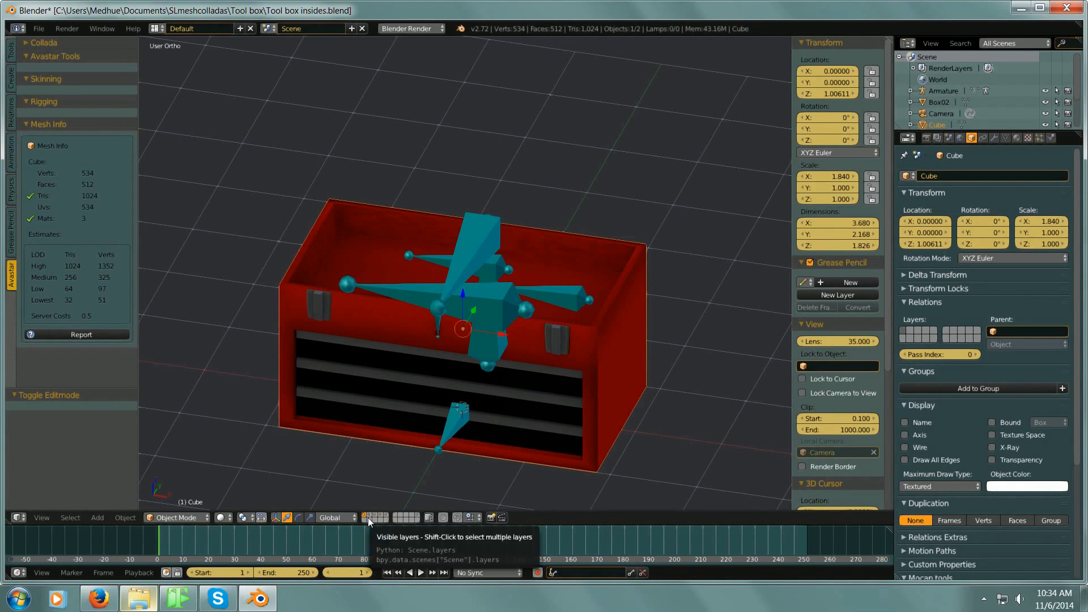
{"action": "left_click", "coordinate": [368, 517], "text": "shift"}
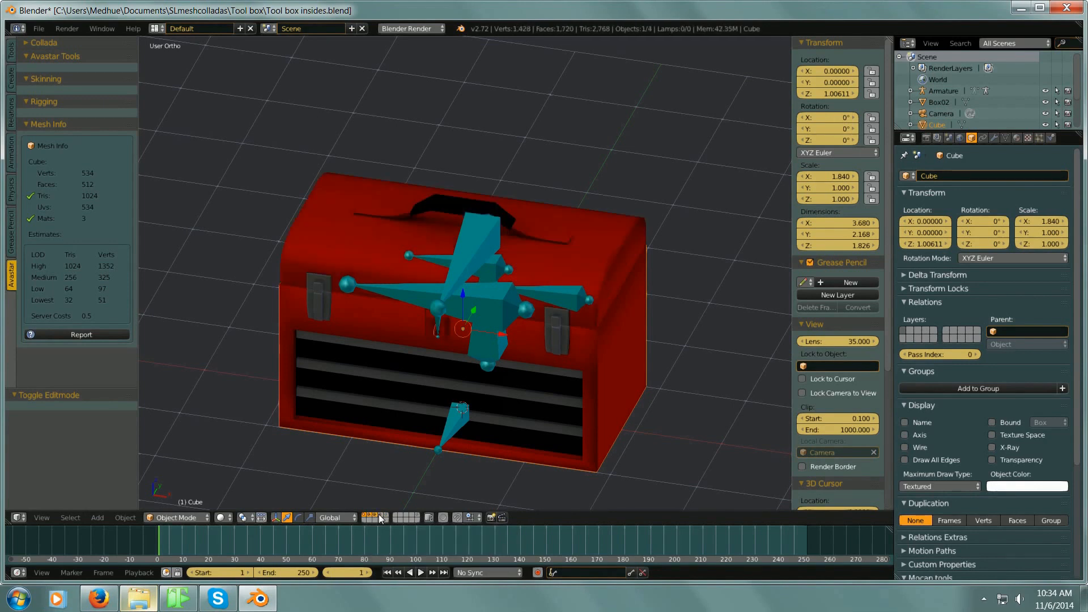
{"action": "left_click", "coordinate": [386, 516], "text": "shift"}
Step: Select the armature and move it to layer 11, apart from the meshes
{"action": "right_click", "coordinate": [477, 241]}
{"action": "right_click", "coordinate": [471, 265]}
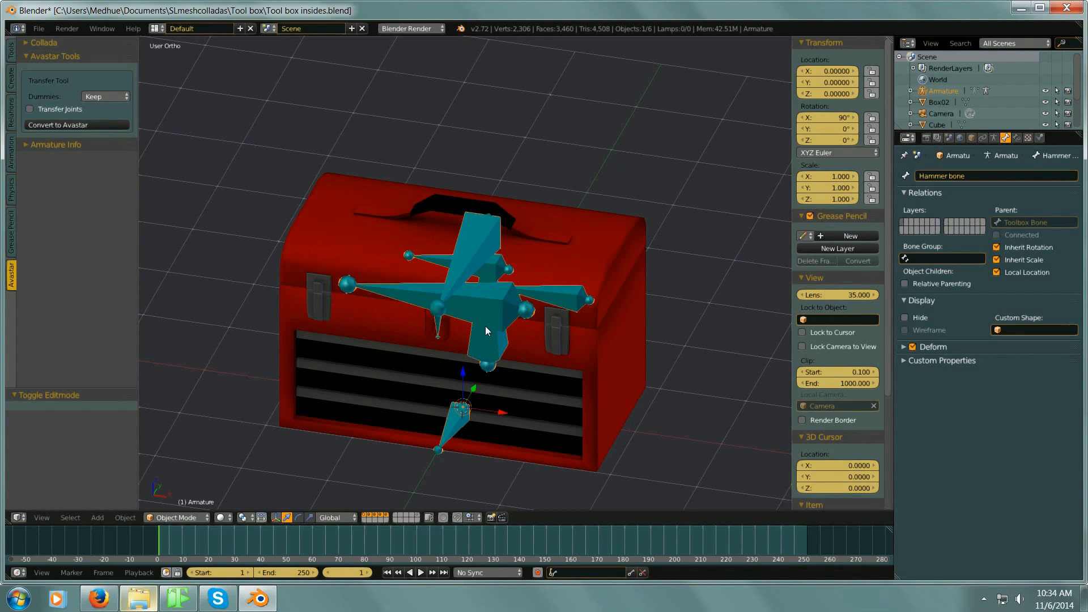
{"action": "key", "text": "m"}
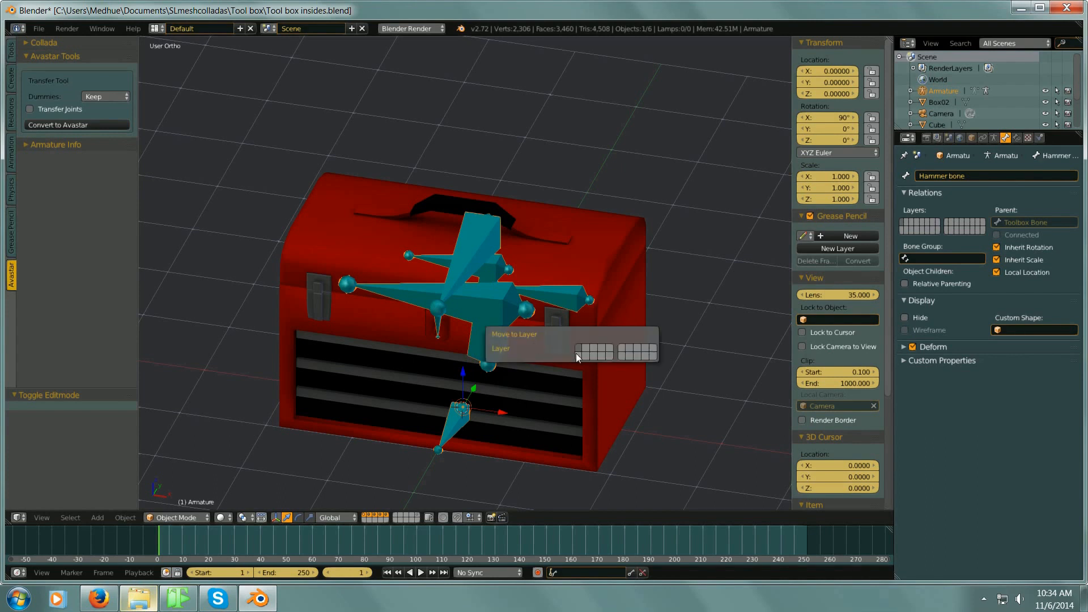
{"action": "left_click", "coordinate": [623, 348]}
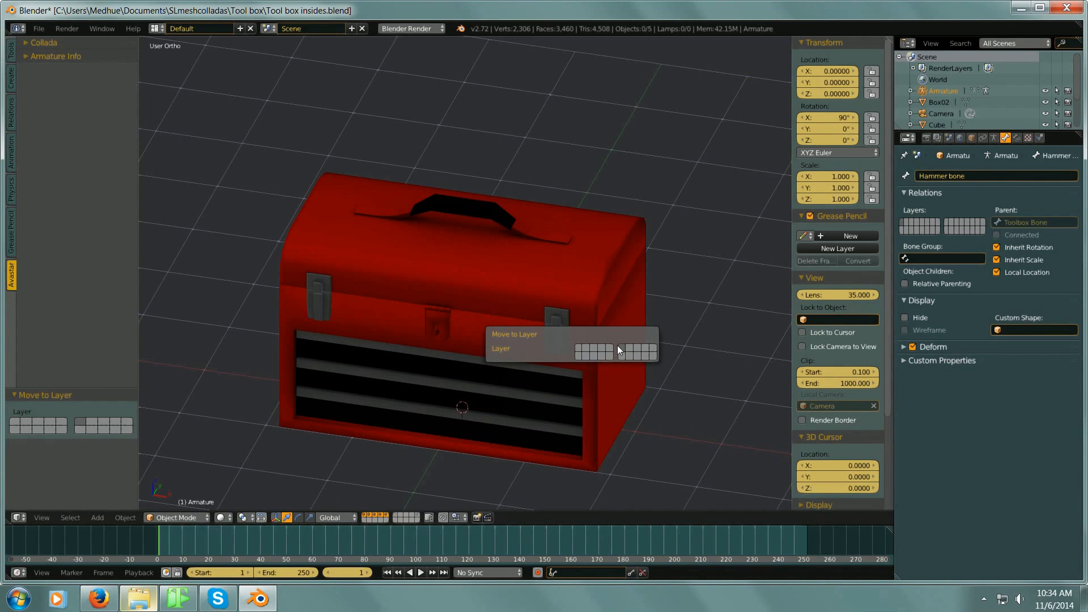
Step: Try to select all the meshes and add the armature to the selection with layer 11 shown, then hide that layer again
{"action": "right_click", "coordinate": [470, 277]}
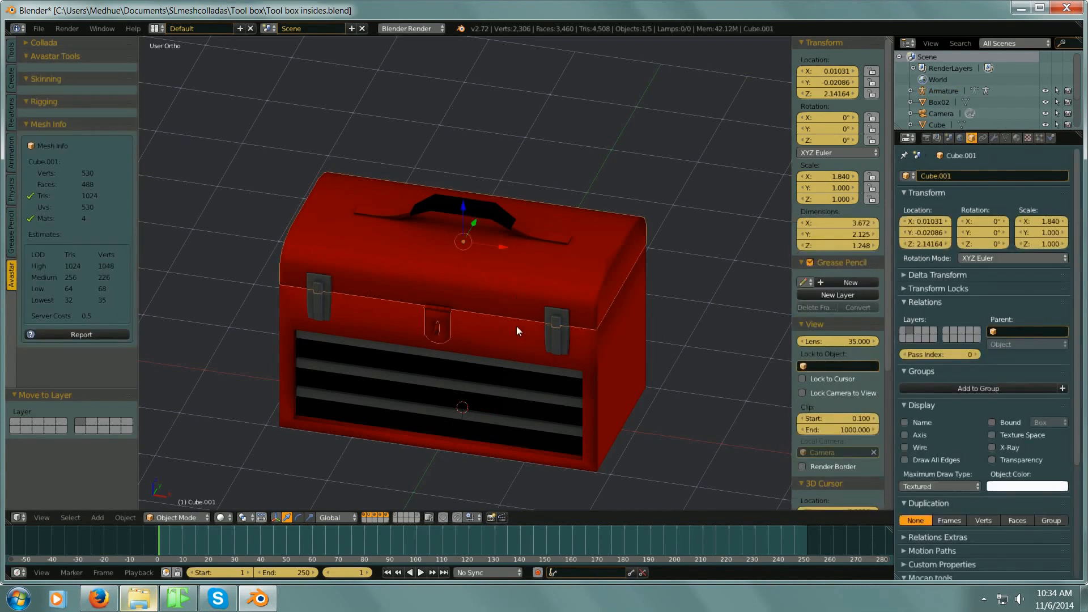
{"action": "key", "text": "a"}
{"action": "key", "text": "a"}
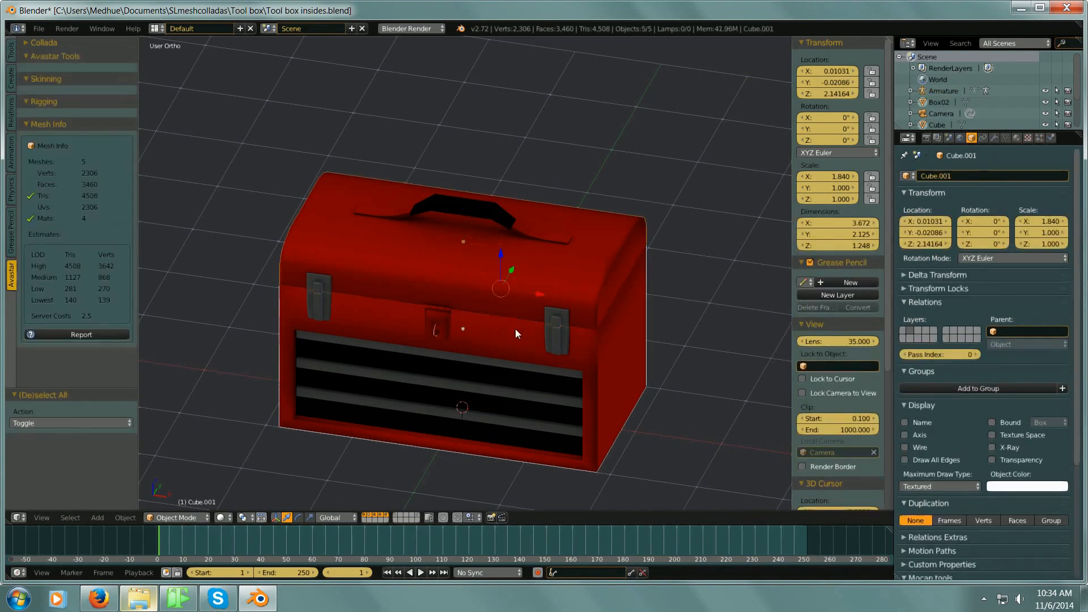
{"action": "left_click", "coordinate": [397, 513], "text": "shift"}
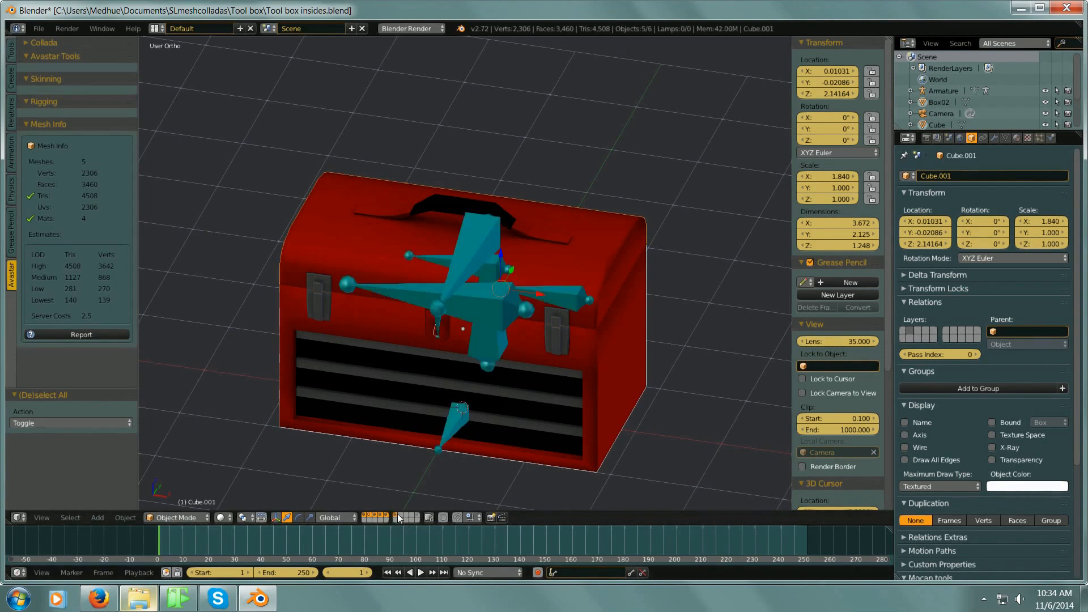
{"action": "right_click", "coordinate": [501, 353]}
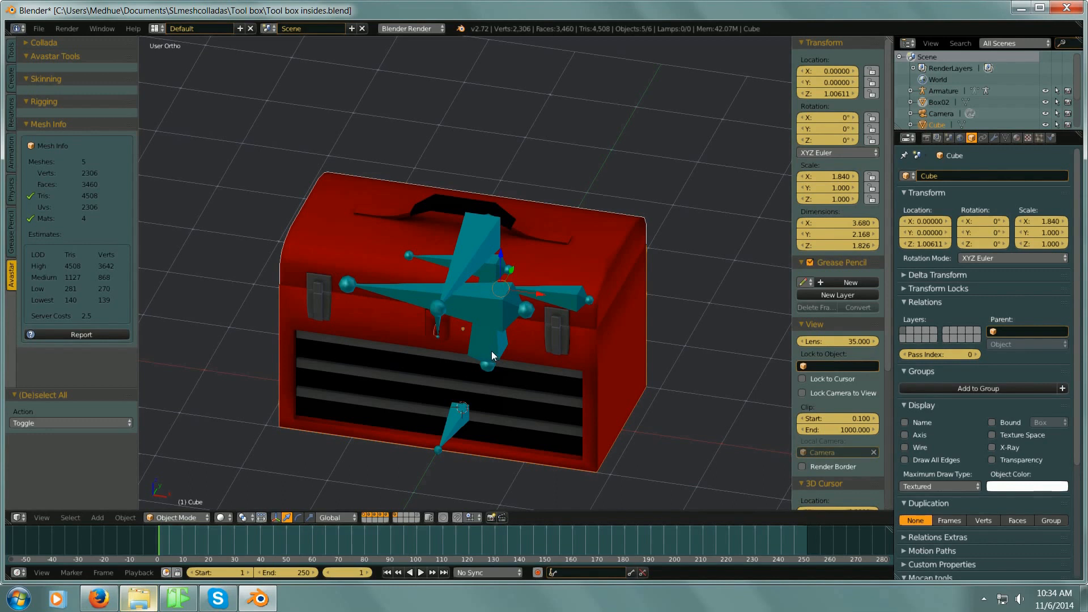
{"action": "middle_click_drag", "start_coordinate": [524, 373], "coordinate": [444, 335]}
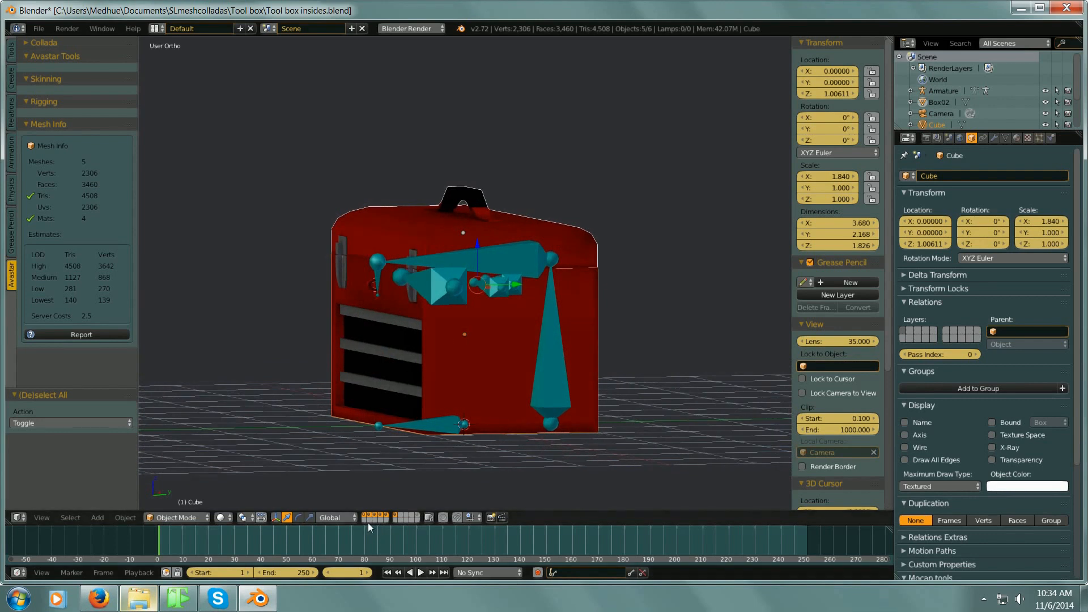
{"action": "left_click", "coordinate": [395, 518], "text": "shift"}
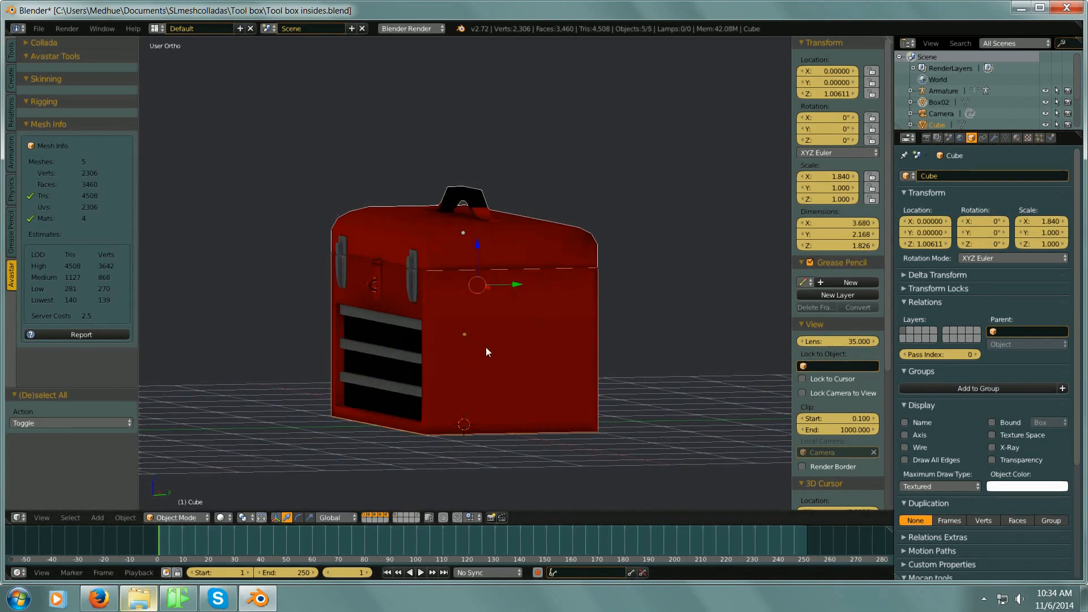
Step: Select all the toolbox and tool meshes, then show layer 11 with the armature unselected
{"action": "right_click", "coordinate": [539, 328]}
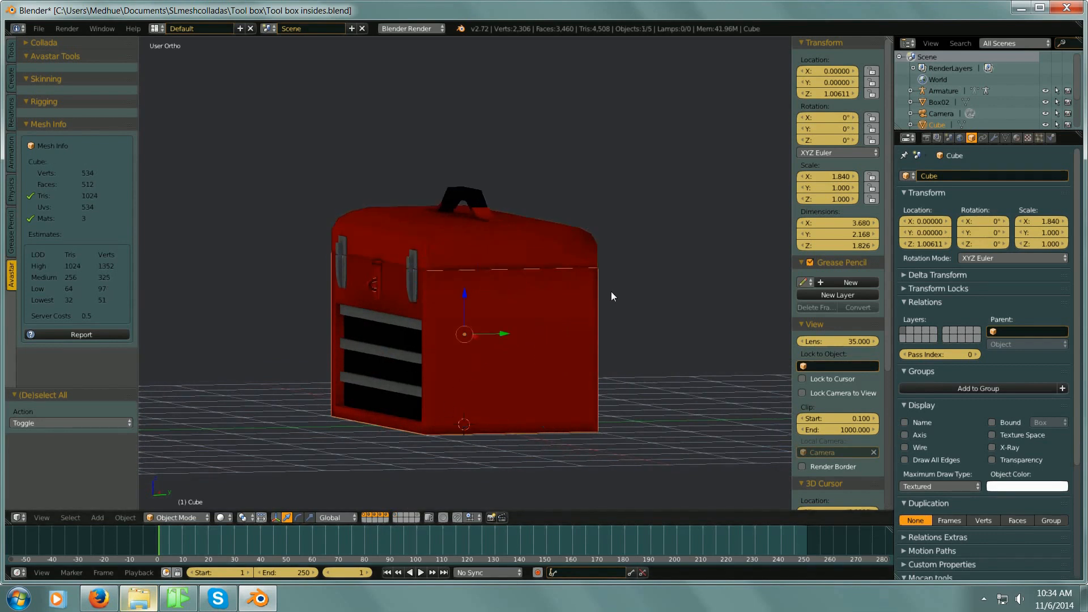
{"action": "key", "text": "a"}
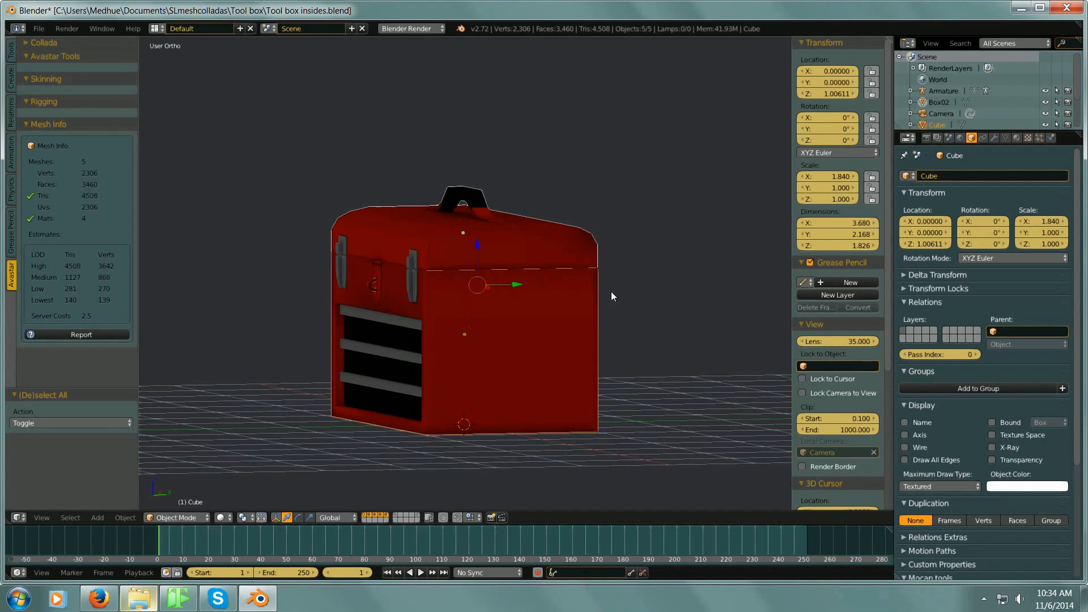
{"action": "left_click", "coordinate": [397, 513], "text": "shift"}
Step: Add the armature to the selection as the active object and parent all the meshes to it with Empty Groups
{"action": "middle_click_drag", "start_coordinate": [437, 494], "coordinate": [543, 390]}
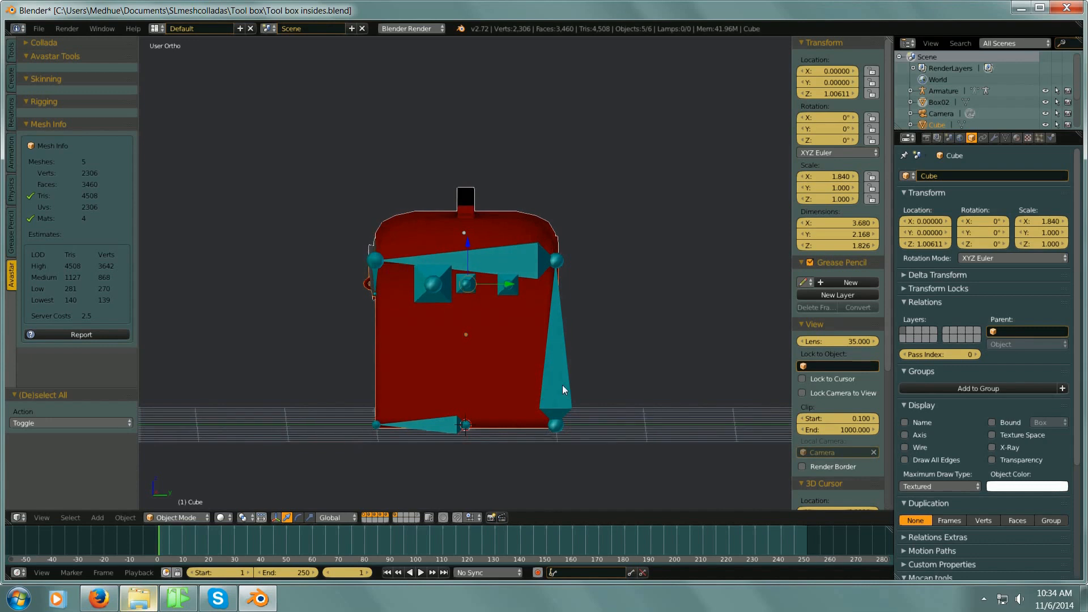
{"action": "right_click", "coordinate": [567, 383], "text": "shift"}
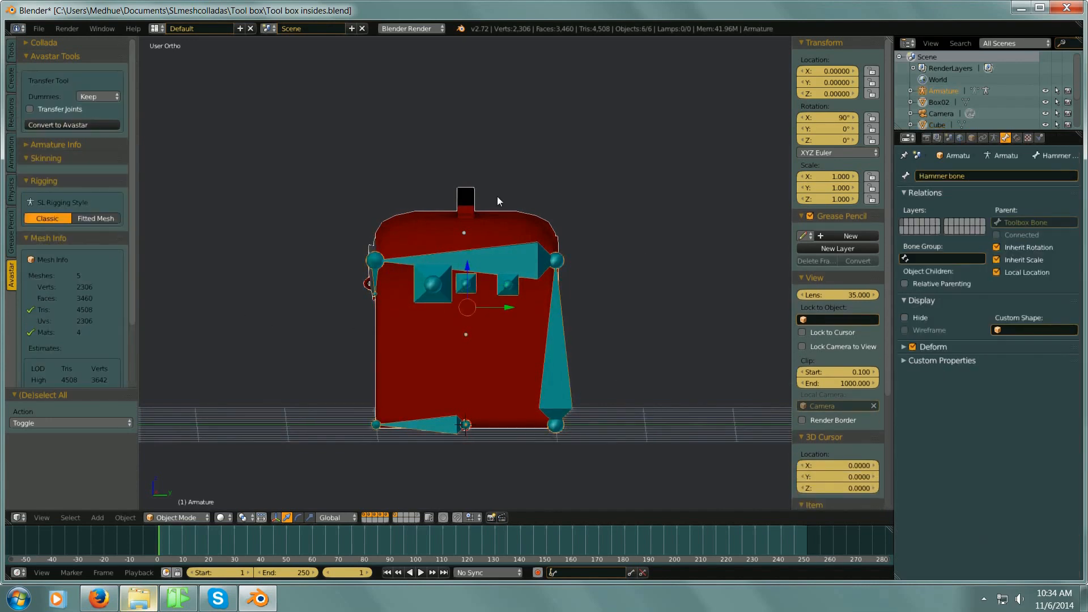
{"action": "middle_click_drag", "start_coordinate": [417, 212], "coordinate": [541, 225]}
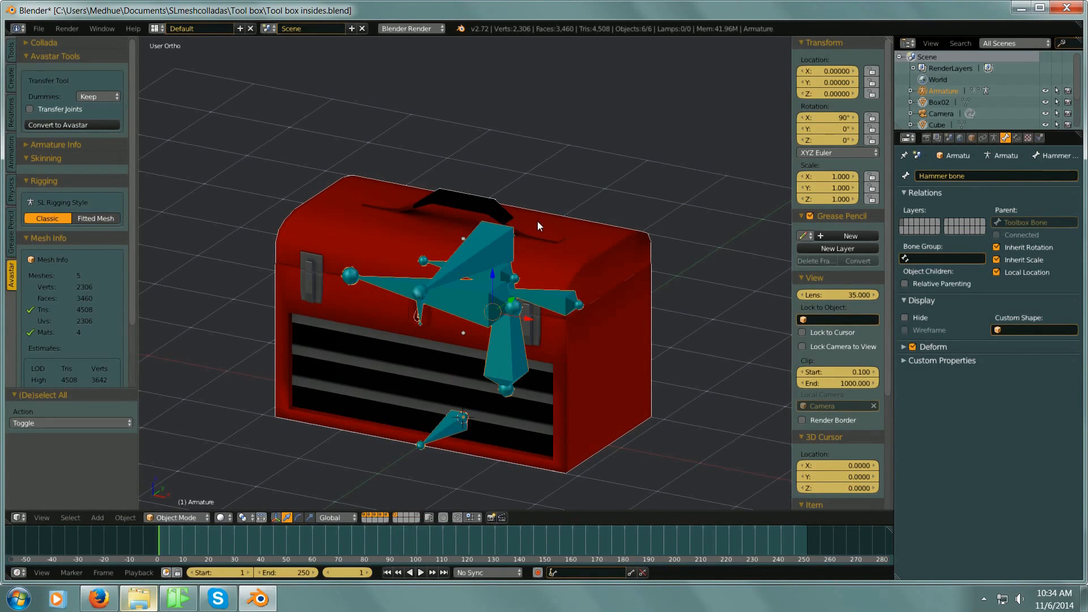
{"action": "key", "text": "ctrl+p"}
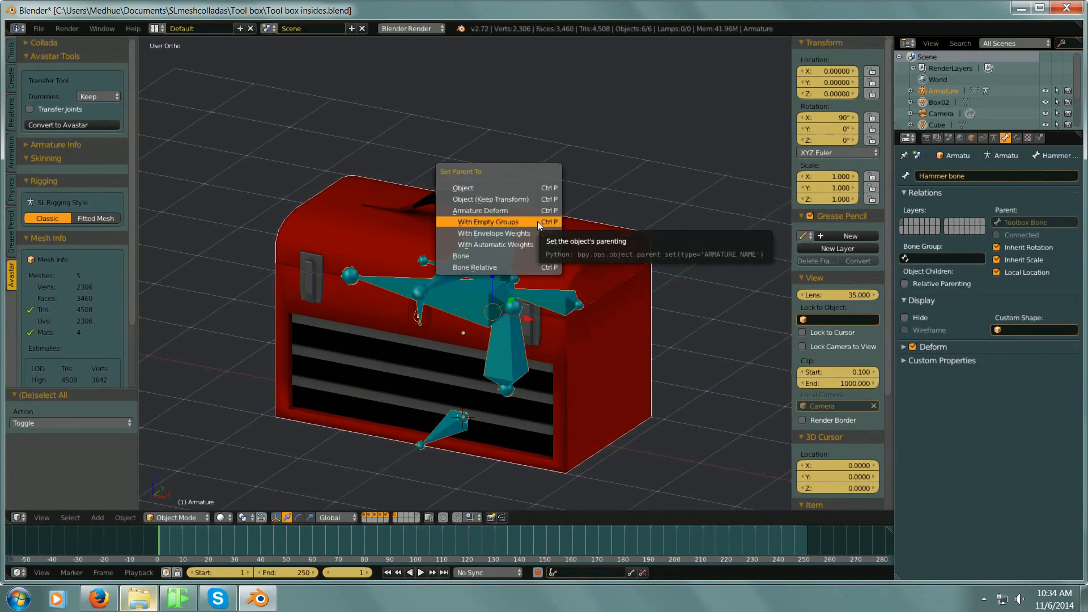
{"action": "left_click", "coordinate": [498, 221]}
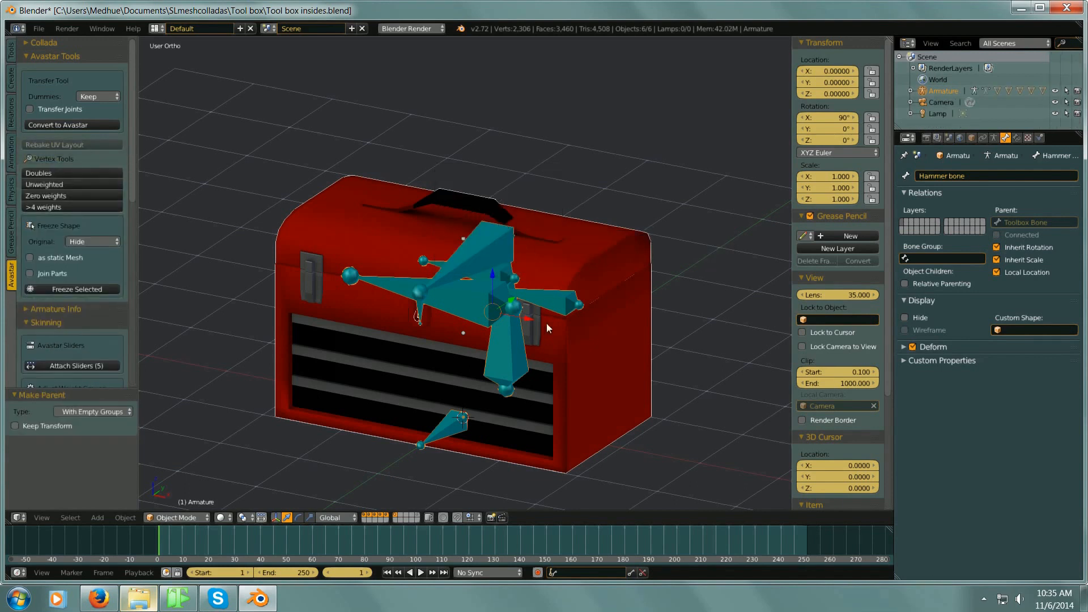
Step: Select the toolbox body and display its full list of vertex groups, enlarged to fit every bone's entry
{"action": "middle_click_drag", "start_coordinate": [546, 323], "coordinate": [508, 326]}
{"action": "middle_click_drag", "start_coordinate": [517, 394], "coordinate": [583, 332]}
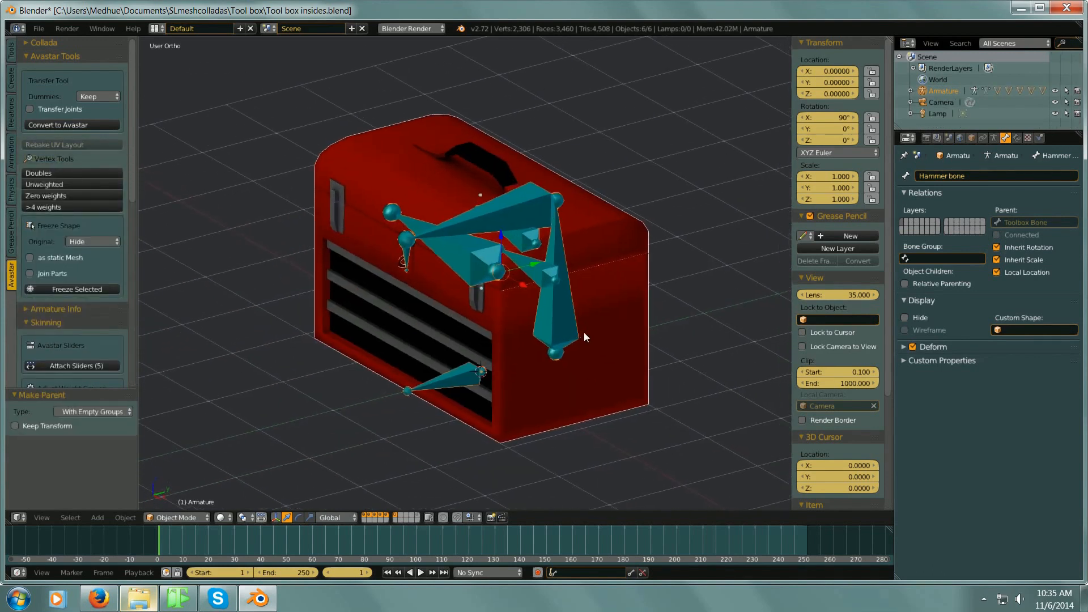
{"action": "right_click", "coordinate": [638, 330]}
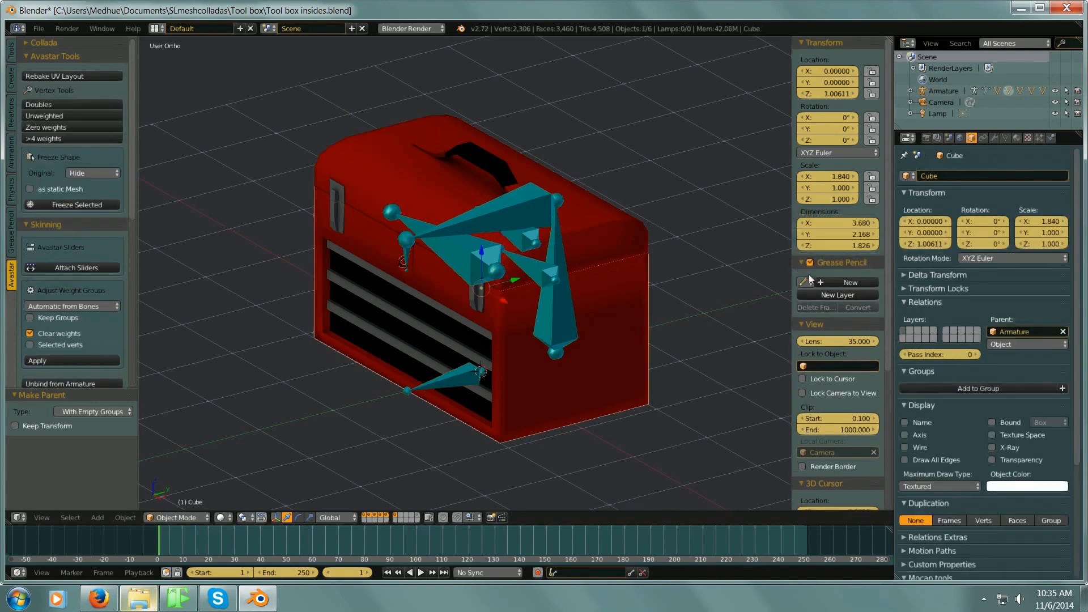
{"action": "left_click", "coordinate": [1005, 139]}
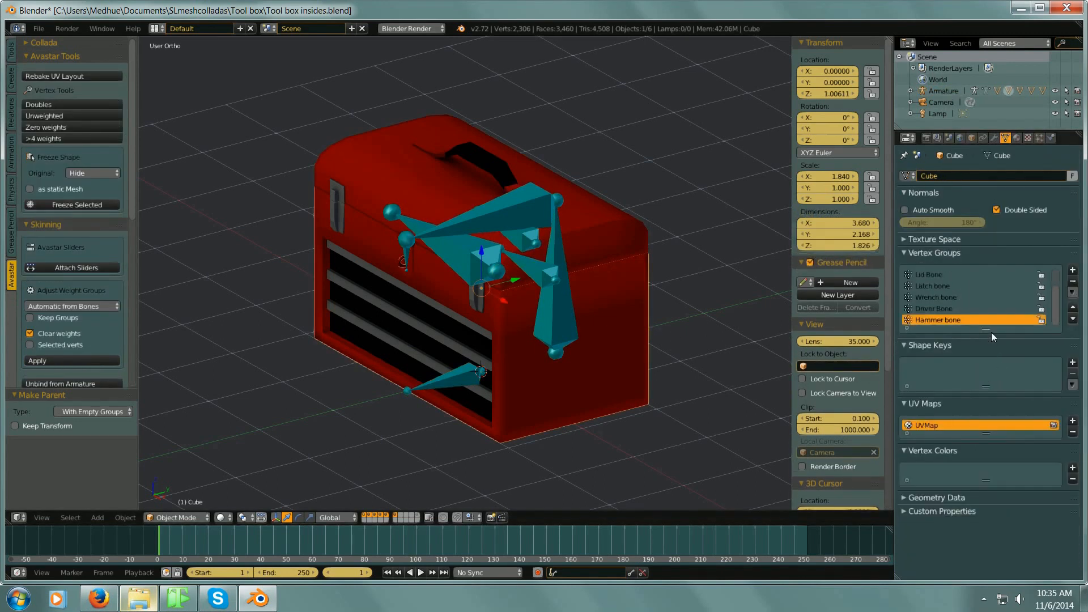
{"action": "left_click_drag", "start_coordinate": [986, 329], "coordinate": [992, 366]}
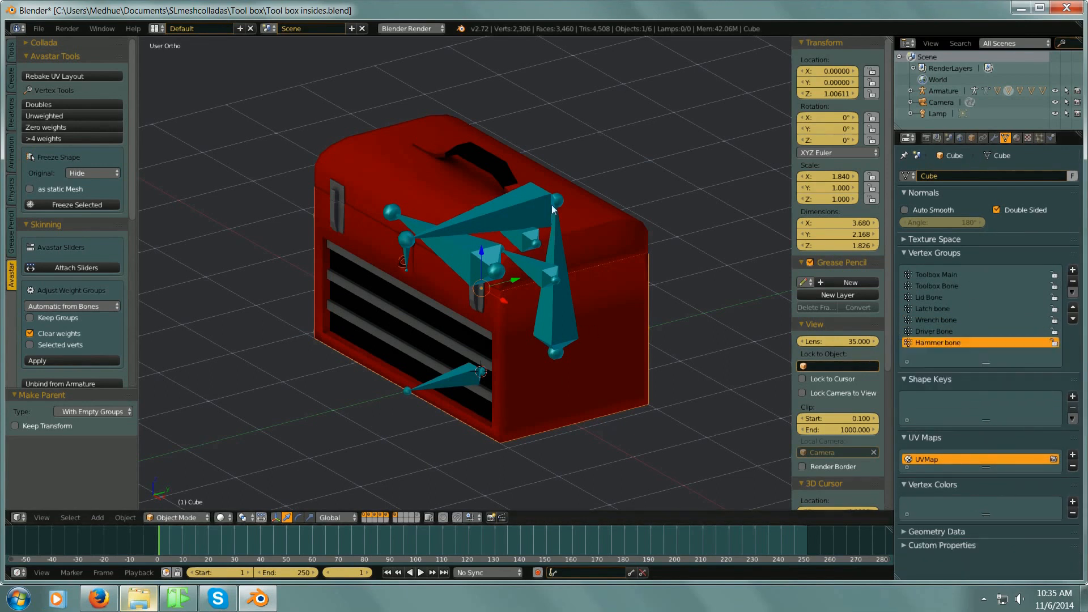
{"action": "right_click", "coordinate": [563, 315]}
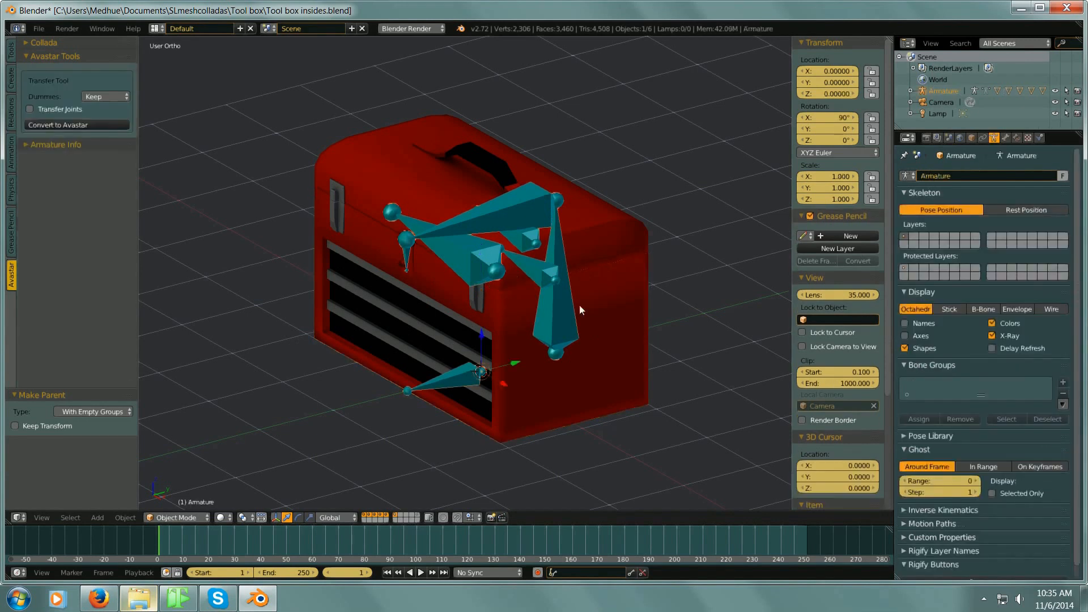
{"action": "middle_click_drag", "start_coordinate": [579, 304], "coordinate": [597, 363]}
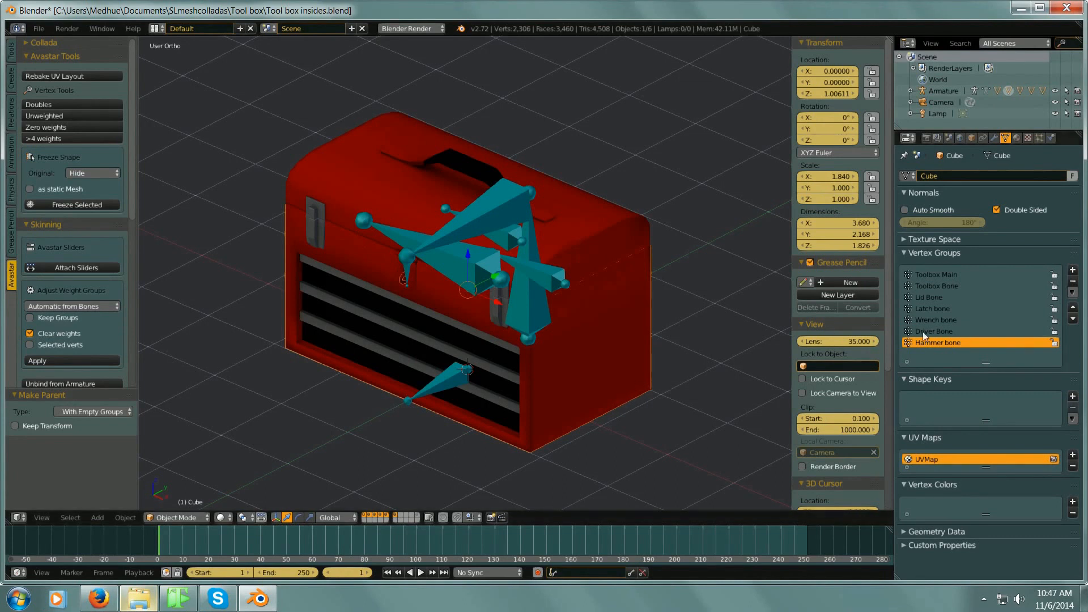
{"action": "middle_click_drag", "start_coordinate": [591, 372], "coordinate": [569, 357]}
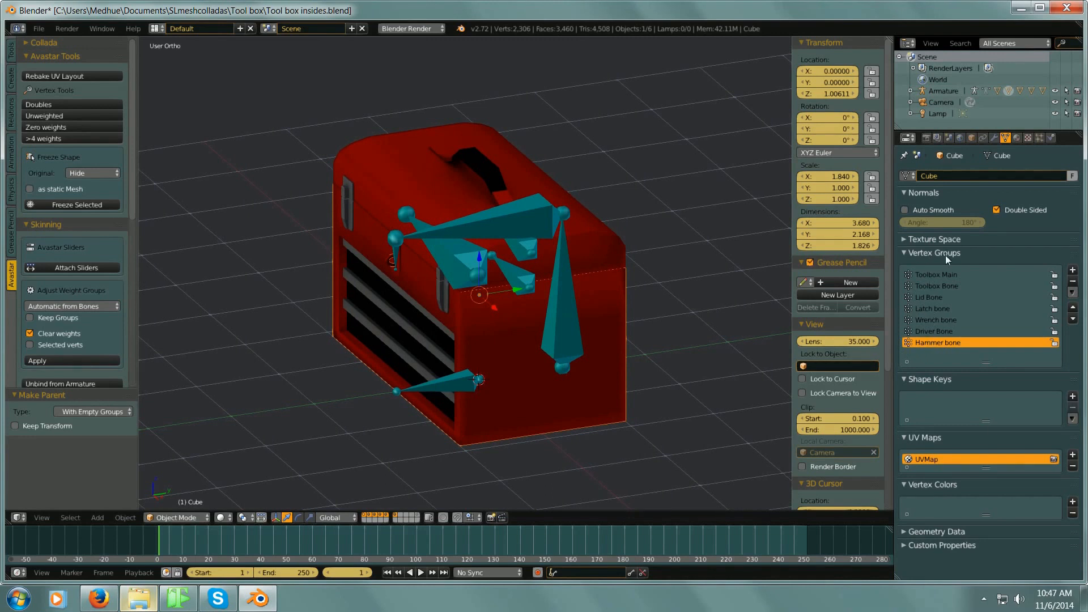
Step: Enter Edit Mode on the toolbox body and deselect all its geometry
{"action": "left_click", "coordinate": [181, 517]}
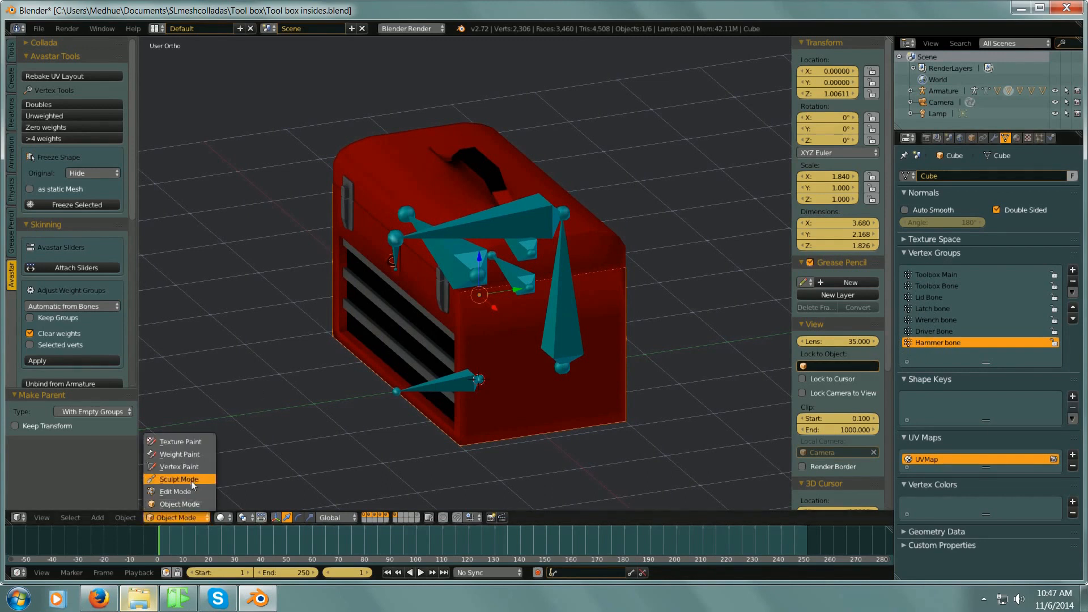
{"action": "left_click", "coordinate": [182, 486]}
{"action": "mouse_move", "coordinate": [470, 381]}
{"action": "middle_mouse_down"}
{"action": "mouse_move", "coordinate": [483, 379]}
{"action": "mouse_move", "coordinate": [472, 389]}
{"action": "middle_mouse_up"}
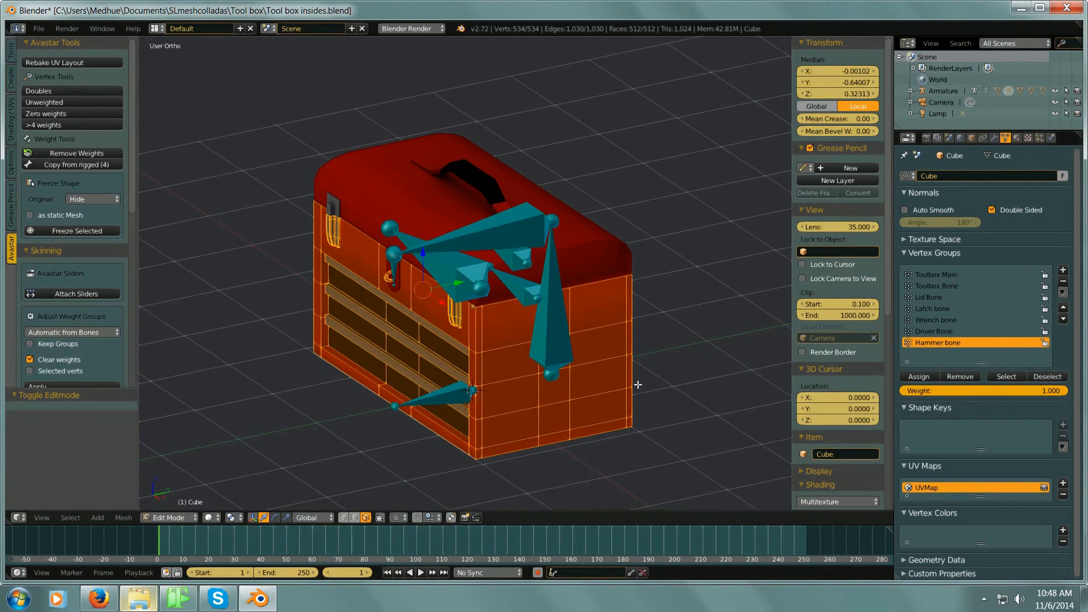
{"action": "key", "text": "a"}
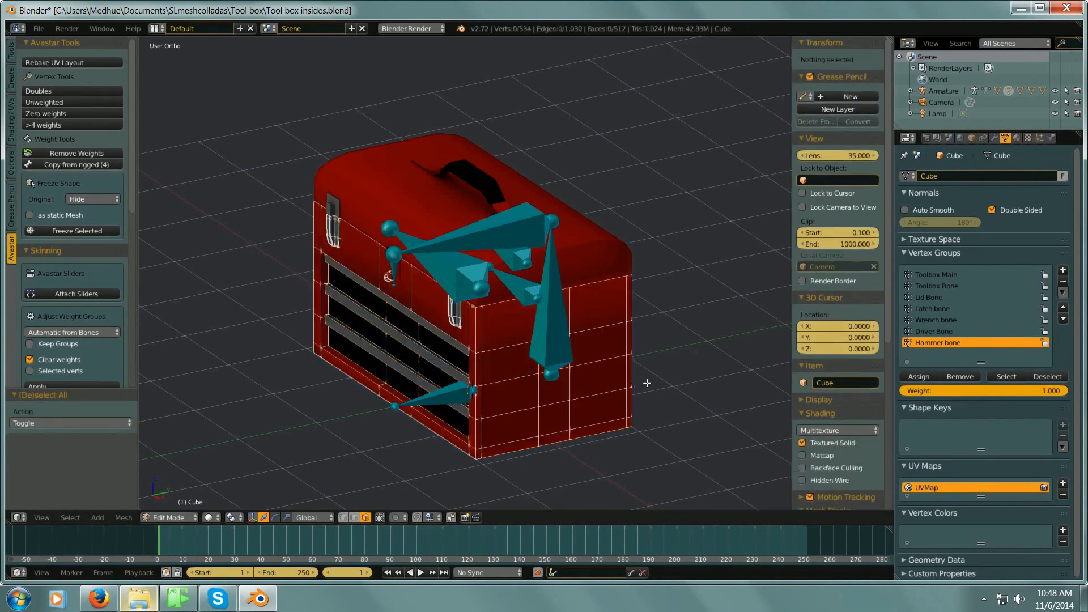
Step: Check the body's vertex groups for assigned vertices, going from Hammer bone up through the list to Toolbox Main
{"action": "left_click", "coordinate": [1009, 378]}
{"action": "left_click", "coordinate": [937, 331]}
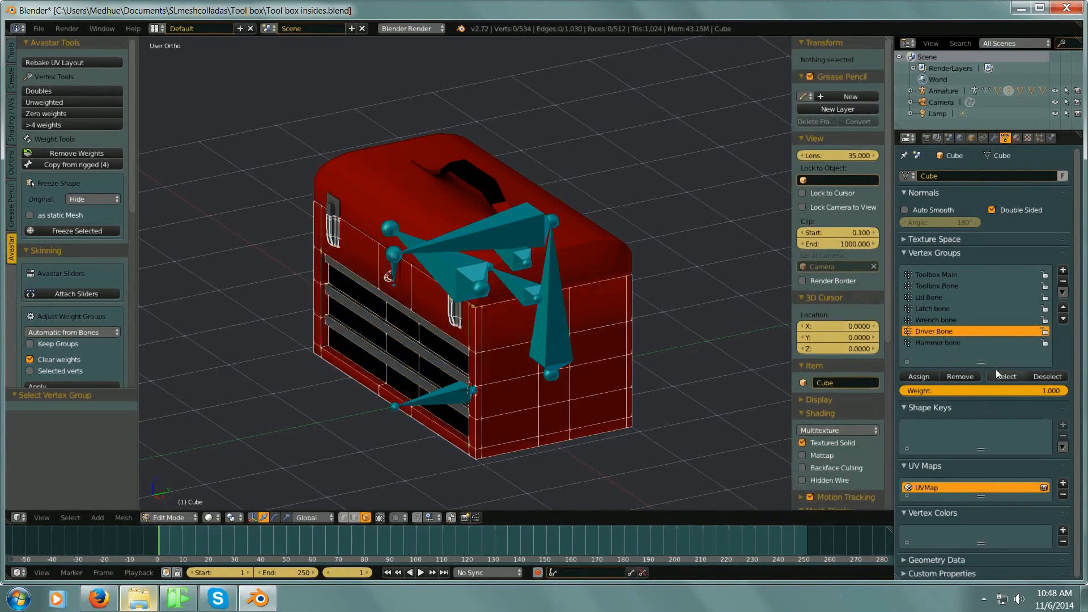
{"action": "left_click", "coordinate": [949, 320]}
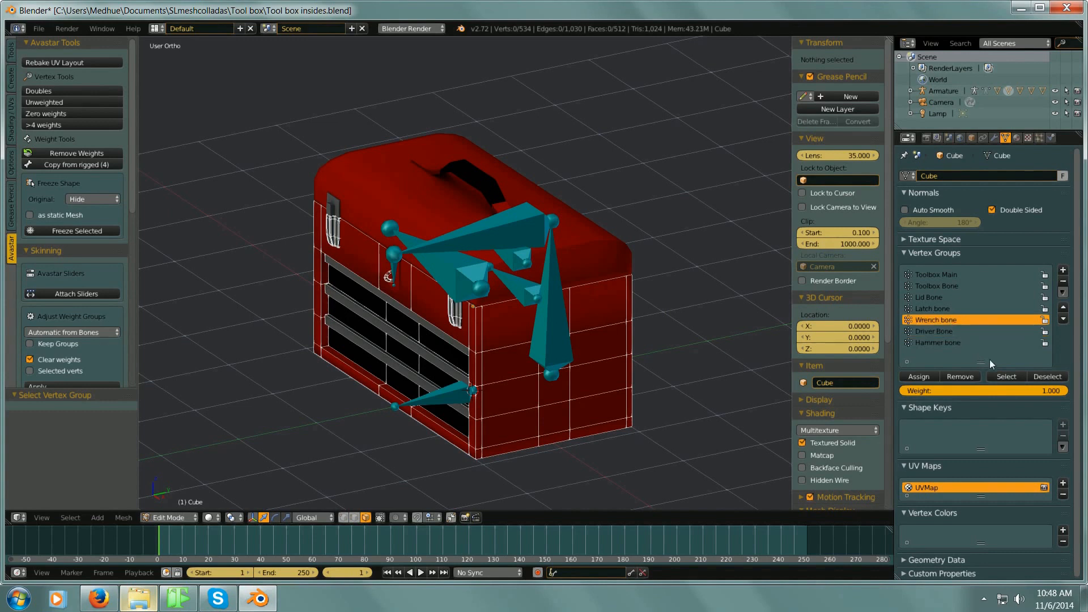
{"action": "left_click", "coordinate": [952, 310]}
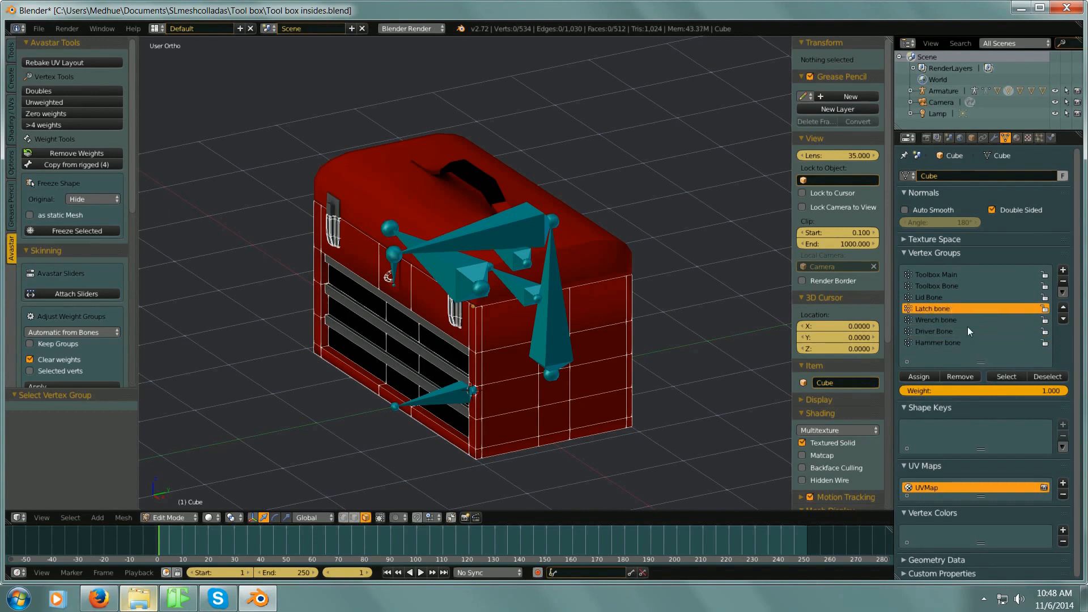
{"action": "left_click", "coordinate": [938, 296]}
{"action": "left_click", "coordinate": [939, 285]}
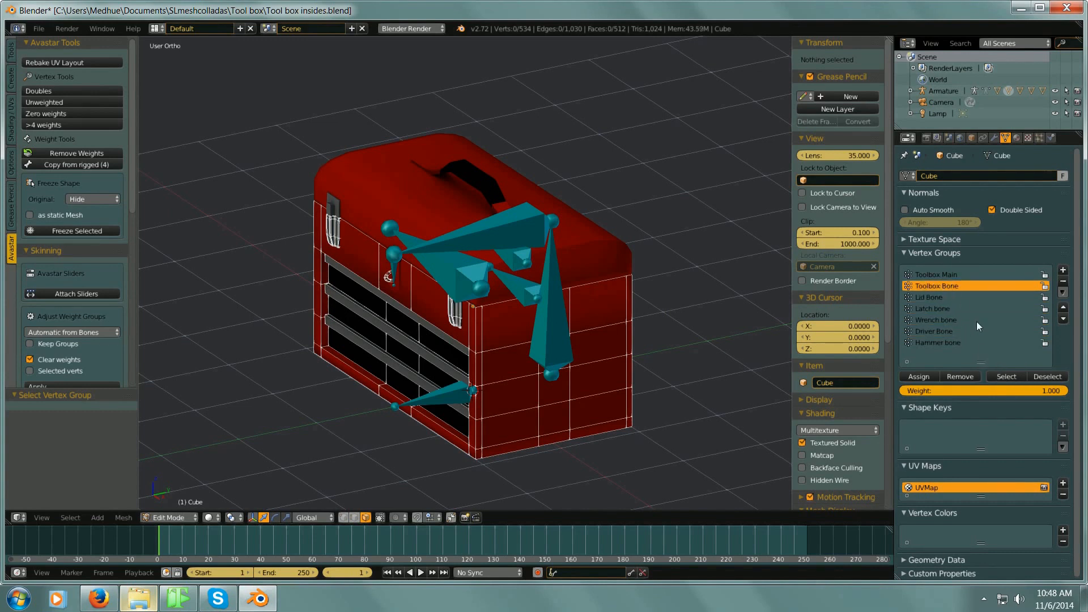
{"action": "left_click", "coordinate": [949, 278]}
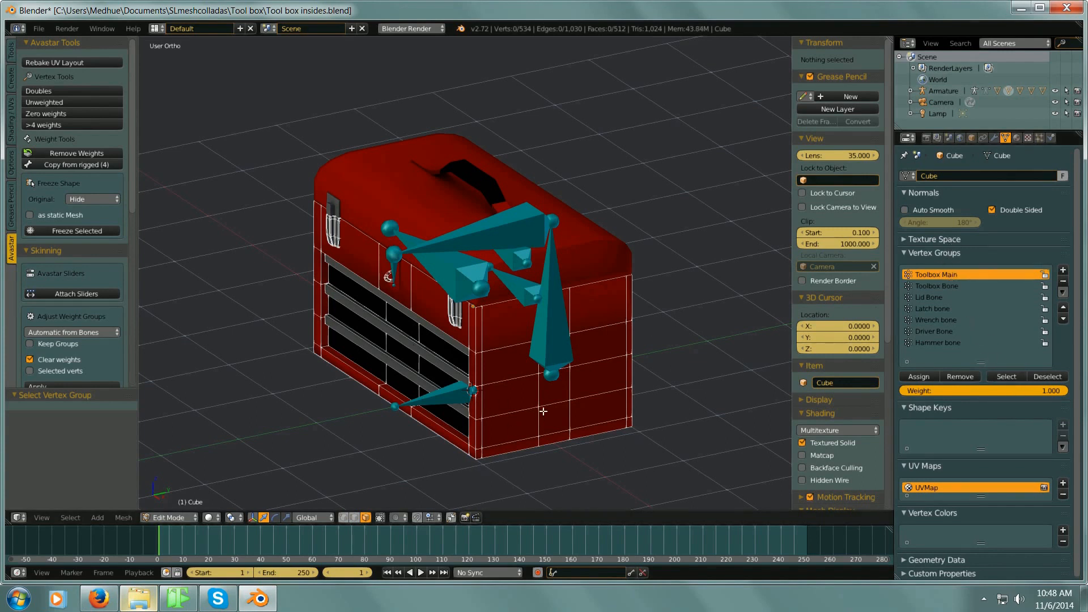
Step: Assign all of the toolbox body's geometry to the Toolbox Bone vertex group at weight 1.000 and return to Object Mode
{"action": "key", "text": "a"}
{"action": "key", "text": "a"}
{"action": "key", "text": "a"}
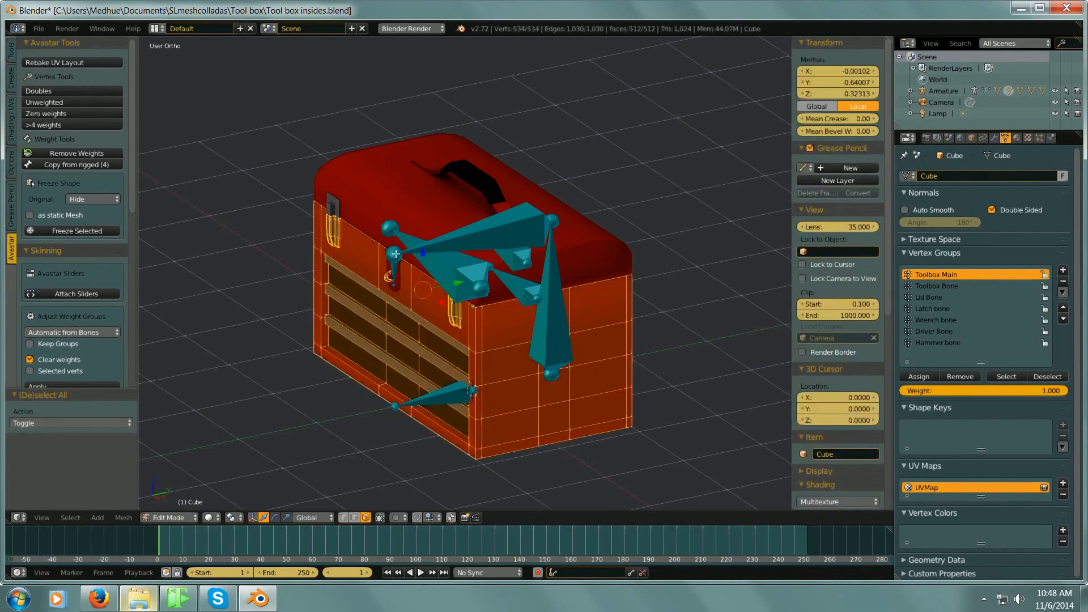
{"action": "middle_click_drag", "start_coordinate": [585, 394], "coordinate": [614, 353]}
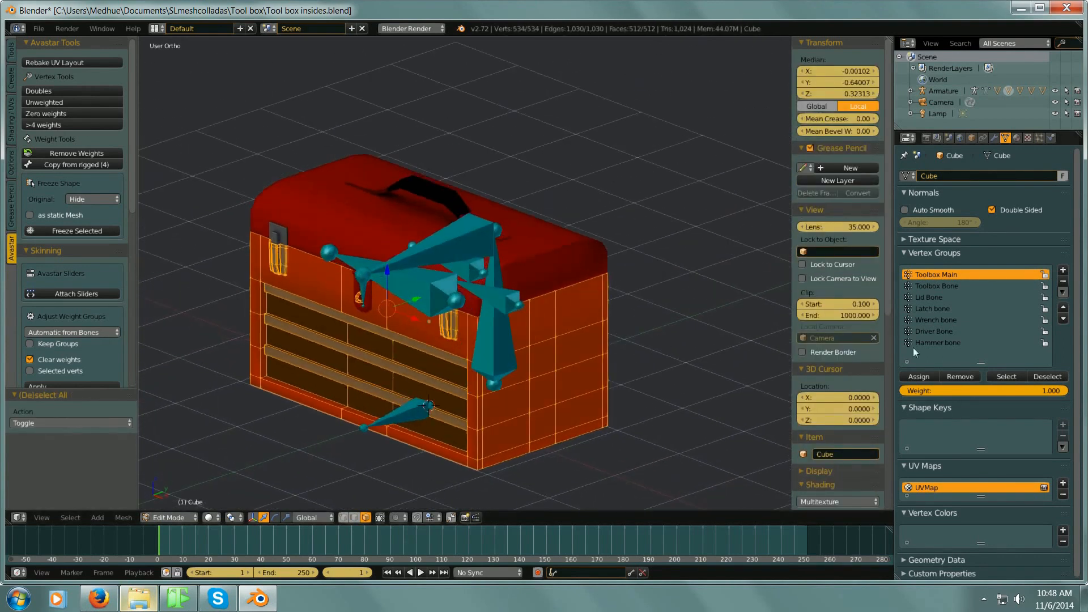
{"action": "left_click", "coordinate": [934, 286]}
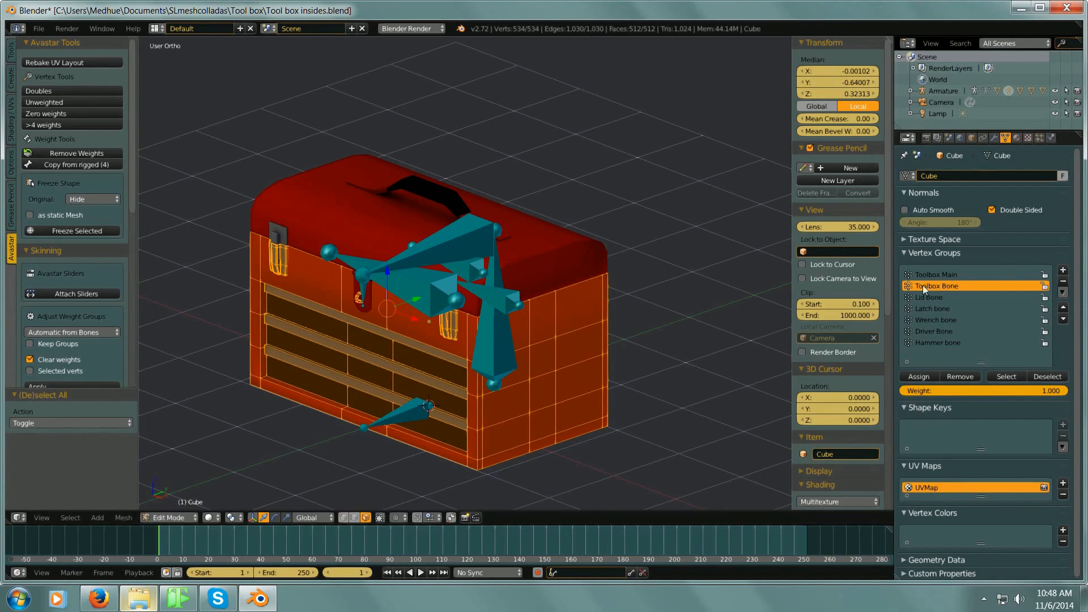
{"action": "left_click", "coordinate": [913, 377]}
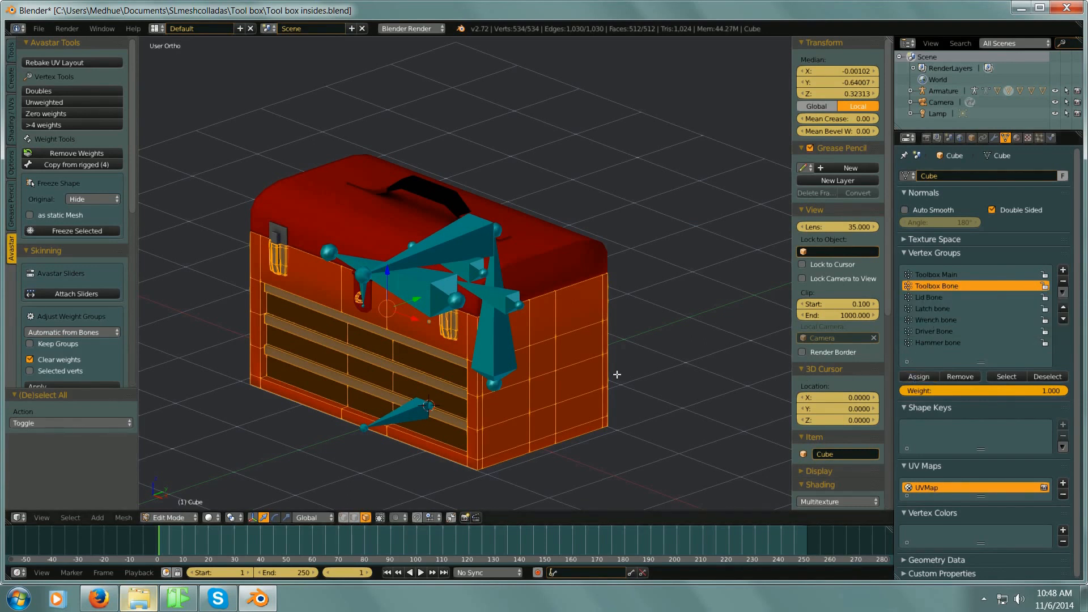
{"action": "middle_click_drag", "start_coordinate": [561, 365], "coordinate": [600, 337]}
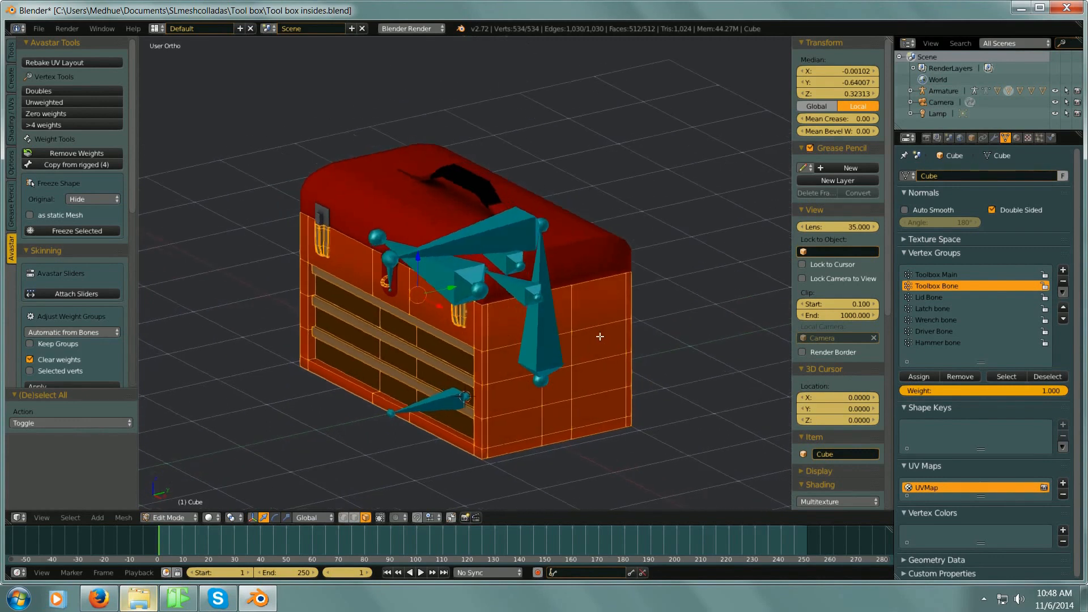
{"action": "left_click", "coordinate": [169, 517]}
{"action": "left_click", "coordinate": [173, 504]}
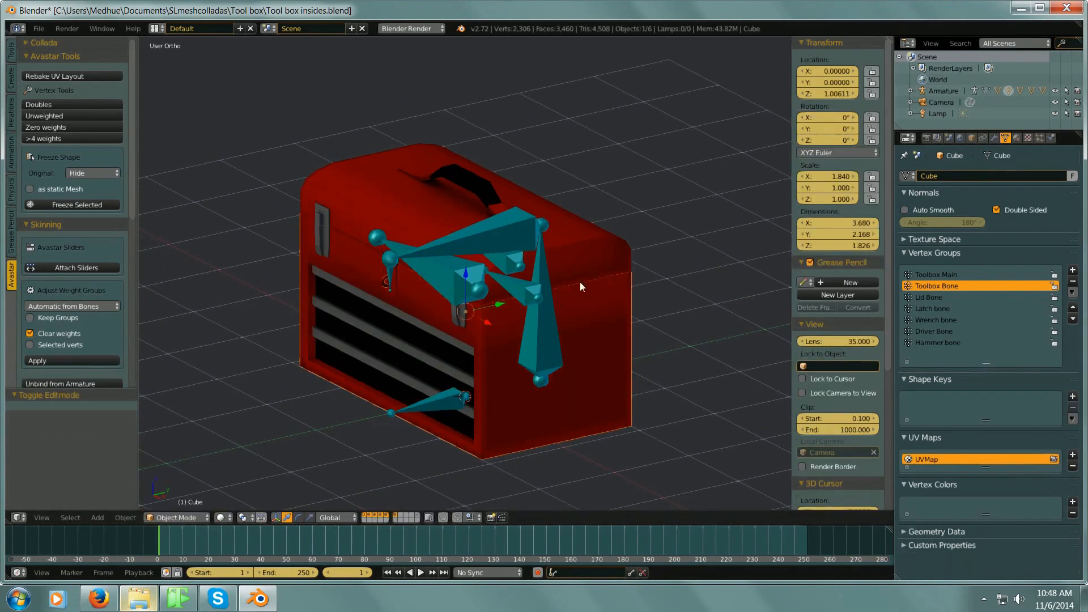
Step: Assign all of the lid mesh's geometry to the Lid Bone vertex group at weight 1.000 and return to Object Mode
{"action": "right_click", "coordinate": [584, 250]}
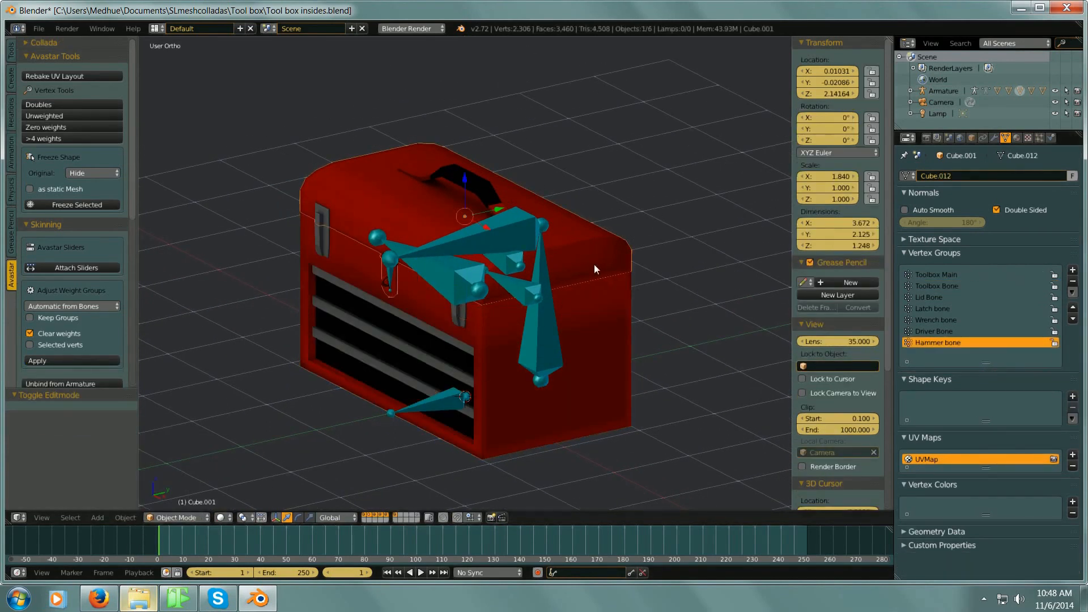
{"action": "left_click", "coordinate": [170, 517]}
{"action": "left_click", "coordinate": [173, 490]}
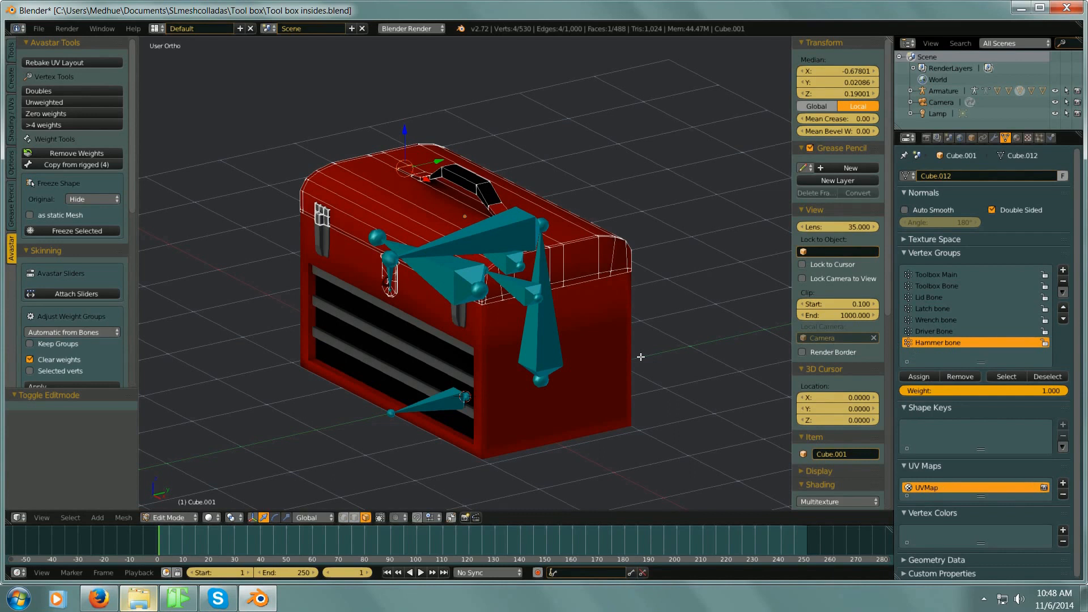
{"action": "key", "text": "a"}
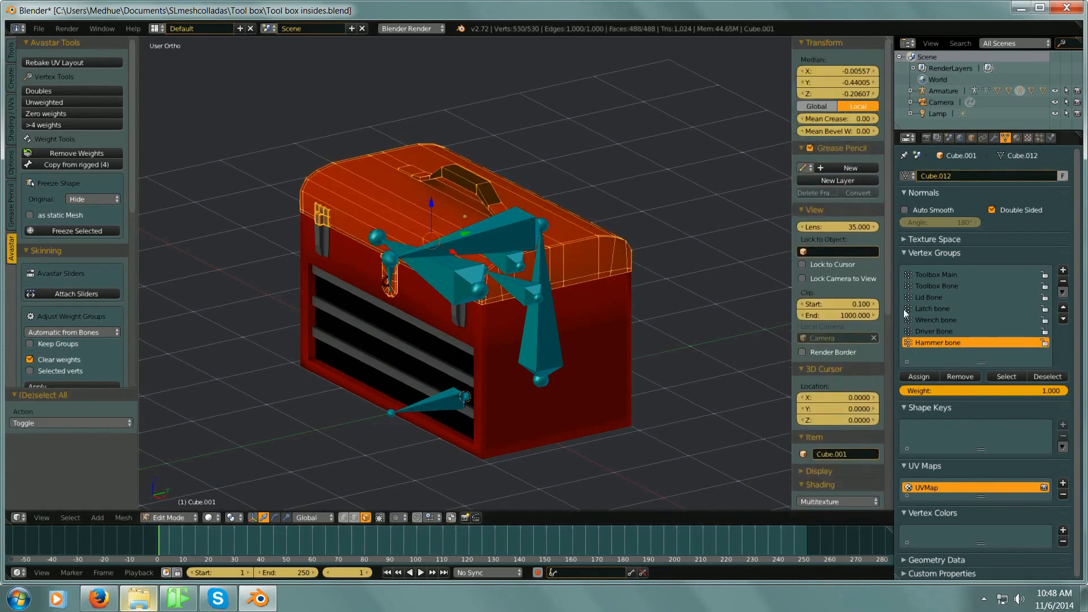
{"action": "left_click", "coordinate": [924, 297]}
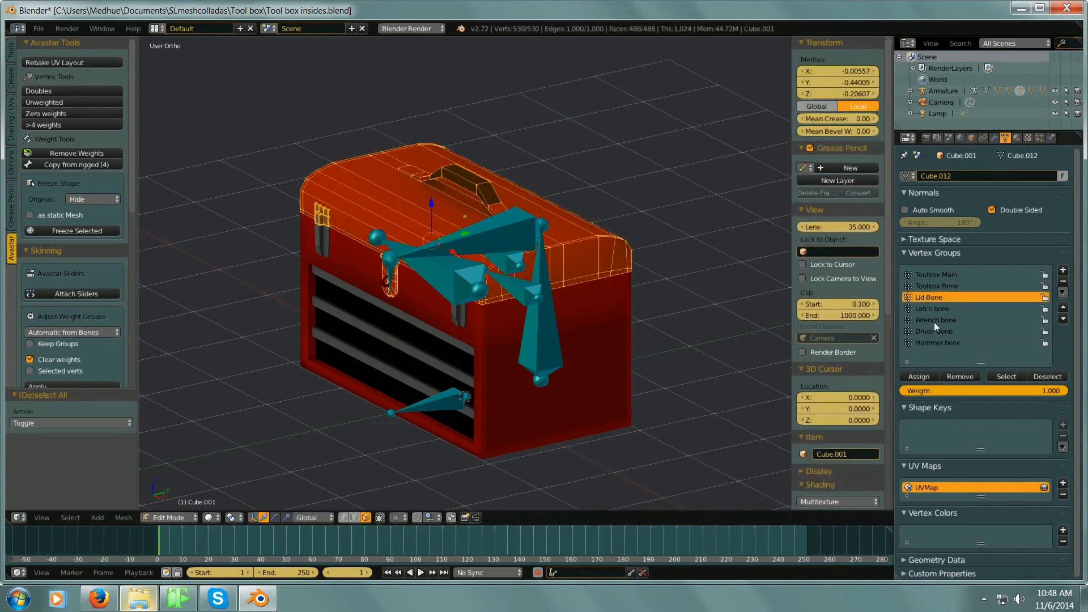
{"action": "left_click", "coordinate": [912, 375]}
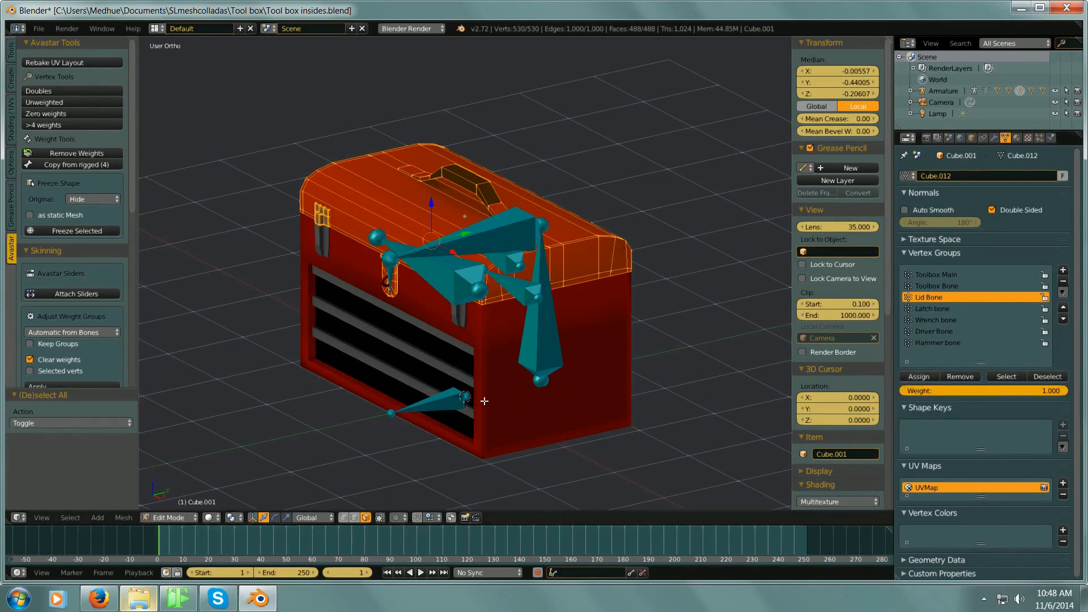
{"action": "scroll", "coordinate": [401, 280], "scroll_direction": "up", "scroll_amount": 6}
{"action": "scroll", "coordinate": [453, 301], "scroll_direction": "down", "scroll_amount": 6}
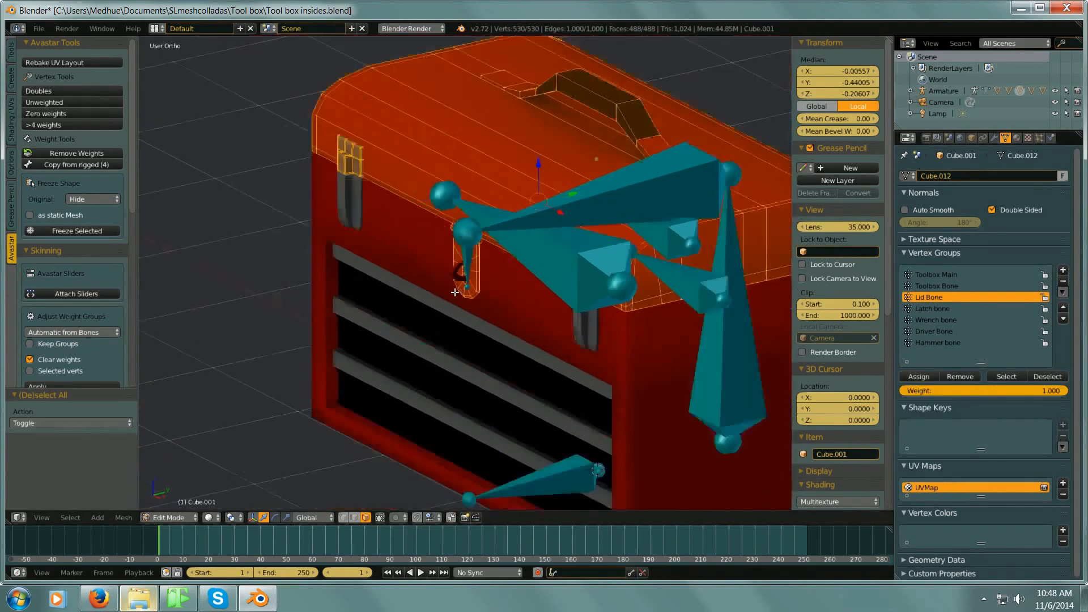
{"action": "left_click", "coordinate": [170, 518]}
{"action": "left_click", "coordinate": [182, 504]}
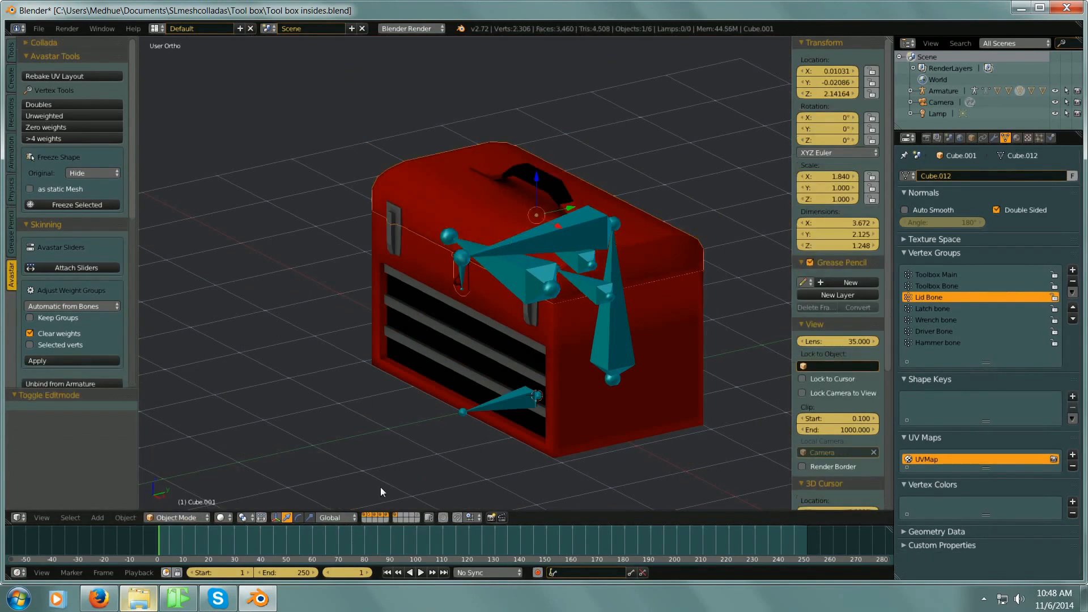
Step: Show only the layer containing the lid and enter Edit Mode on the lid mesh
{"action": "left_click", "coordinate": [366, 518]}
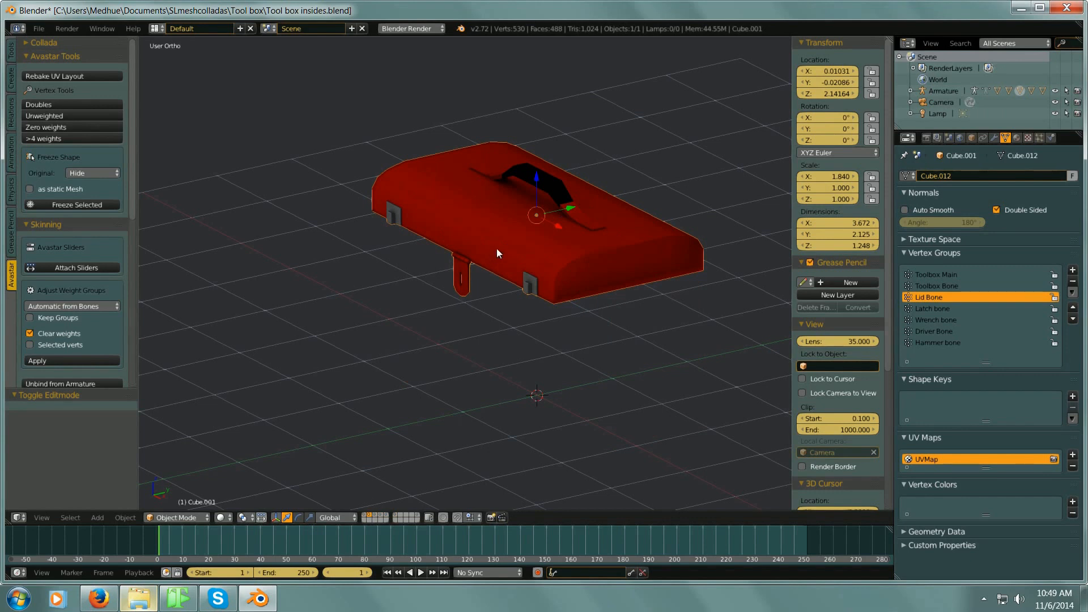
{"action": "scroll", "coordinate": [518, 252], "scroll_direction": "up", "scroll_amount": 4}
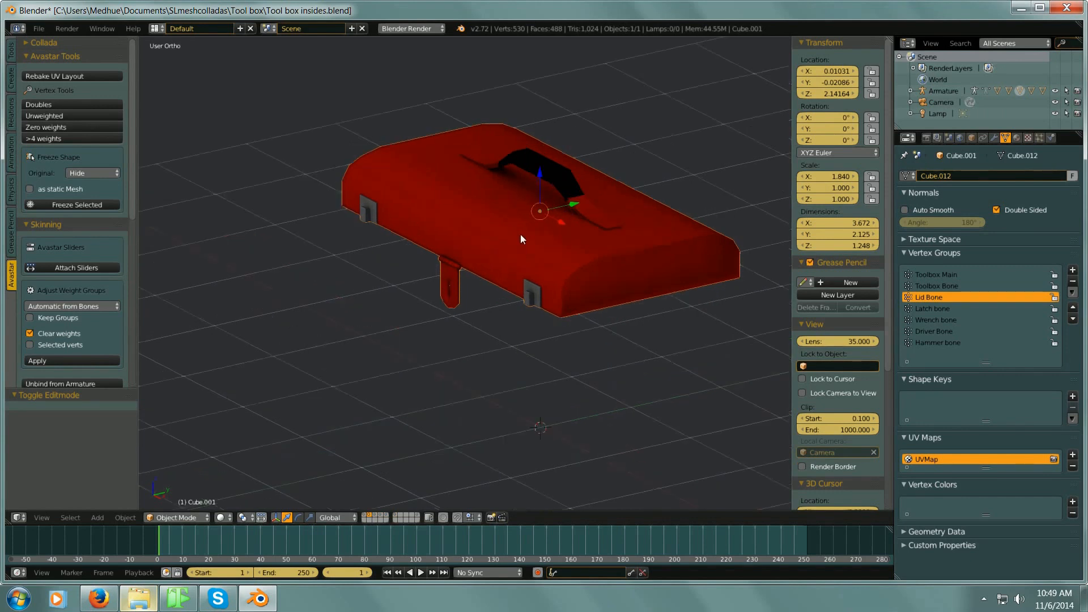
{"action": "left_click", "coordinate": [192, 518]}
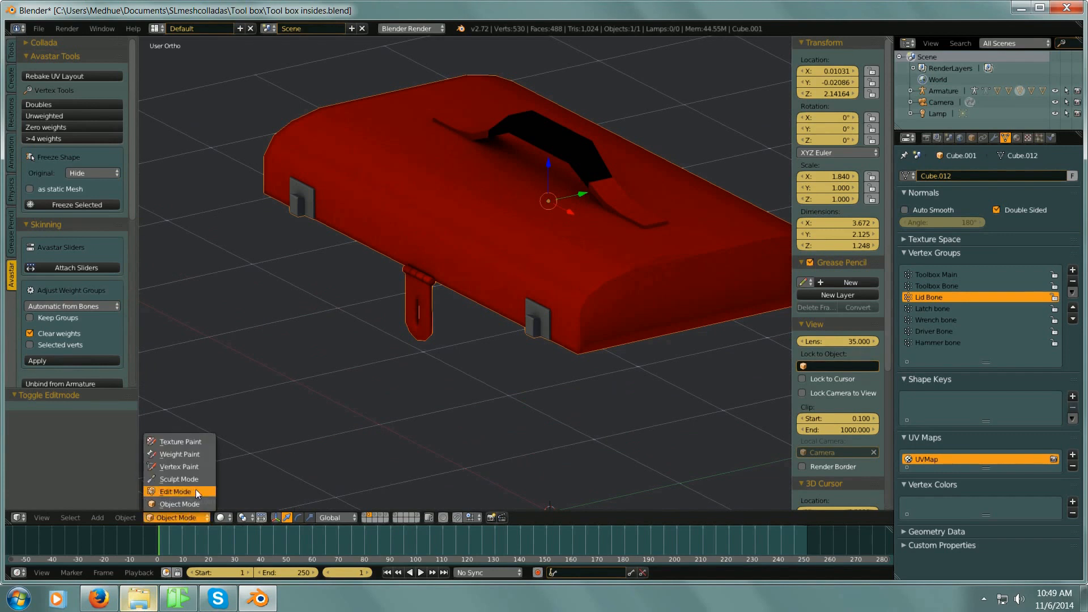
{"action": "left_click", "coordinate": [197, 504]}
Step: Select a face on the lid's latch and grow the selection over the whole latch plate
{"action": "mouse_move", "coordinate": [421, 329]}
{"action": "middle_mouse_down"}
{"action": "mouse_move", "coordinate": [416, 311]}
{"action": "mouse_move", "coordinate": [427, 312]}
{"action": "middle_mouse_up"}
{"action": "right_click", "coordinate": [434, 317]}
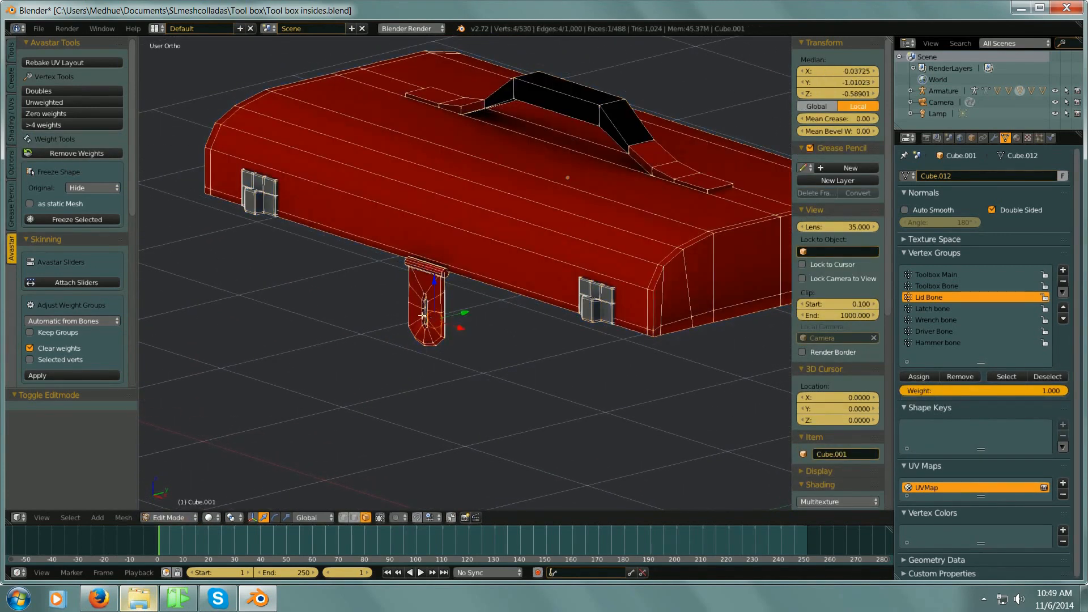
{"action": "scroll", "coordinate": [448, 337], "scroll_direction": "up", "scroll_amount": 4}
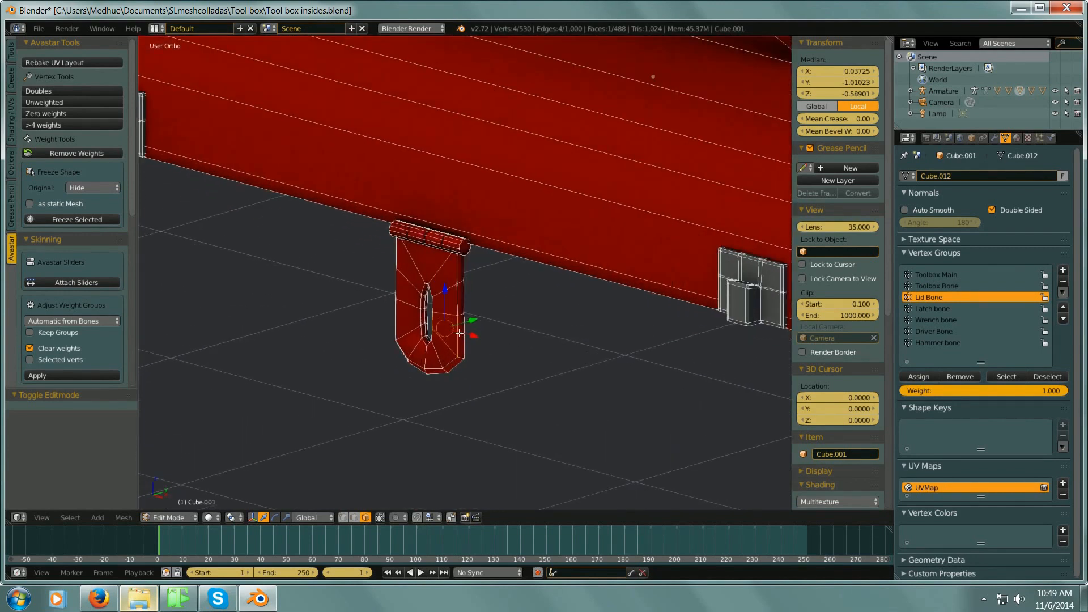
{"action": "key", "text": "ctrl+KP_Add"}
{"action": "key", "text": "ctrl+KP_Add"}
{"action": "key", "text": "ctrl+KP_Add"}
{"action": "key", "text": "ctrl+KP_Add"}
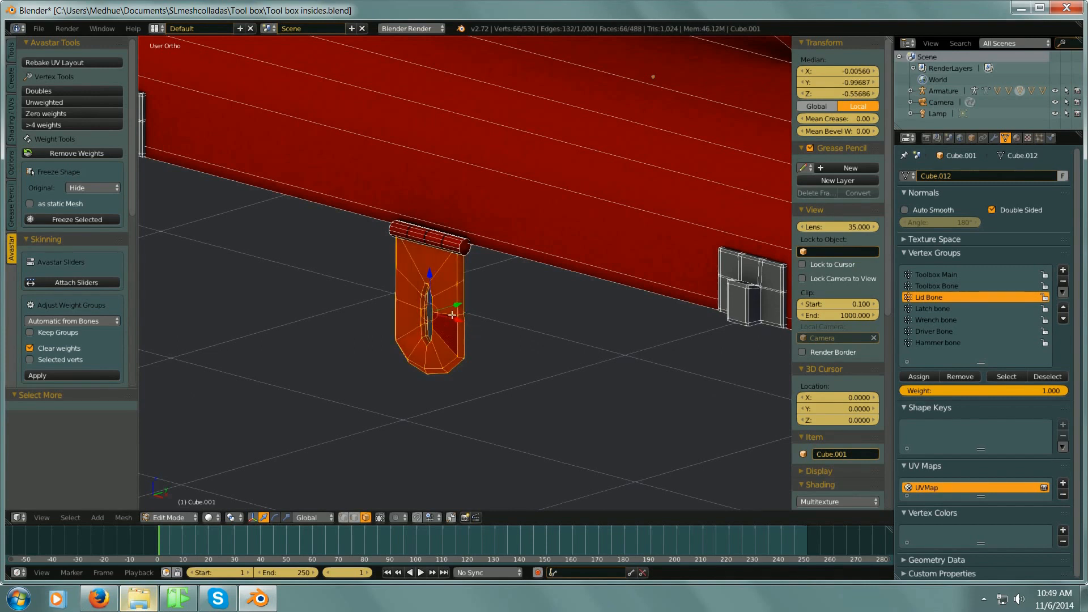
Step: Add the latch's hinge cylinder to the selection and assign the whole latch to the Latch bone vertex group at weight 1.000
{"action": "scroll", "coordinate": [511, 249], "scroll_direction": "up", "scroll_amount": 7}
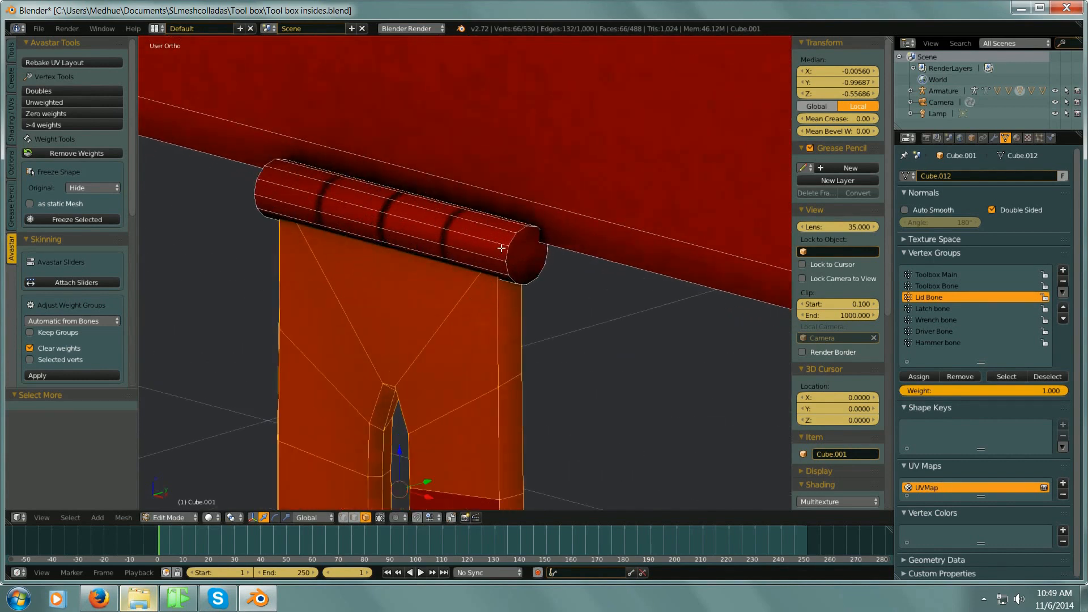
{"action": "right_click", "coordinate": [499, 249], "text": "shift"}
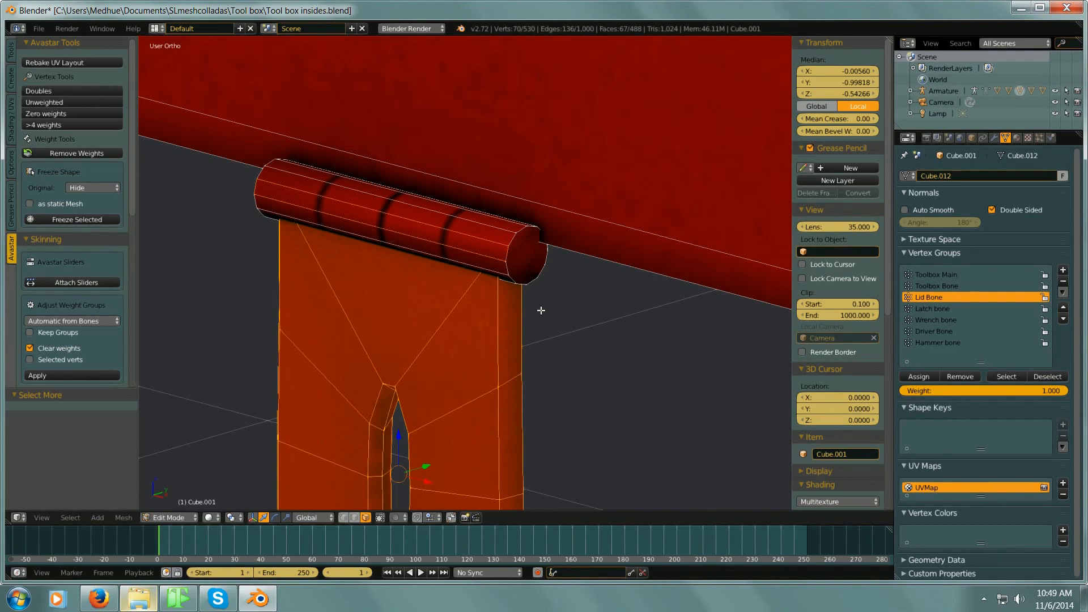
{"action": "key", "text": "ctrl+l"}
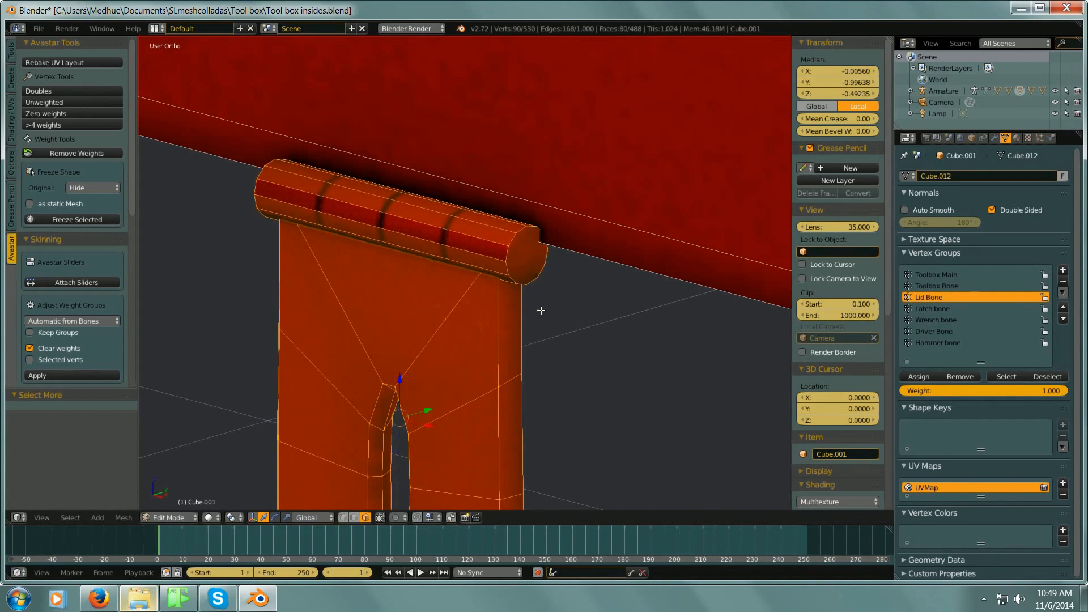
{"action": "scroll", "coordinate": [508, 252], "scroll_direction": "down", "scroll_amount": 4}
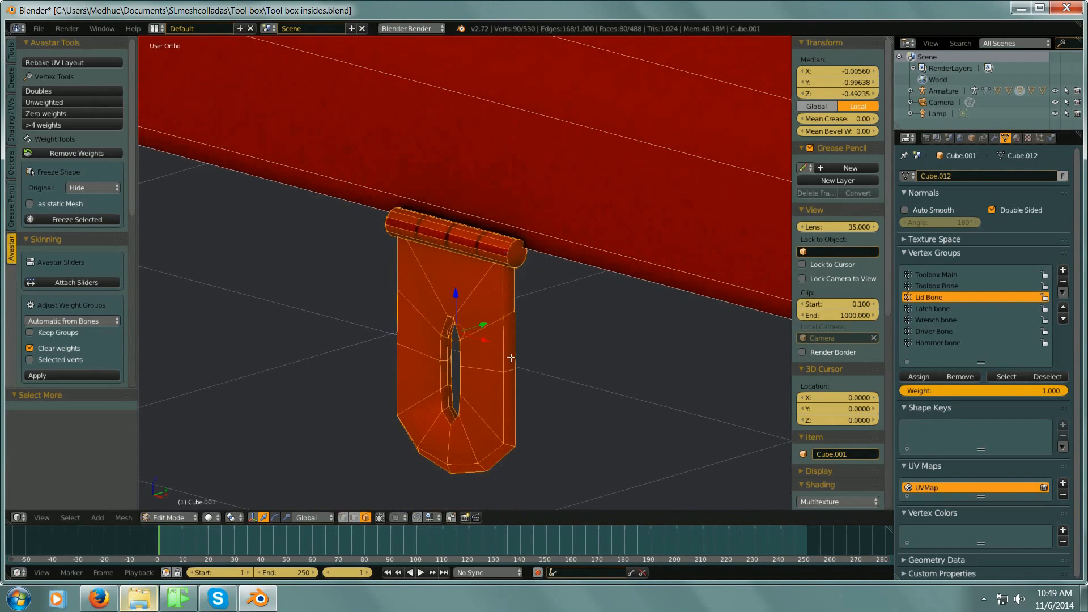
{"action": "middle_click_drag", "start_coordinate": [508, 360], "coordinate": [470, 314]}
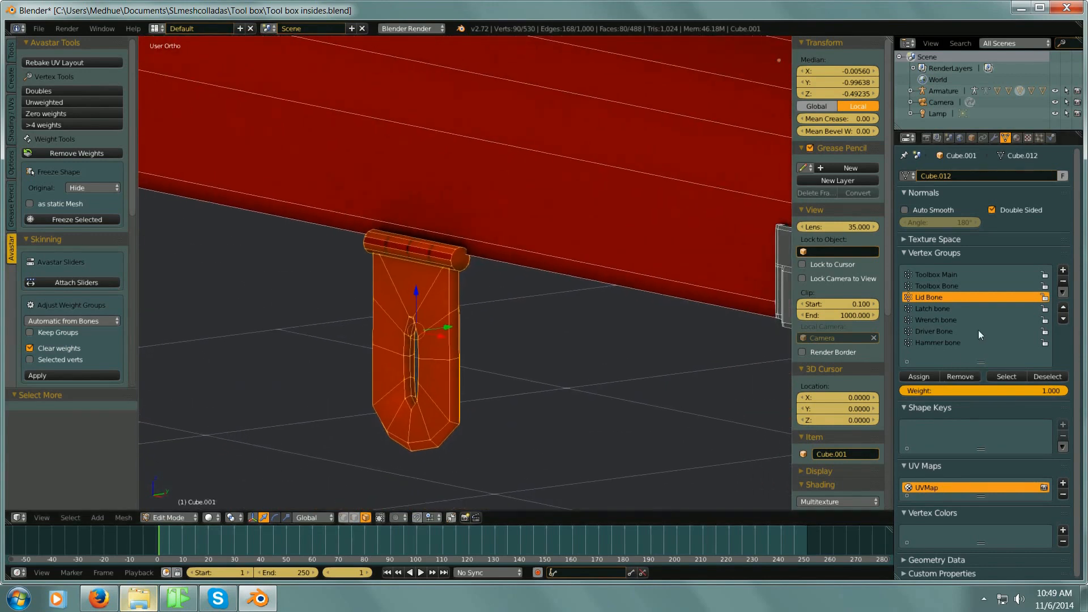
{"action": "left_click", "coordinate": [945, 308]}
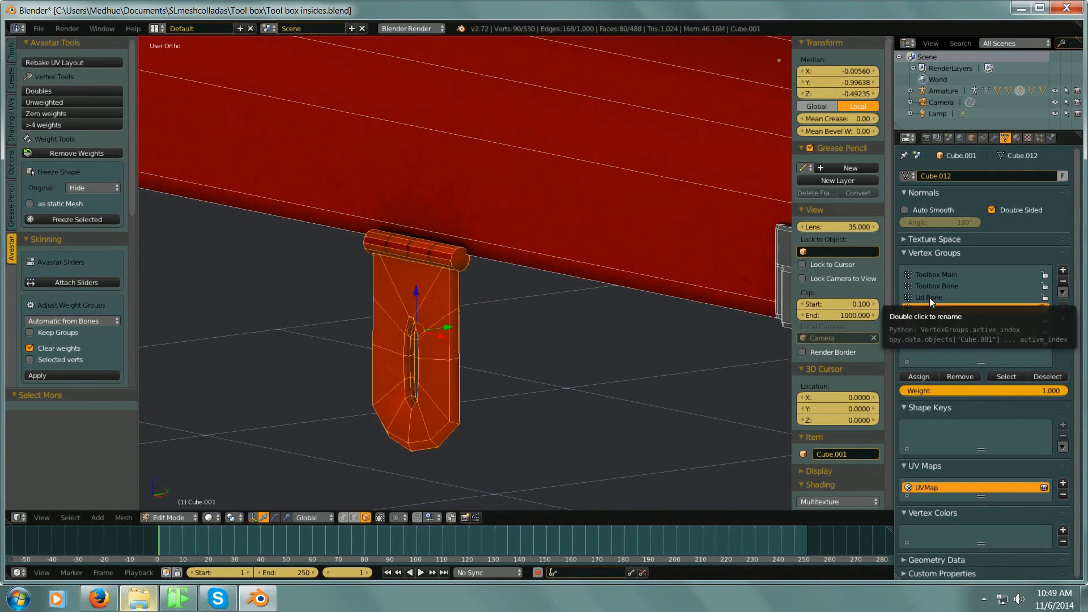
Step: Clear the selection, select the Lid Bone group's vertices and remove them all from that vertex group
{"action": "key", "text": "a"}
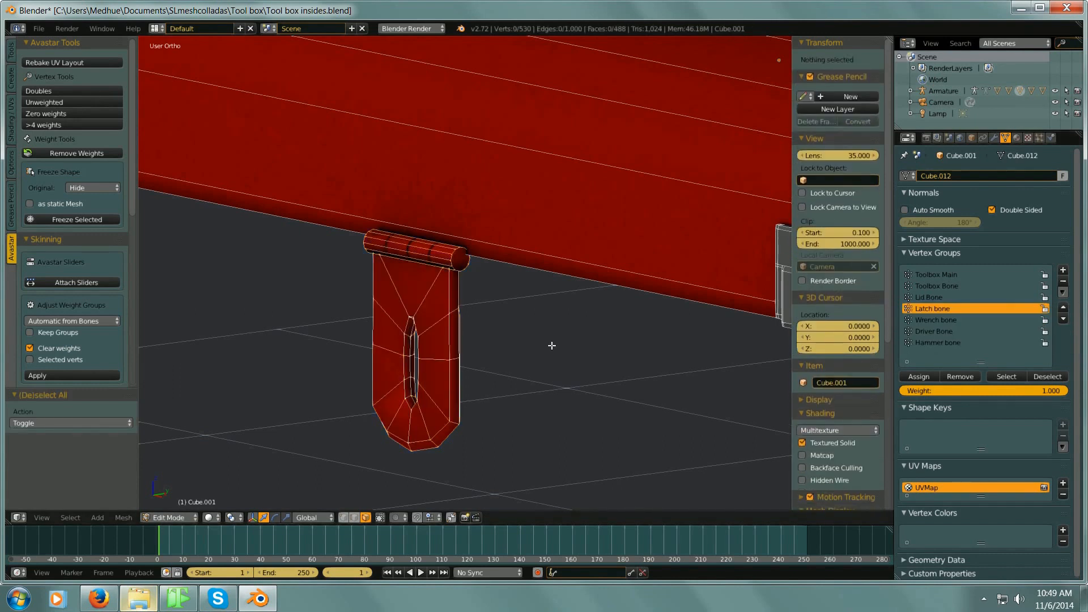
{"action": "scroll", "coordinate": [551, 345], "scroll_direction": "down", "scroll_amount": 5}
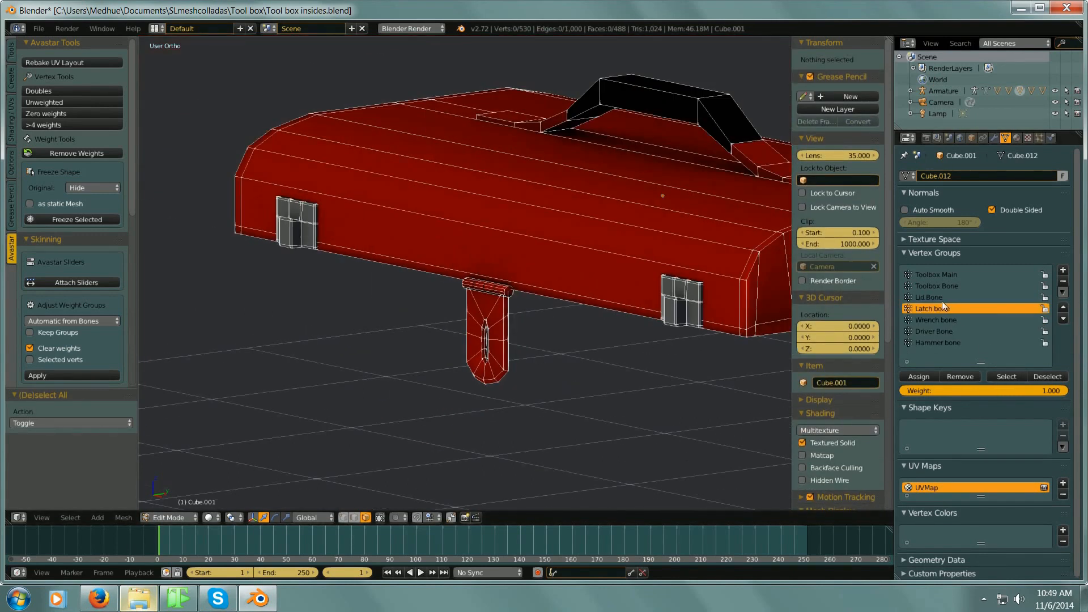
{"action": "left_click", "coordinate": [942, 299]}
{"action": "left_click", "coordinate": [998, 376]}
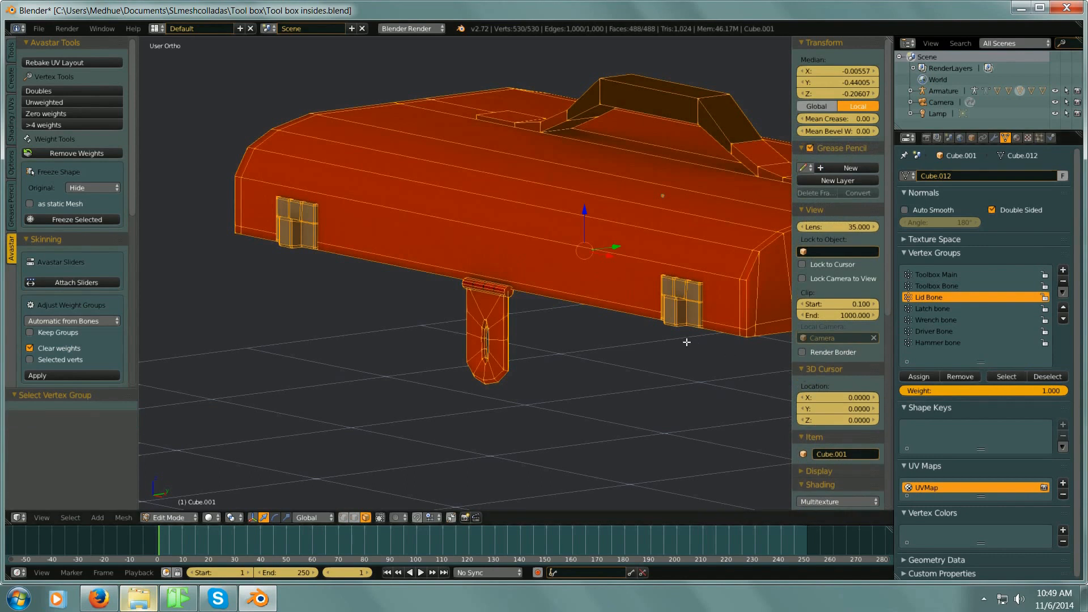
{"action": "middle_click_drag", "start_coordinate": [656, 349], "coordinate": [622, 348], "text": "shift"}
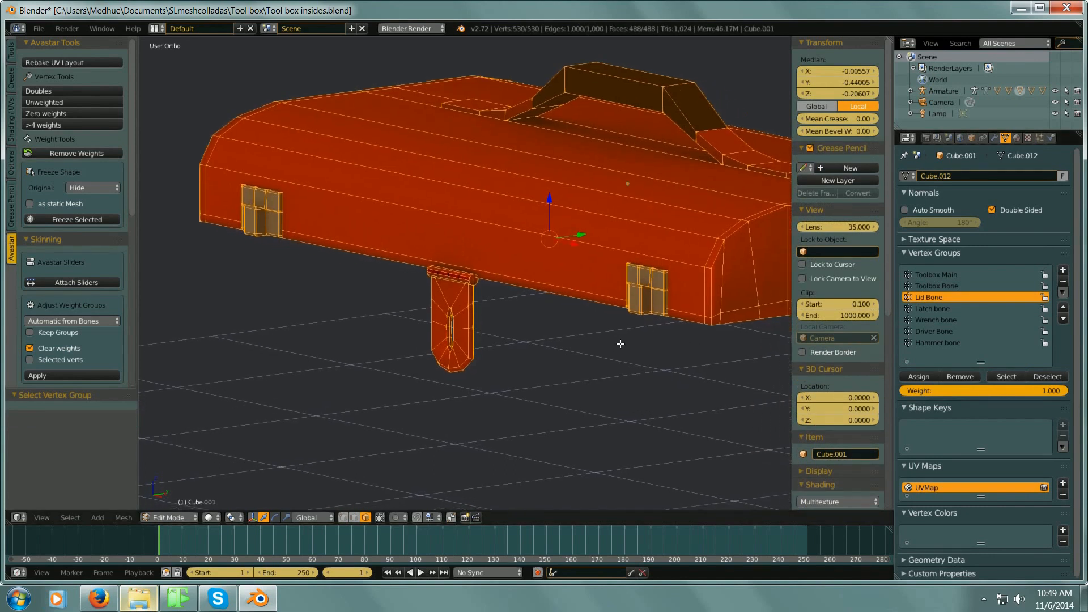
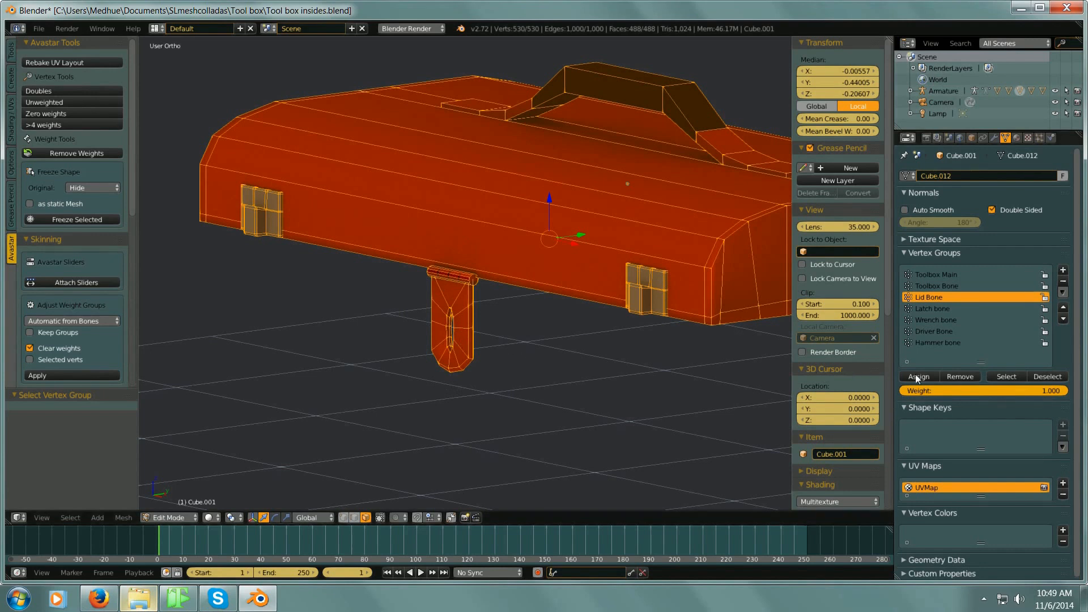
{"action": "left_click", "coordinate": [954, 376]}
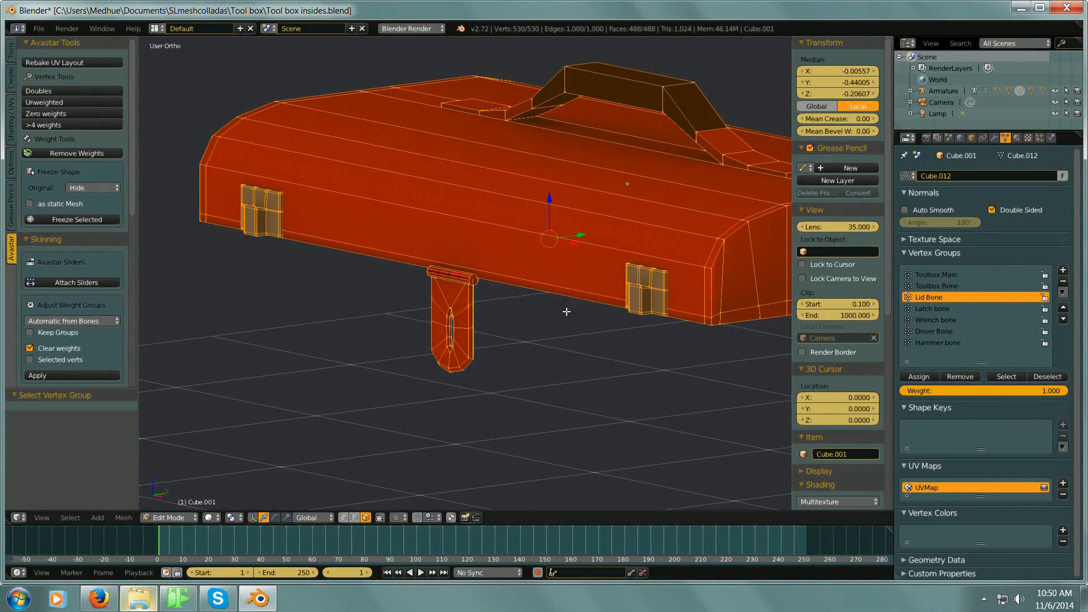
Step: Check which vertices belong to the Latch bone group by selecting only its members
{"action": "left_click", "coordinate": [932, 310]}
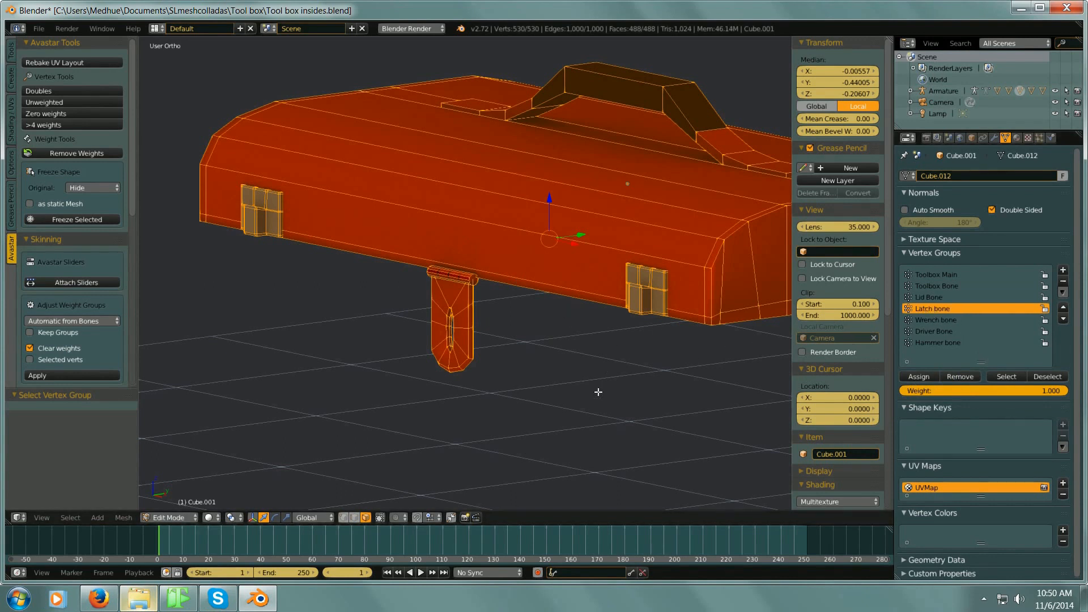
{"action": "key", "text": "a"}
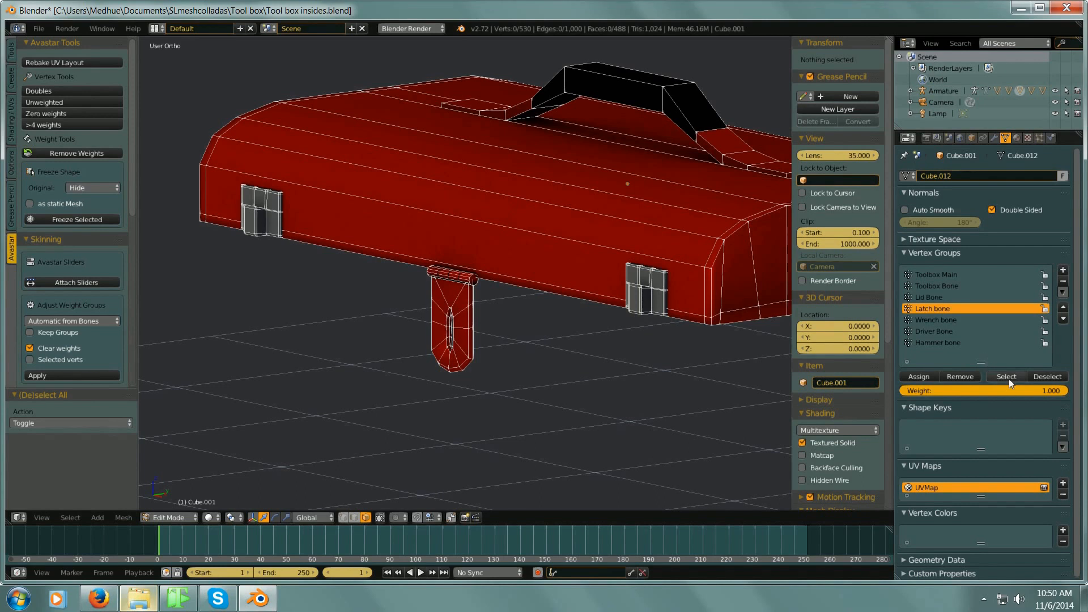
{"action": "left_click", "coordinate": [1008, 377]}
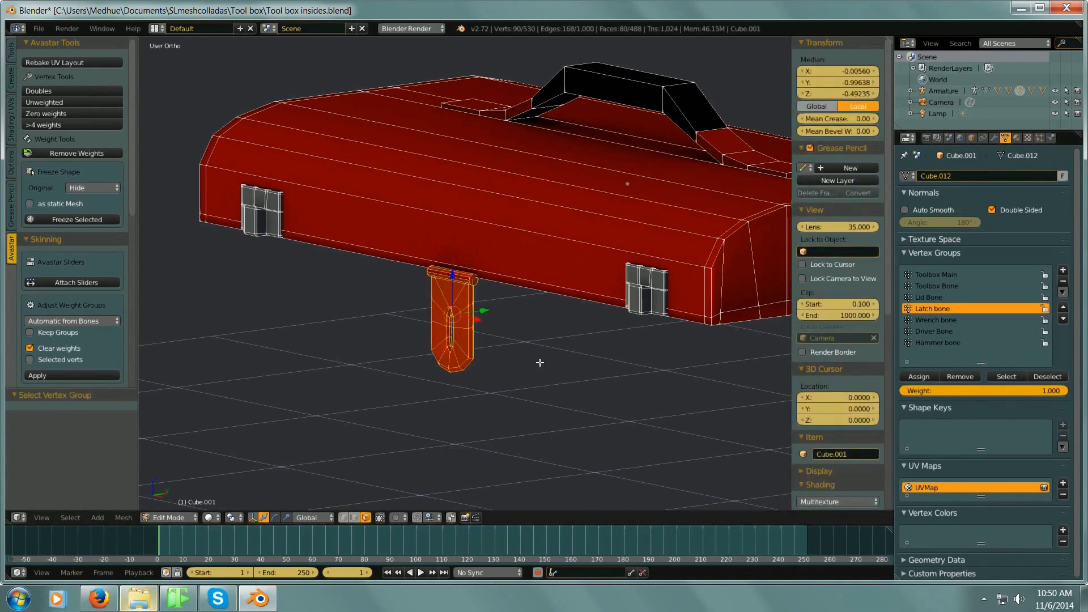
Step: Select all of the lid mesh except the Latch bone vertices and assign it to the Lid Bone vertex group at weight 1.000
{"action": "key", "text": "a"}
{"action": "key", "text": "a"}
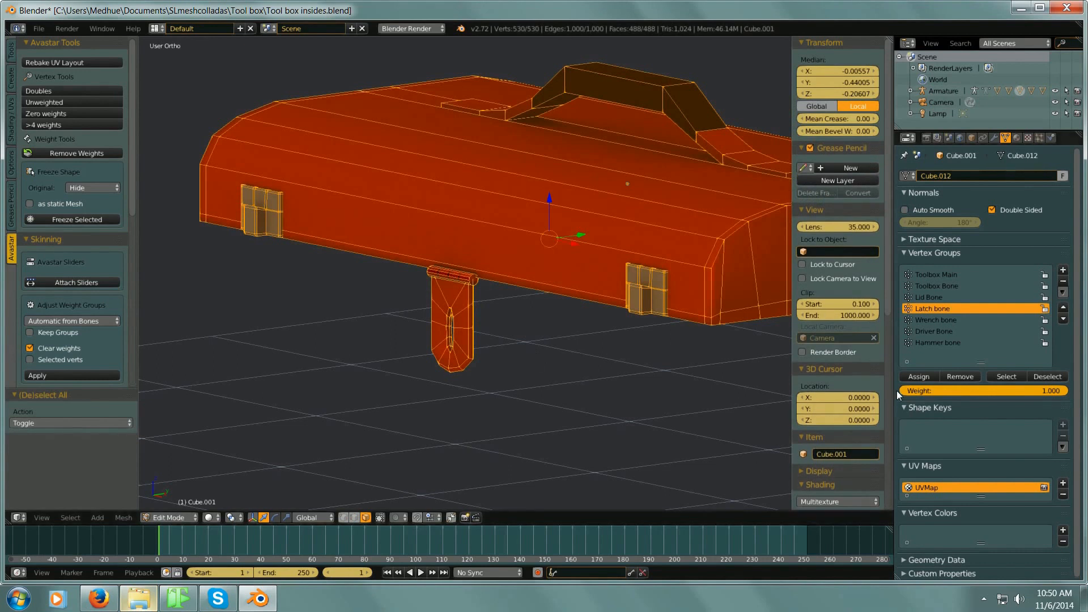
{"action": "left_click", "coordinate": [918, 377]}
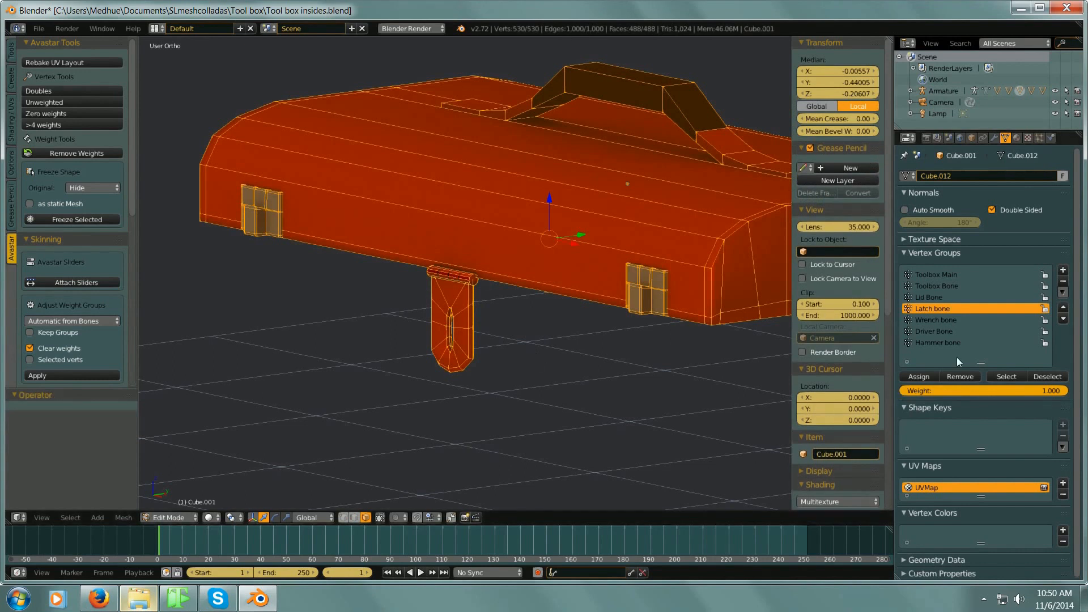
{"action": "left_click", "coordinate": [1044, 377]}
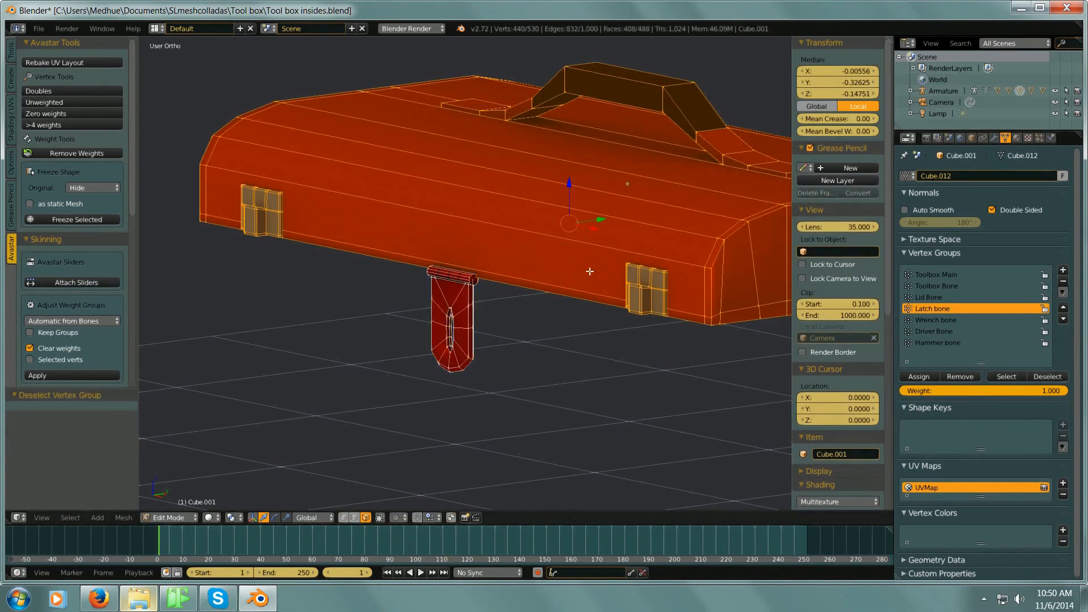
{"action": "middle_click_drag", "start_coordinate": [589, 272], "coordinate": [514, 255], "text": "shift"}
{"action": "left_click", "coordinate": [932, 298]}
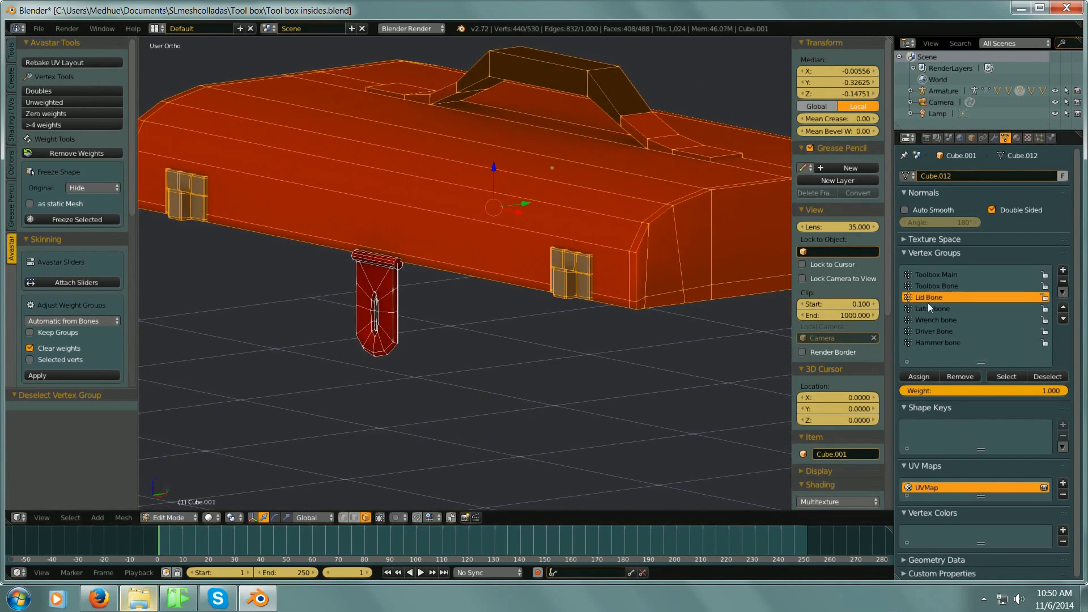
{"action": "left_click", "coordinate": [906, 376]}
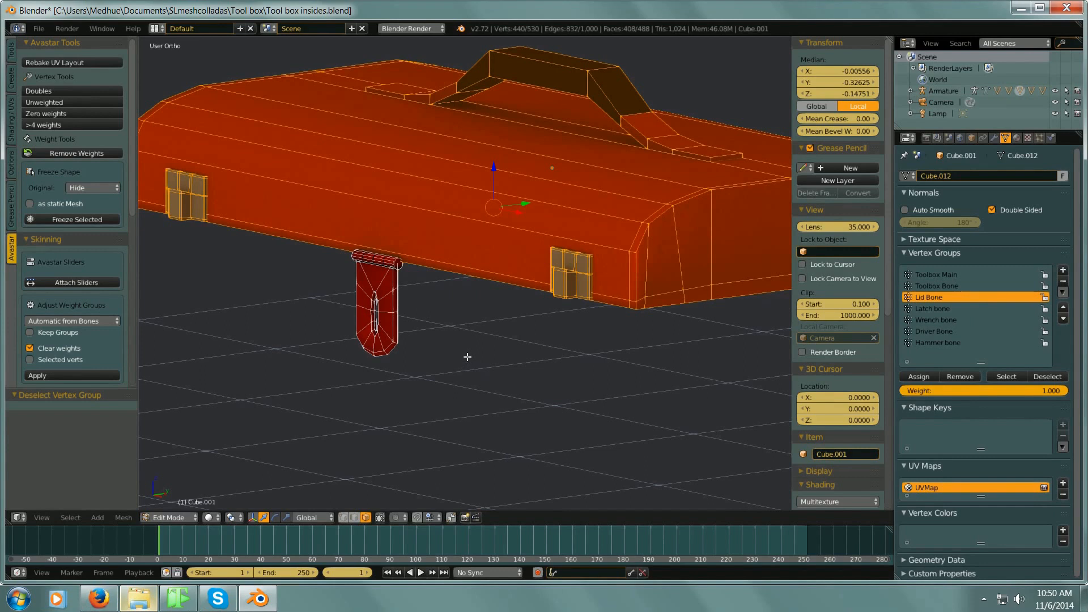
Step: Check the Lid Bone and Latch bone vertex groups in turn by selecting each group's vertices
{"action": "key", "text": "a"}
{"action": "key", "text": "a"}
{"action": "key", "text": "a"}
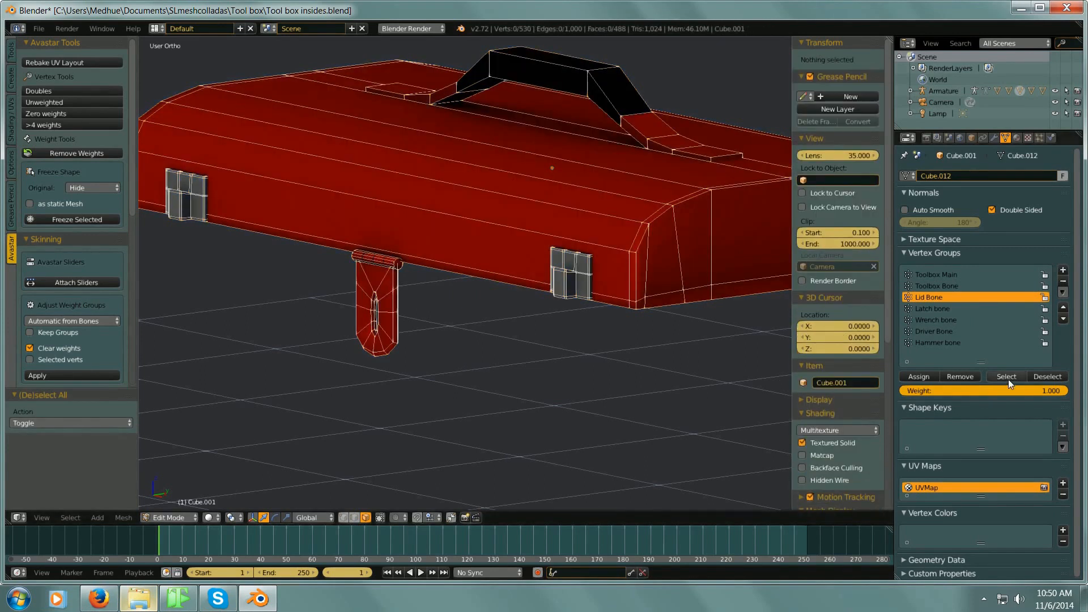
{"action": "left_click", "coordinate": [1007, 377]}
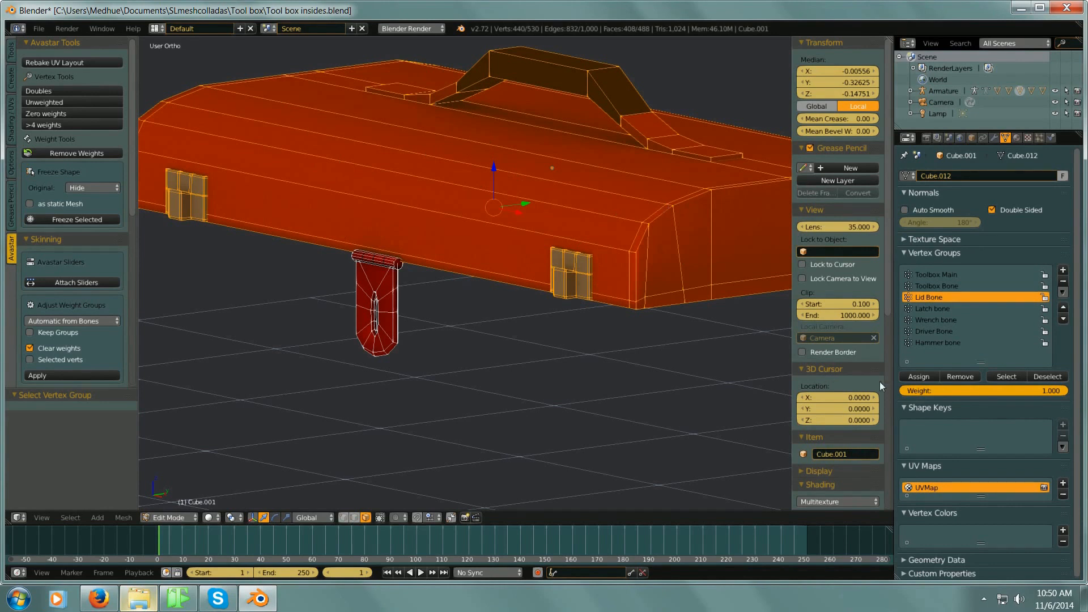
{"action": "left_click", "coordinate": [1039, 376]}
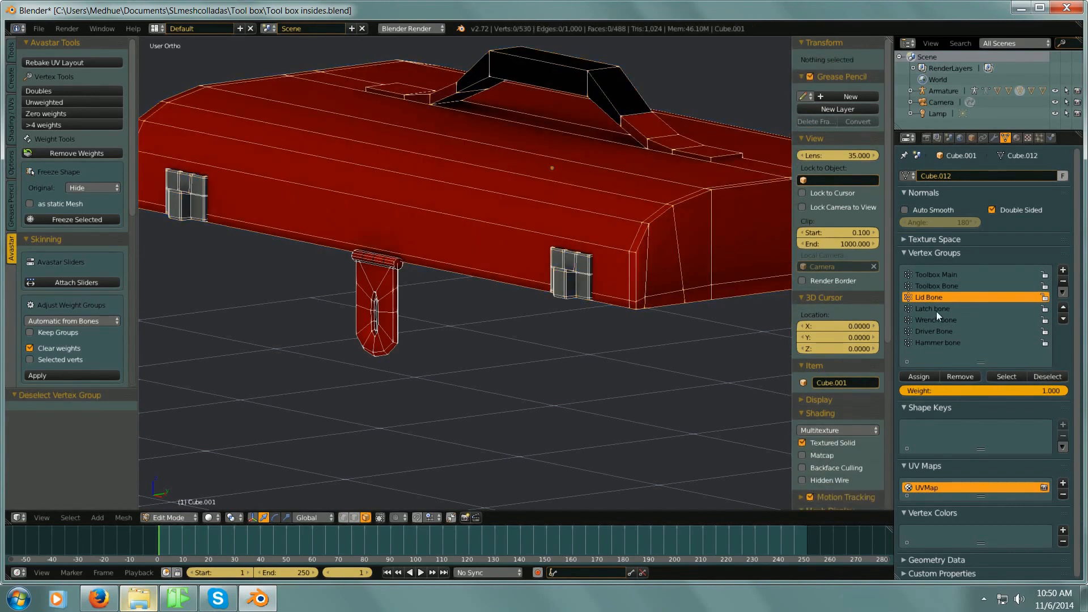
{"action": "left_click", "coordinate": [936, 310]}
{"action": "left_click", "coordinate": [1006, 377]}
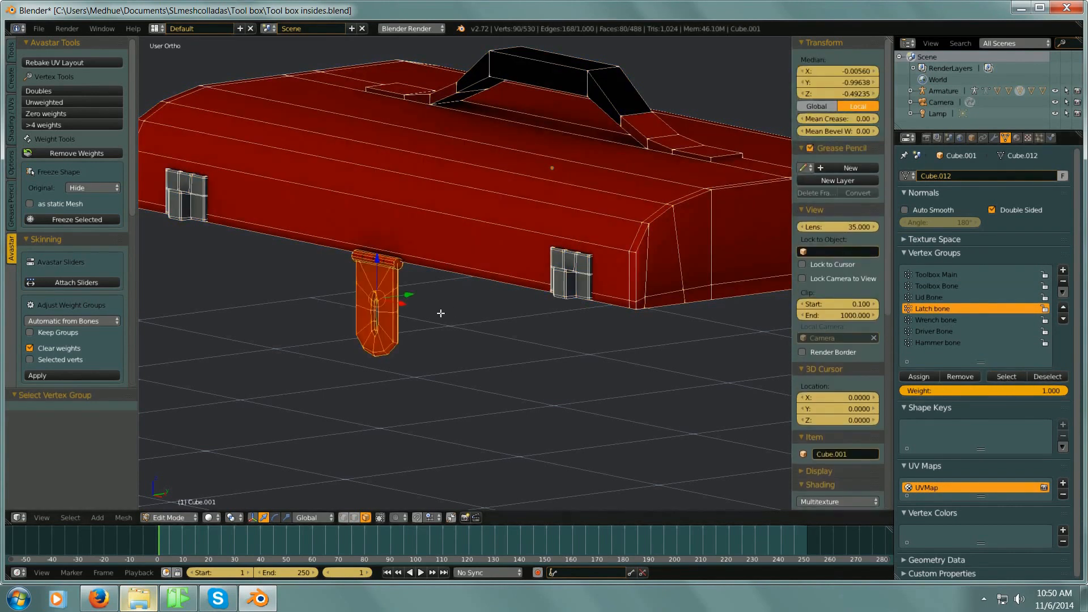
{"action": "middle_click_drag", "start_coordinate": [372, 294], "coordinate": [555, 366]}
{"action": "scroll", "coordinate": [556, 366], "scroll_direction": "down", "scroll_amount": 10}
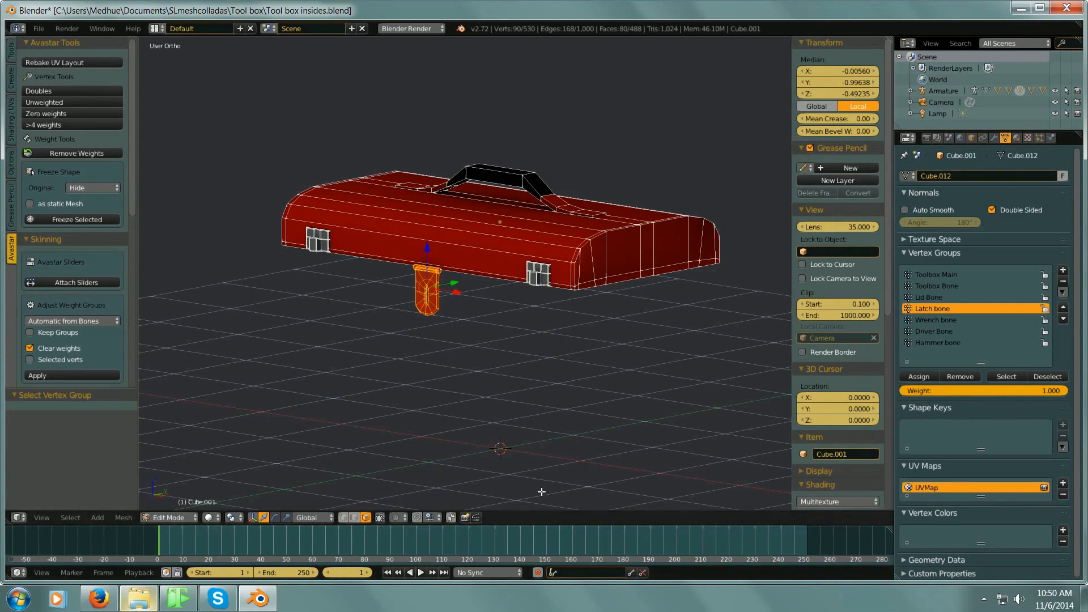
Step: Return to Object Mode, show only the wrench's layer and select the wrench
{"action": "left_click", "coordinate": [186, 520]}
{"action": "left_click", "coordinate": [189, 508]}
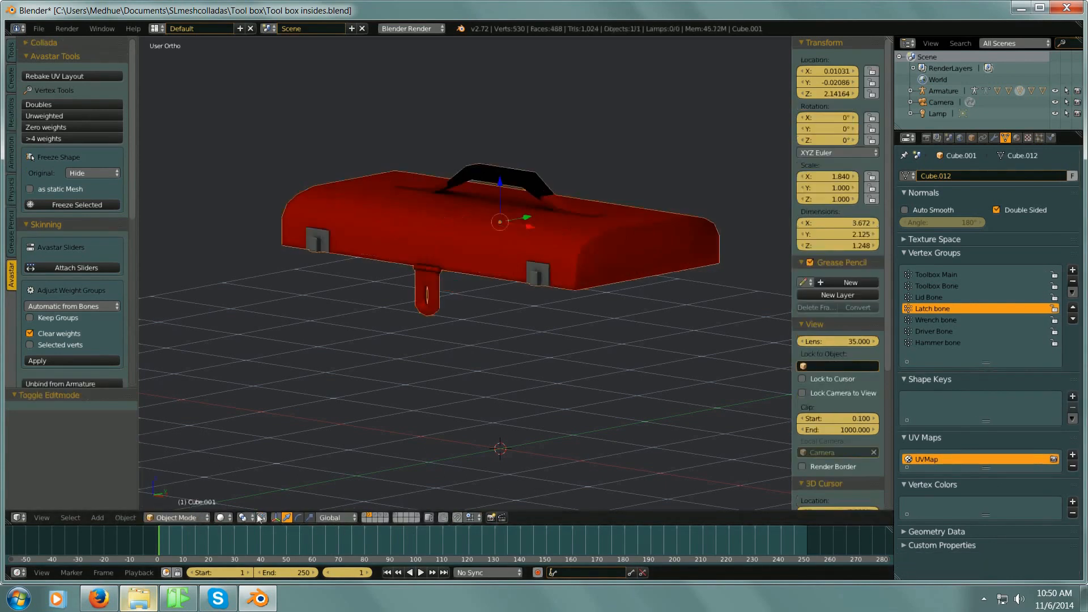
{"action": "left_click", "coordinate": [387, 518]}
{"action": "scroll", "coordinate": [527, 261], "scroll_direction": "up", "scroll_amount": 5}
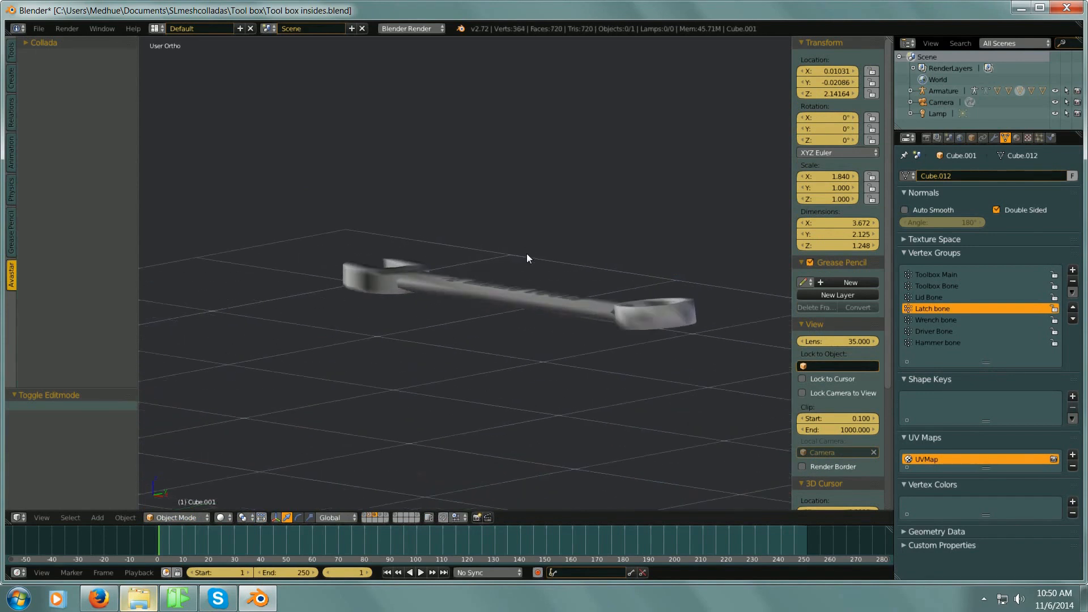
{"action": "right_click", "coordinate": [543, 315]}
{"action": "middle_click_drag", "start_coordinate": [542, 311], "coordinate": [605, 376]}
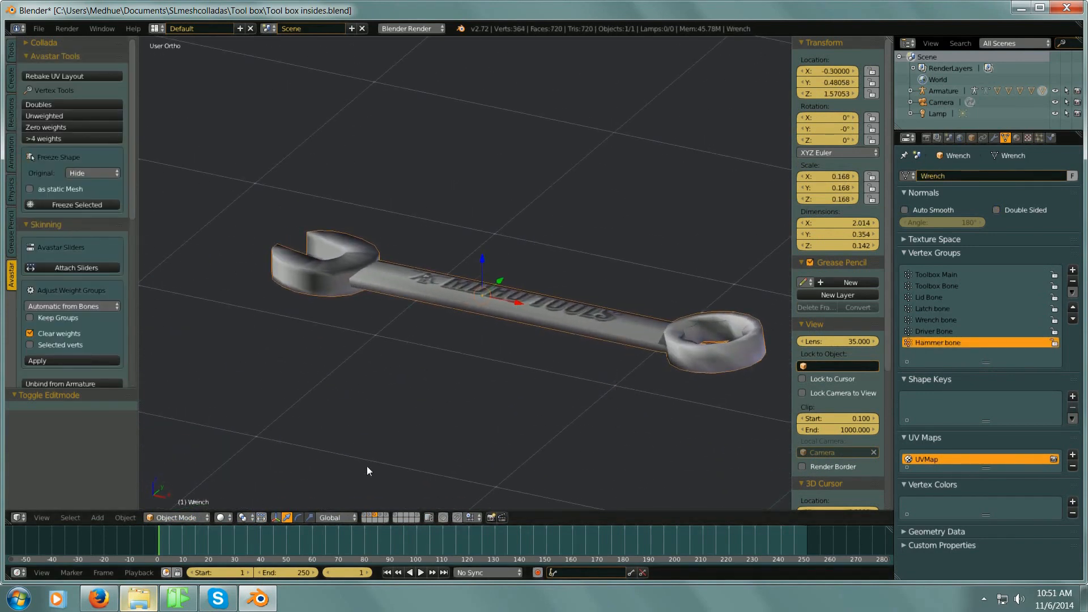
Step: In Edit Mode, select the wrench's entire mesh and assign it to the Wrench bone vertex group at weight 1.000
{"action": "key", "text": "Tab"}
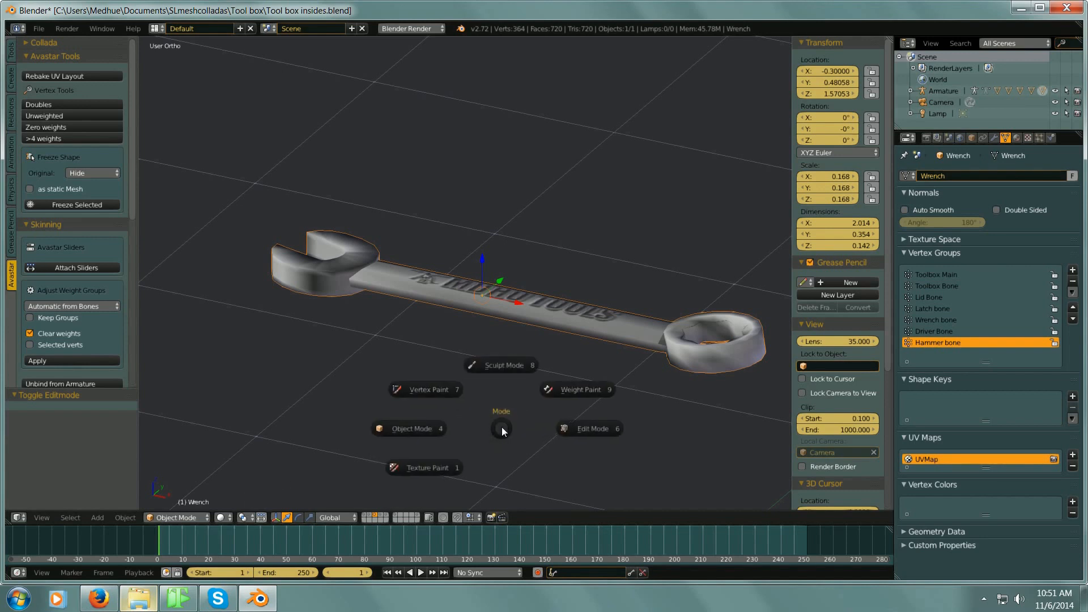
{"action": "left_click", "coordinate": [576, 426]}
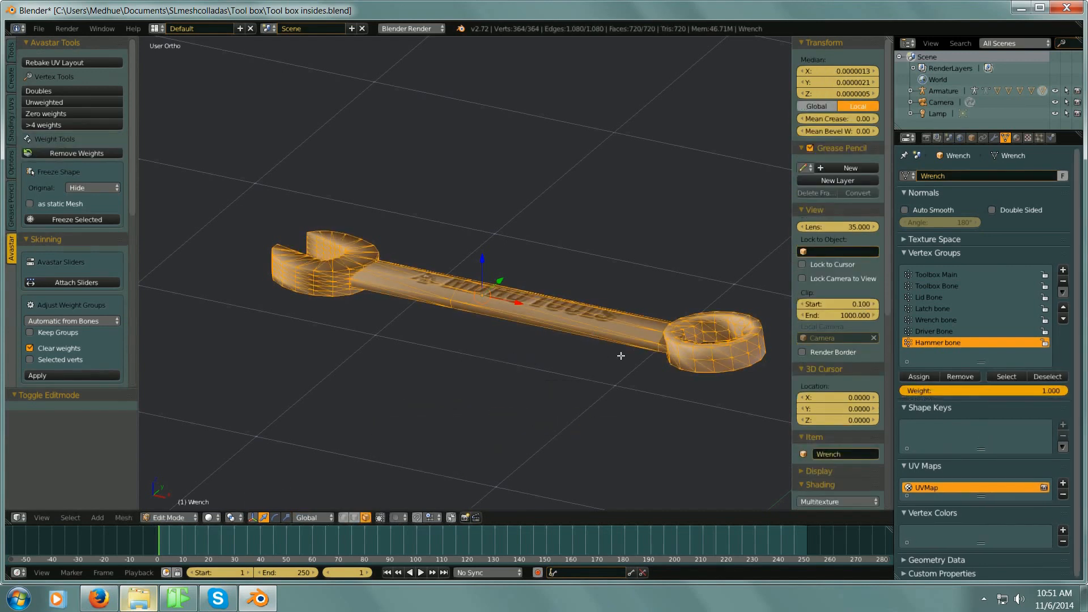
{"action": "key", "text": "a"}
{"action": "key", "text": "a"}
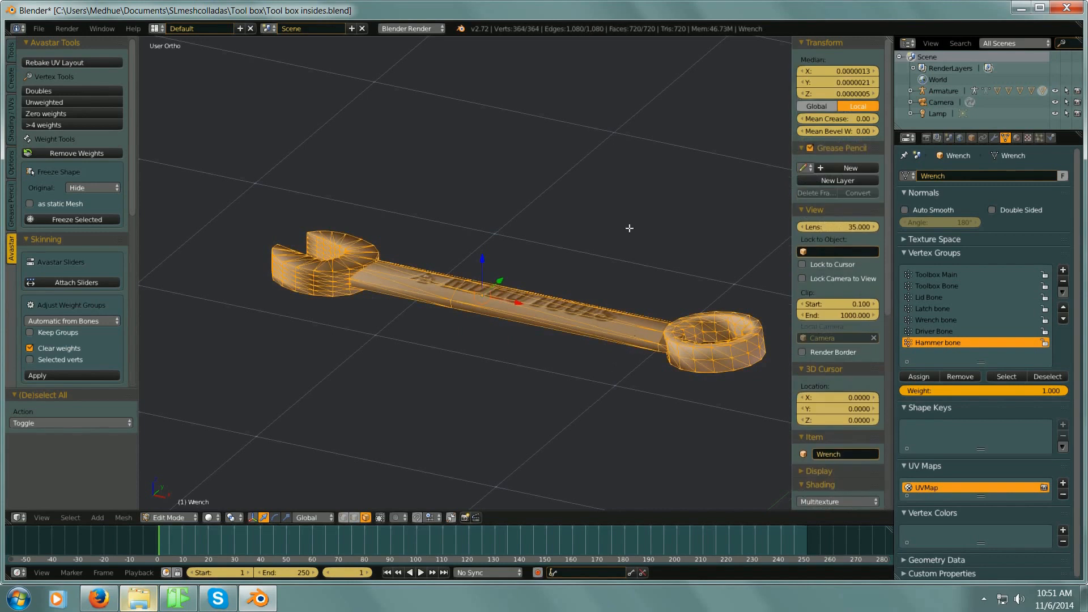
{"action": "left_click", "coordinate": [932, 319]}
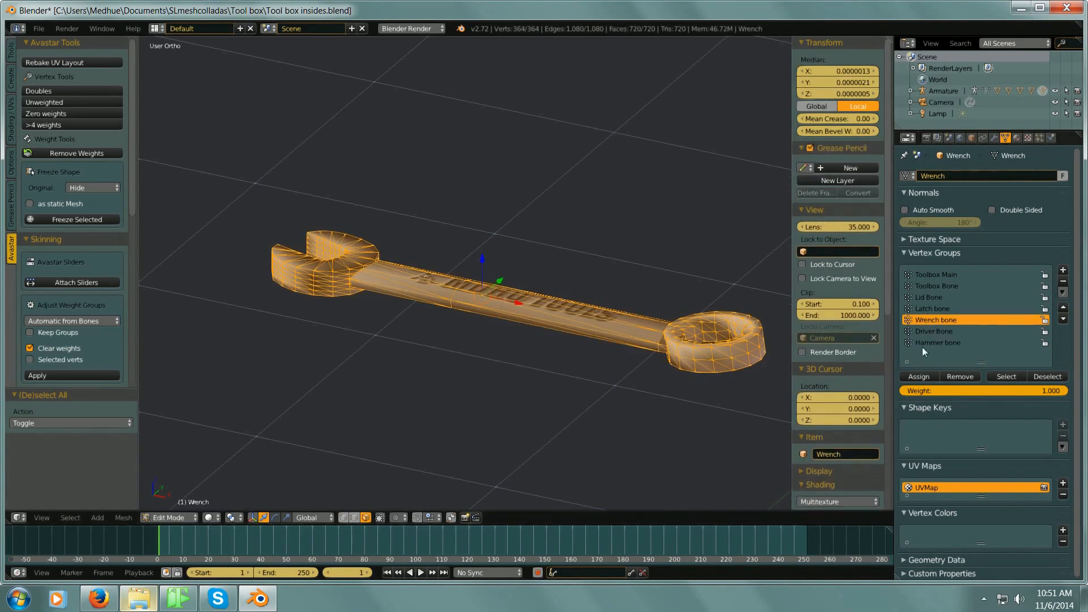
{"action": "left_click", "coordinate": [919, 377]}
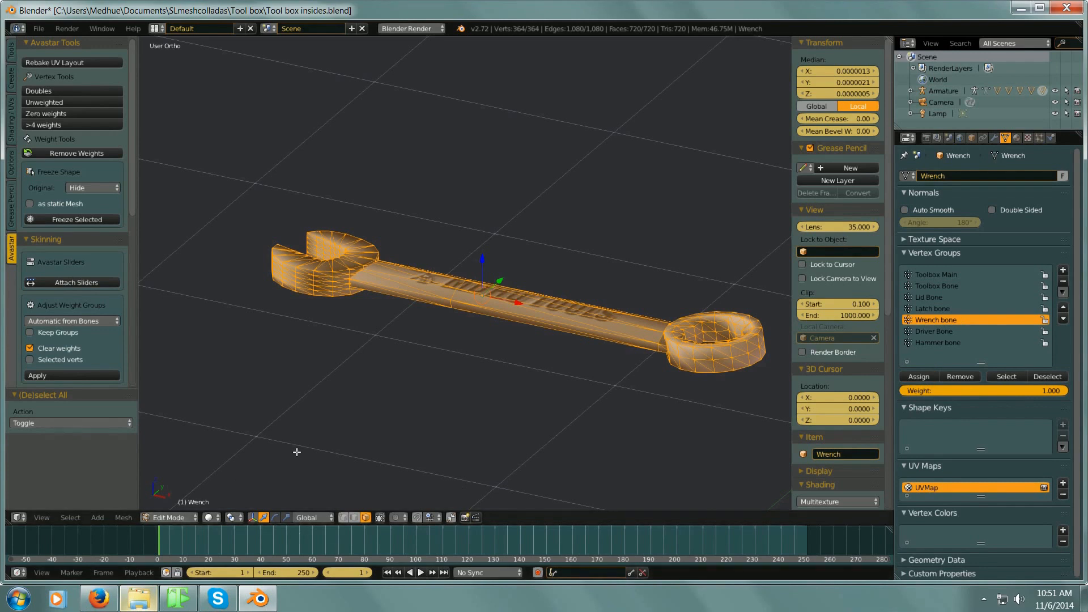
Step: Return to Object Mode, show only the hammer's layer and select the hammer
{"action": "key", "text": "Tab"}
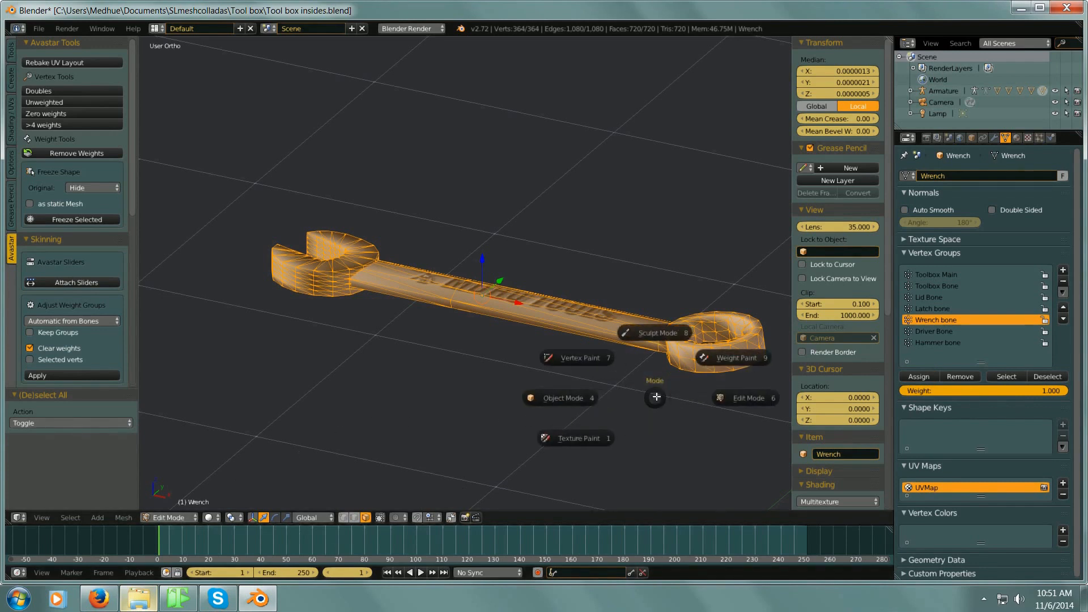
{"action": "left_click", "coordinate": [575, 396]}
{"action": "left_click", "coordinate": [194, 517]}
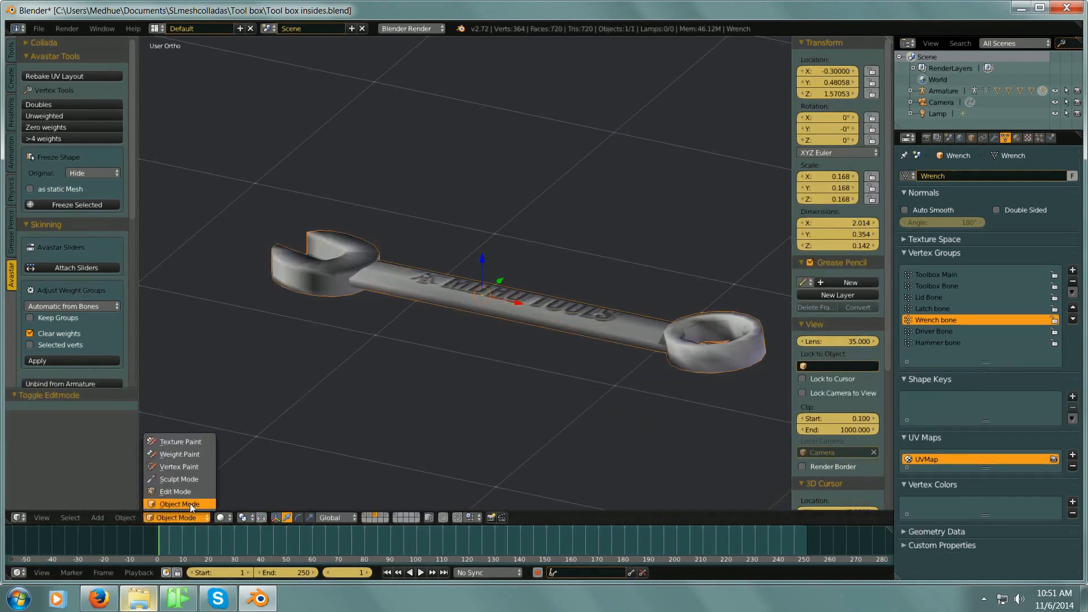
{"action": "left_click", "coordinate": [381, 517]}
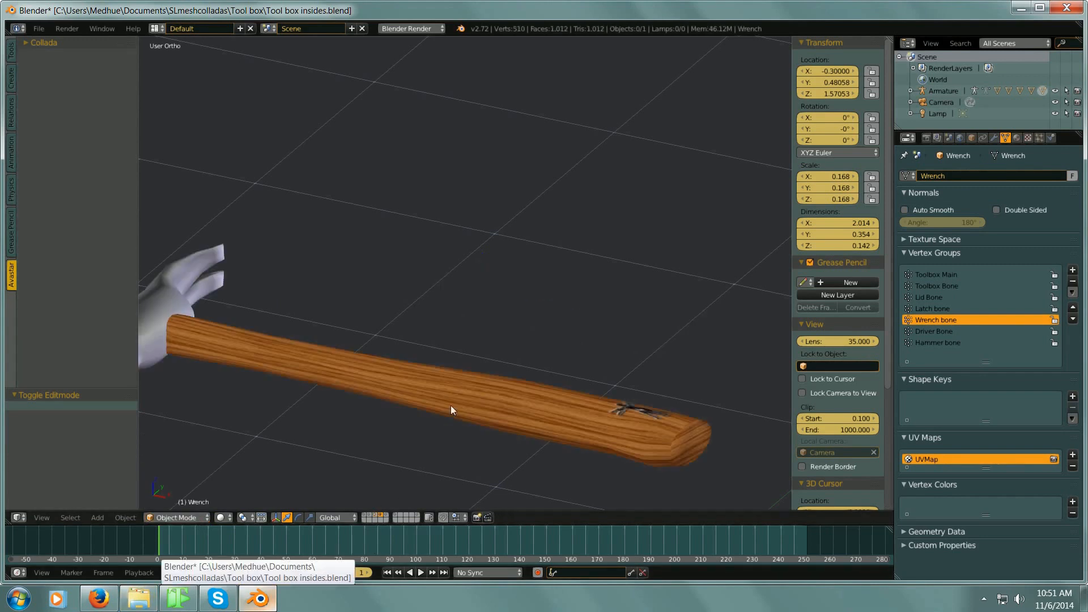
{"action": "right_click", "coordinate": [465, 392]}
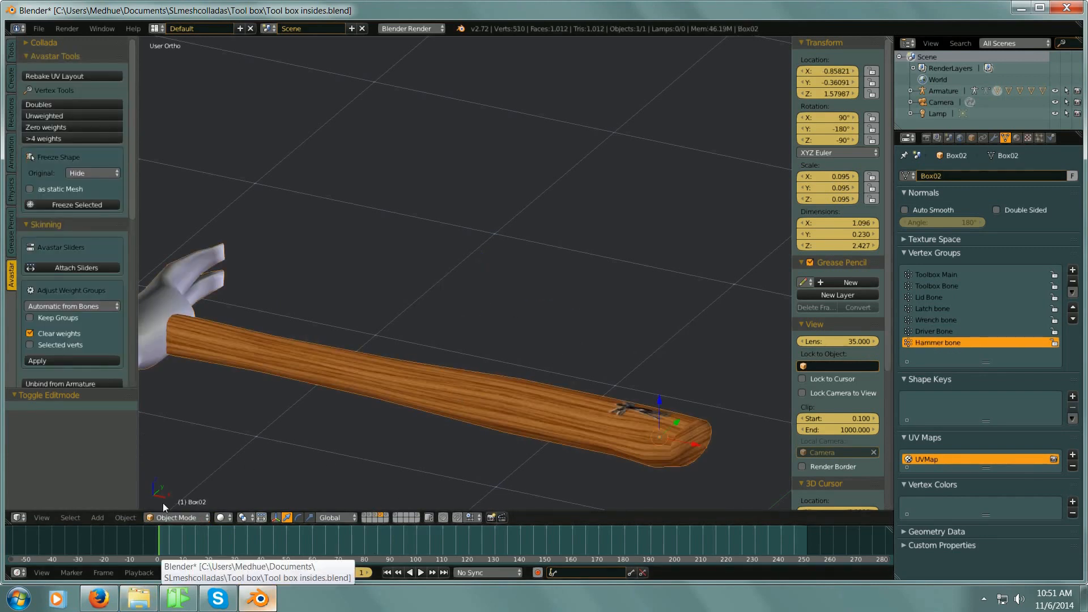
Step: Enter Edit Mode on the hammer and select its entire mesh, including head and handle
{"action": "left_click", "coordinate": [171, 518]}
{"action": "left_click", "coordinate": [175, 489]}
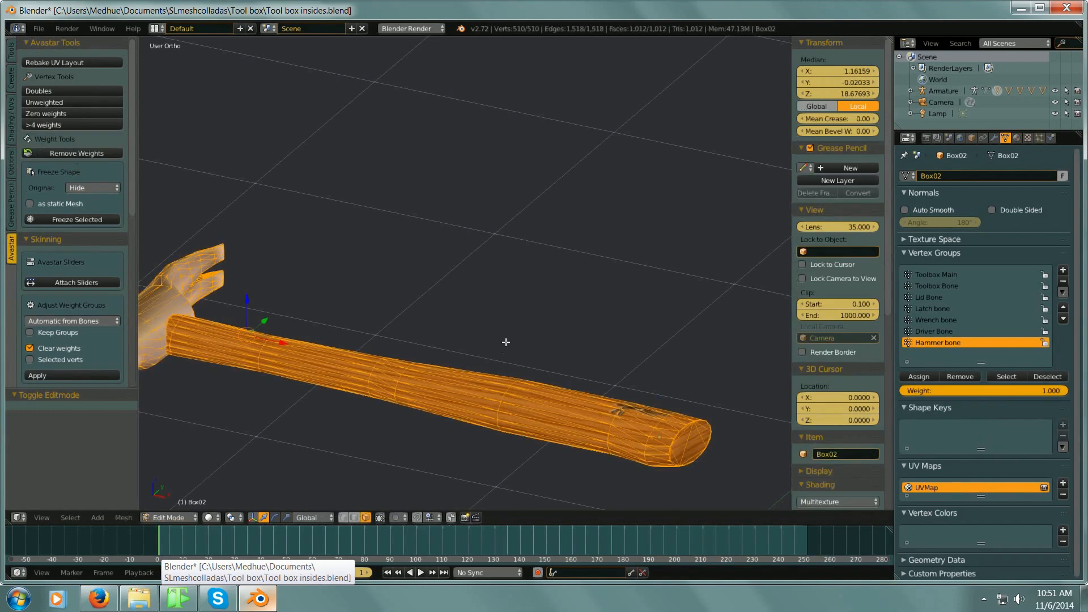
{"action": "key", "text": "a"}
{"action": "key", "text": "a"}
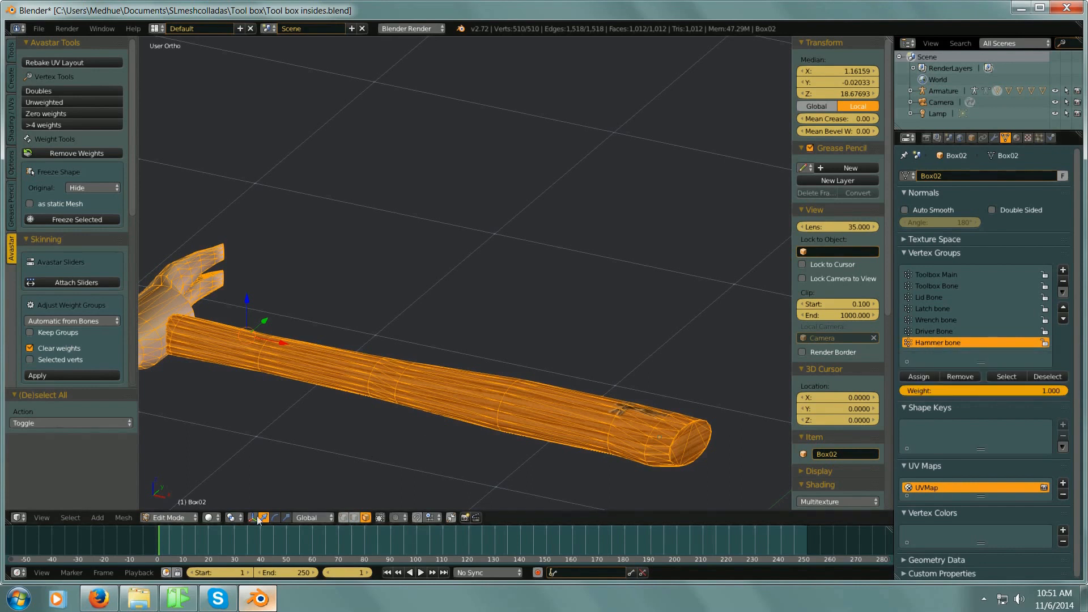
Step: Return the hammer to Object Mode, show only the screwdriver's layer and select the screwdriver
{"action": "left_click", "coordinate": [174, 517]}
{"action": "left_click", "coordinate": [172, 511]}
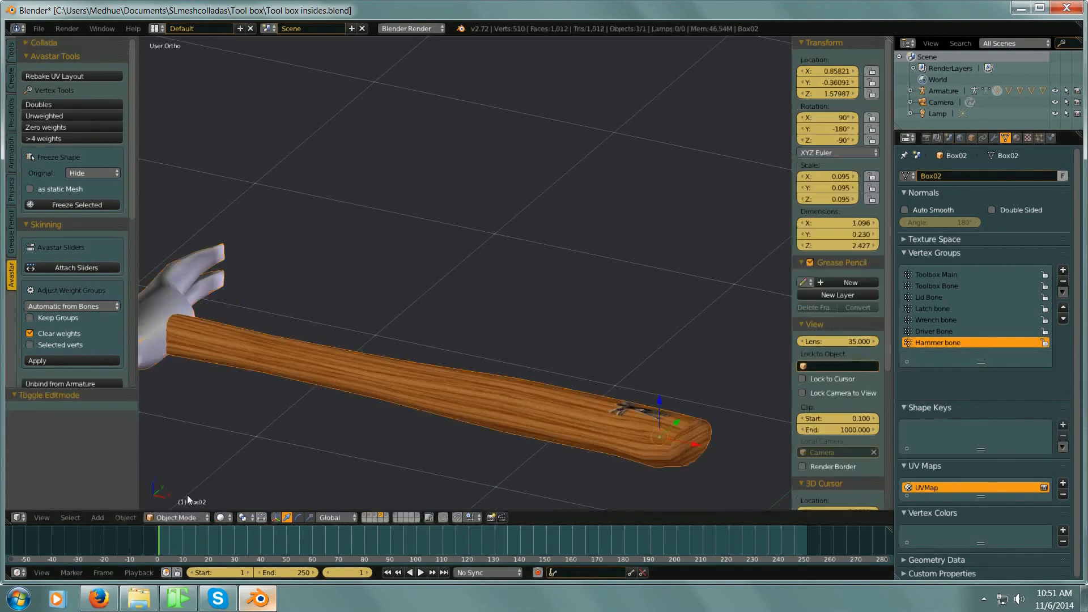
{"action": "left_click", "coordinate": [387, 514]}
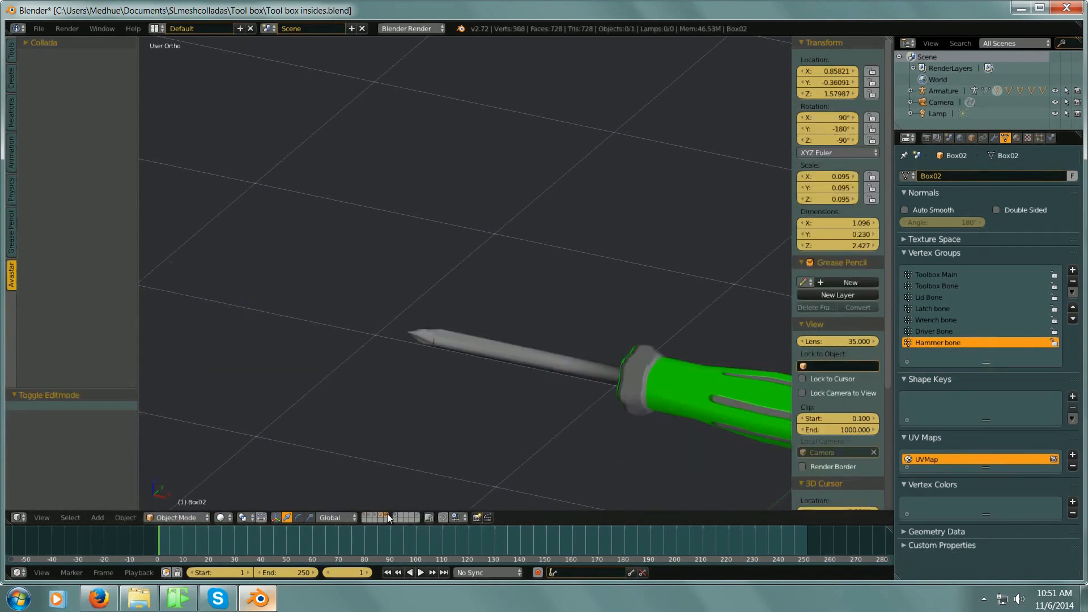
{"action": "right_click", "coordinate": [476, 368]}
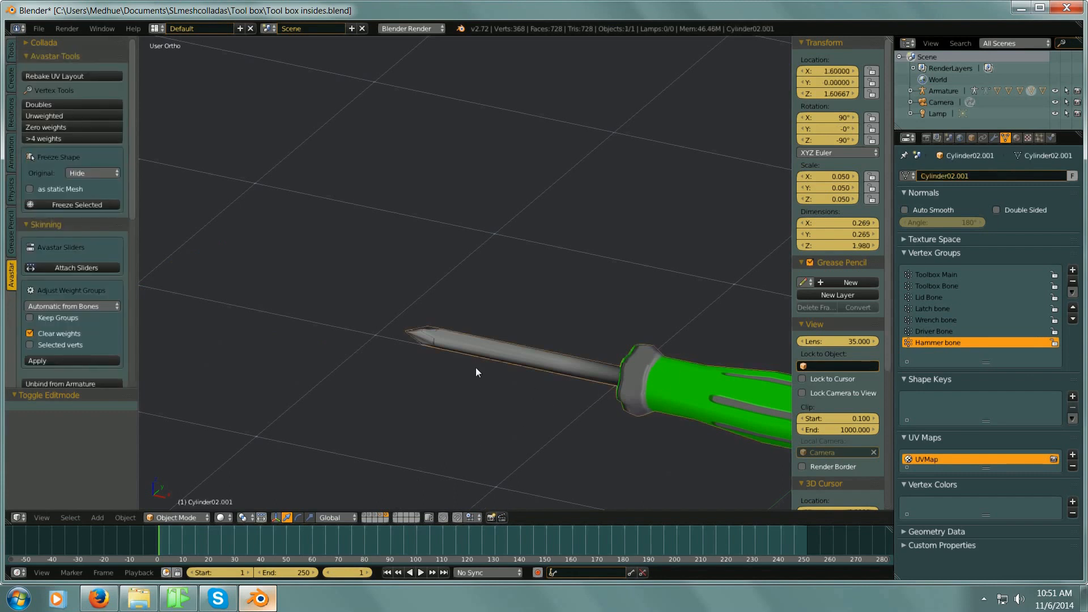
Step: Assign all of the screwdriver's vertices to the Driver Bone vertex group and return to Object Mode
{"action": "left_click", "coordinate": [176, 518]}
{"action": "left_click", "coordinate": [181, 504]}
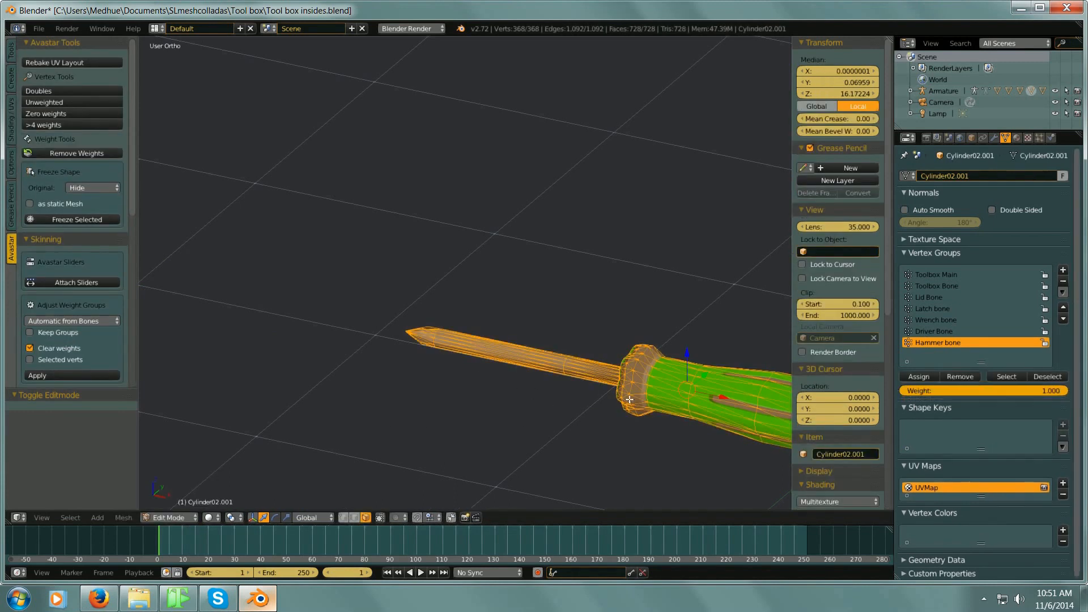
{"action": "key", "text": "a"}
{"action": "key", "text": "a"}
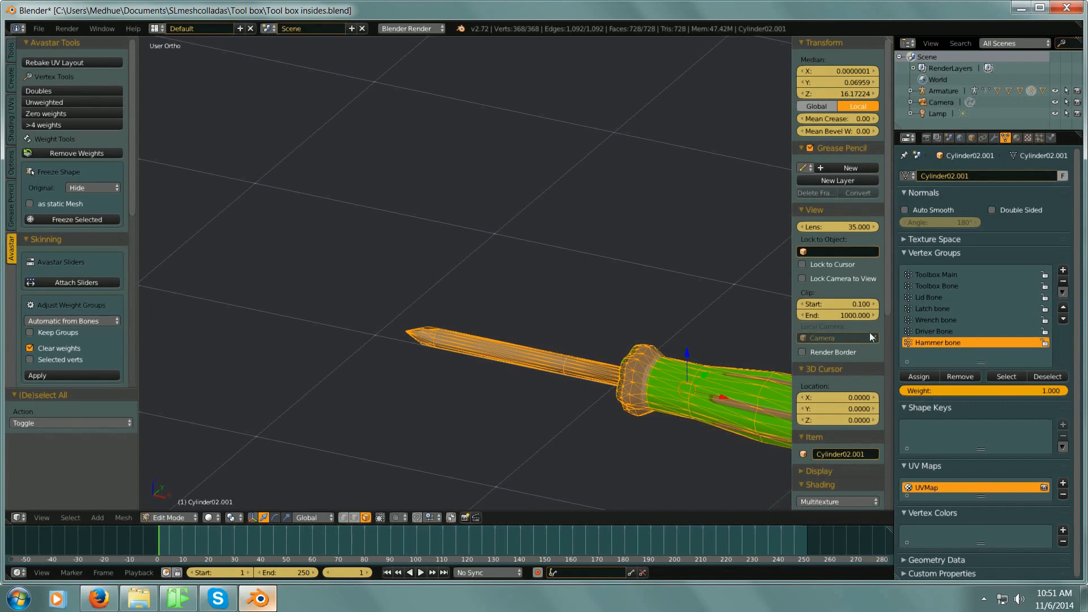
{"action": "left_click", "coordinate": [934, 332]}
{"action": "left_click", "coordinate": [916, 377]}
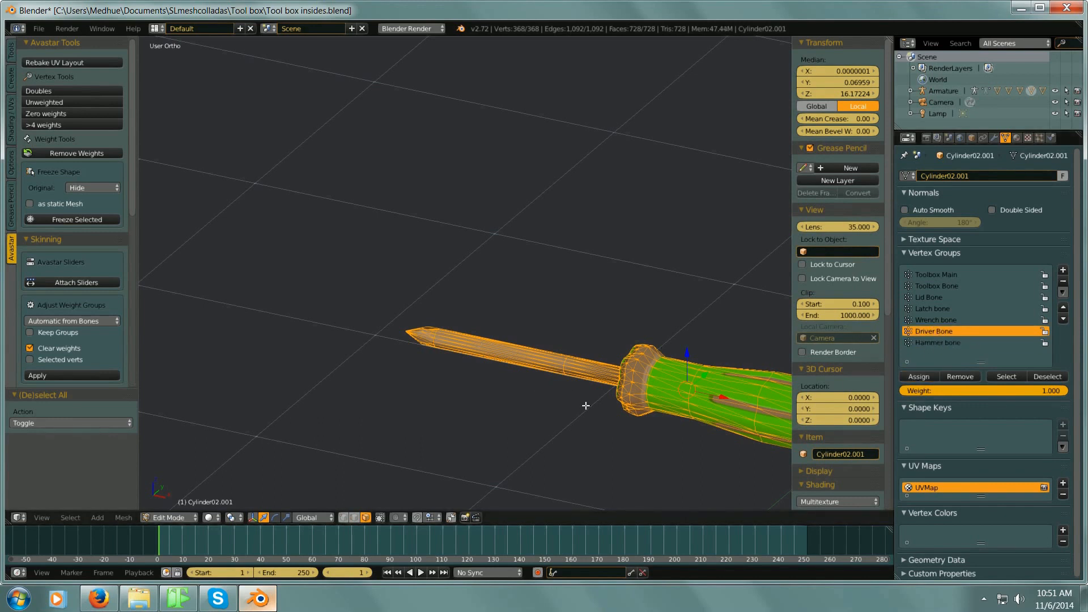
{"action": "scroll", "coordinate": [536, 356], "scroll_direction": "down", "scroll_amount": 3}
{"action": "middle_click_drag", "start_coordinate": [536, 355], "coordinate": [530, 340], "text": "shift"}
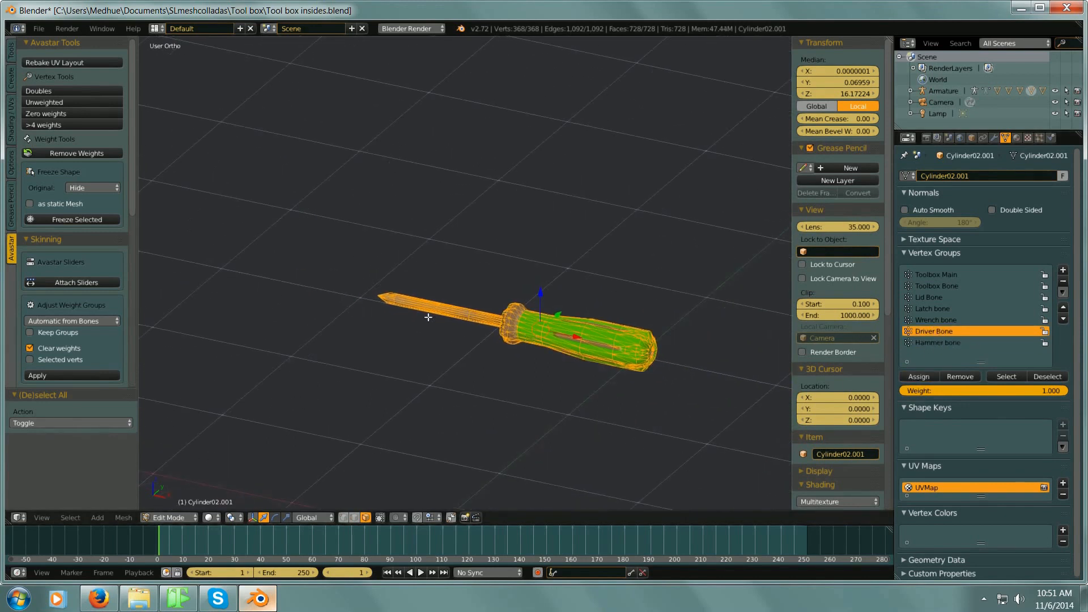
{"action": "left_click", "coordinate": [183, 516]}
{"action": "left_click", "coordinate": [185, 504]}
Step: Show the toolbox body, lid, tools and armature layers together with the screwdriver
{"action": "scroll", "coordinate": [549, 322], "scroll_direction": "down", "scroll_amount": 2}
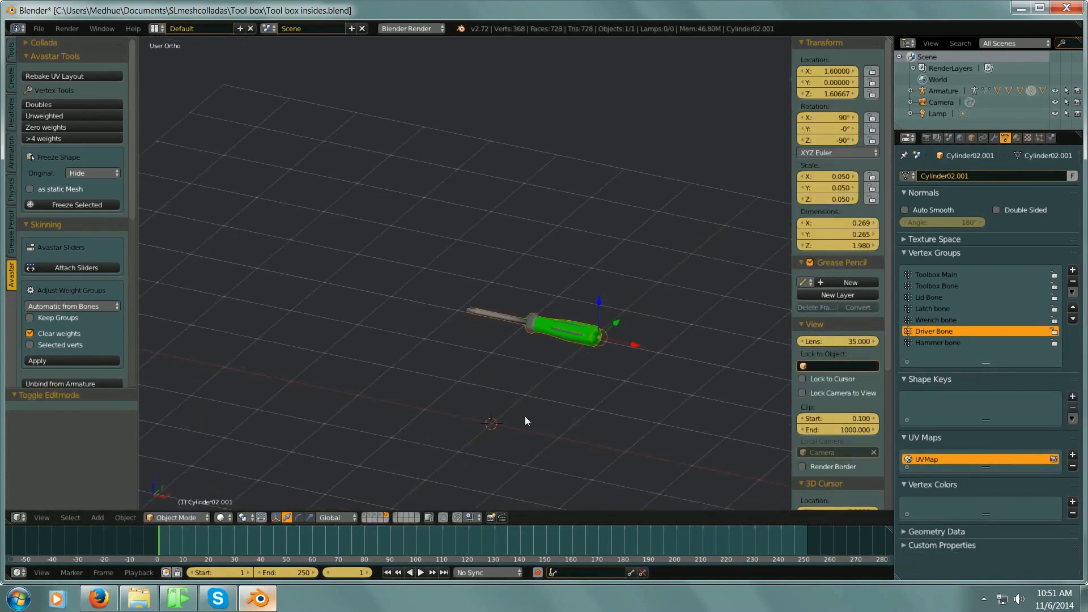
{"action": "left_click", "coordinate": [363, 516], "text": "shift"}
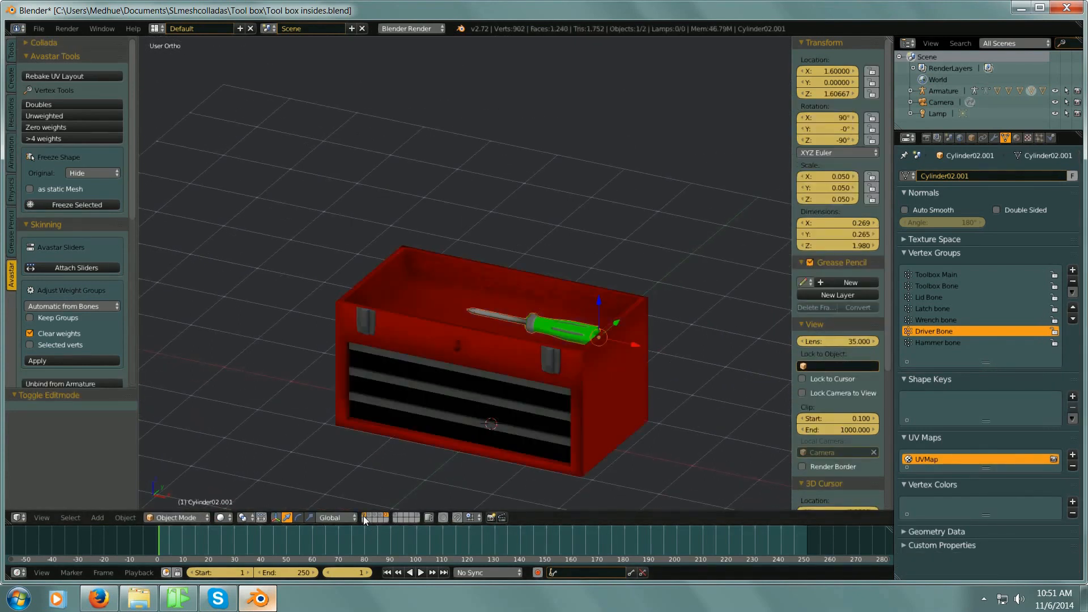
{"action": "left_click", "coordinate": [371, 515], "text": "shift"}
{"action": "left_click", "coordinate": [371, 516], "text": "shift"}
{"action": "left_click", "coordinate": [372, 515], "text": "shift"}
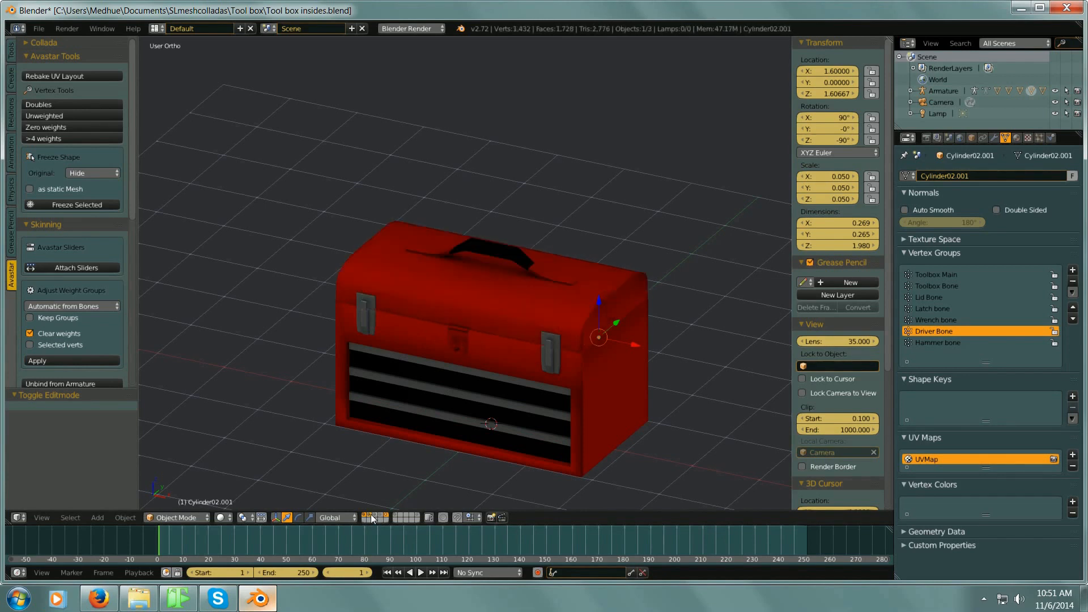
{"action": "left_click", "coordinate": [395, 517], "text": "shift"}
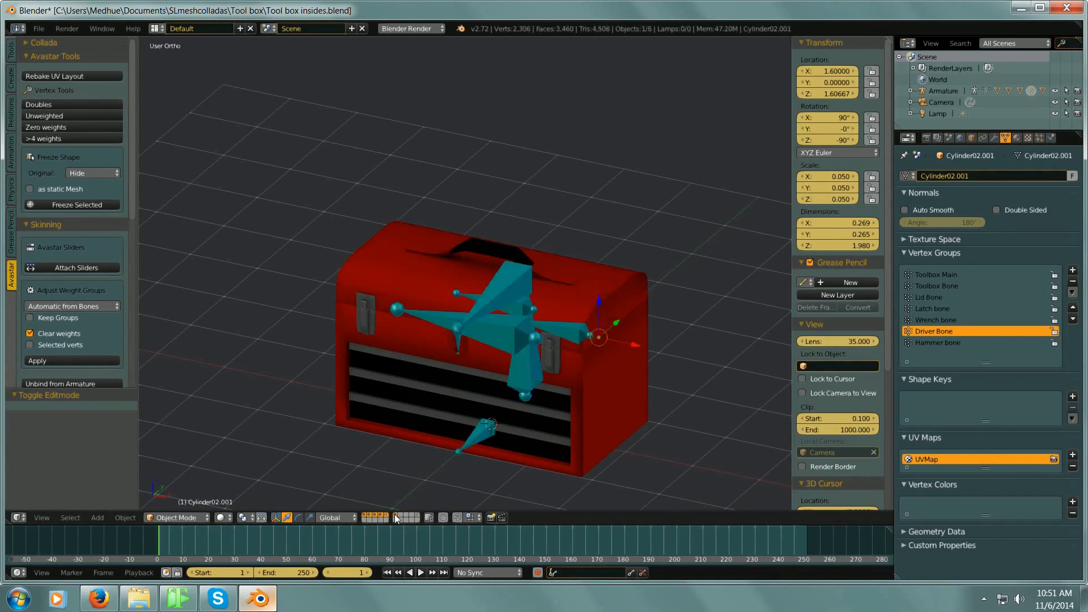
Step: Select the toolbox armature and switch it to Pose Mode
{"action": "right_click", "coordinate": [506, 293]}
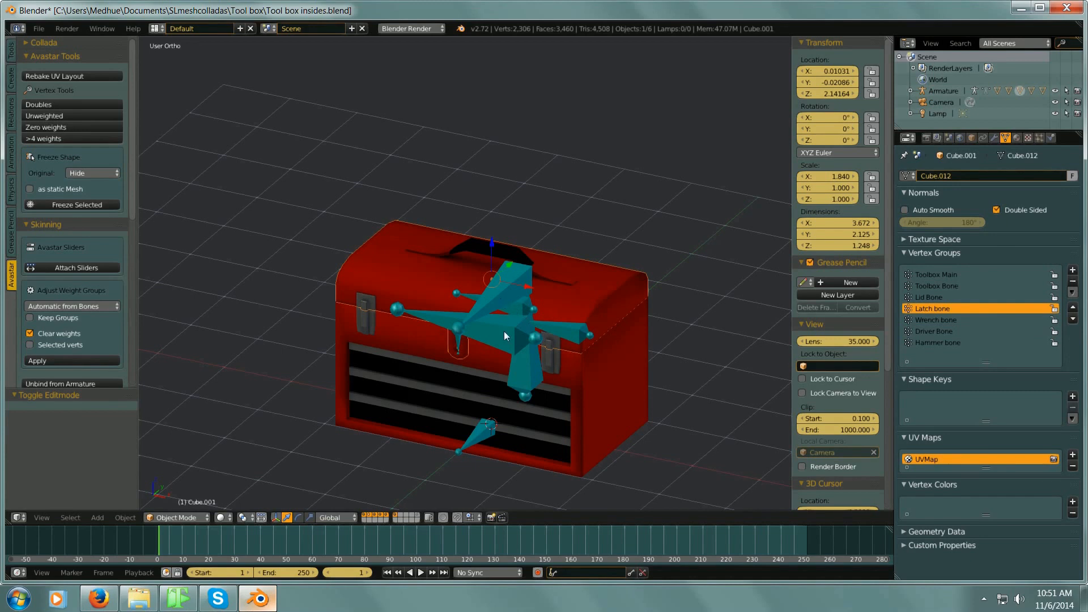
{"action": "scroll", "coordinate": [501, 346], "scroll_direction": "up", "scroll_amount": 3}
{"action": "right_click", "coordinate": [534, 387]}
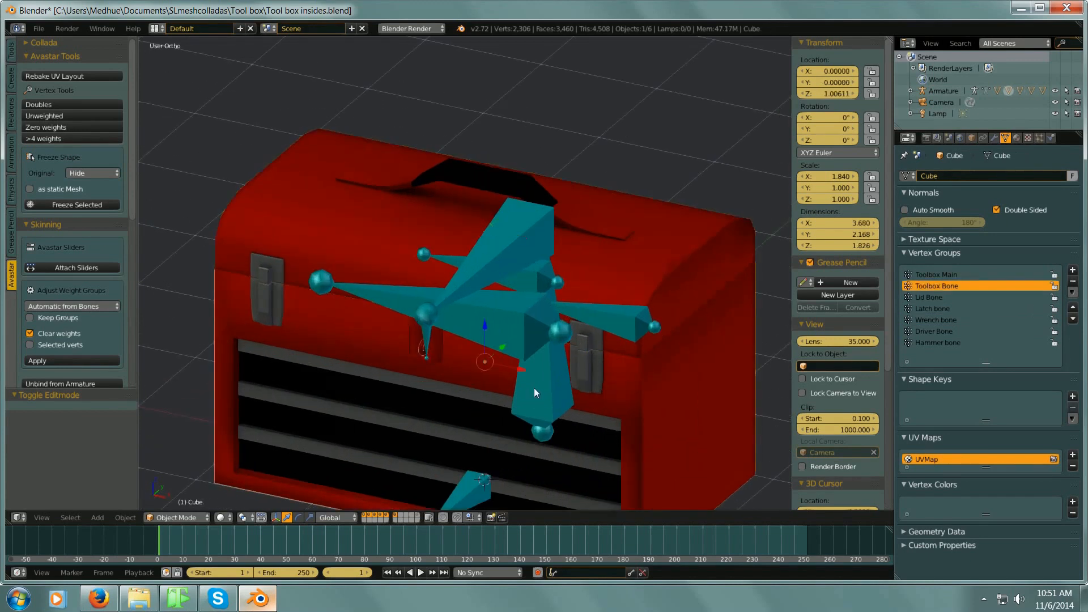
{"action": "right_click", "coordinate": [534, 387]}
{"action": "left_click", "coordinate": [185, 516]}
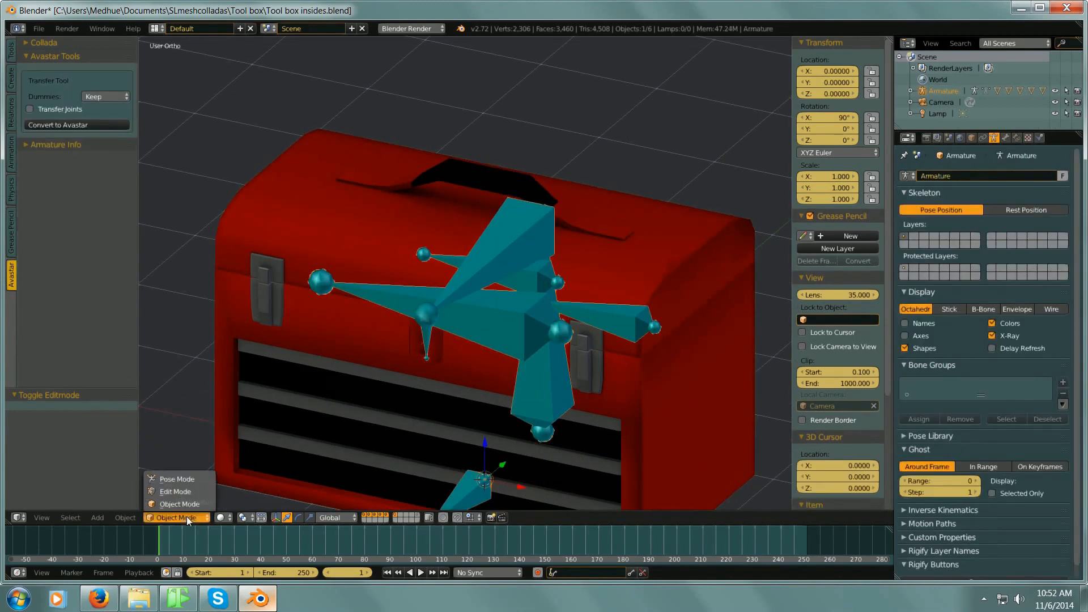
{"action": "left_click", "coordinate": [184, 477]}
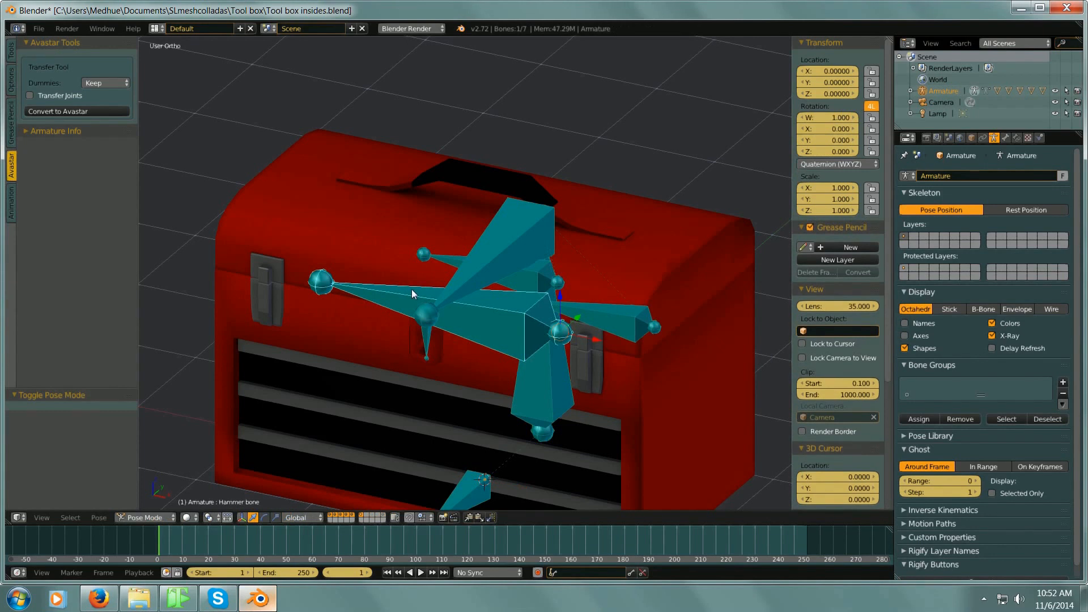
Step: Rotate the Lid Bone about 25° in the right side view to test opening the toolbox lid
{"action": "key", "text": "KP_3"}
{"action": "right_click", "coordinate": [510, 202]}
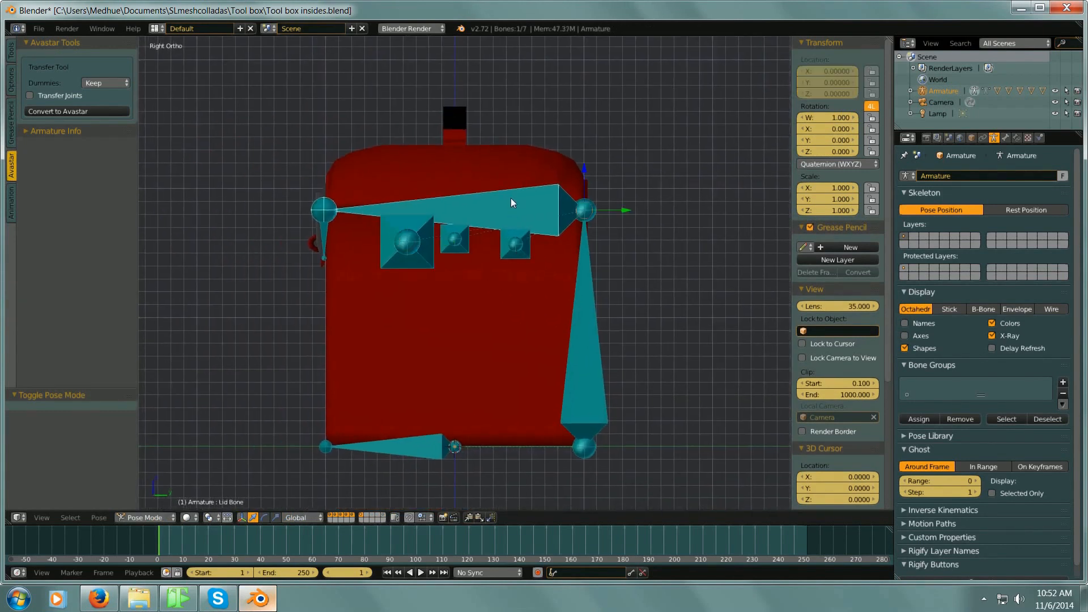
{"action": "key", "text": "r"}
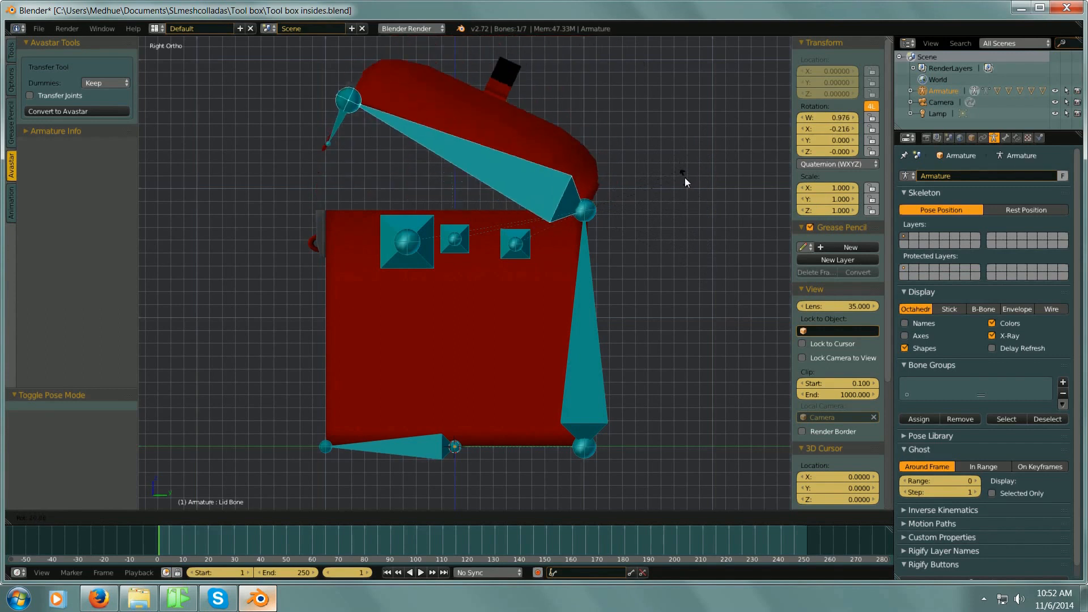
{"action": "left_click", "coordinate": [599, 162]}
Step: Rotate the Latch bone outward about 57° to test how the front latch follows it
{"action": "middle_click_drag", "start_coordinate": [598, 161], "coordinate": [680, 208], "text": "shift"}
{"action": "scroll", "coordinate": [452, 196], "scroll_direction": "up", "scroll_amount": 5}
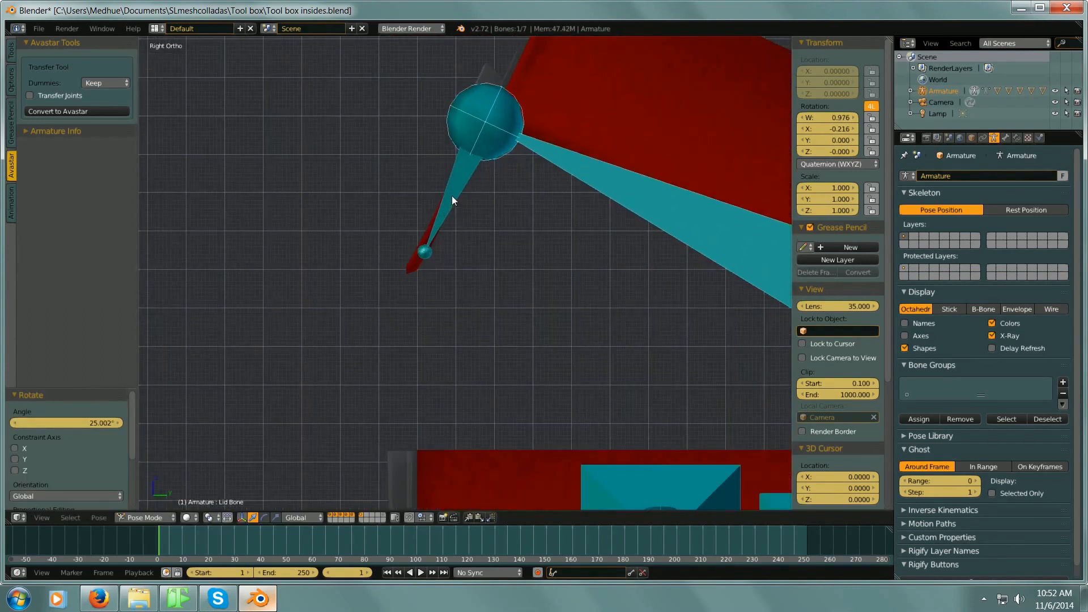
{"action": "right_click", "coordinate": [450, 195]}
{"action": "key", "text": "r"}
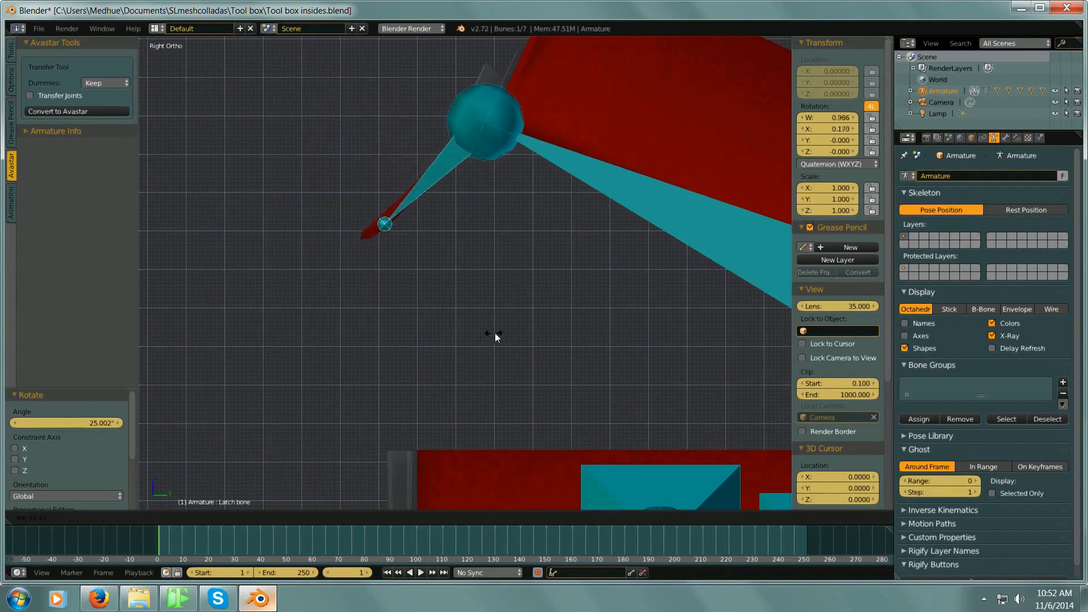
{"action": "left_click", "coordinate": [427, 260]}
{"action": "middle_click_drag", "start_coordinate": [427, 260], "coordinate": [452, 234]}
{"action": "scroll", "coordinate": [443, 246], "scroll_direction": "down", "scroll_amount": 6}
{"action": "key", "text": "KP_3"}
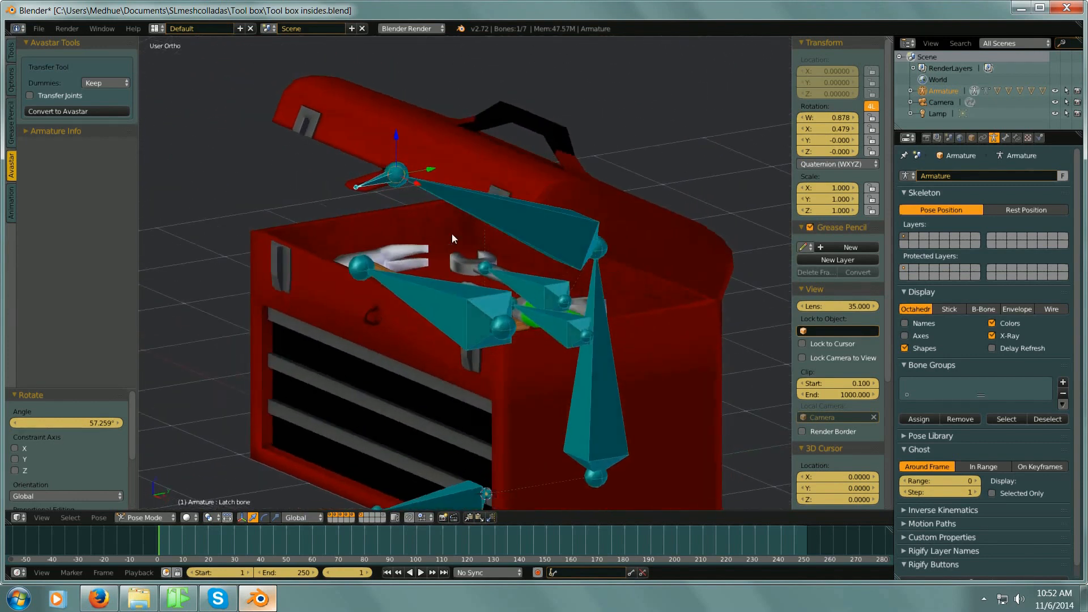
Step: Select all bones of the armature and clear their pose rotation
{"action": "right_click", "coordinate": [491, 213]}
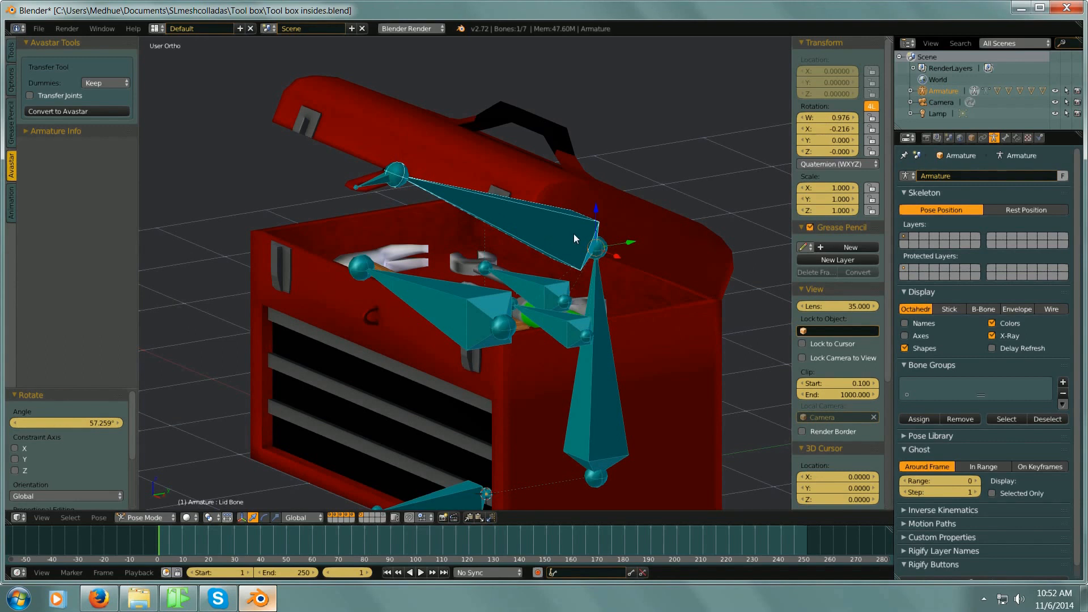
{"action": "key", "text": "a"}
{"action": "key", "text": "a"}
{"action": "scroll", "coordinate": [569, 250], "scroll_direction": "down", "scroll_amount": 3}
{"action": "middle_click_drag", "start_coordinate": [570, 250], "coordinate": [530, 243]}
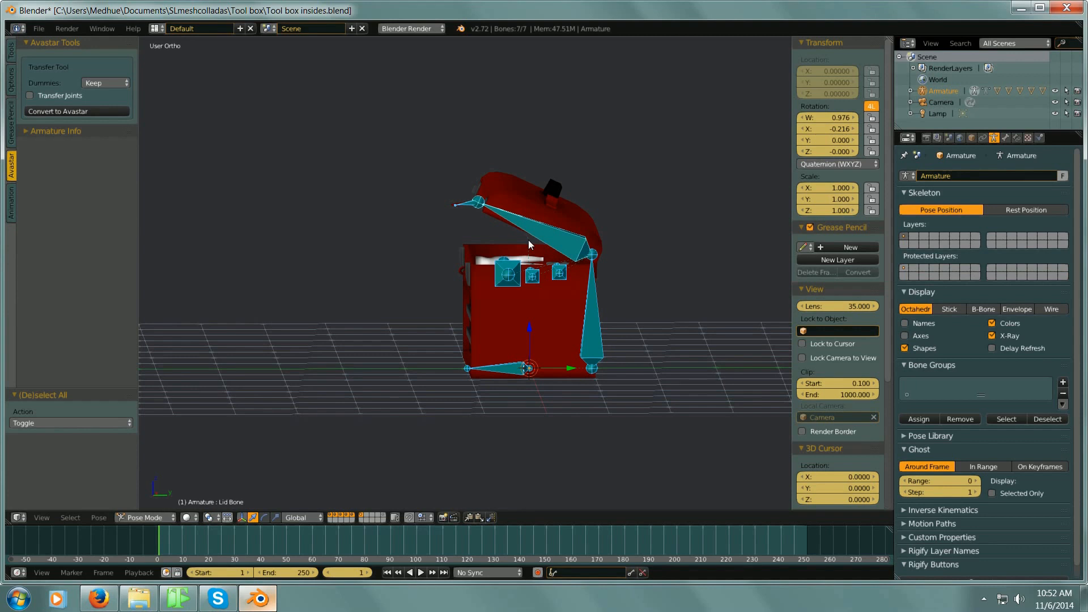
{"action": "key", "text": "alt+r"}
{"action": "middle_click_drag", "start_coordinate": [531, 250], "coordinate": [593, 291]}
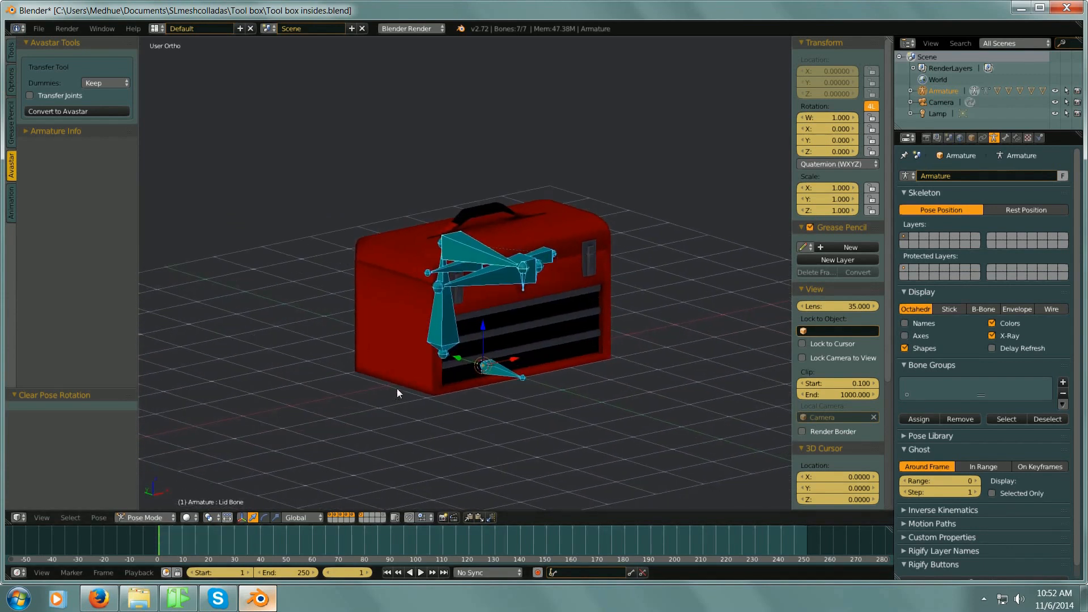
Step: Switch to the Animation screen layout and set the dope sheet to the Action Editor
{"action": "left_click", "coordinate": [158, 32]}
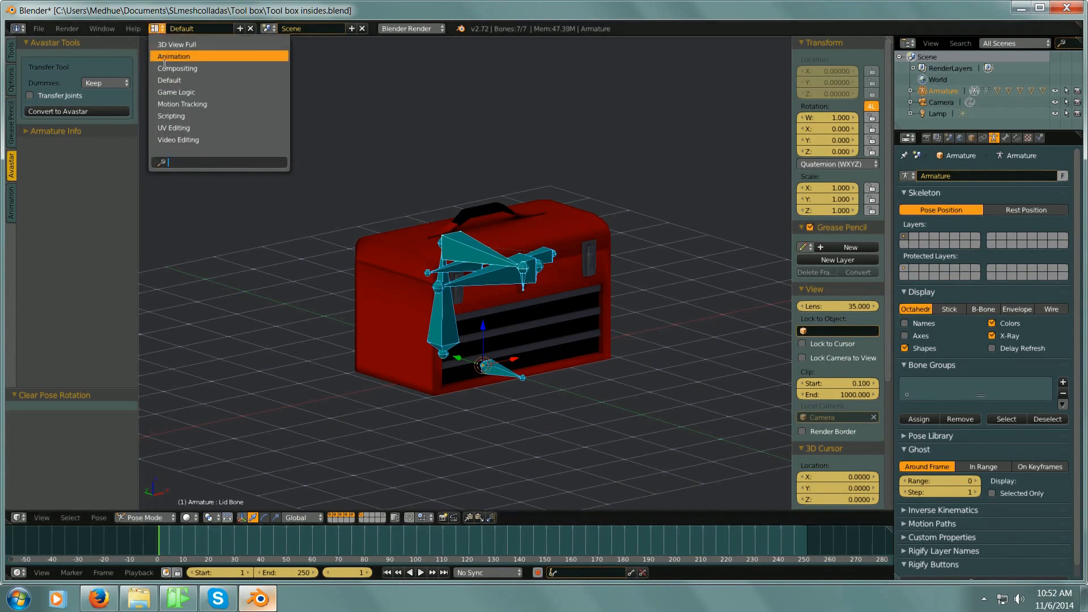
{"action": "left_click", "coordinate": [170, 55]}
{"action": "middle_click_drag", "start_coordinate": [441, 253], "coordinate": [499, 286]}
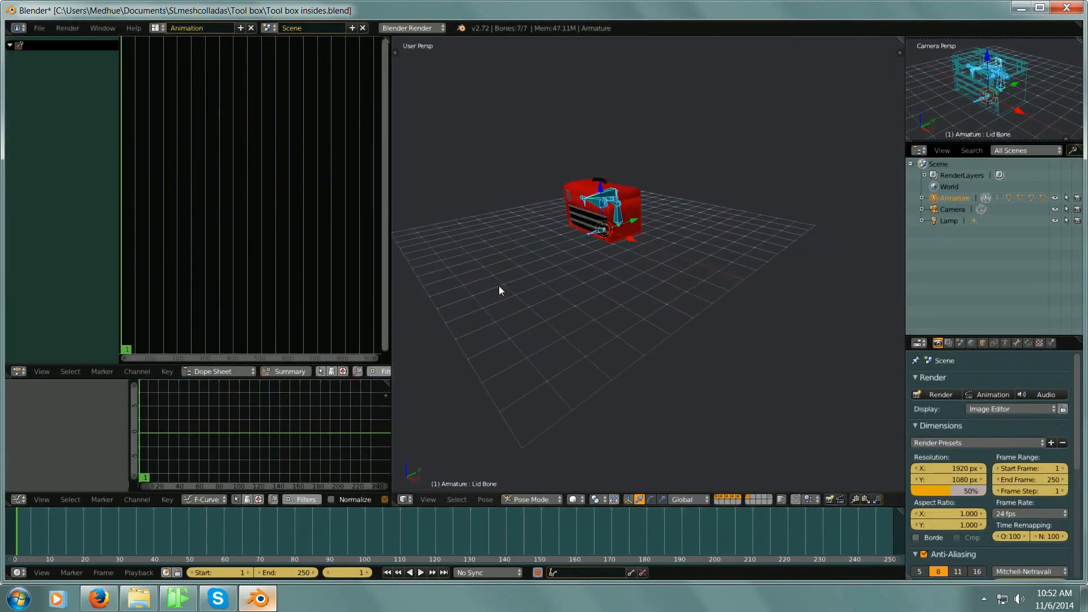
{"action": "left_click", "coordinate": [238, 371]}
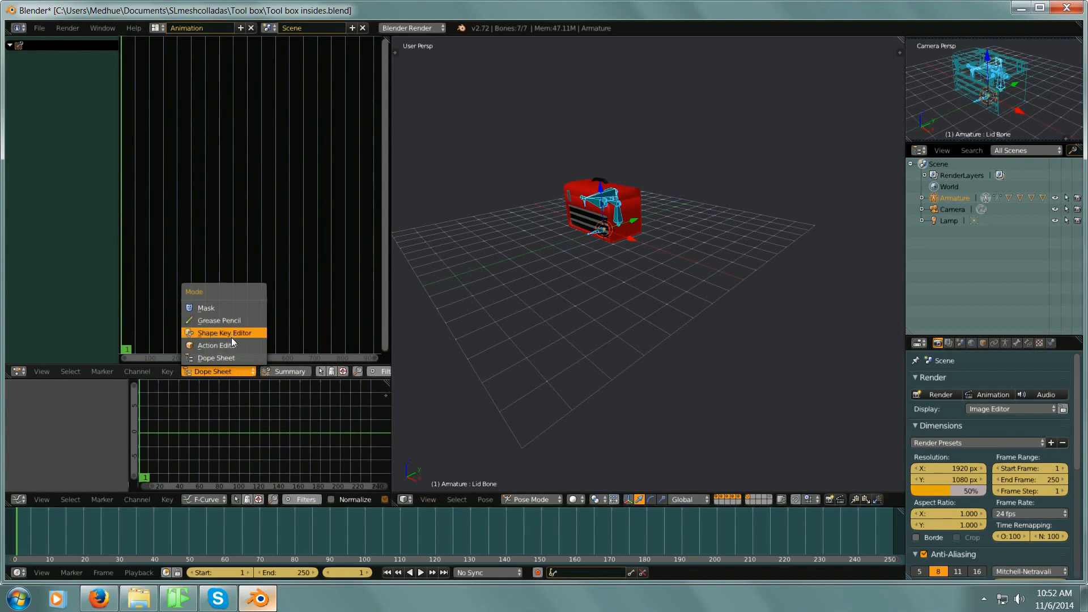
{"action": "left_click", "coordinate": [230, 344]}
Step: Insert a LocRot keyframe for all selected bones at frame 1
{"action": "middle_click_drag", "start_coordinate": [574, 225], "coordinate": [662, 306]}
{"action": "scroll", "coordinate": [621, 279], "scroll_direction": "up", "scroll_amount": 5}
{"action": "middle_click_drag", "start_coordinate": [621, 276], "coordinate": [654, 307]}
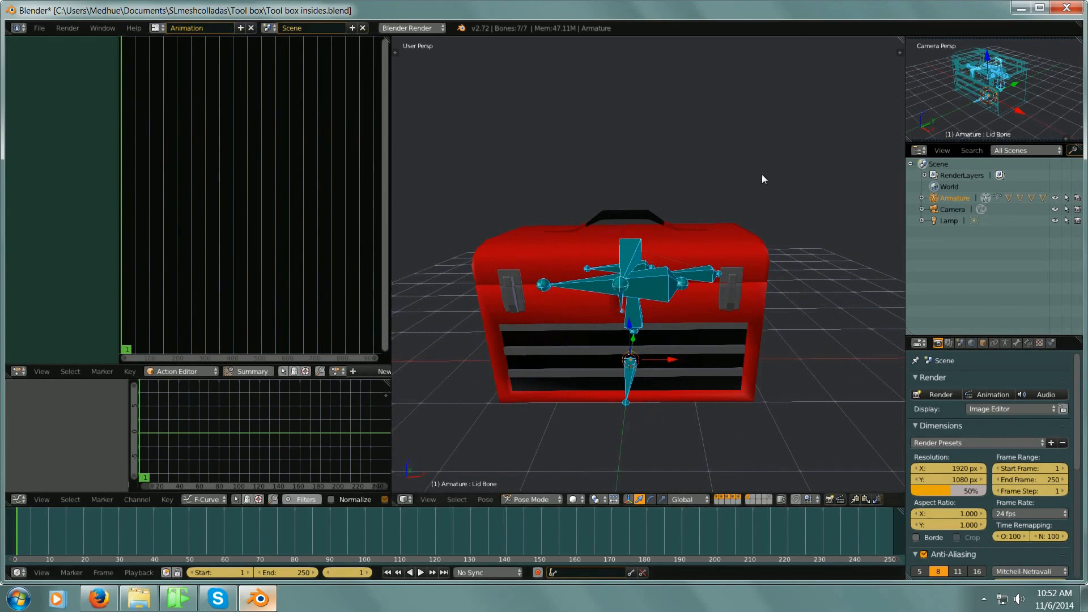
{"action": "key", "text": "i"}
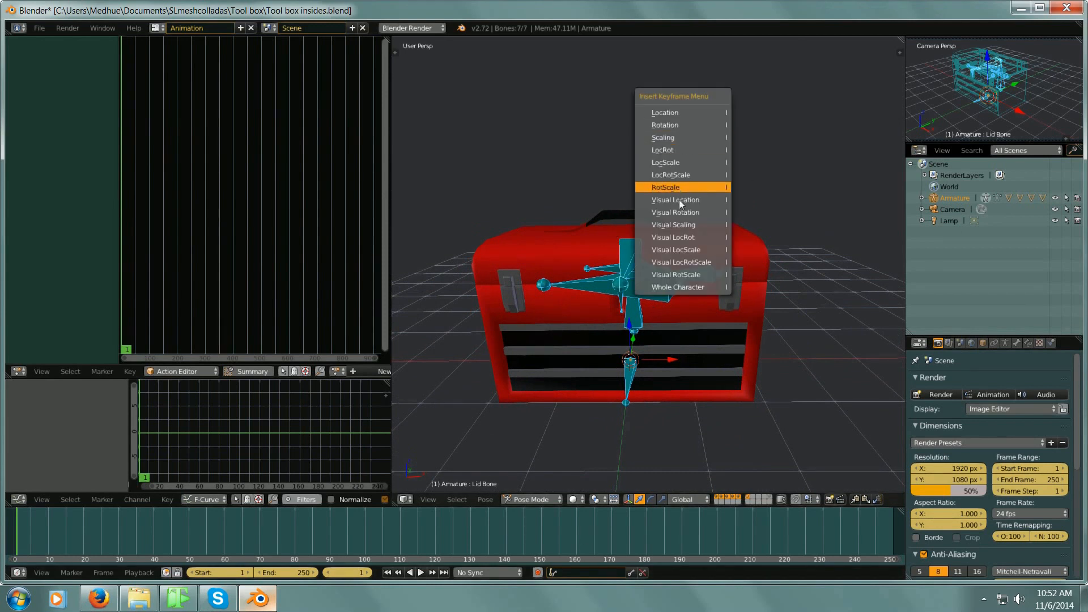
{"action": "left_click", "coordinate": [681, 150]}
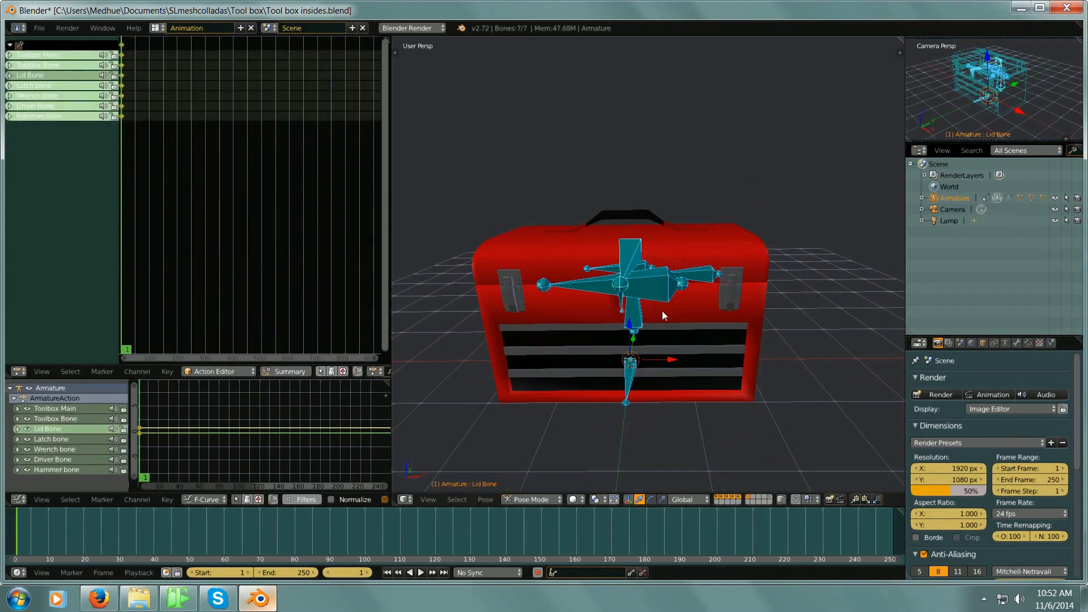
Step: Set the animation's end frame to 20
{"action": "middle_click_drag", "start_coordinate": [662, 310], "coordinate": [722, 318]}
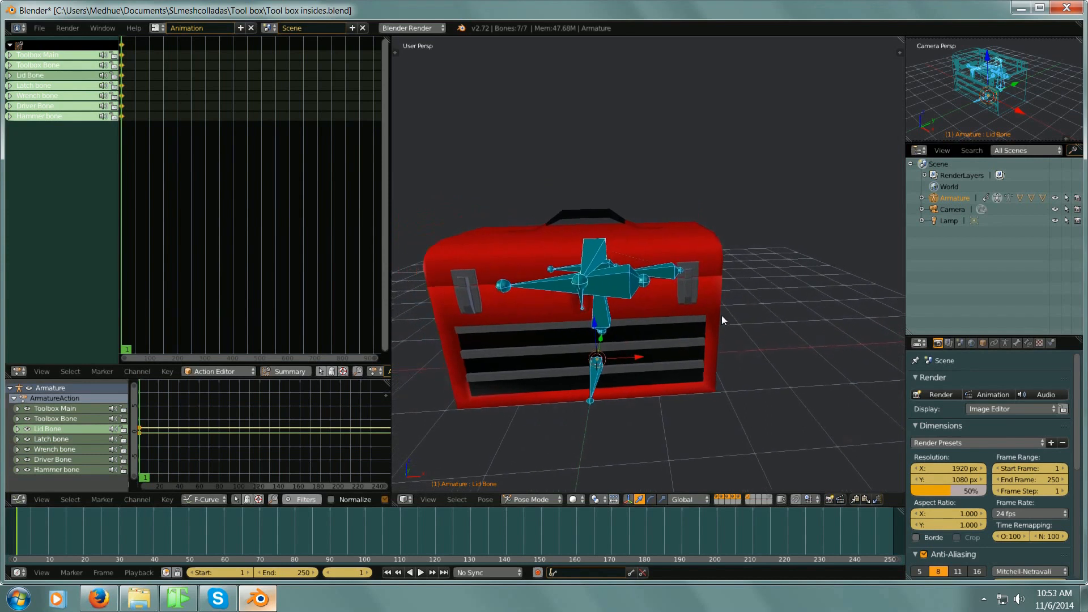
{"action": "middle_click_drag", "start_coordinate": [628, 331], "coordinate": [646, 373]}
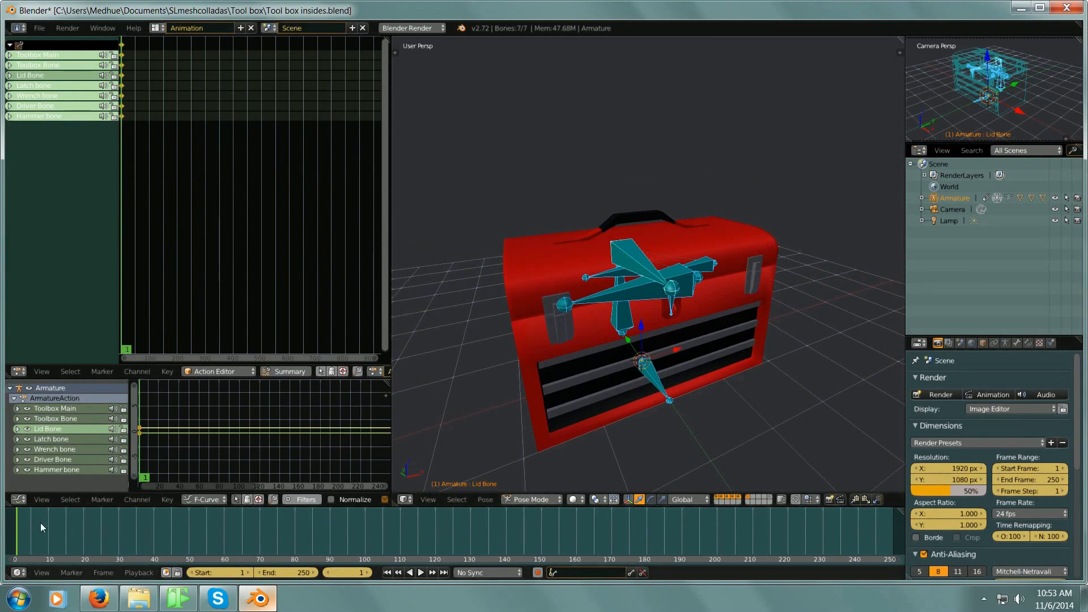
{"action": "left_click", "coordinate": [291, 572]}
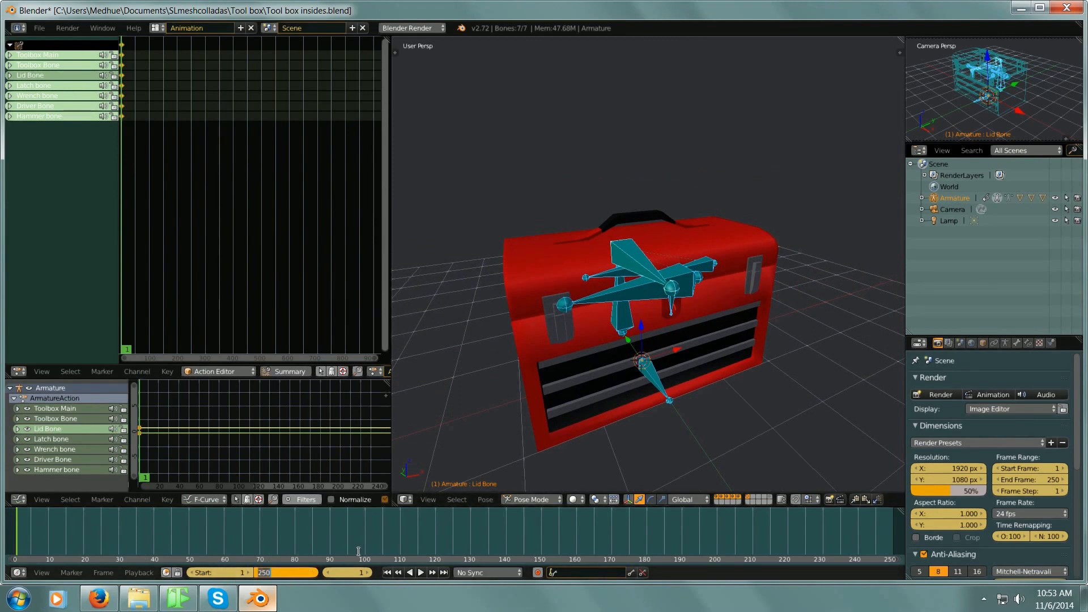
{"action": "type", "text": "20"}
{"action": "key", "text": "Return"}
{"action": "scroll", "coordinate": [95, 529], "scroll_direction": "up", "scroll_amount": 2}
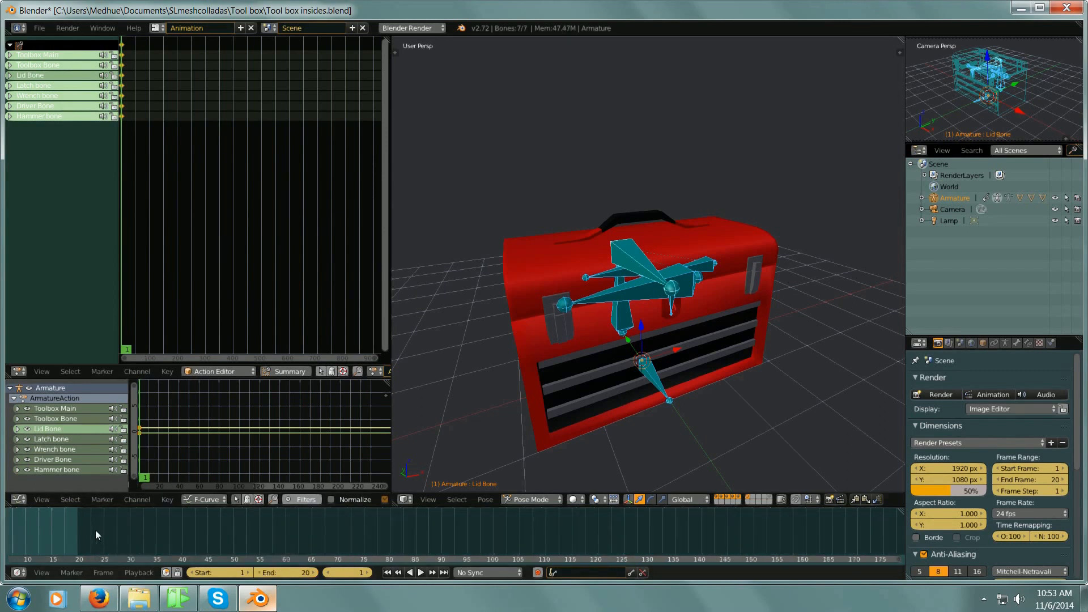
{"action": "scroll", "coordinate": [97, 533], "scroll_direction": "up", "scroll_amount": 15}
{"action": "middle_click_drag", "start_coordinate": [97, 532], "coordinate": [603, 533]}
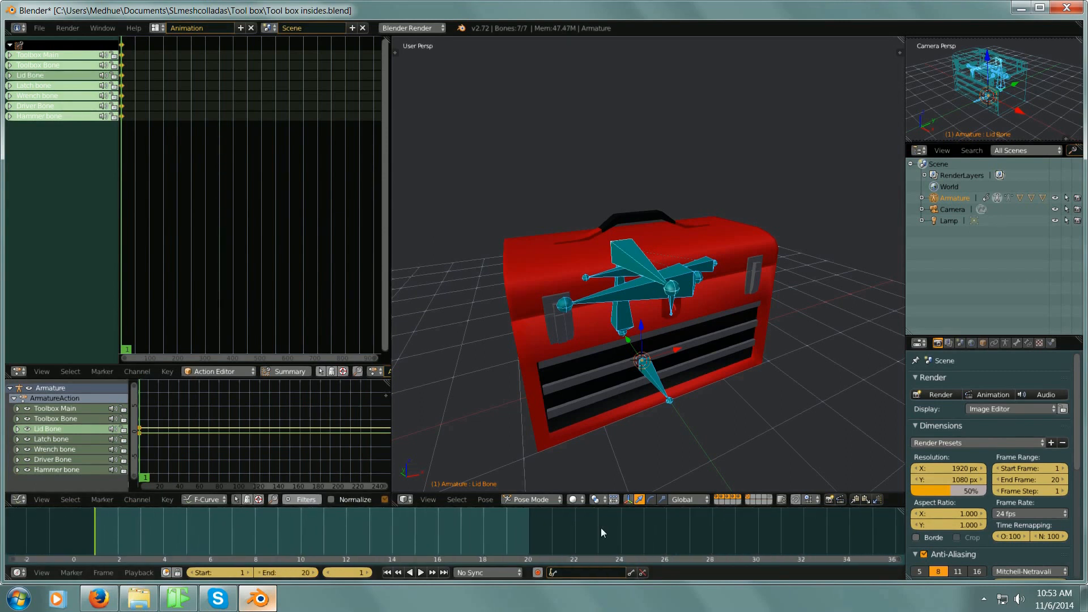
{"action": "middle_click_drag", "start_coordinate": [255, 519], "coordinate": [334, 521]}
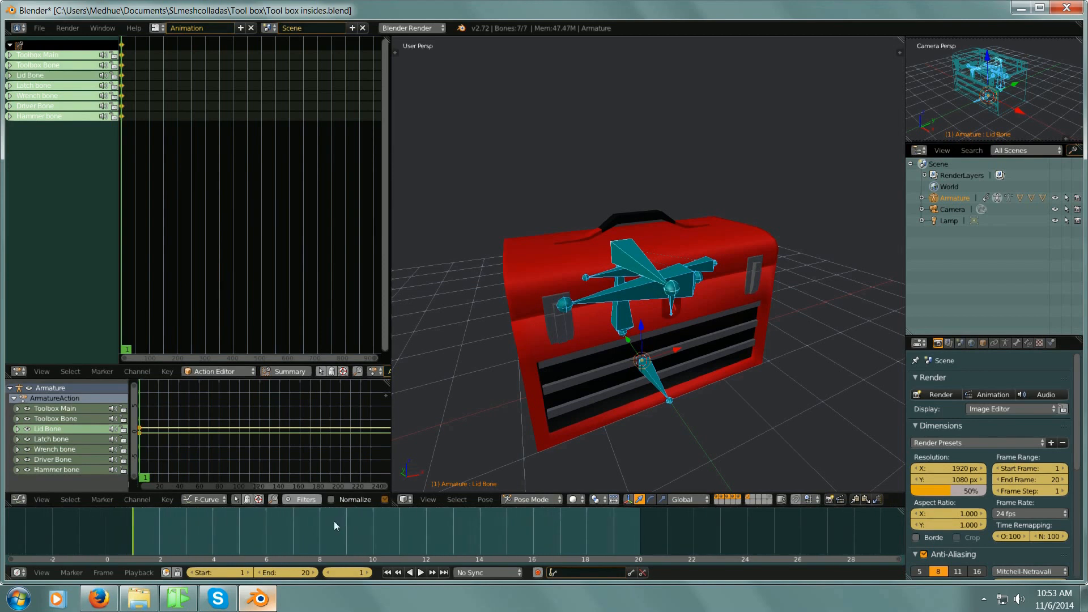
Step: At frame 20, rotate the Lid Bone backward past vertical in the right orthographic view to open the lid
{"action": "left_click_drag", "start_coordinate": [137, 540], "coordinate": [645, 555]}
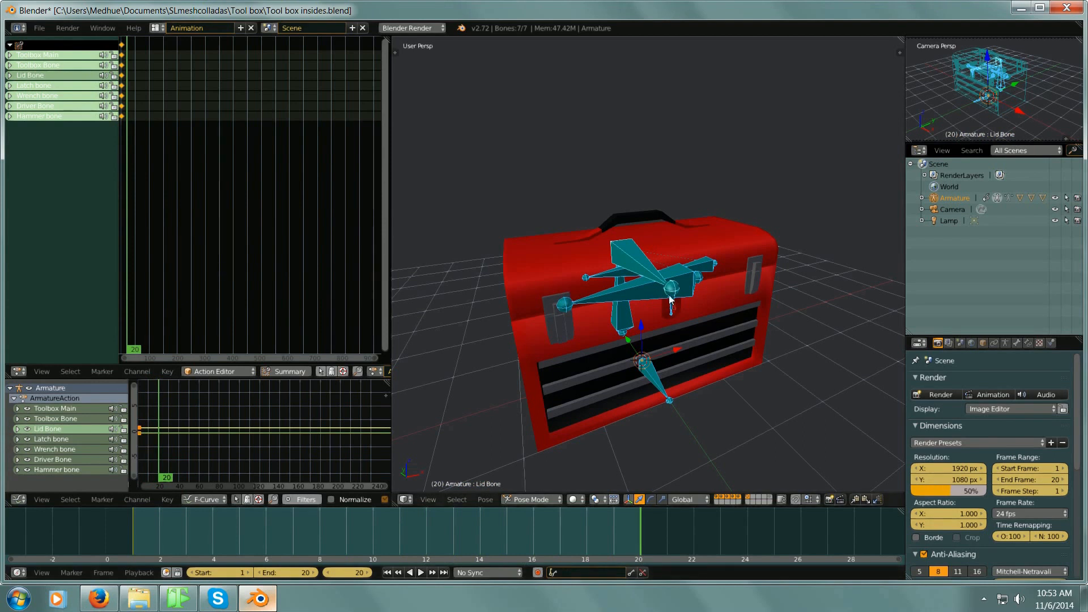
{"action": "key", "text": "KP_3"}
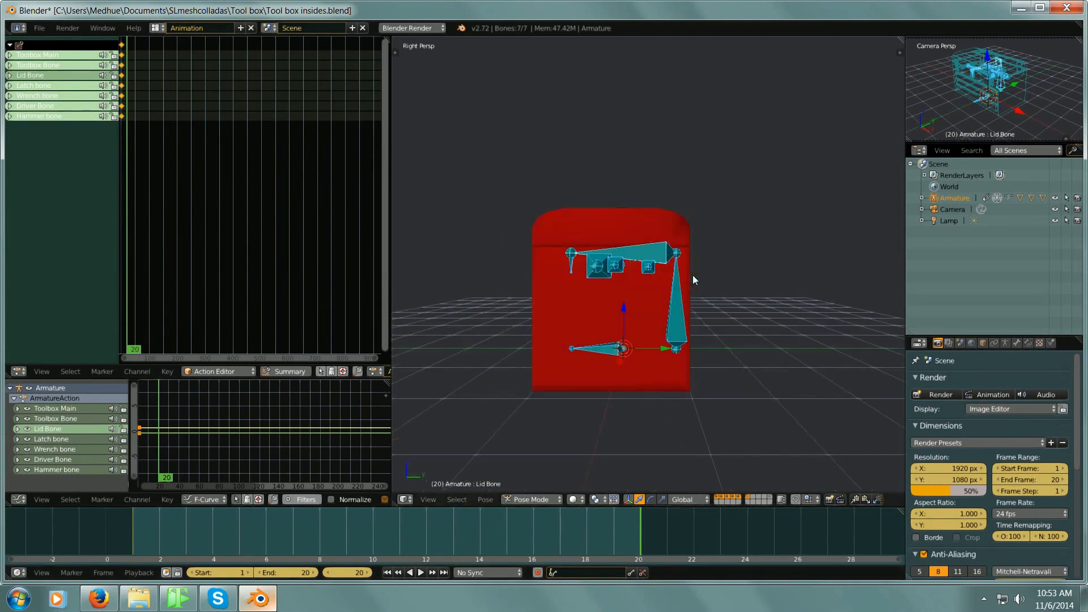
{"action": "right_click", "coordinate": [644, 249]}
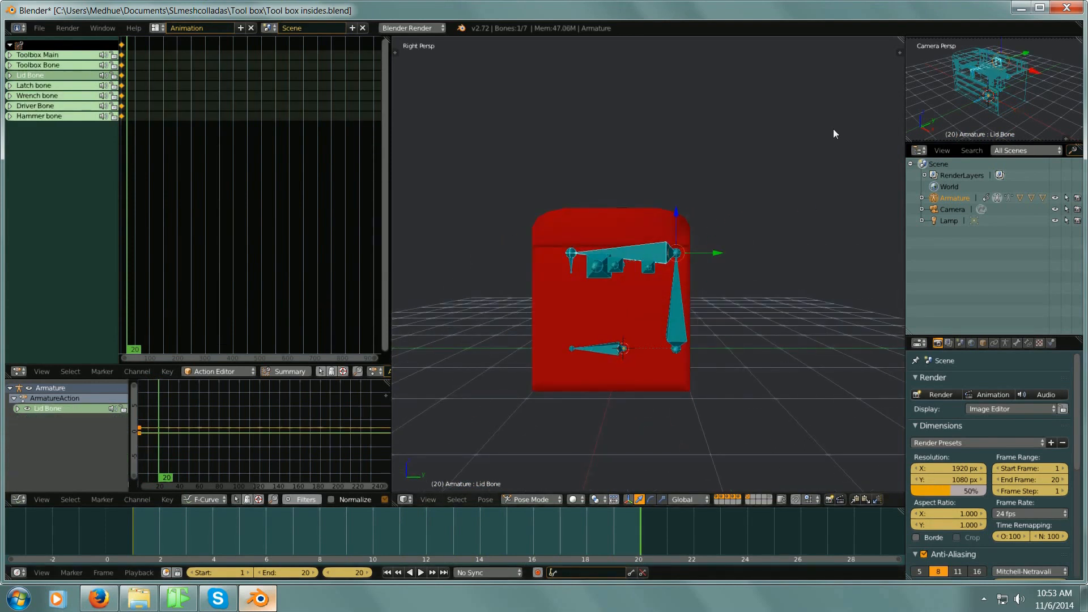
{"action": "key", "text": "r"}
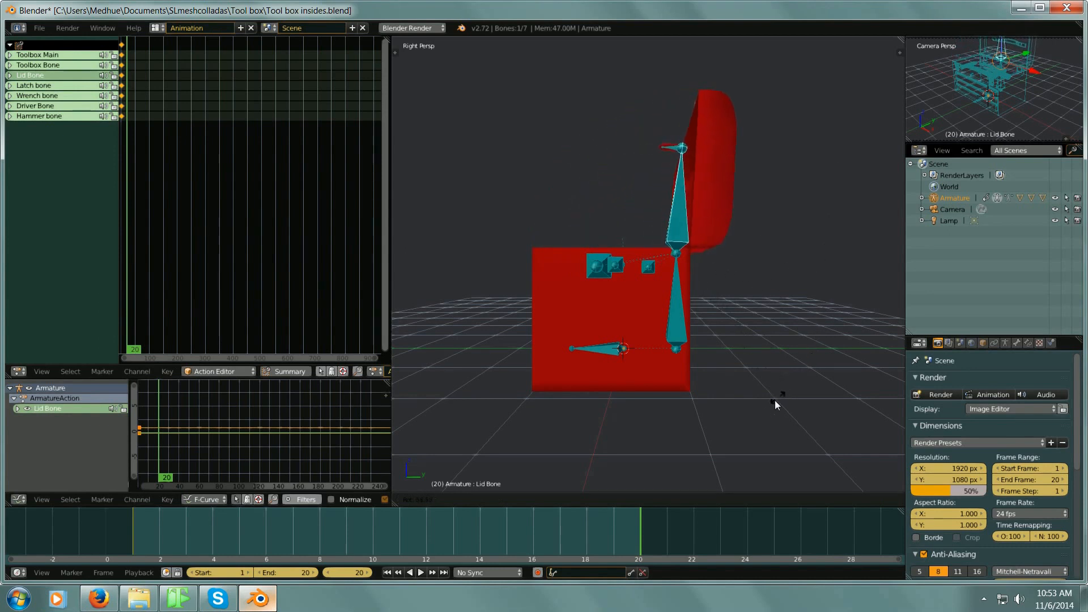
{"action": "right_click", "coordinate": [757, 415]}
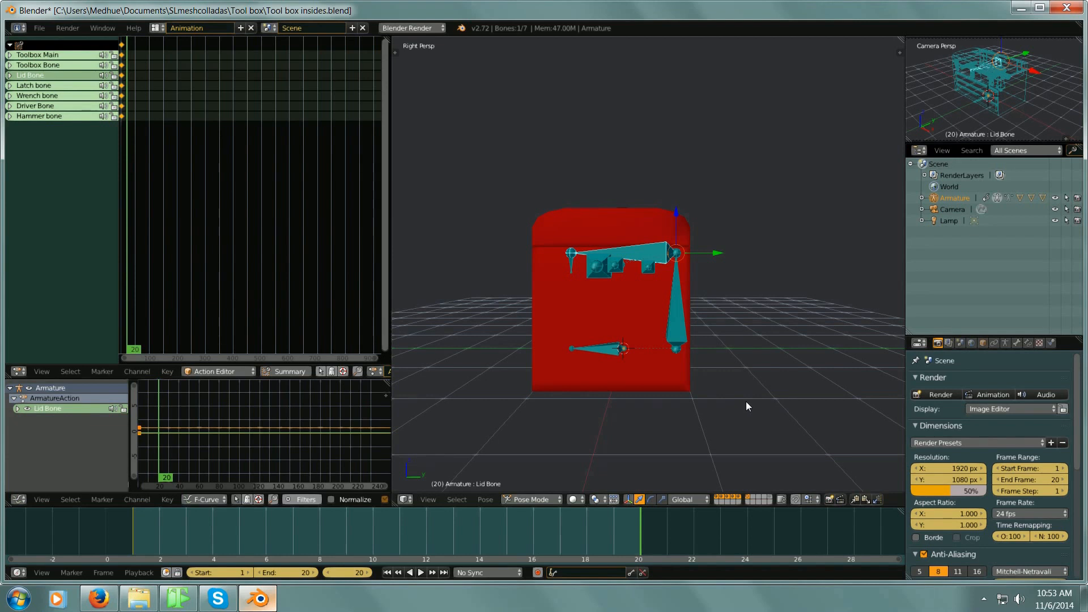
{"action": "key", "text": "KP_5"}
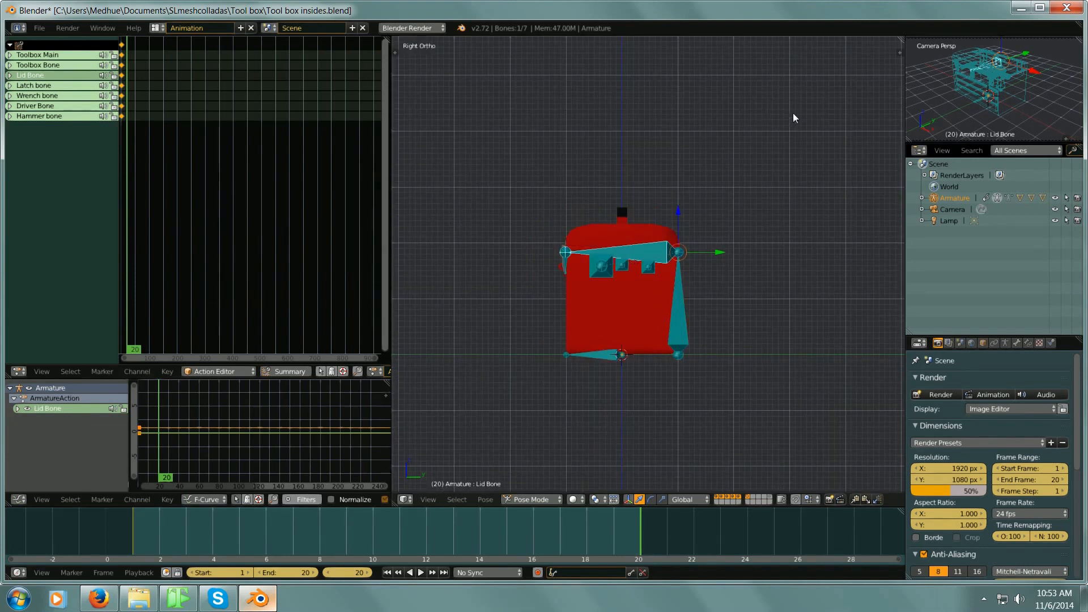
{"action": "key", "text": "r"}
{"action": "left_click", "coordinate": [743, 375]}
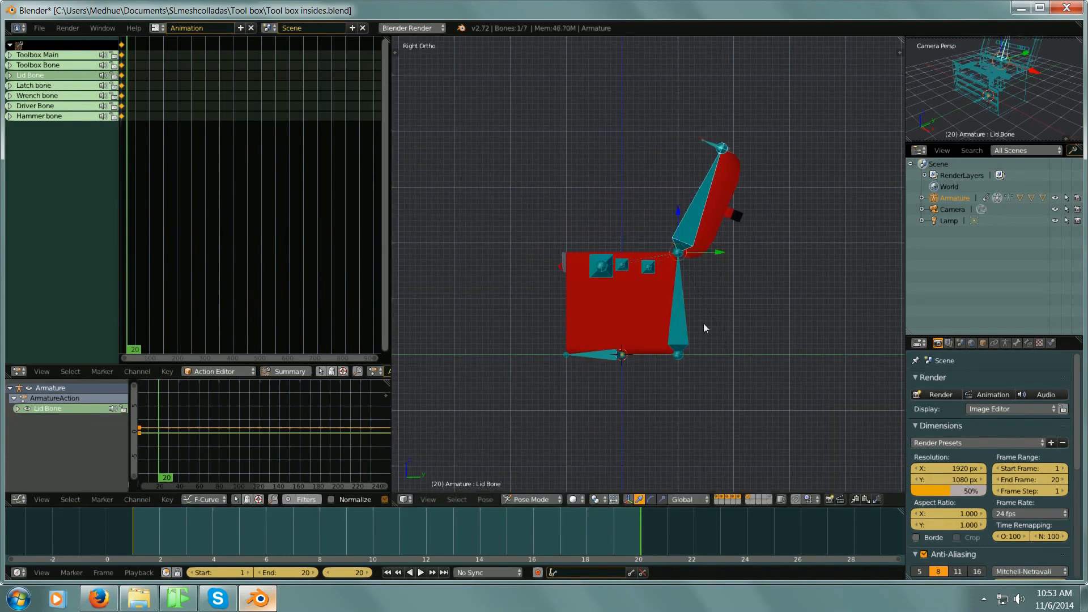
Step: Turn on automatic keyframing and adjust the Lid Bone's rotation slightly so its open position is recorded at frame 20
{"action": "left_click", "coordinate": [537, 572]}
{"action": "mouse_move", "coordinate": [772, 225]}
{"action": "middle_mouse_down", "text": "shift"}
{"action": "mouse_move", "coordinate": [766, 269]}
{"action": "mouse_move", "coordinate": [764, 225]}
{"action": "middle_mouse_up", "text": "shift"}
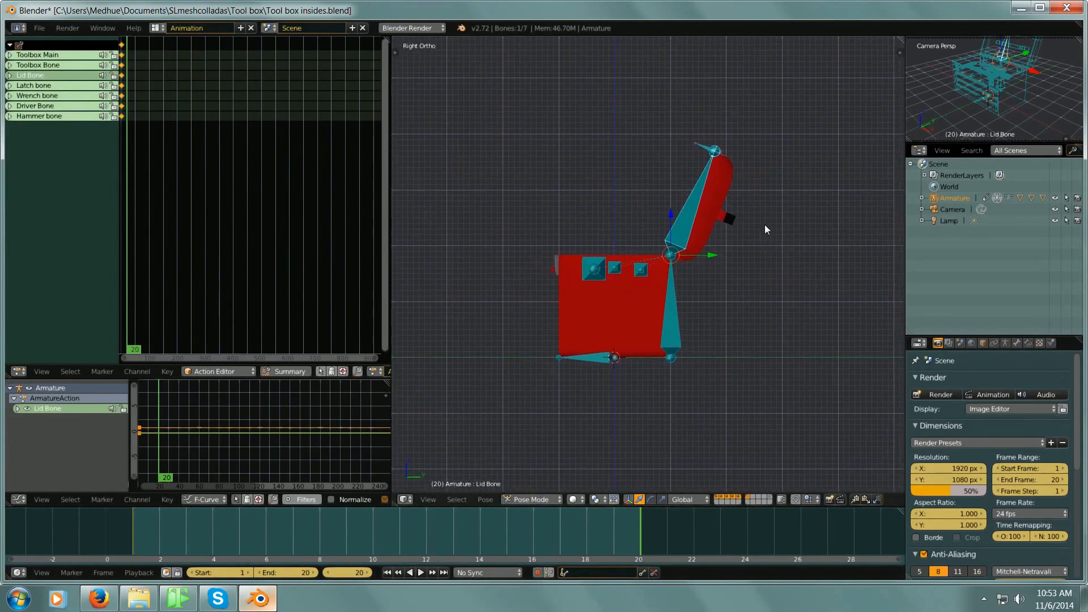
{"action": "key", "text": "r"}
{"action": "left_click", "coordinate": [793, 206]}
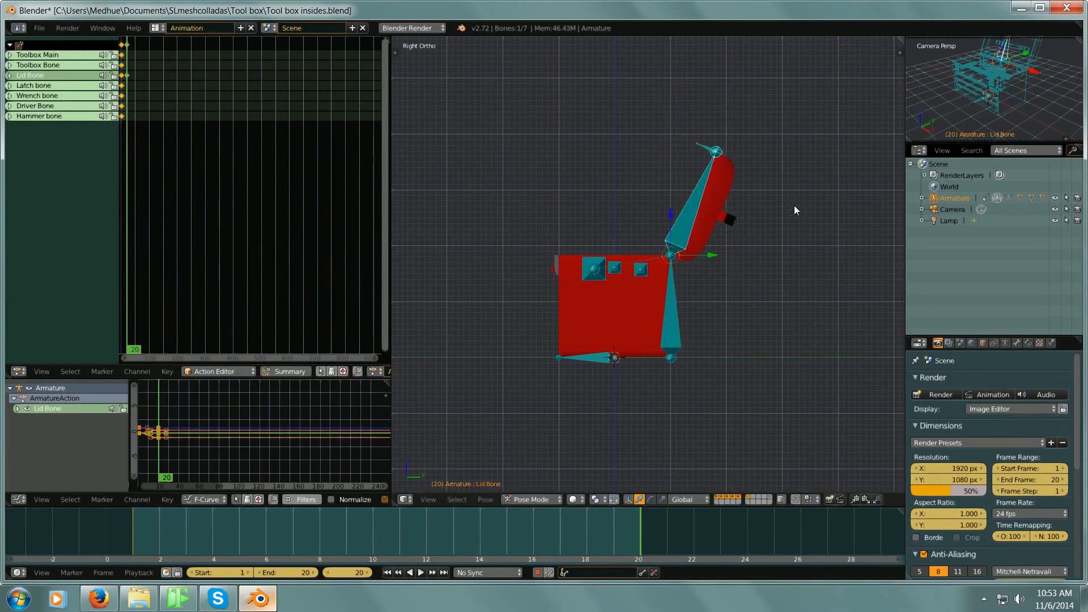
{"action": "middle_click_drag", "start_coordinate": [753, 306], "coordinate": [747, 271]}
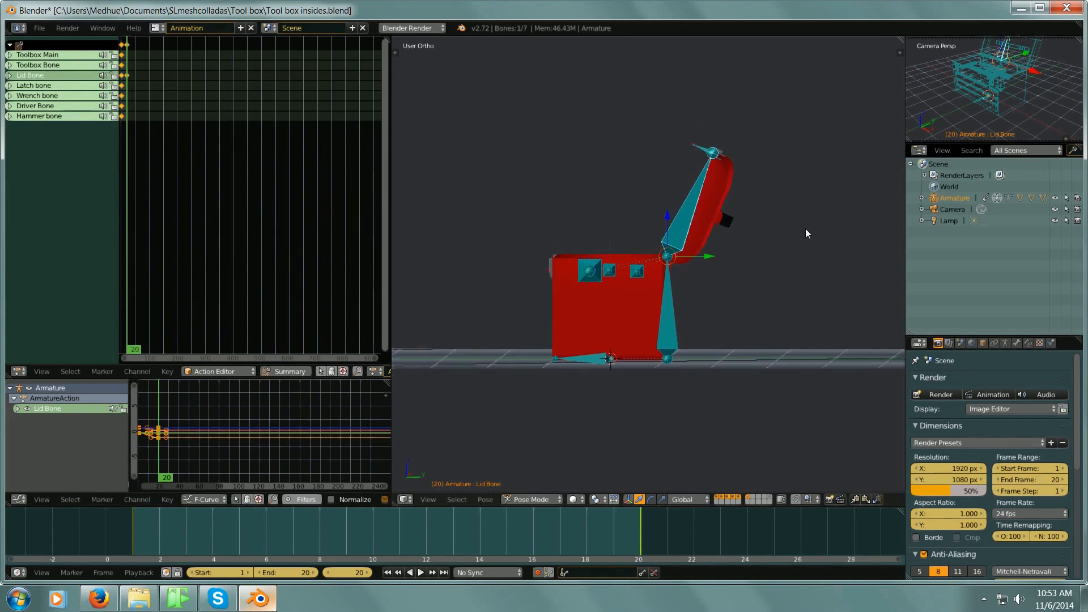
Step: Show the transform values and rotate the Latch bone outward at frame 20 to about W 0.254, X 0.967
{"action": "key", "text": "n"}
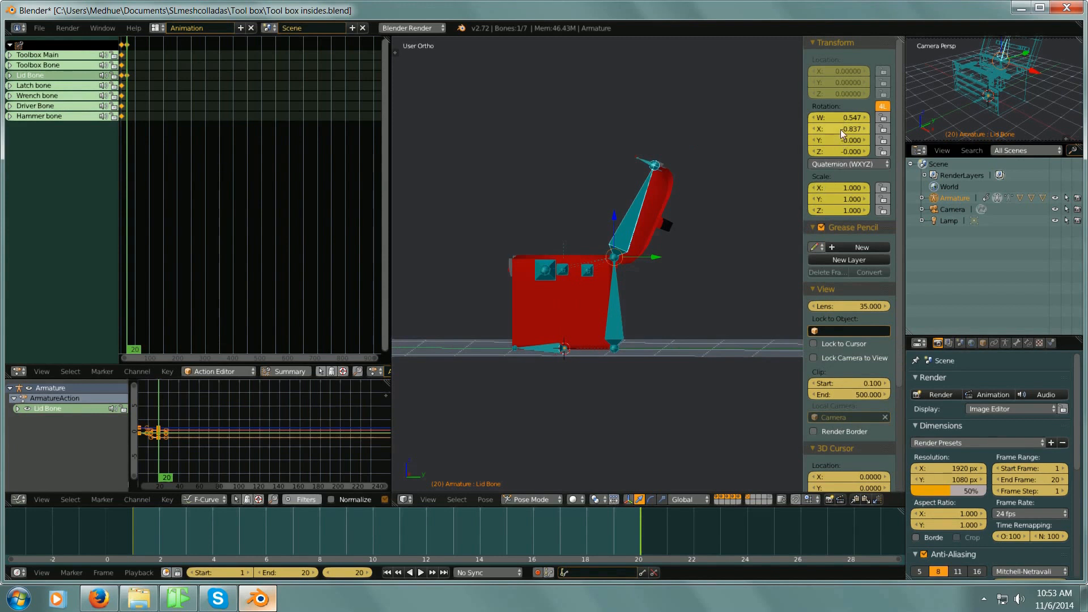
{"action": "middle_click_drag", "start_coordinate": [631, 301], "coordinate": [634, 258], "text": "shift"}
{"action": "key", "text": "KP_3"}
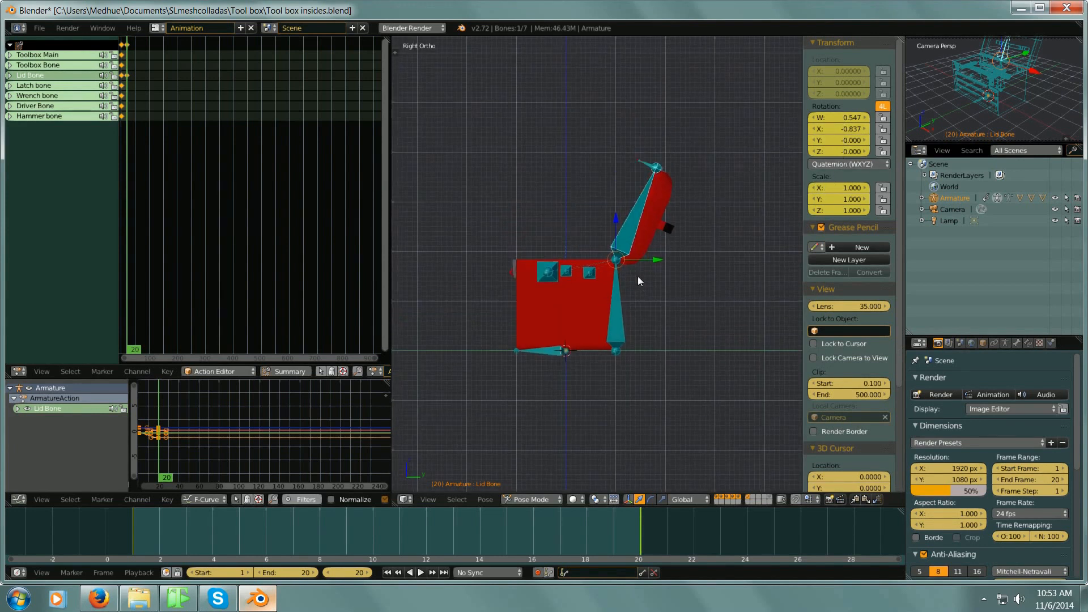
{"action": "scroll", "coordinate": [626, 178], "scroll_direction": "up", "scroll_amount": 5}
{"action": "right_click", "coordinate": [673, 139]}
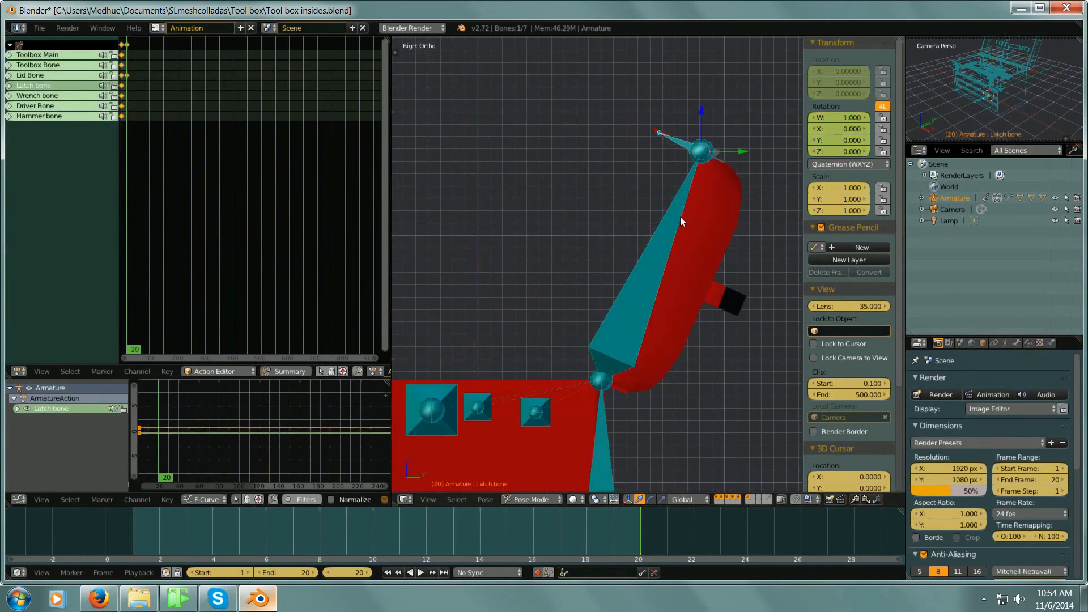
{"action": "mouse_move", "coordinate": [680, 216]}
{"action": "middle_mouse_down", "text": "shift"}
{"action": "mouse_move", "coordinate": [678, 240]}
{"action": "mouse_move", "coordinate": [678, 221]}
{"action": "middle_mouse_up", "text": "shift"}
{"action": "key", "text": "r"}
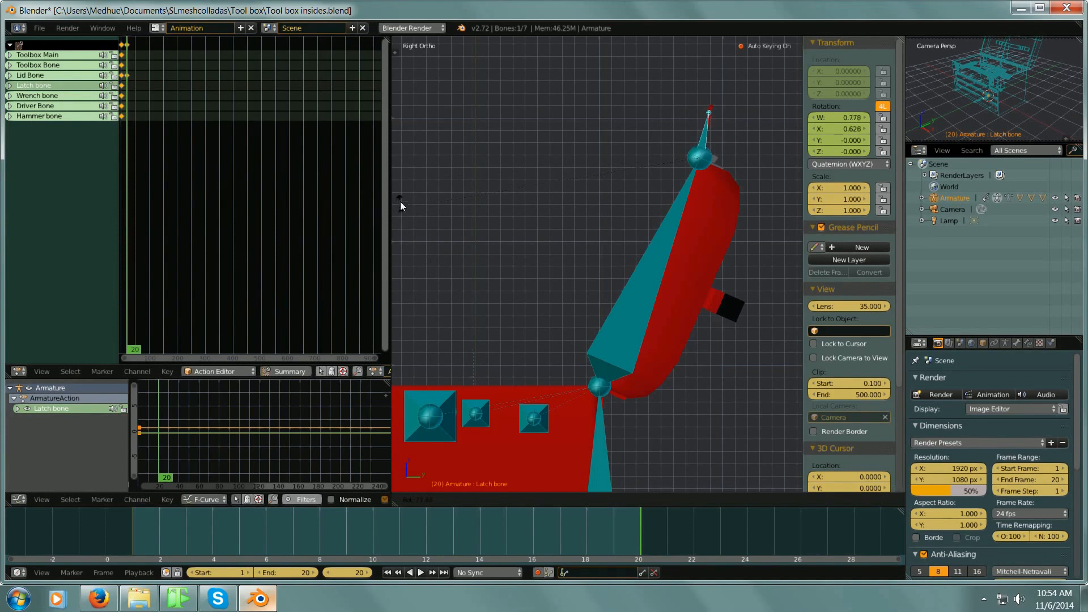
{"action": "left_click", "coordinate": [604, 417]}
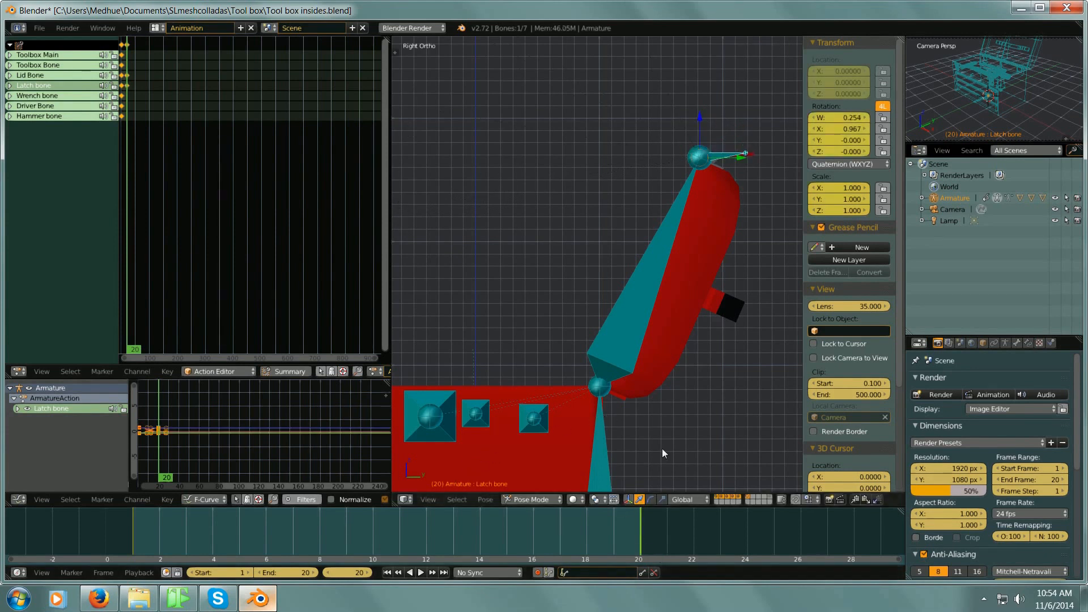
Step: Select all bones of the armature and insert a keyframe for them at frame 20
{"action": "scroll", "coordinate": [701, 304], "scroll_direction": "down", "scroll_amount": 5}
{"action": "middle_click_drag", "start_coordinate": [688, 365], "coordinate": [749, 358]}
{"action": "scroll", "coordinate": [734, 358], "scroll_direction": "up", "scroll_amount": 4}
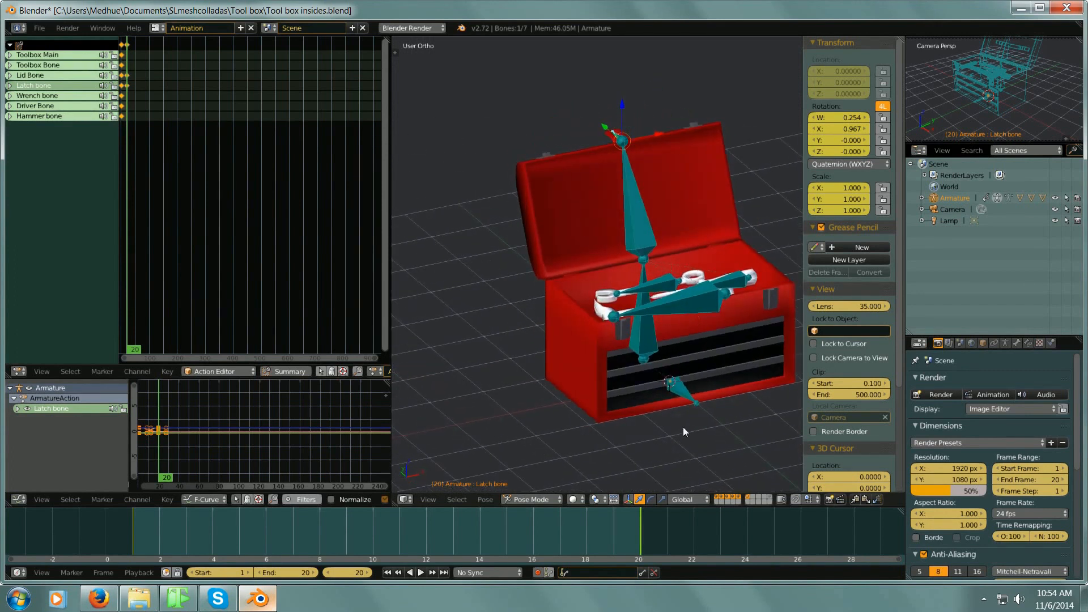
{"action": "key", "text": "a"}
{"action": "key", "text": "a"}
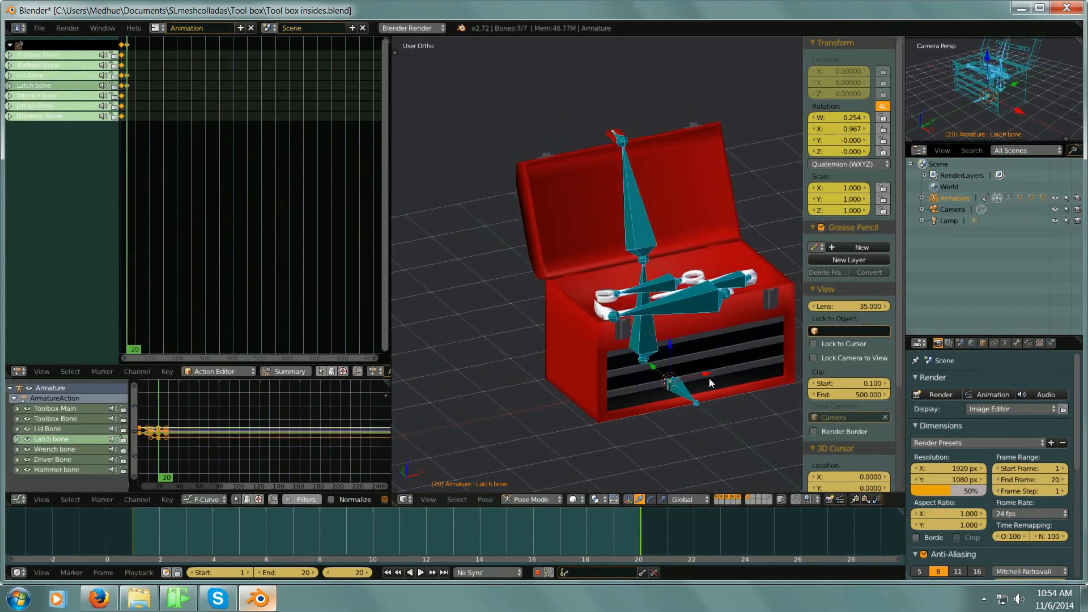
{"action": "key", "text": "i"}
{"action": "left_click", "coordinate": [678, 277]}
{"action": "middle_click_drag", "start_coordinate": [678, 277], "coordinate": [631, 313]}
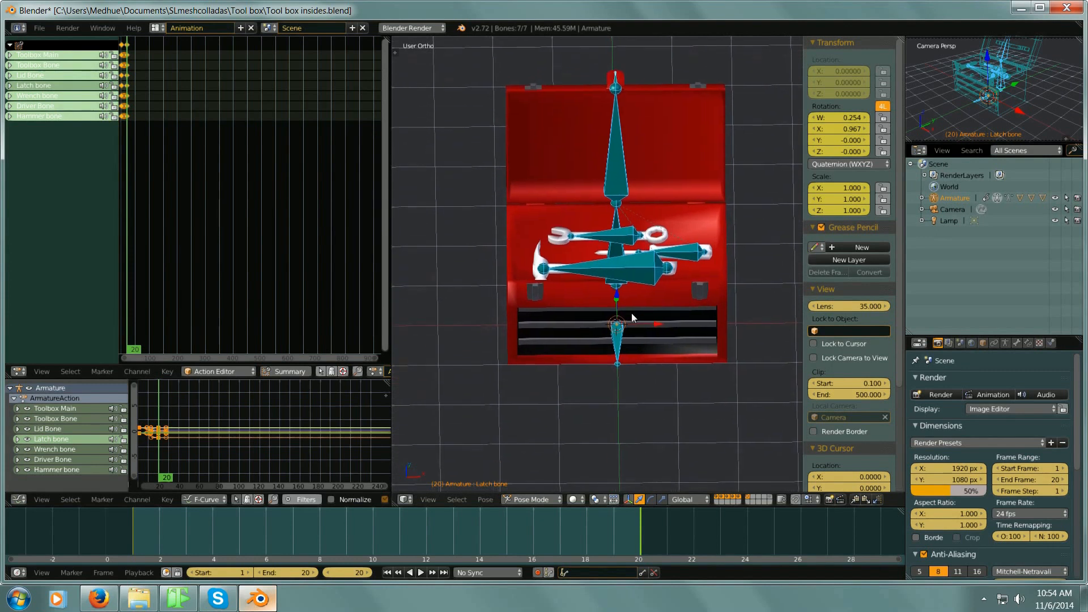
Step: Zoom in on the keyframes, widen the Action Editor and duplicate the armature's current action as a new one
{"action": "scroll", "coordinate": [286, 187], "scroll_direction": "up", "scroll_amount": 5}
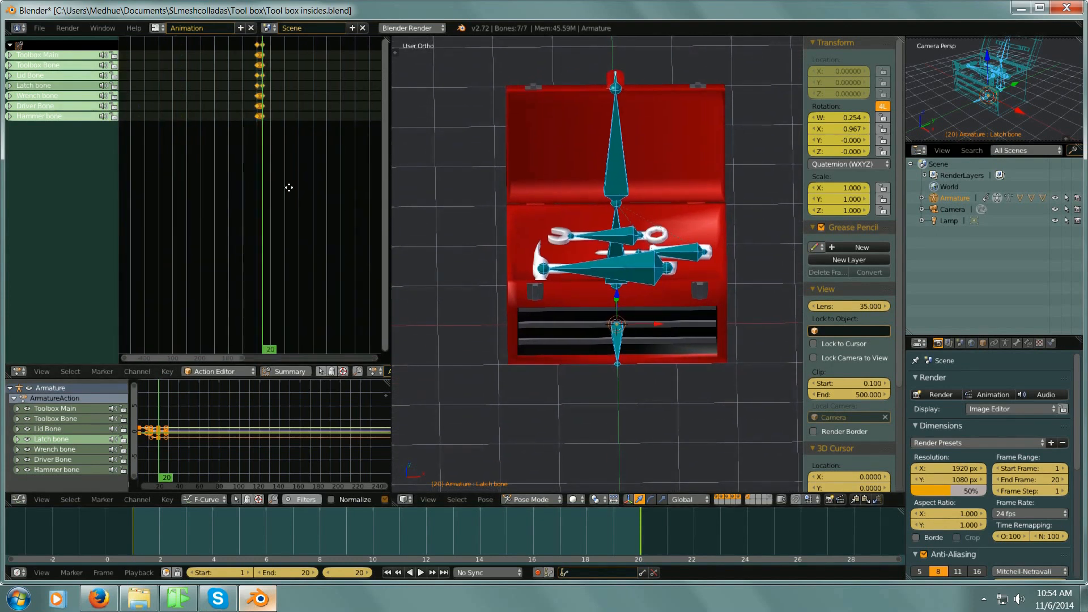
{"action": "scroll", "coordinate": [275, 140], "scroll_direction": "up", "scroll_amount": 5}
{"action": "scroll", "coordinate": [153, 194], "scroll_direction": "up", "scroll_amount": 2}
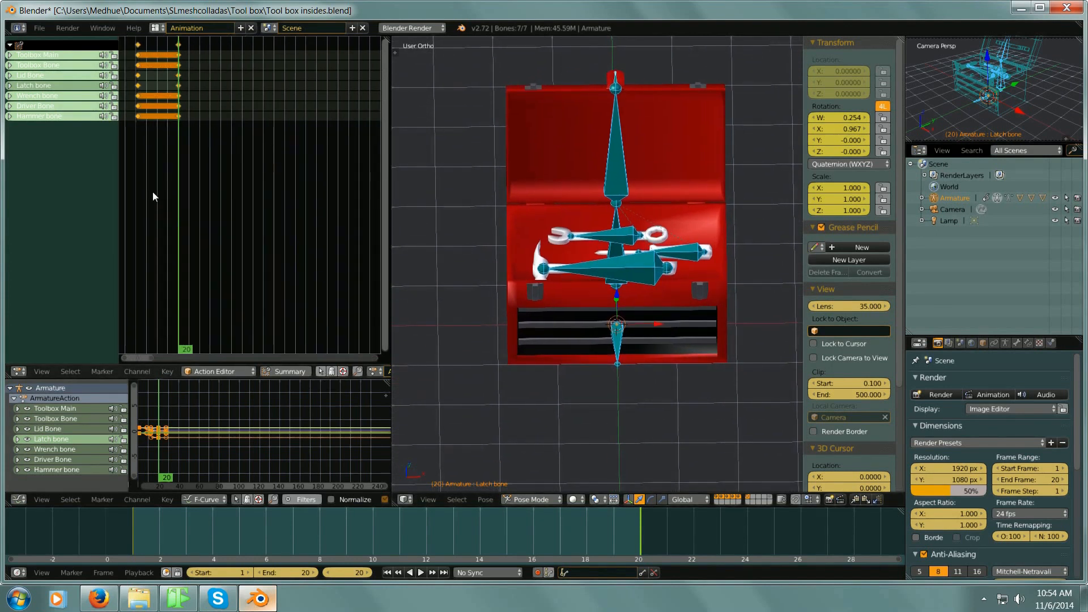
{"action": "scroll", "coordinate": [243, 198], "scroll_direction": "up", "scroll_amount": 5}
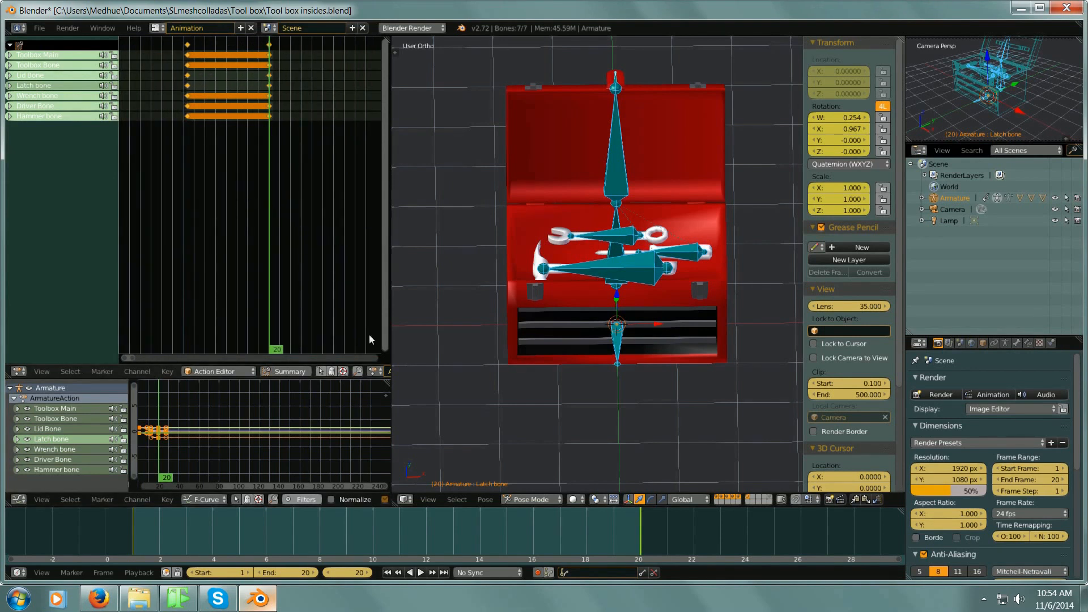
{"action": "left_click_drag", "start_coordinate": [389, 280], "coordinate": [548, 280]}
{"action": "left_click", "coordinate": [469, 372]}
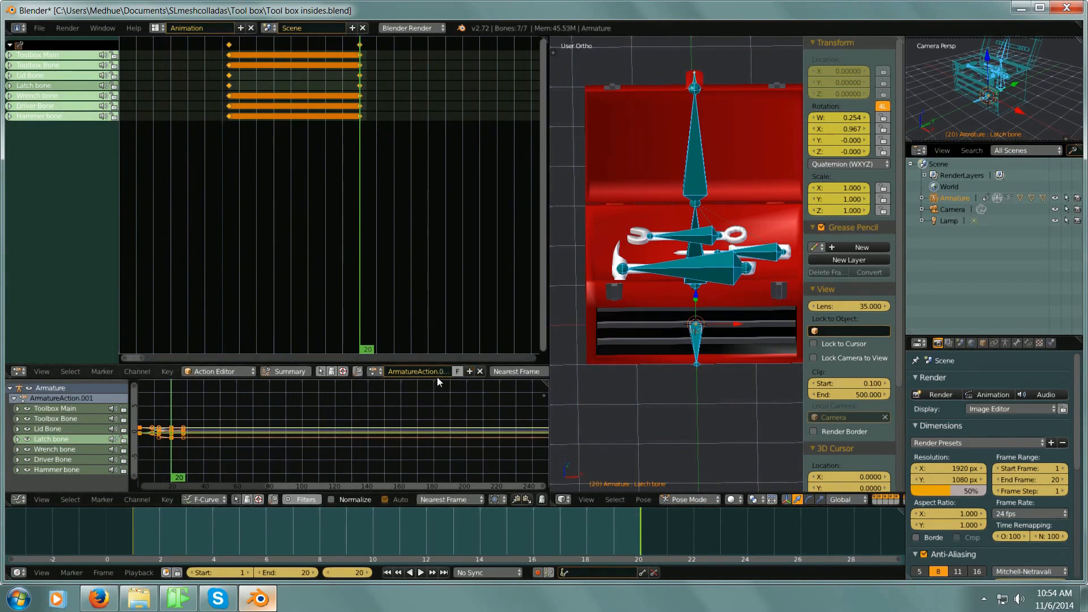
Step: Rename the new action Toolbox Open and give it a fake user so it is kept
{"action": "left_click", "coordinate": [435, 374]}
{"action": "type", "text": "jt"}
{"action": "type", "text": "olbox Op"}
{"action": "type", "text": "en"}
{"action": "key", "text": "Return"}
{"action": "left_click", "coordinate": [458, 372]}
Step: Duplicate the Toolbox Open action, rename the copy Toolbox Close and give it a fake user
{"action": "left_click", "coordinate": [481, 371]}
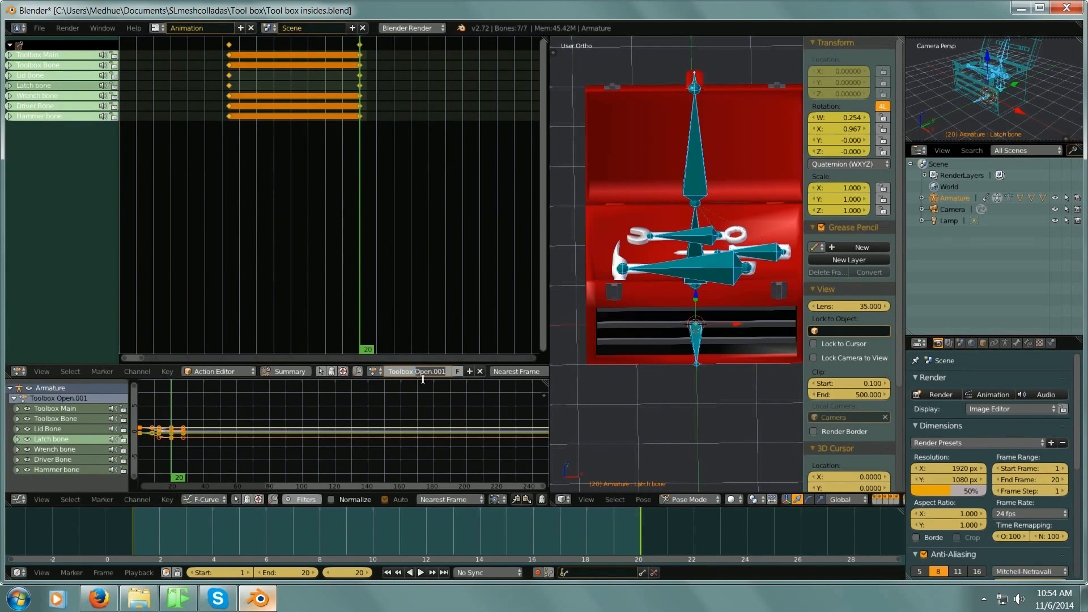
{"action": "type", "text": "Clos"}
{"action": "key", "text": "Return"}
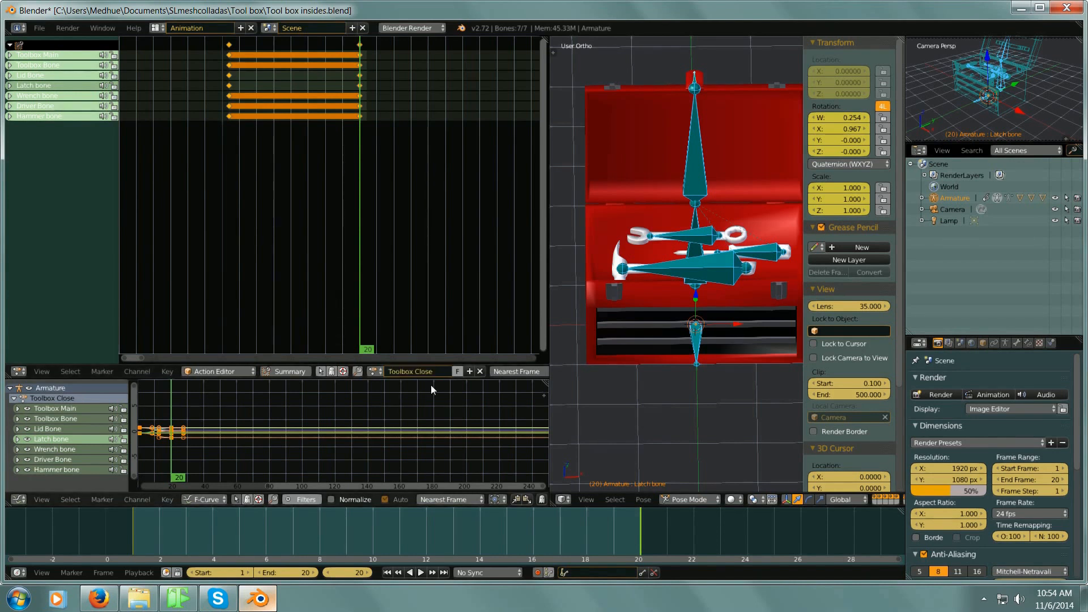
{"action": "left_click", "coordinate": [456, 371]}
Step: Narrow the Action Editor to enlarge the 3D view and hide the transform properties
{"action": "scroll", "coordinate": [656, 331], "scroll_direction": "down", "scroll_amount": 3}
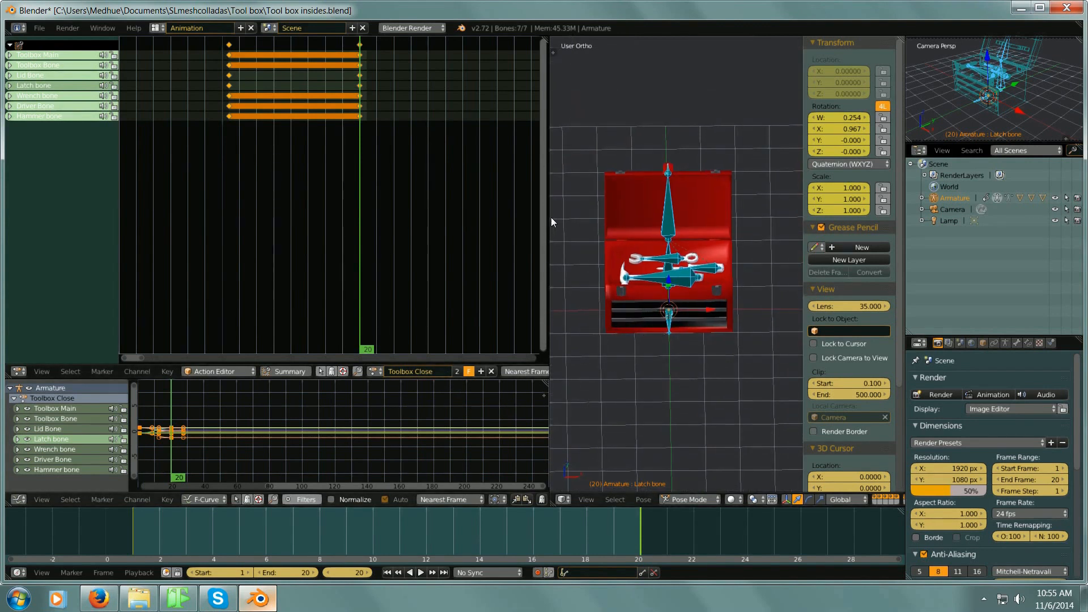
{"action": "left_click_drag", "start_coordinate": [549, 217], "coordinate": [344, 226]}
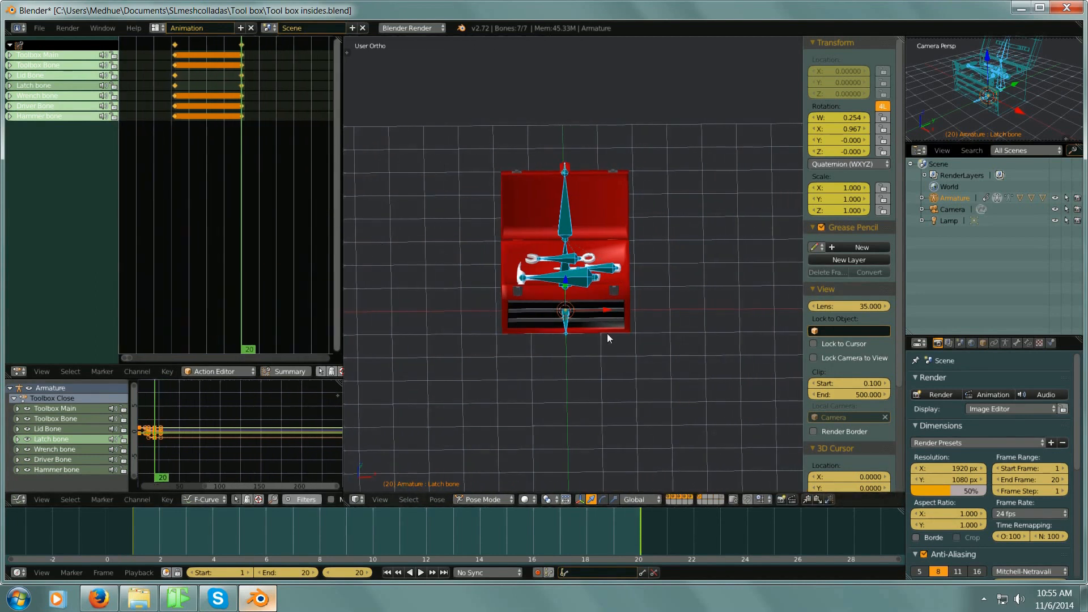
{"action": "middle_click_drag", "start_coordinate": [606, 334], "coordinate": [655, 334]}
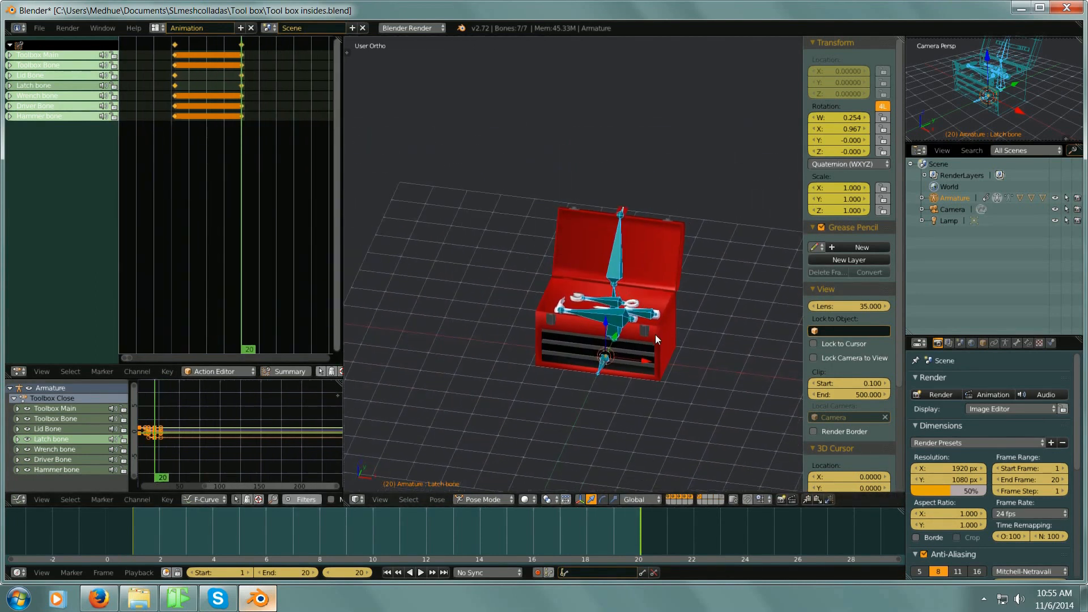
{"action": "key", "text": "n"}
{"action": "middle_click_drag", "start_coordinate": [723, 350], "coordinate": [668, 262]}
Step: Return all bones to the closed-toolbox pose at frame 20 of Toolbox Close and insert a keyframe for them
{"action": "right_click", "coordinate": [668, 262]}
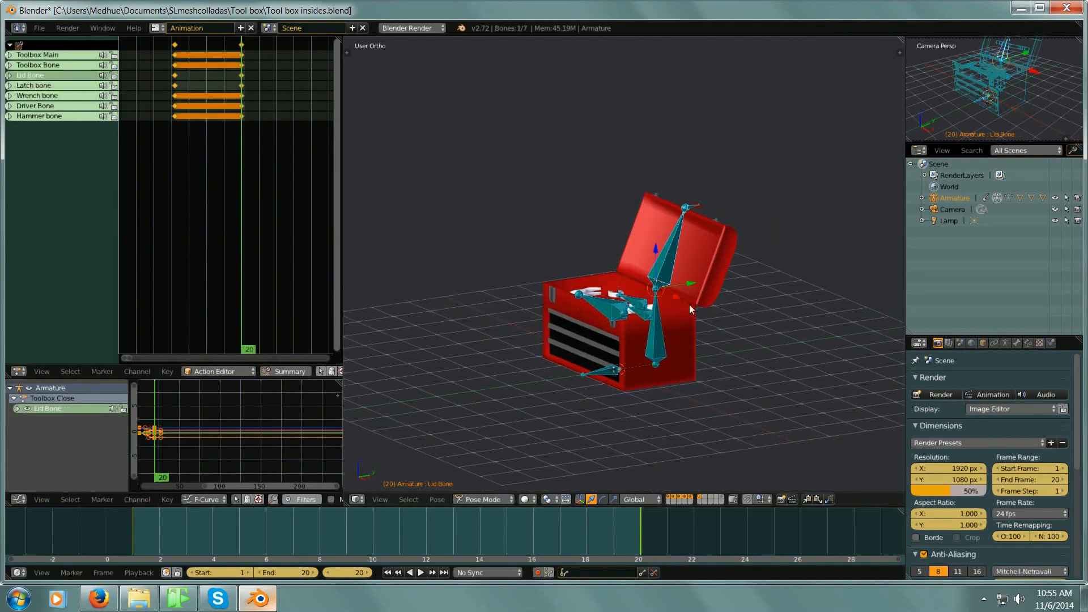
{"action": "key", "text": "a"}
{"action": "key", "text": "a"}
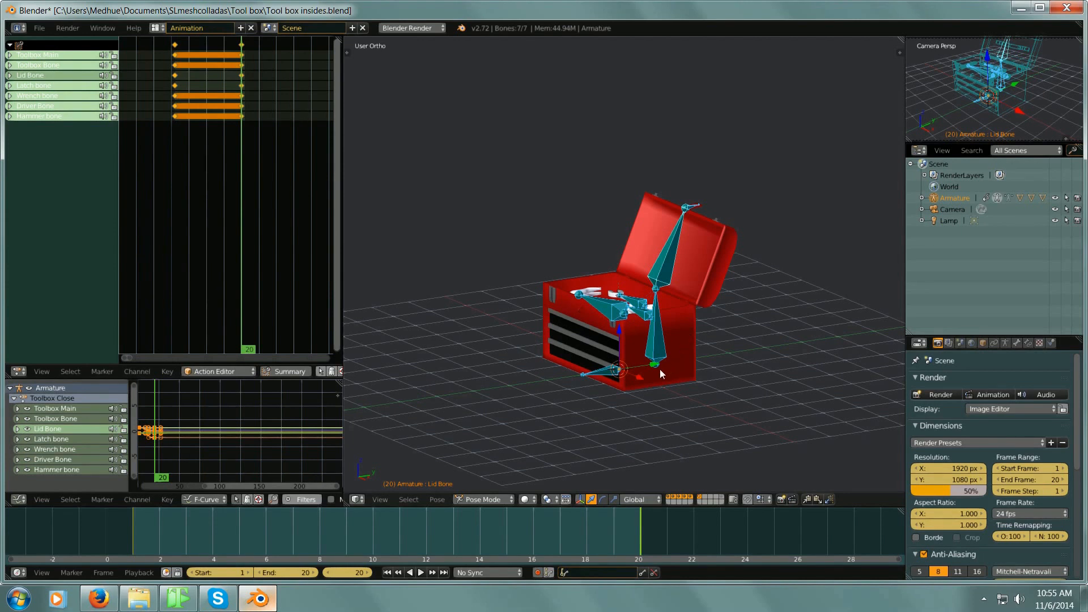
{"action": "key", "text": "ctrl+v"}
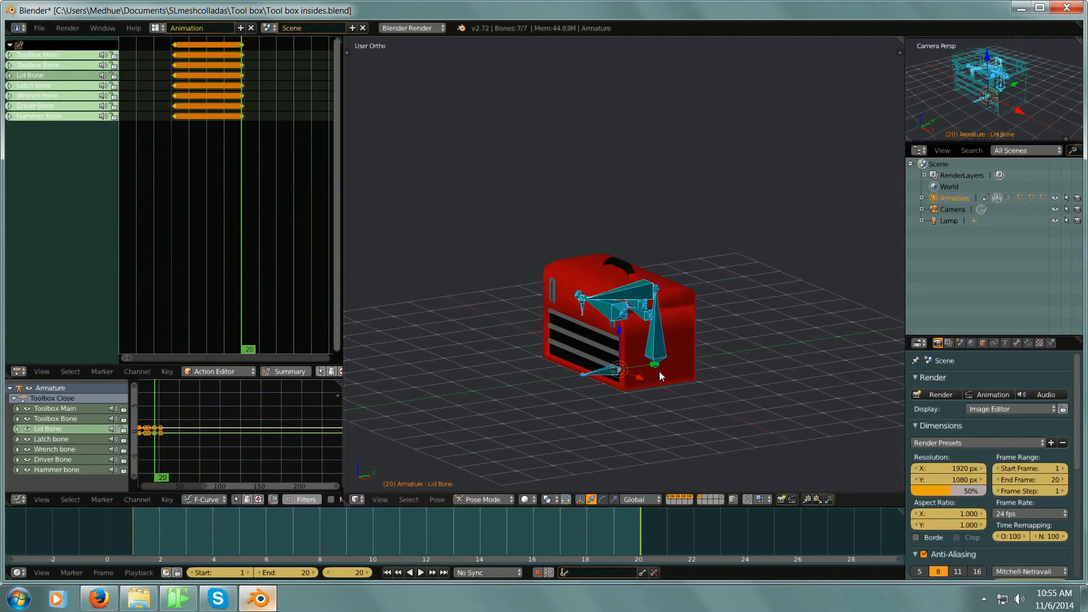
{"action": "middle_click_drag", "start_coordinate": [640, 367], "coordinate": [678, 320]}
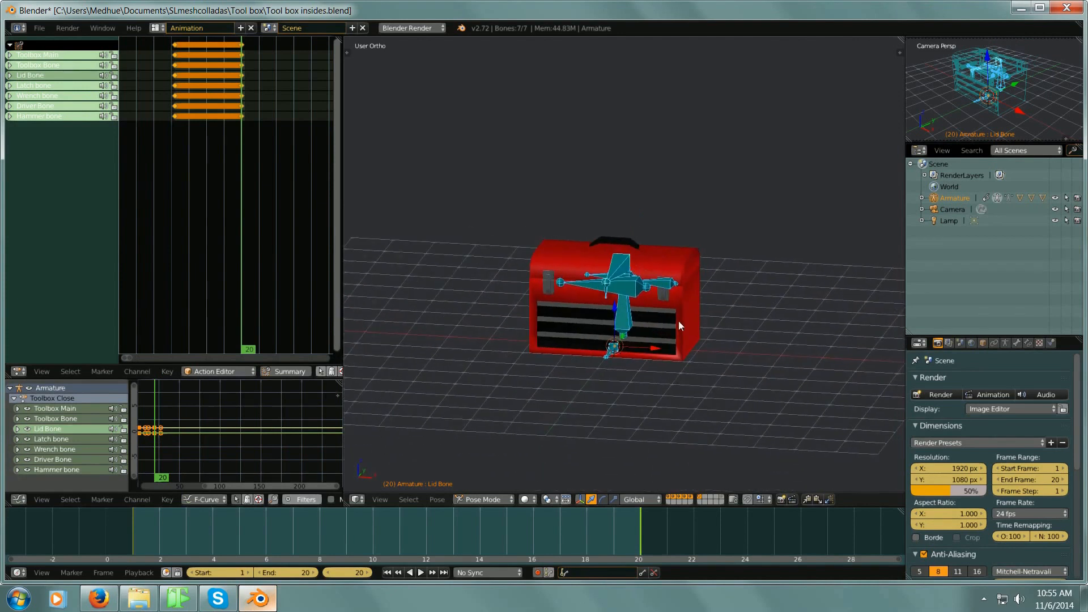
{"action": "key", "text": "i"}
{"action": "left_click", "coordinate": [734, 169]}
Step: Try to copy the open-toolbox pose of all bones from frame 20 to frame 1 of Toolbox Close
{"action": "left_click", "coordinate": [387, 572]}
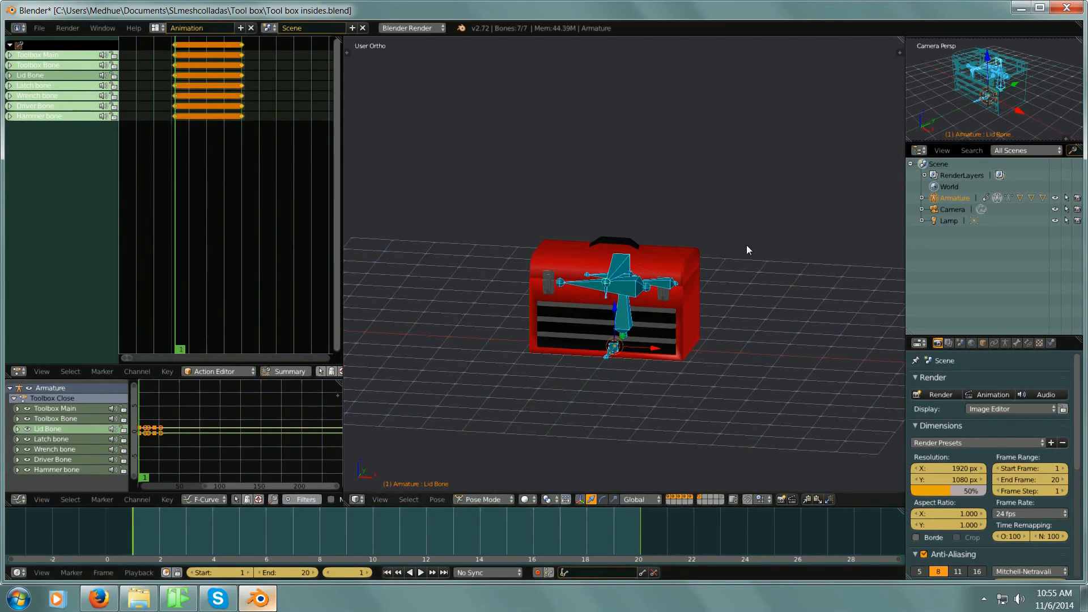
{"action": "key", "text": "shift+Right"}
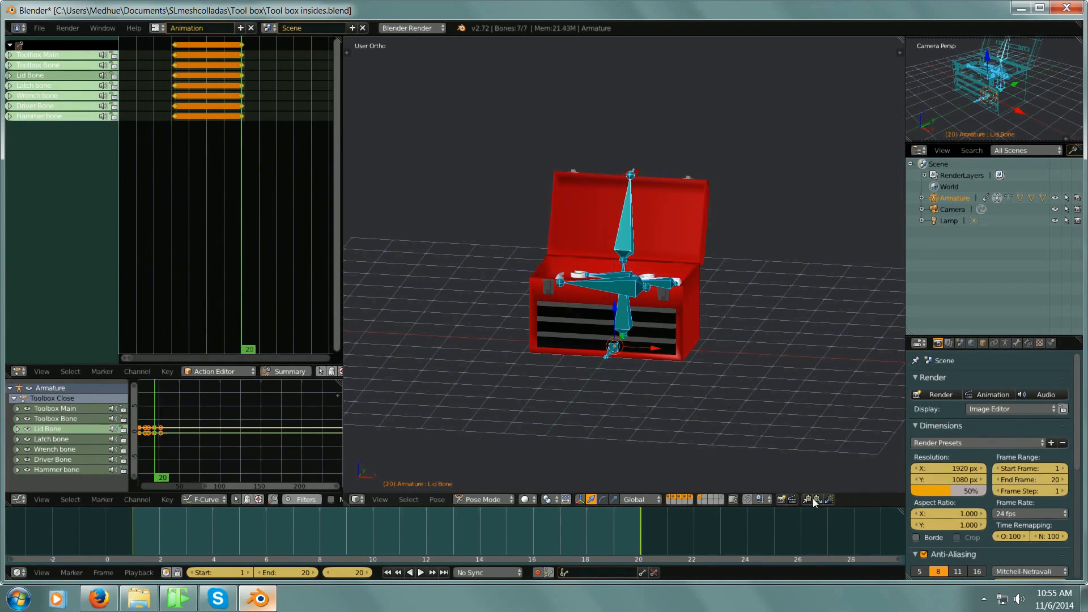
{"action": "key", "text": "a"}
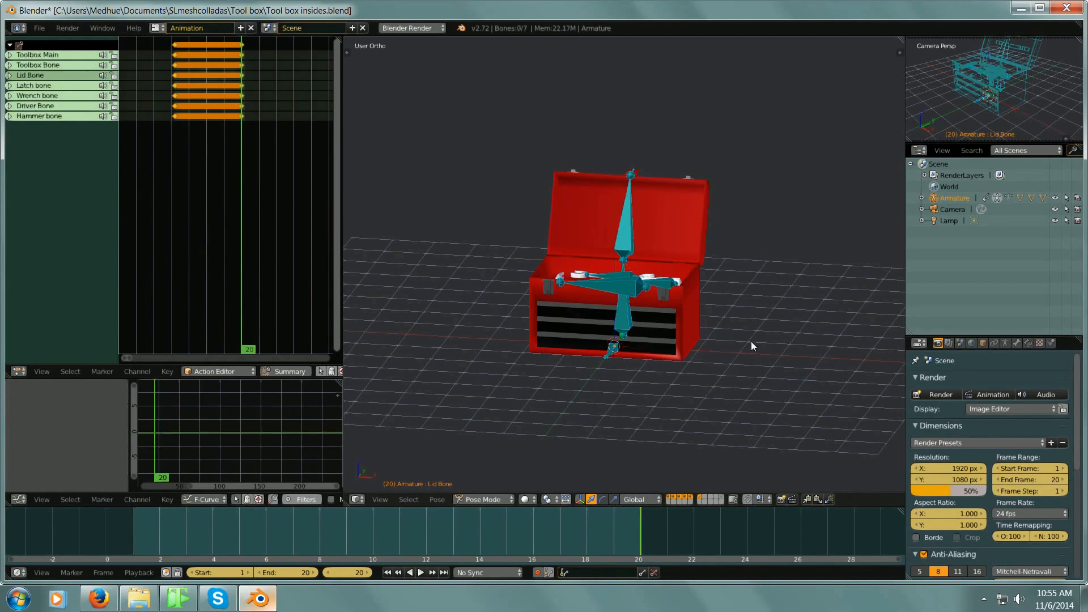
{"action": "key", "text": "a"}
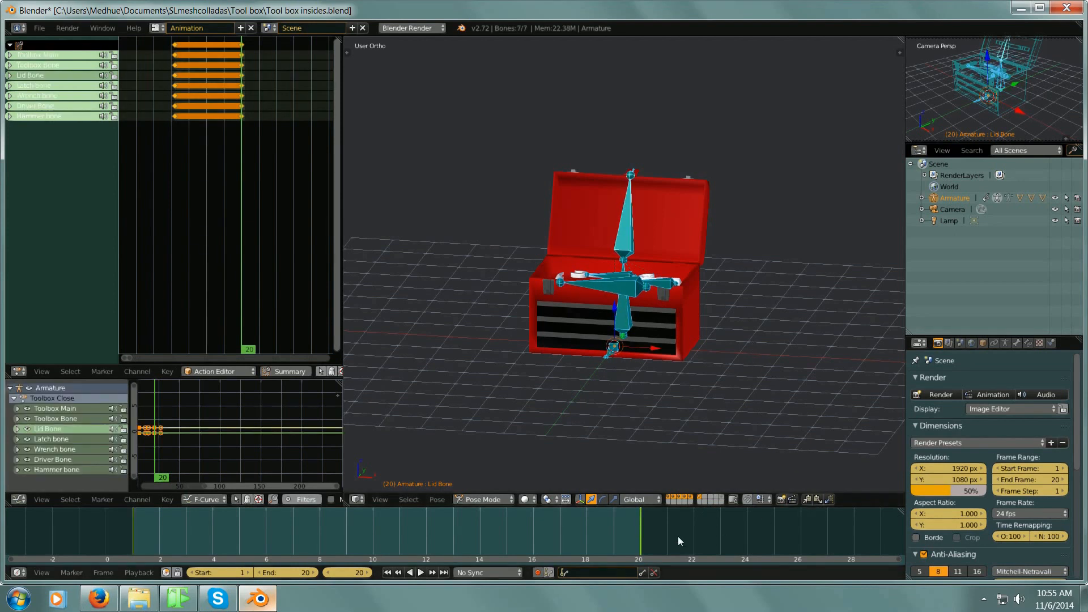
{"action": "key", "text": "shift+Left"}
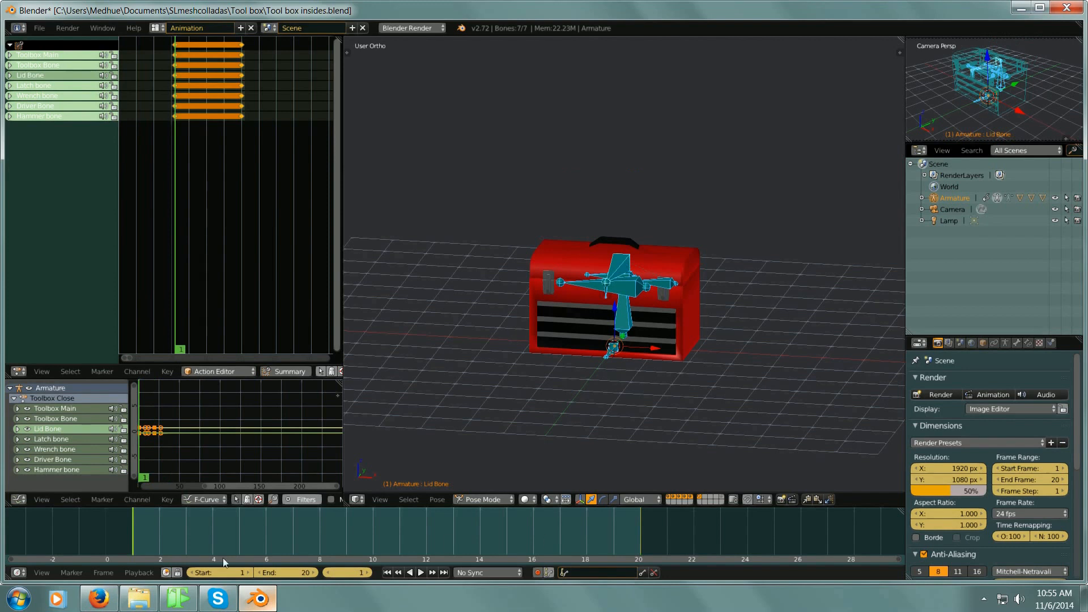
{"action": "left_click", "coordinate": [818, 500]}
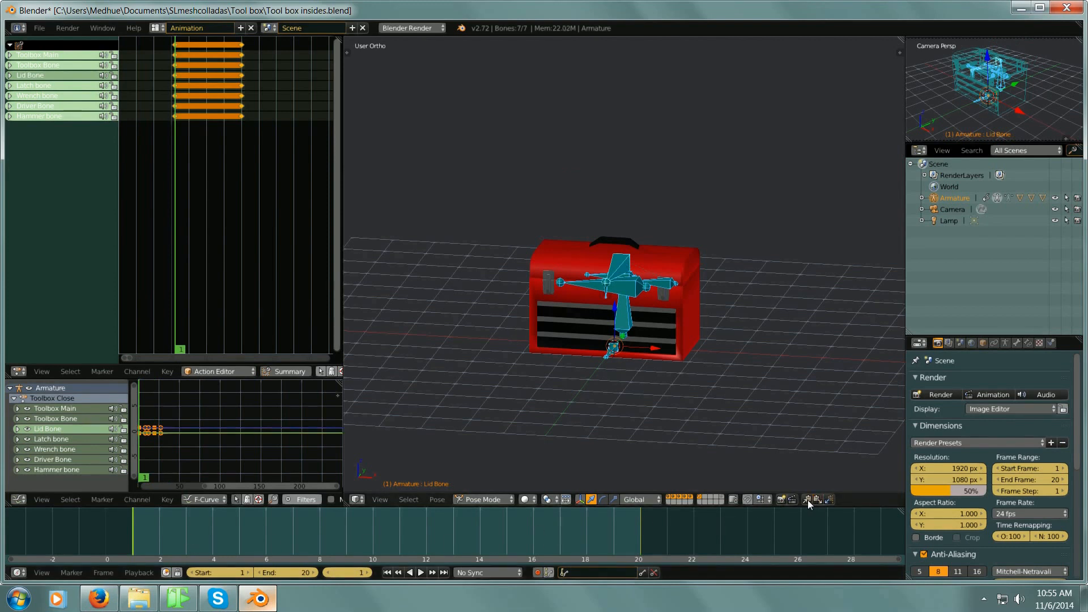
{"action": "key", "text": "shift+Right"}
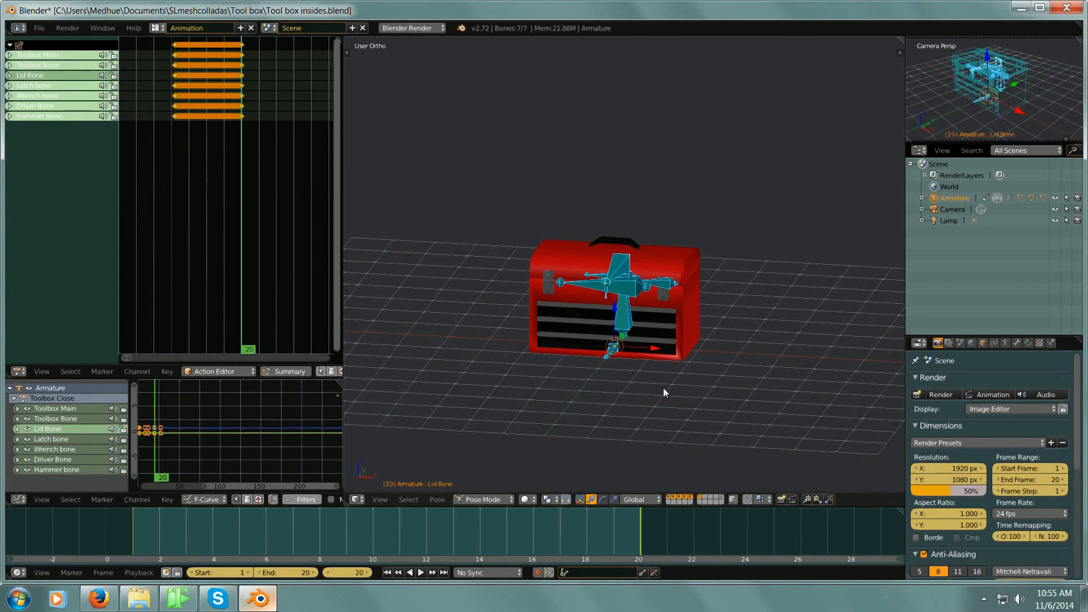
{"action": "key", "text": "shift+Left"}
{"action": "key", "text": "shift+Right"}
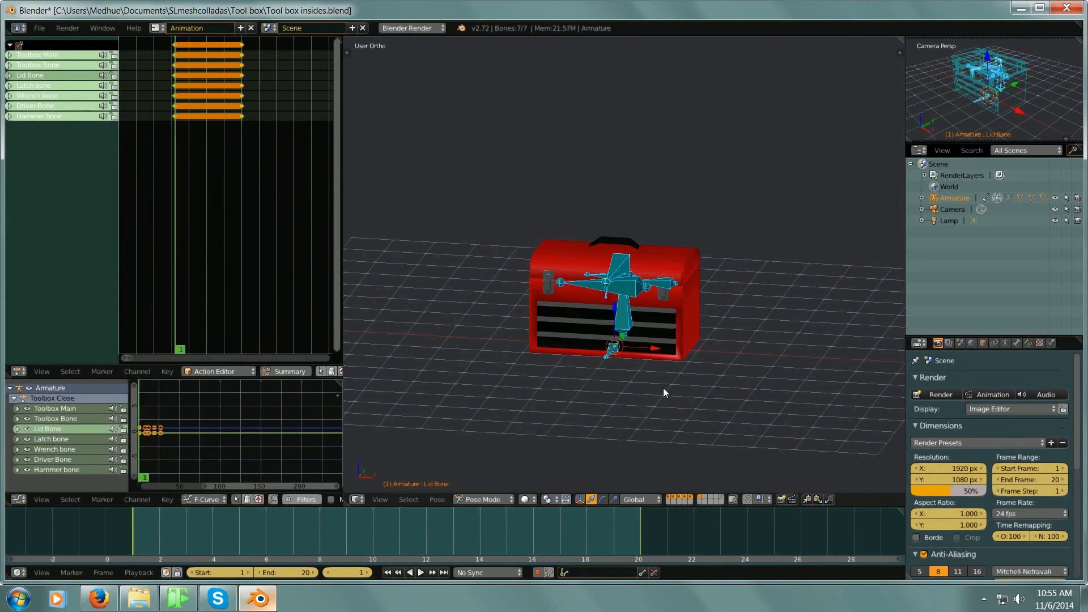
{"action": "right_click", "coordinate": [624, 228]}
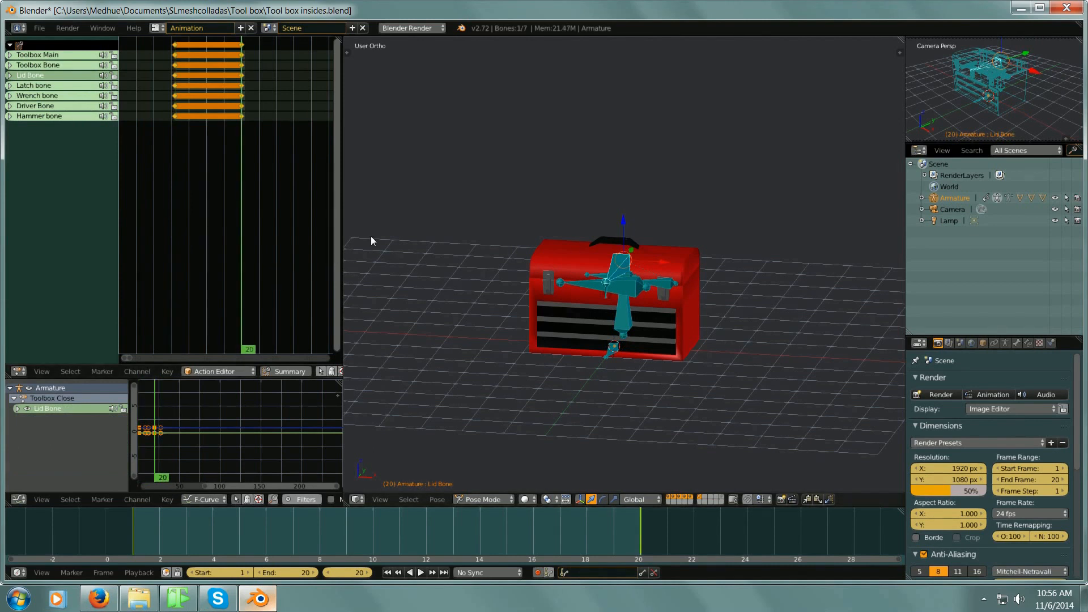
Step: Widen the Action Editor and load the Toolbox Open action at frame 20 with all bones selected
{"action": "left_click_drag", "start_coordinate": [342, 226], "coordinate": [511, 233]}
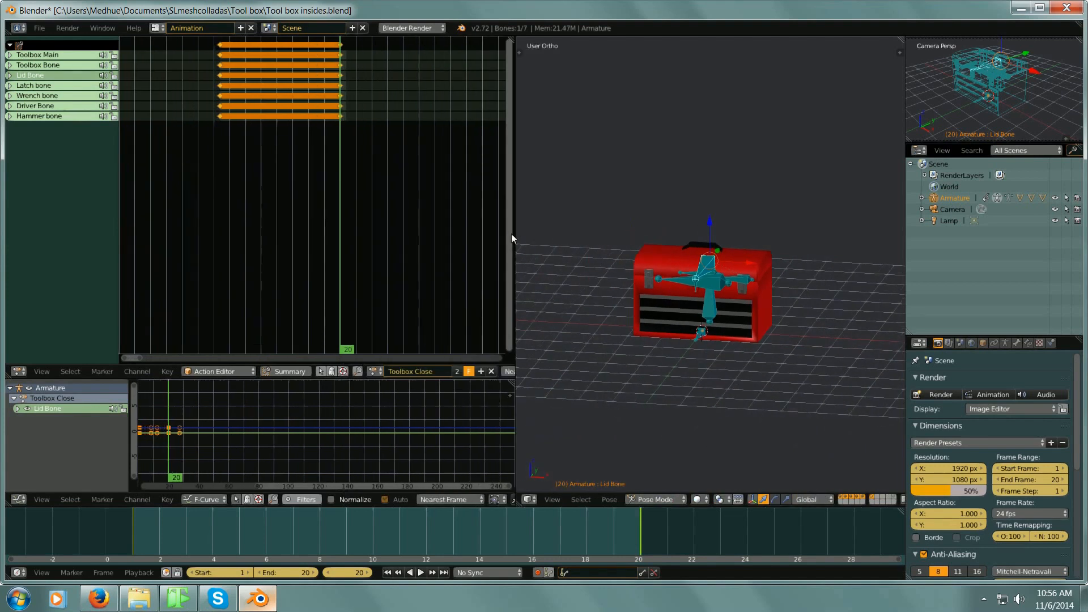
{"action": "left_click", "coordinate": [372, 372]}
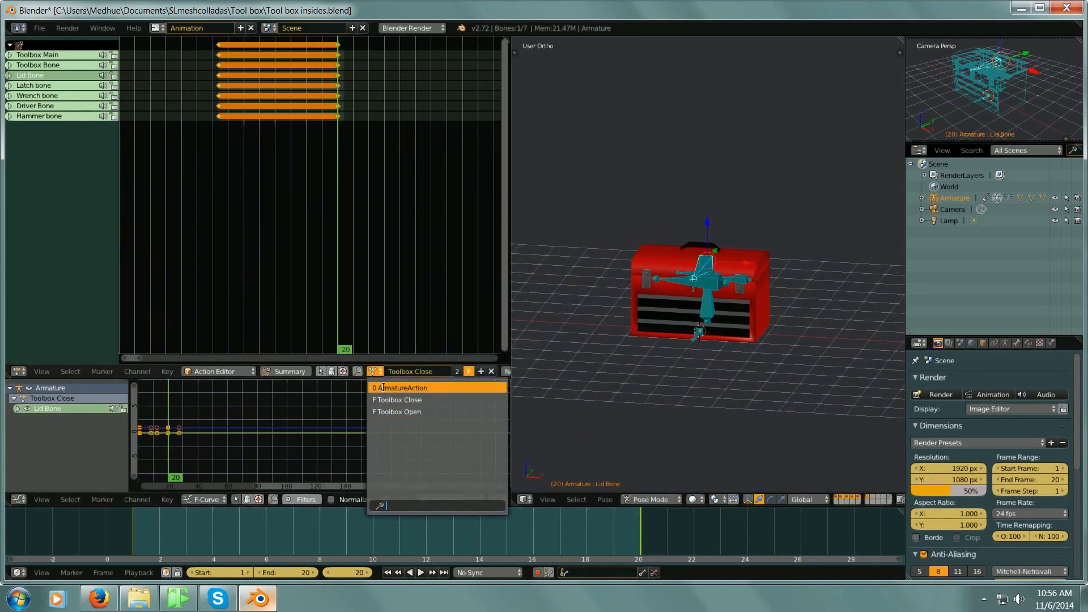
{"action": "left_click", "coordinate": [397, 410]}
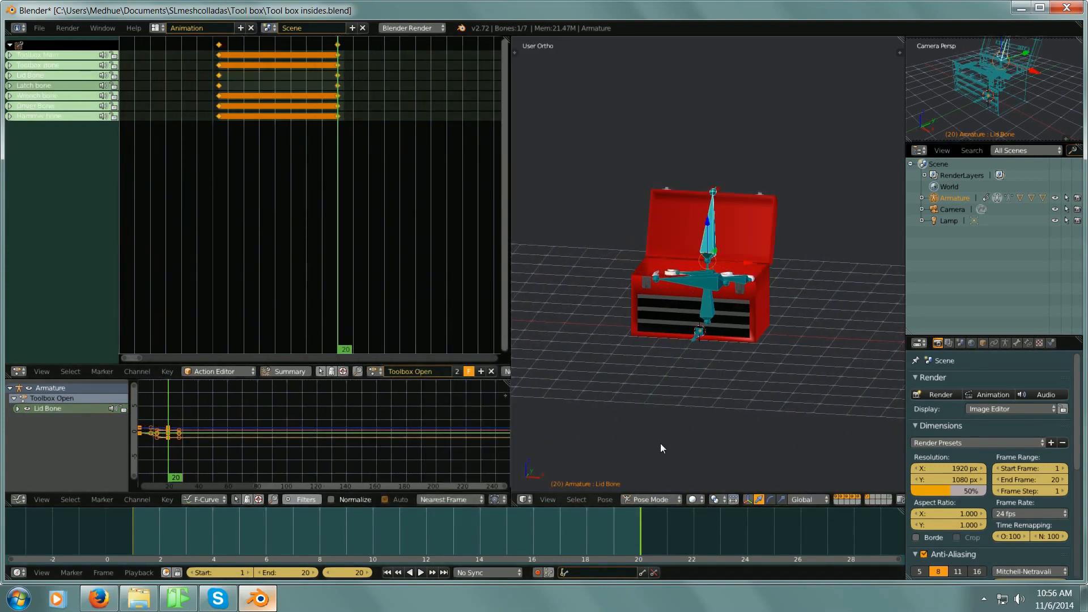
{"action": "middle_click_drag", "start_coordinate": [735, 352], "coordinate": [717, 267]}
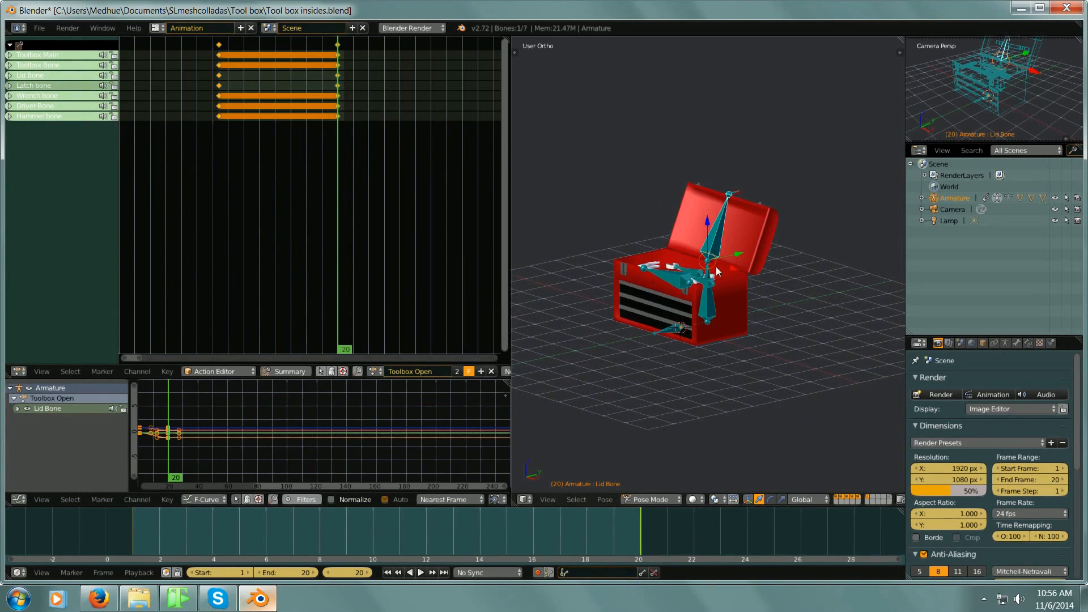
{"action": "key", "text": "a"}
{"action": "key", "text": "a"}
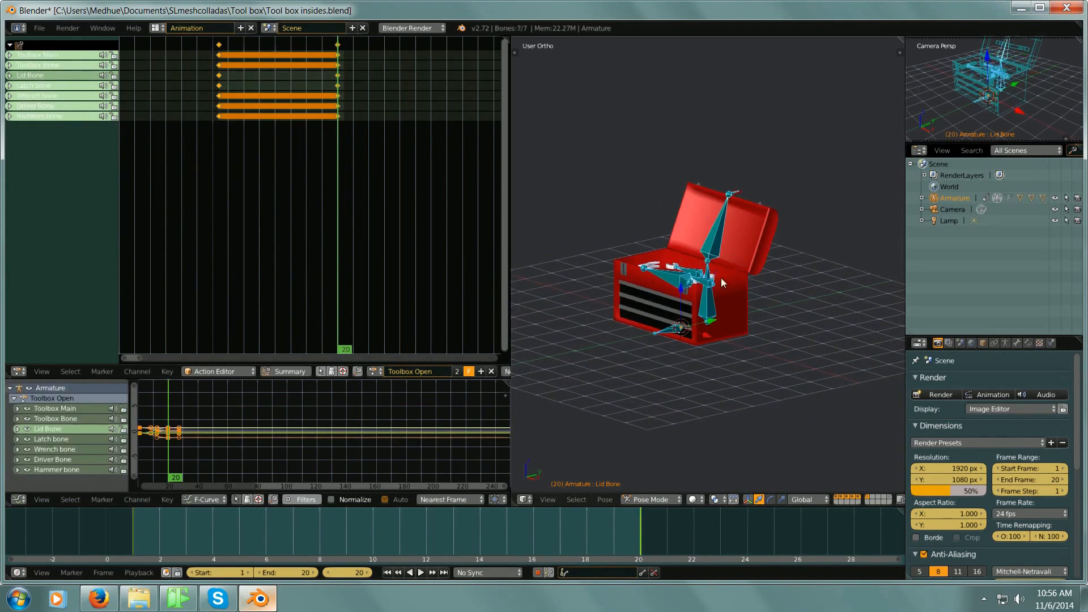
Step: Create a new pose library for the armature and give it a fake user so it is kept
{"action": "left_click", "coordinate": [1001, 343]}
{"action": "scroll", "coordinate": [978, 480], "scroll_direction": "down", "scroll_amount": 6}
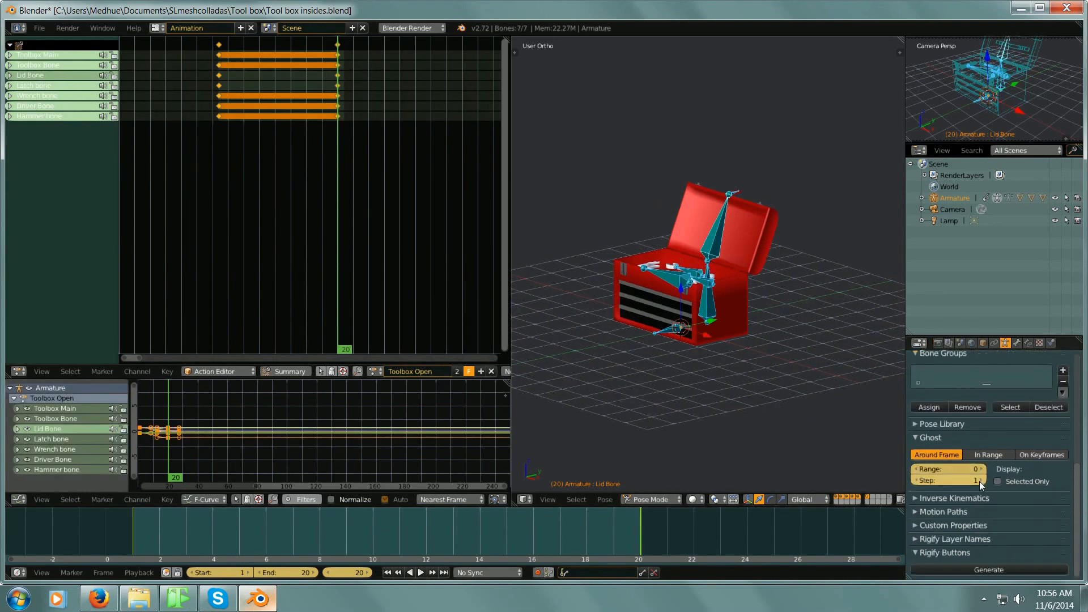
{"action": "scroll", "coordinate": [981, 417], "scroll_direction": "up", "scroll_amount": 4}
{"action": "scroll", "coordinate": [935, 450], "scroll_direction": "down", "scroll_amount": 4}
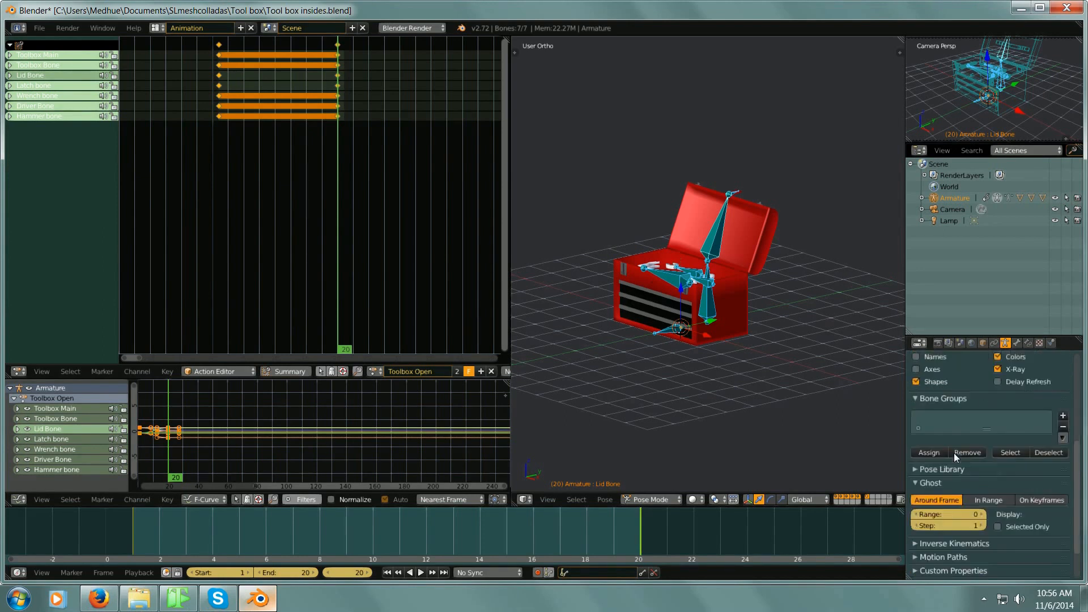
{"action": "left_click", "coordinate": [917, 423]}
{"action": "scroll", "coordinate": [926, 425], "scroll_direction": "down", "scroll_amount": 1}
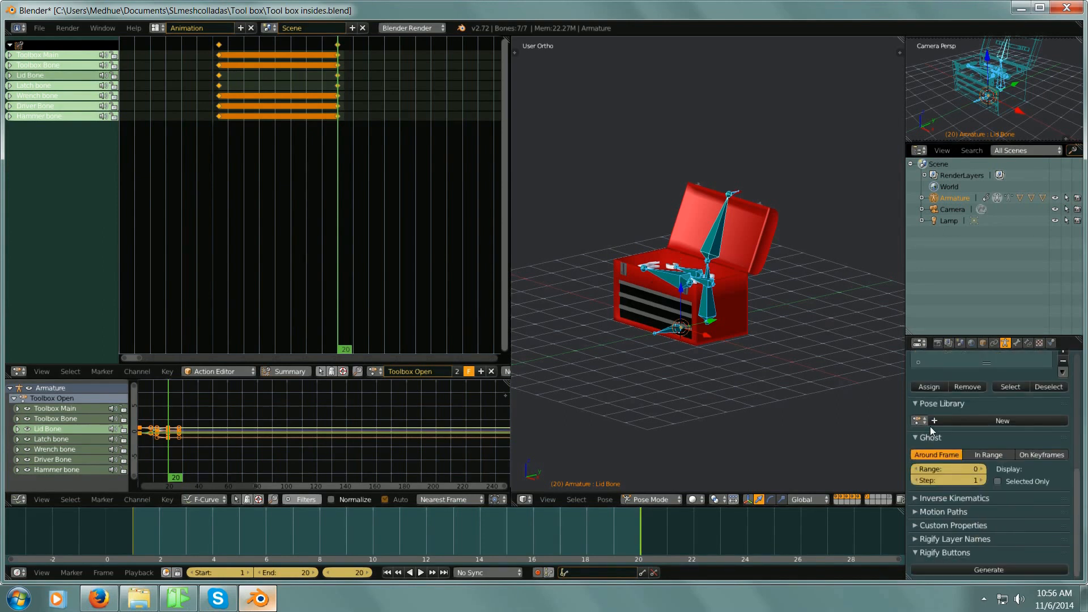
{"action": "left_click", "coordinate": [957, 420]}
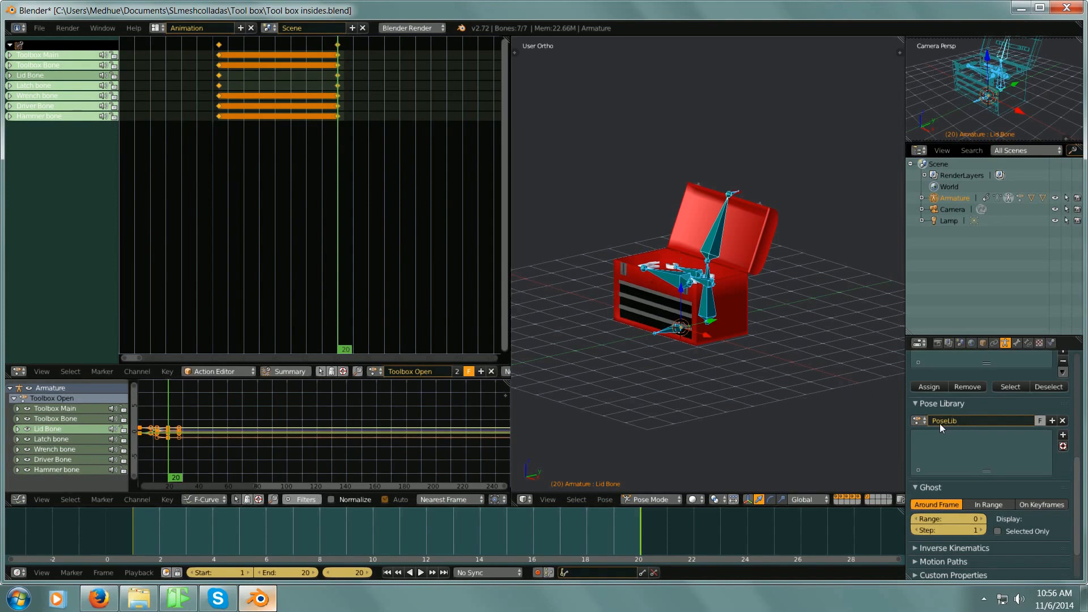
{"action": "left_click", "coordinate": [1039, 422]}
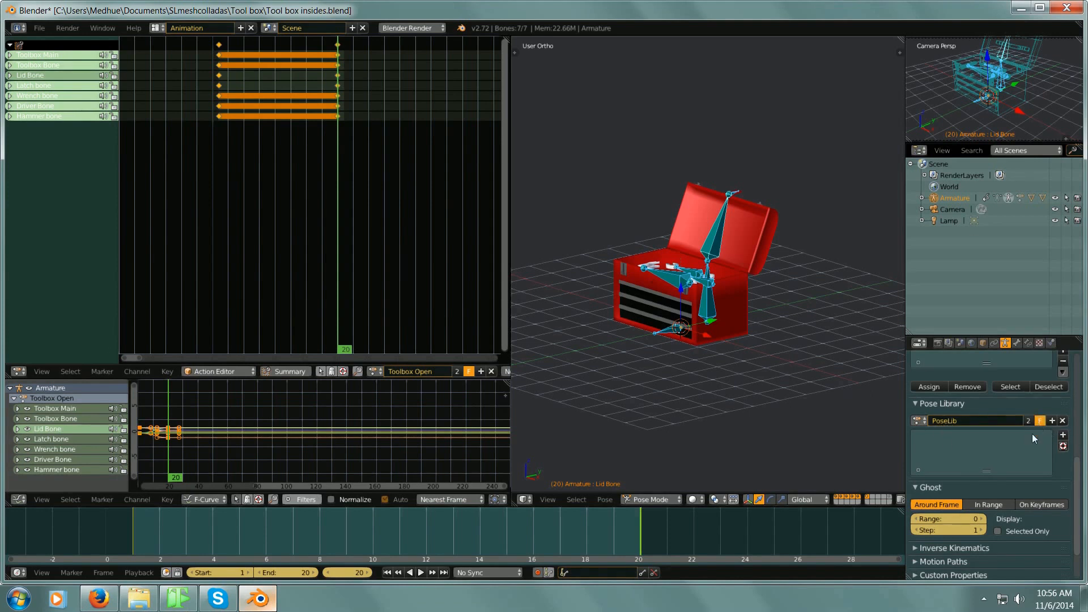
Step: Store the open-toolbox pose at frame 20 as a new pose in the pose library
{"action": "left_click", "coordinate": [1063, 435]}
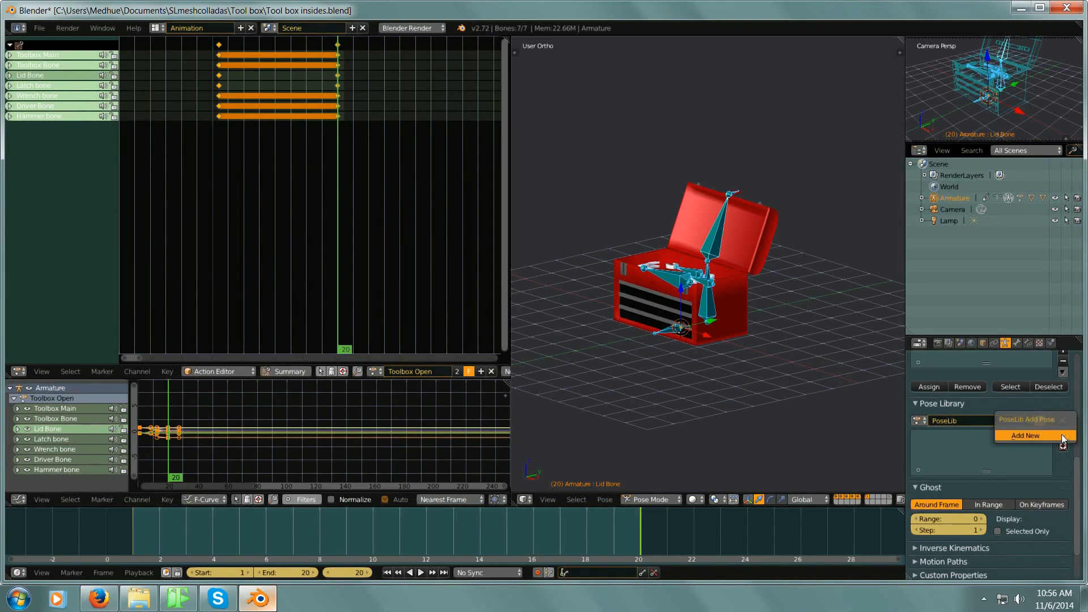
{"action": "left_click", "coordinate": [1030, 434]}
{"action": "scroll", "coordinate": [707, 290], "scroll_direction": "up", "scroll_amount": 5}
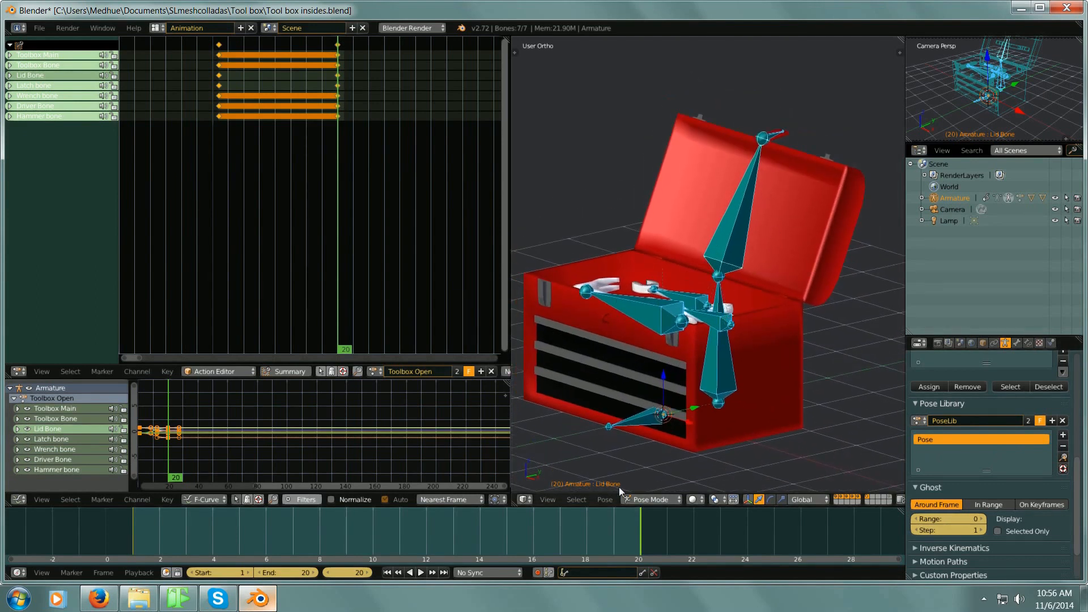
Step: Load the Toolbox Close action and insert a LocRot keyframe for all bones in the closed pose at frame 20
{"action": "left_click", "coordinate": [375, 371]}
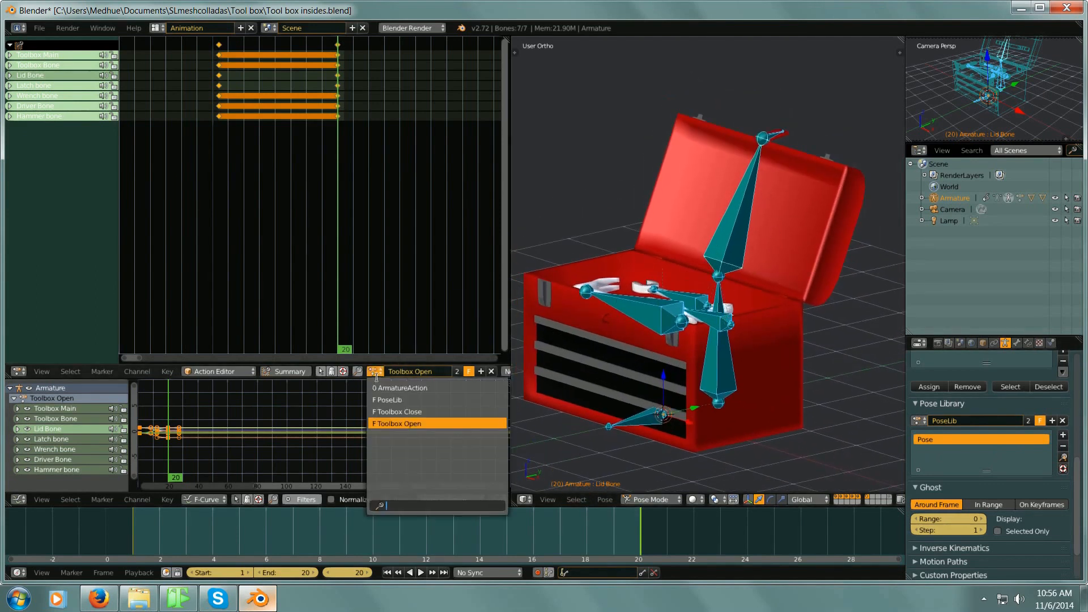
{"action": "left_click", "coordinate": [387, 411]}
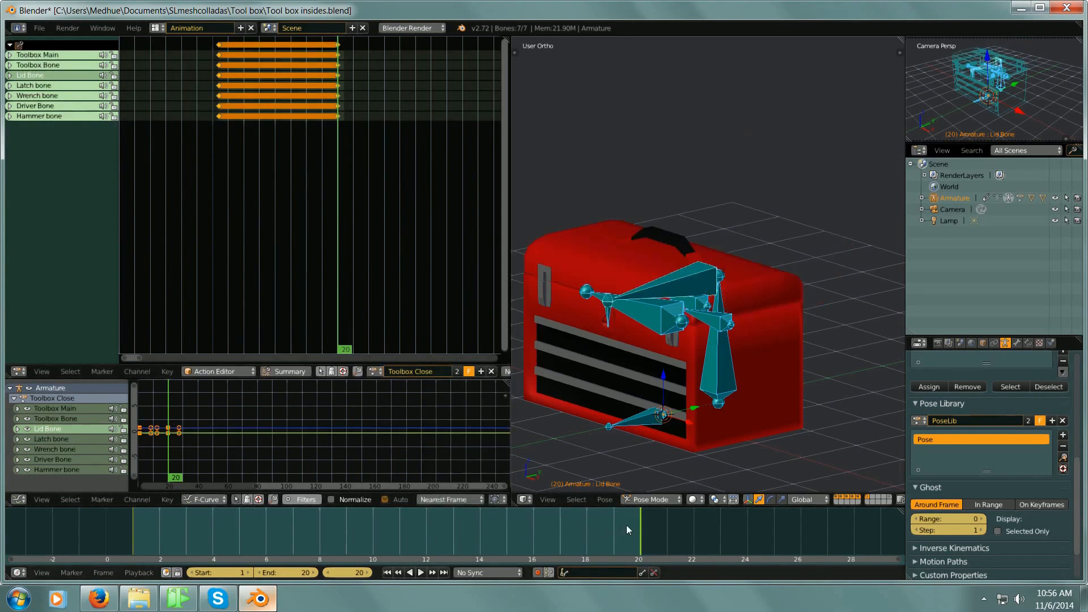
{"action": "key", "text": "i"}
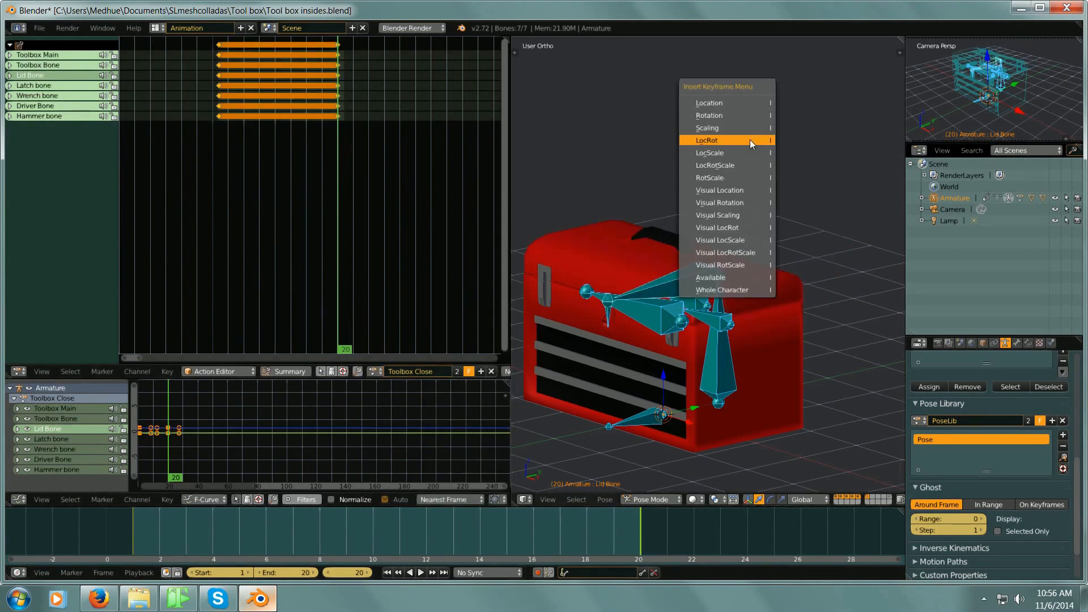
{"action": "left_click", "coordinate": [749, 139]}
Step: Apply the stored open pose from the pose library to the bones at frame 1 of Toolbox Close
{"action": "left_click_drag", "start_coordinate": [640, 524], "coordinate": [428, 532]}
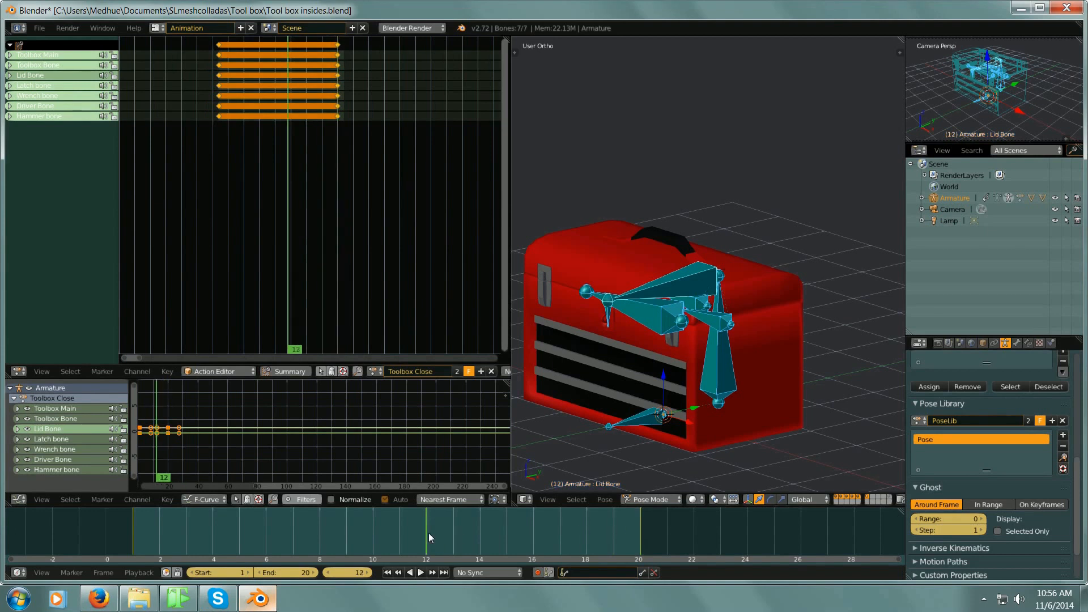
{"action": "left_click", "coordinate": [387, 572]}
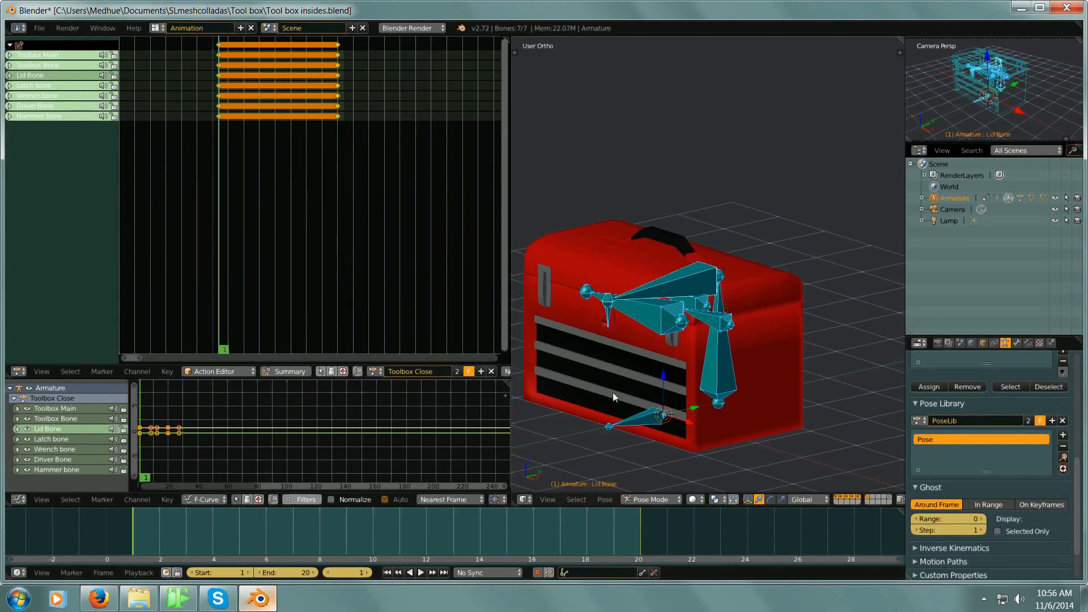
{"action": "left_click", "coordinate": [1063, 468]}
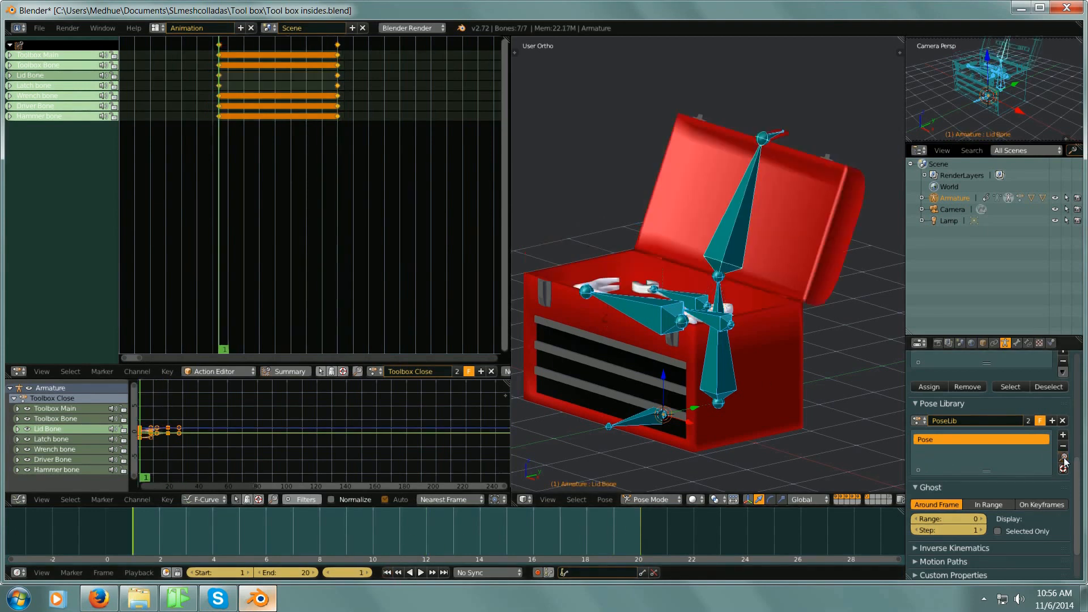
Step: Play back the Toolbox Close action from a side view to check the lid's movement
{"action": "middle_click_drag", "start_coordinate": [810, 400], "coordinate": [742, 332]}
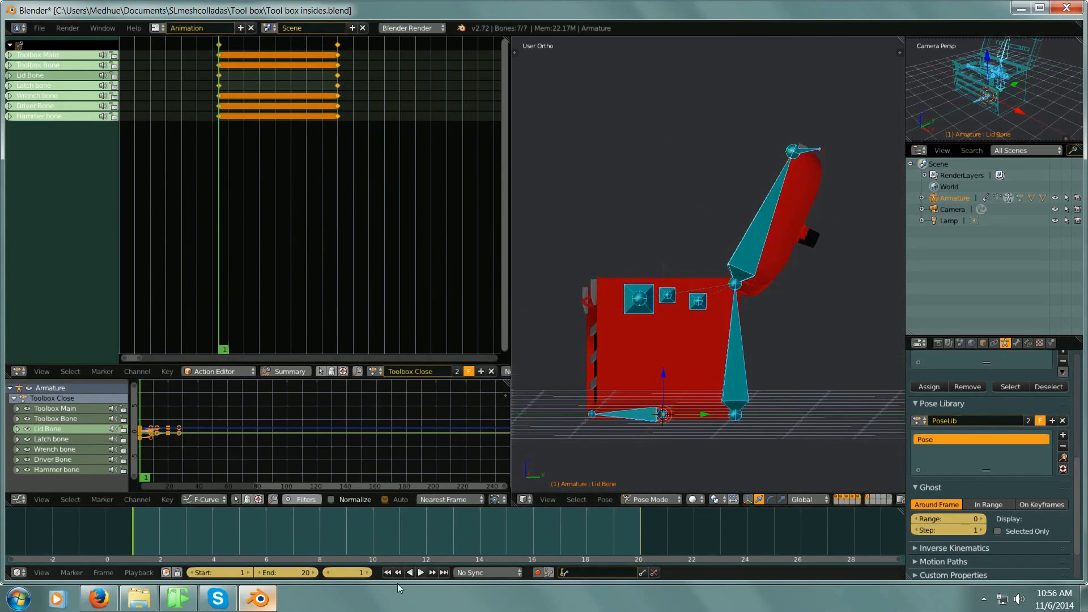
{"action": "left_click", "coordinate": [421, 572]}
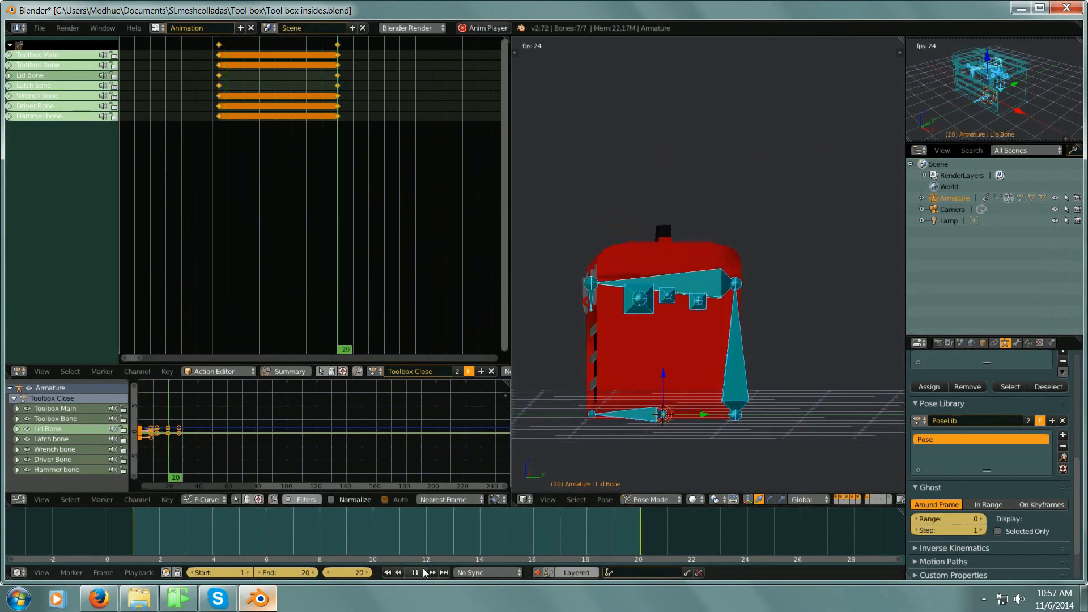
{"action": "left_click", "coordinate": [418, 573]}
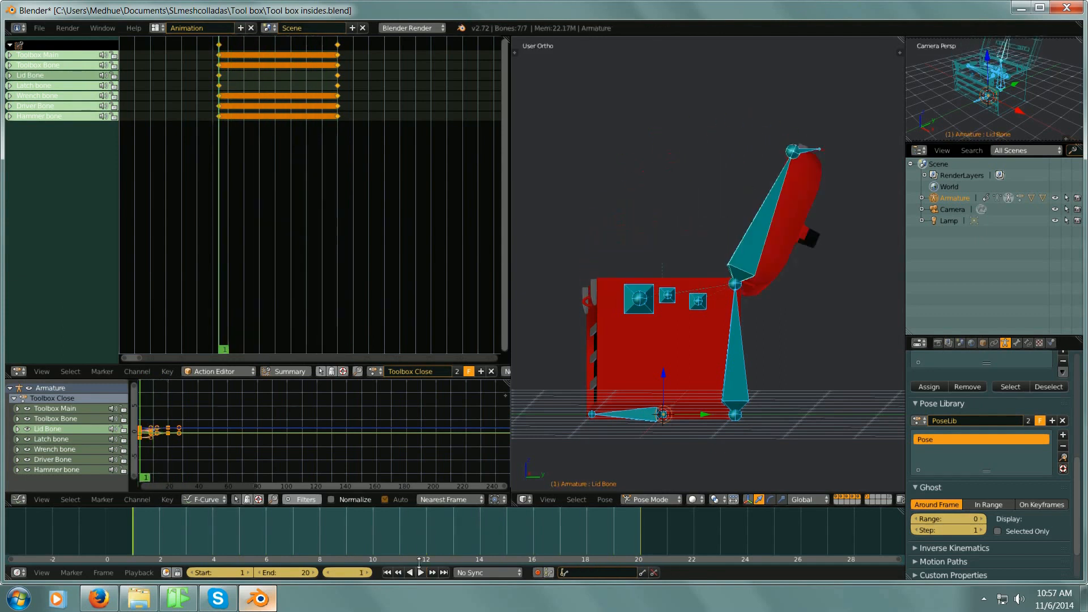
Step: Load the Toolbox Open action, play it back to check the motion, and return to frame 1
{"action": "left_click", "coordinate": [374, 371]}
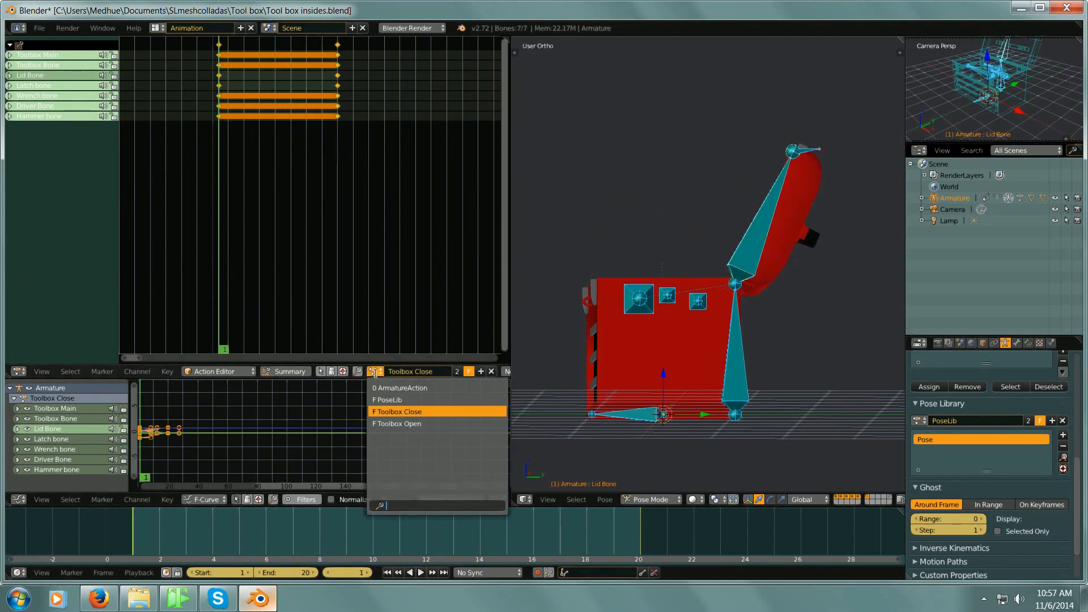
{"action": "left_click", "coordinate": [398, 424]}
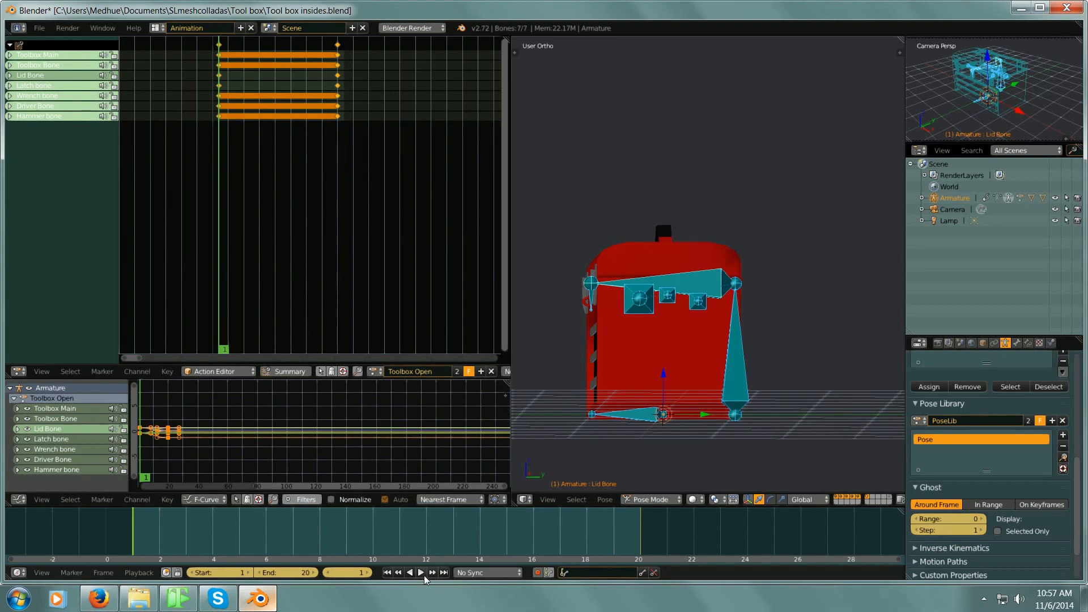
{"action": "left_click", "coordinate": [421, 572]}
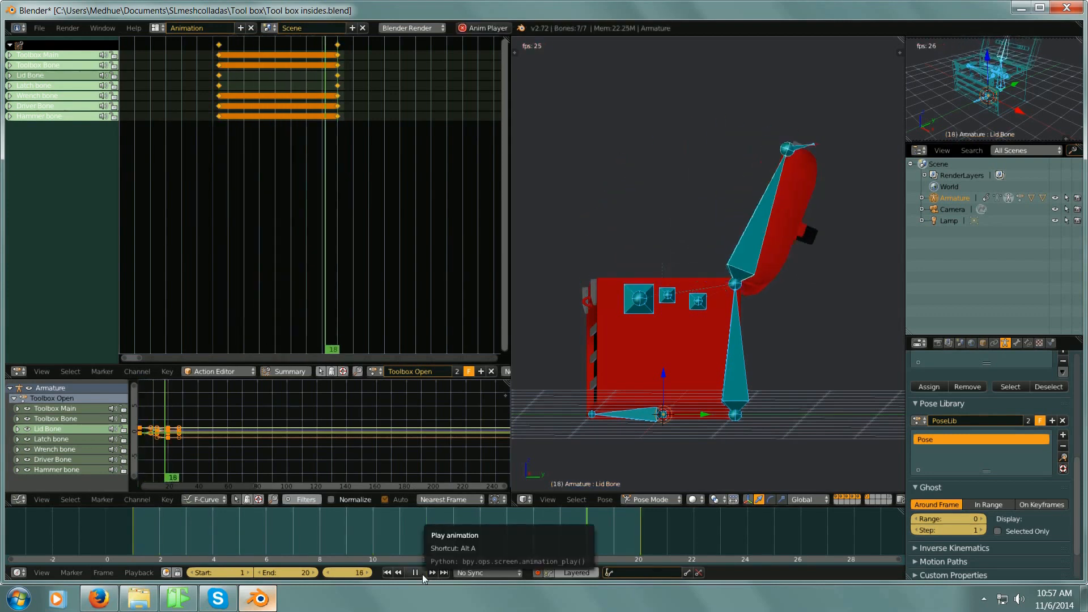
{"action": "left_click", "coordinate": [420, 573]}
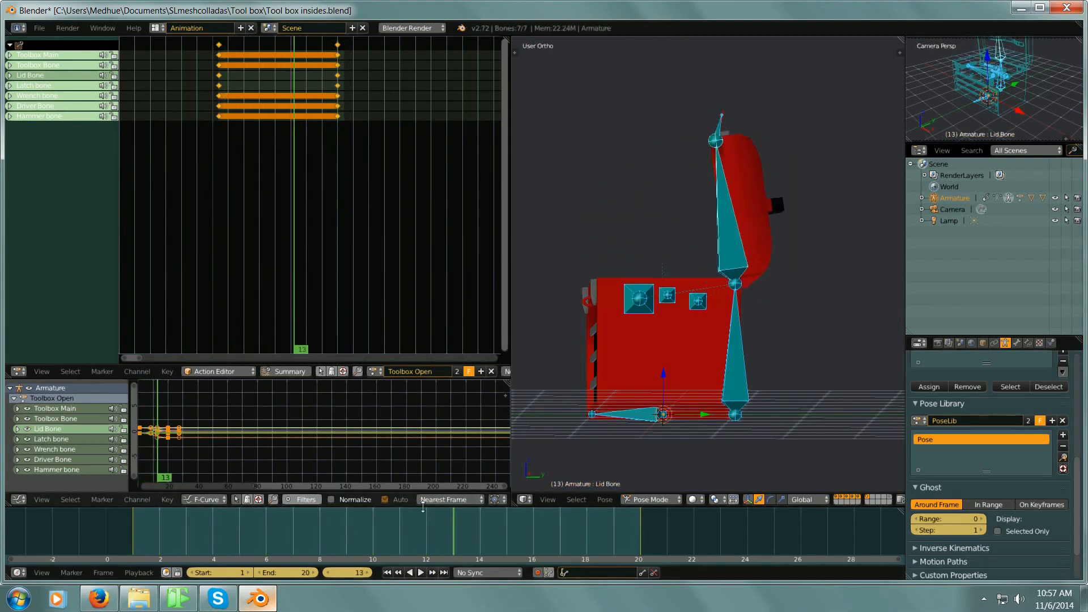
{"action": "left_click", "coordinate": [388, 573]}
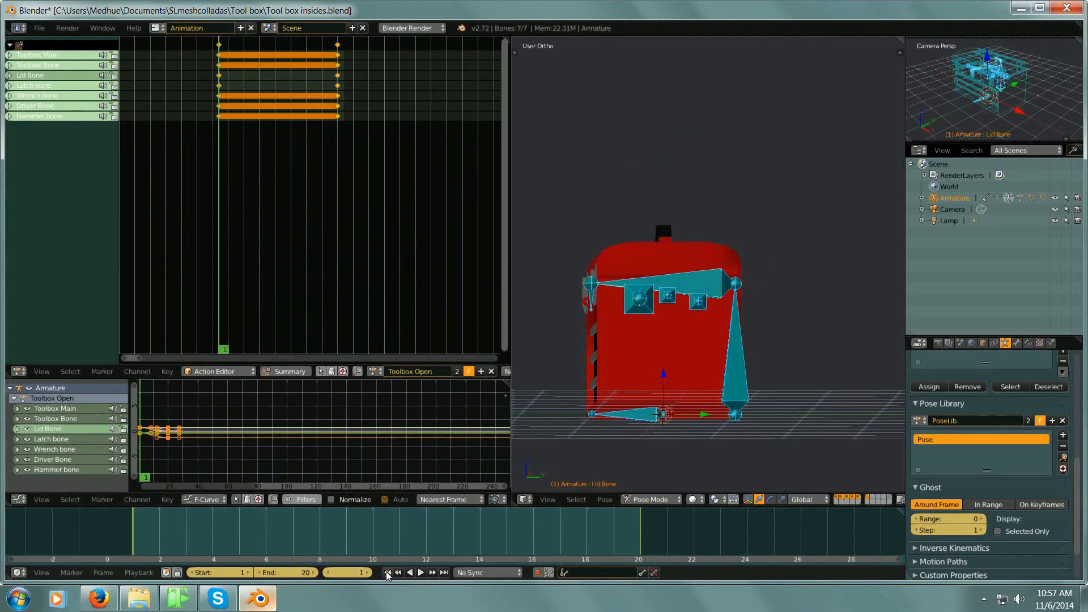
Step: Duplicate the Toolbox Close action as a new action named Toolbox Spread and give it a fake user
{"action": "left_click", "coordinate": [375, 371]}
{"action": "left_click", "coordinate": [399, 412]}
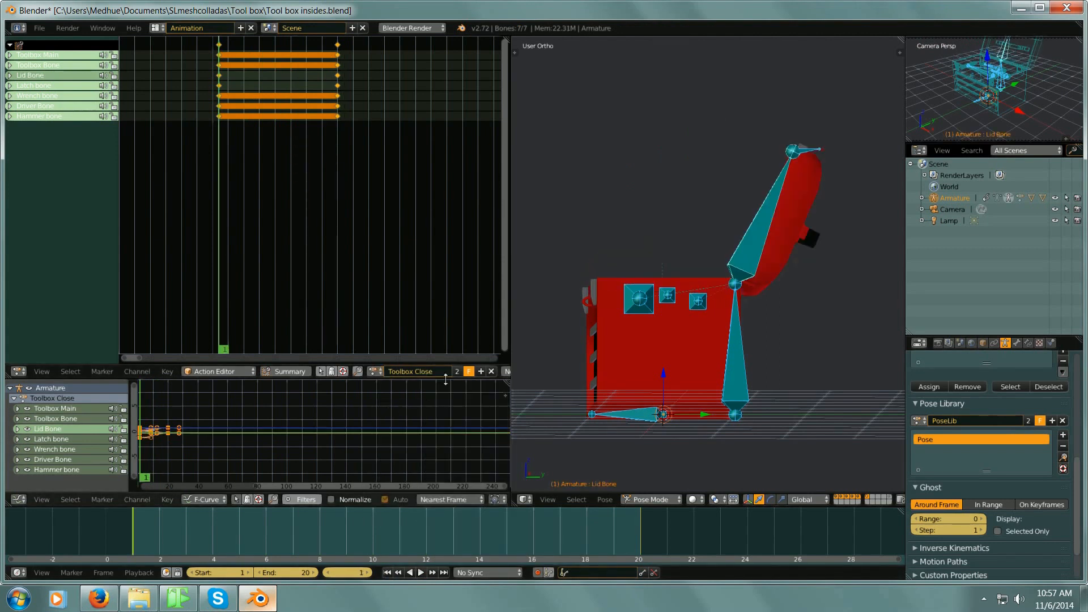
{"action": "left_click", "coordinate": [478, 373]}
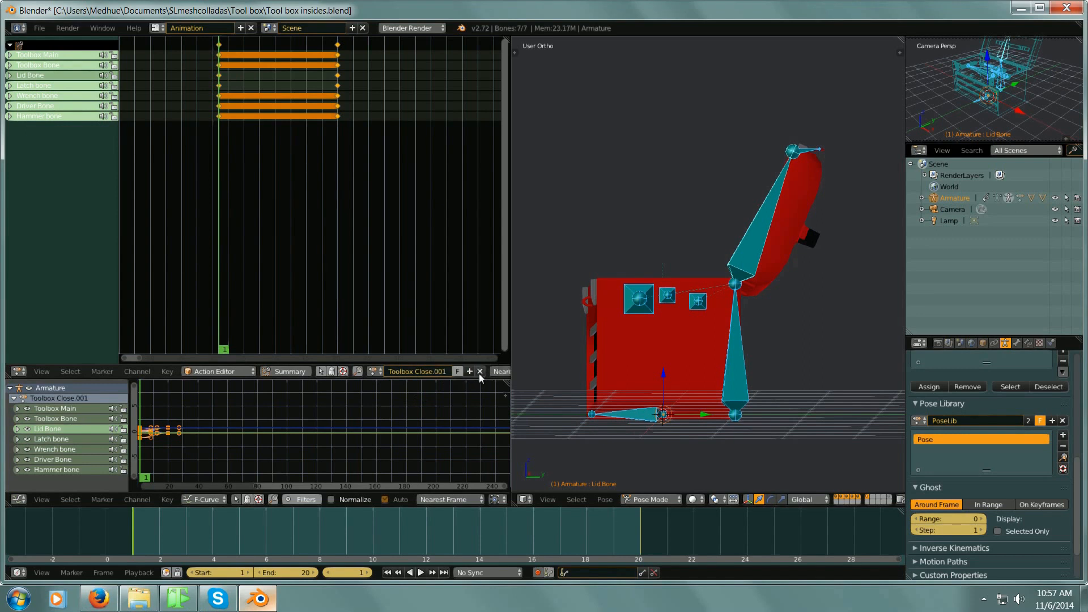
{"action": "left_click", "coordinate": [426, 372]}
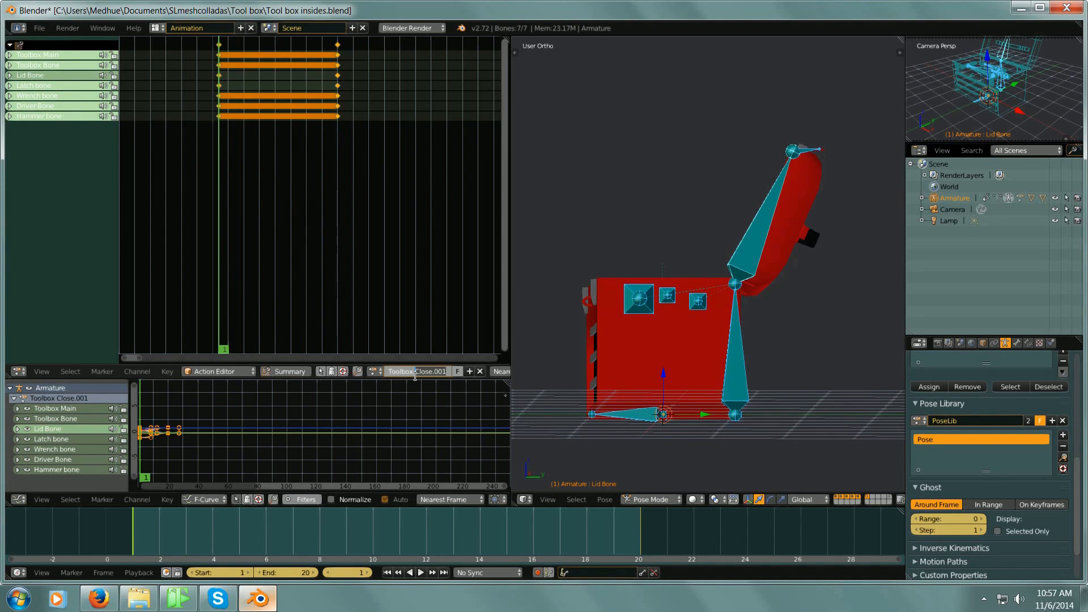
{"action": "key", "text": "BackSpace"}
{"action": "type", "text": "Bone"}
{"action": "key", "text": "Return"}
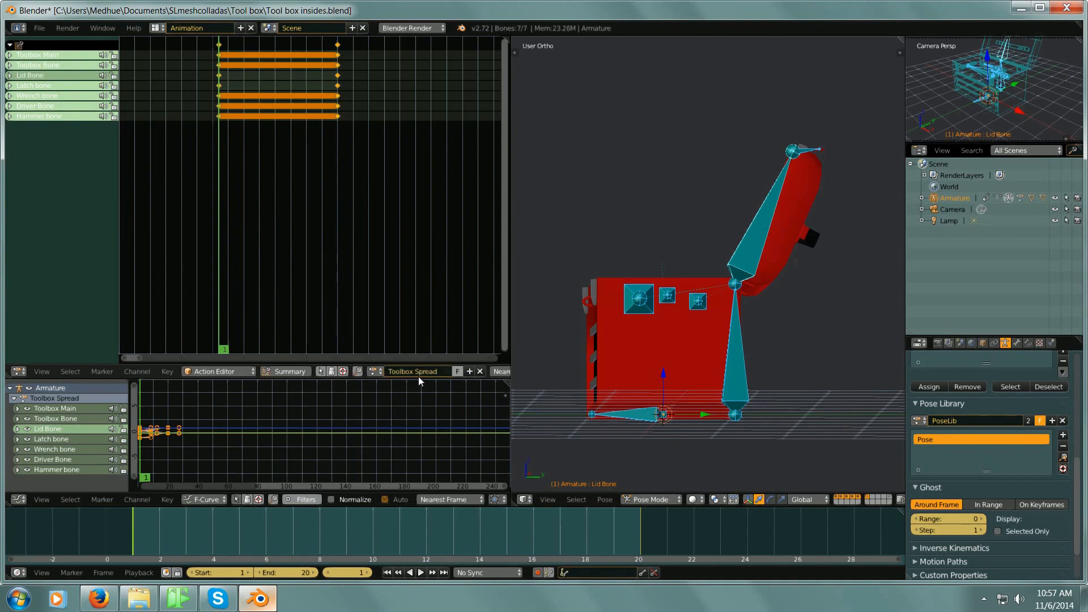
{"action": "left_click", "coordinate": [457, 373]}
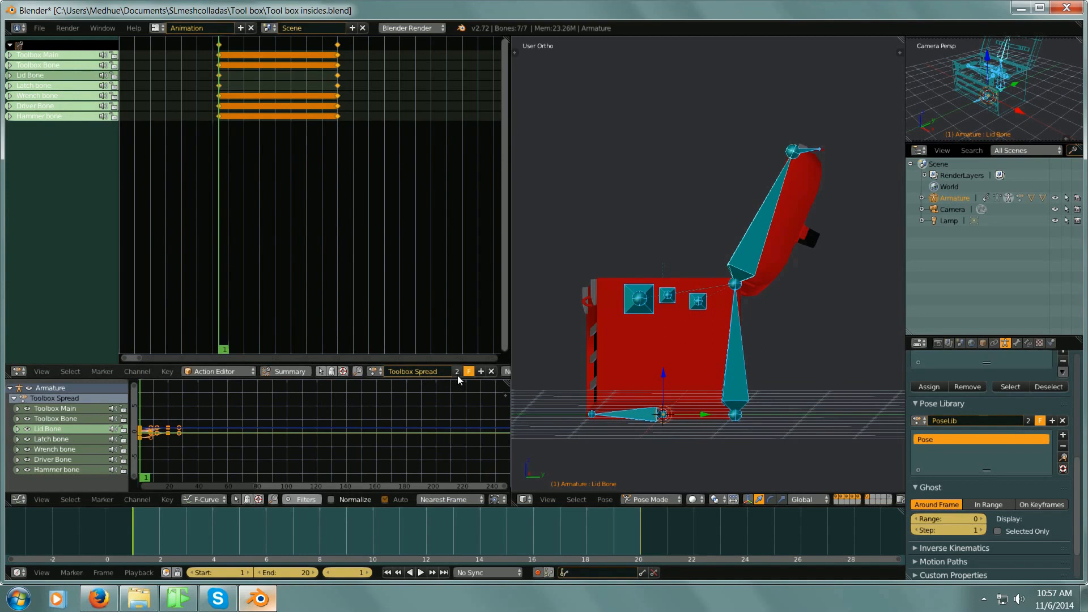
{"action": "left_click", "coordinate": [375, 371]}
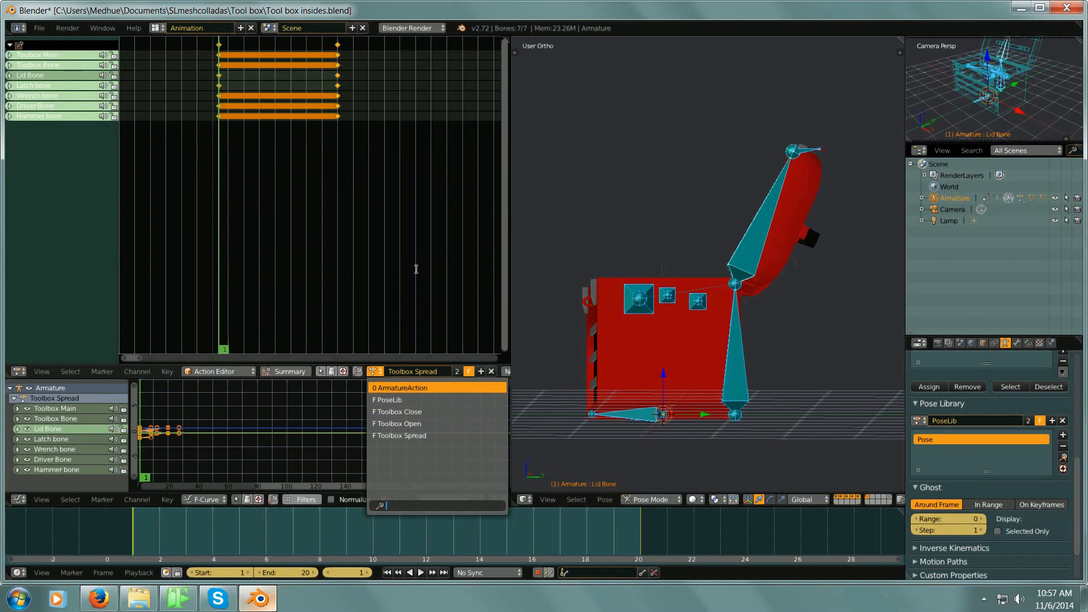
{"action": "left_click", "coordinate": [413, 307]}
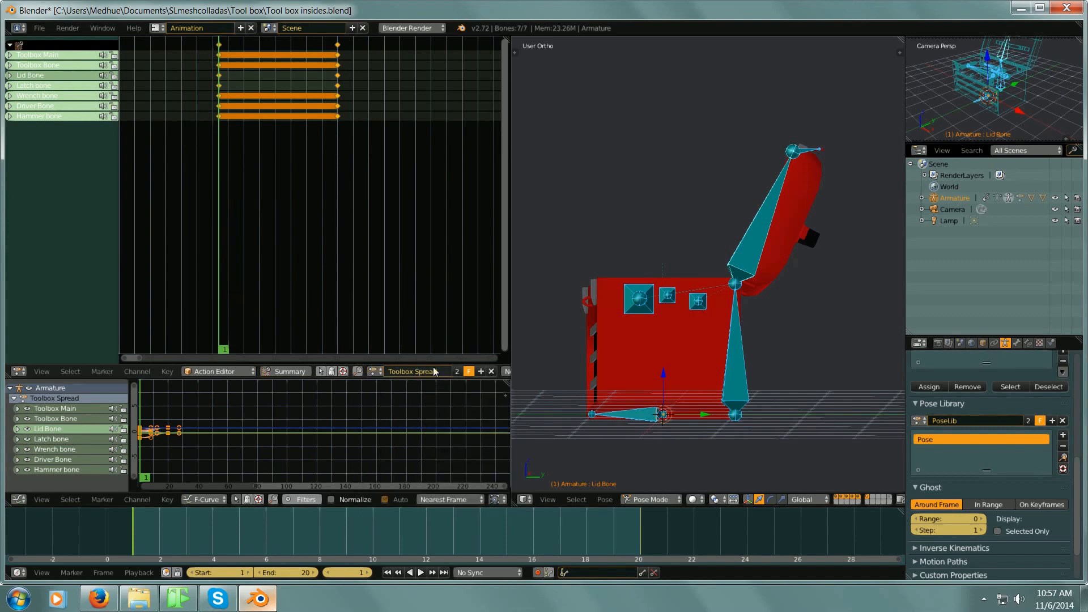
Step: Remove the closed-pose keyframes of all bones at frame 20 of the Toolbox Spread action
{"action": "left_click_drag", "start_coordinate": [134, 526], "coordinate": [641, 530]}
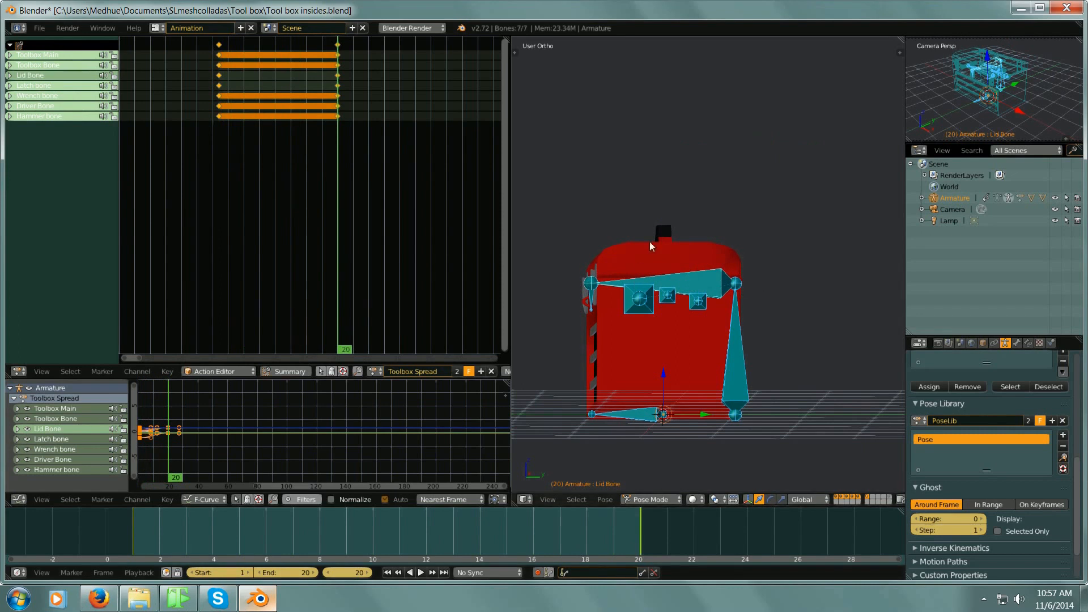
{"action": "key", "text": "t"}
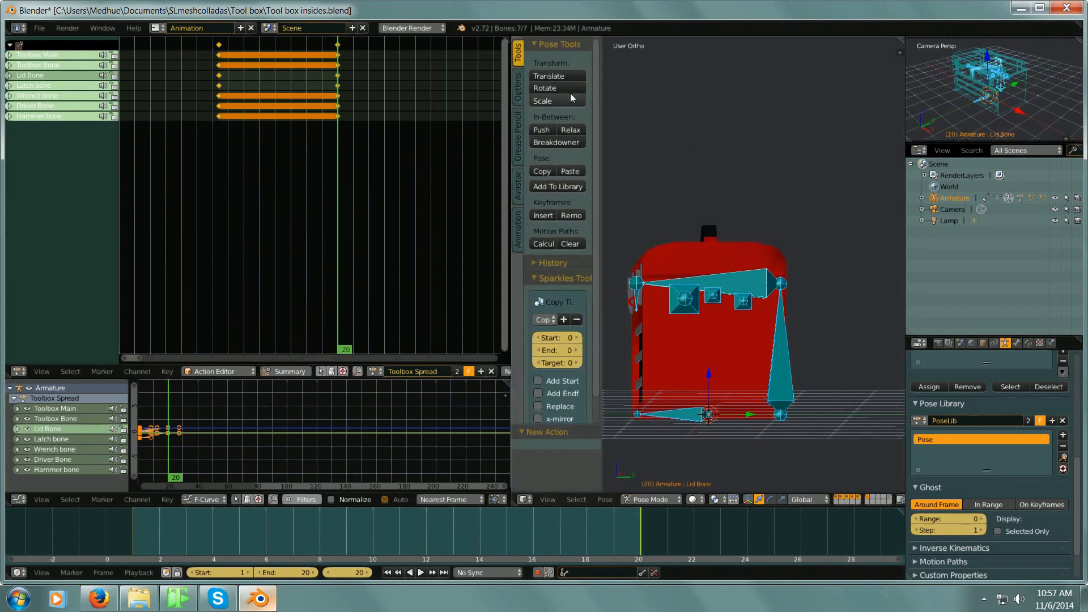
{"action": "left_click", "coordinate": [578, 216]}
{"action": "left_click", "coordinate": [578, 216]}
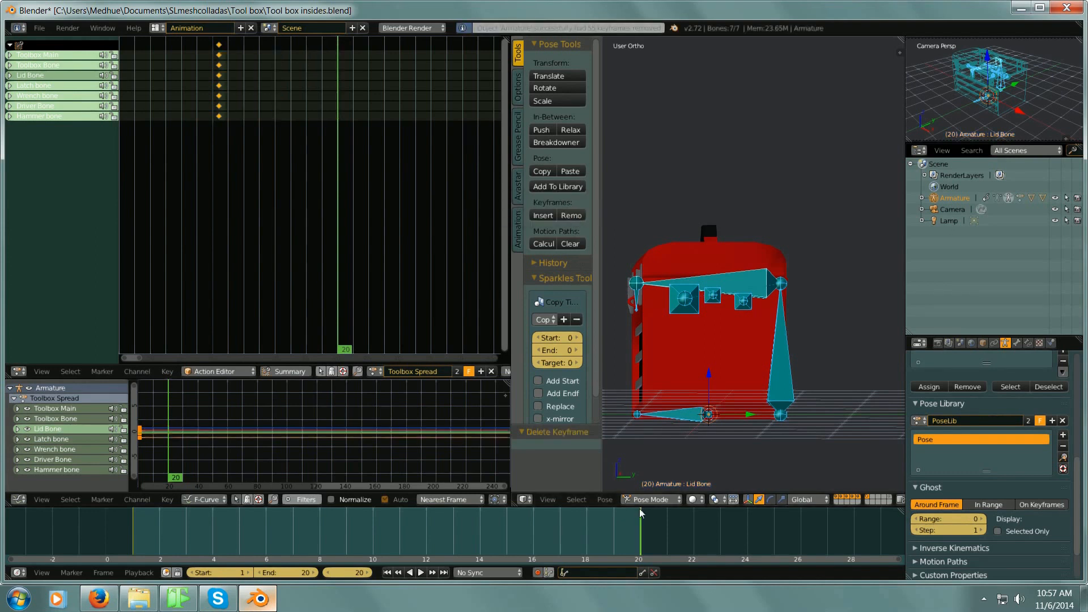
Step: Insert a keyframe for all bones in the open pose at frame 20 of Toolbox Spread
{"action": "left_click", "coordinate": [319, 536]}
{"action": "left_click_drag", "start_coordinate": [280, 536], "coordinate": [644, 550]}
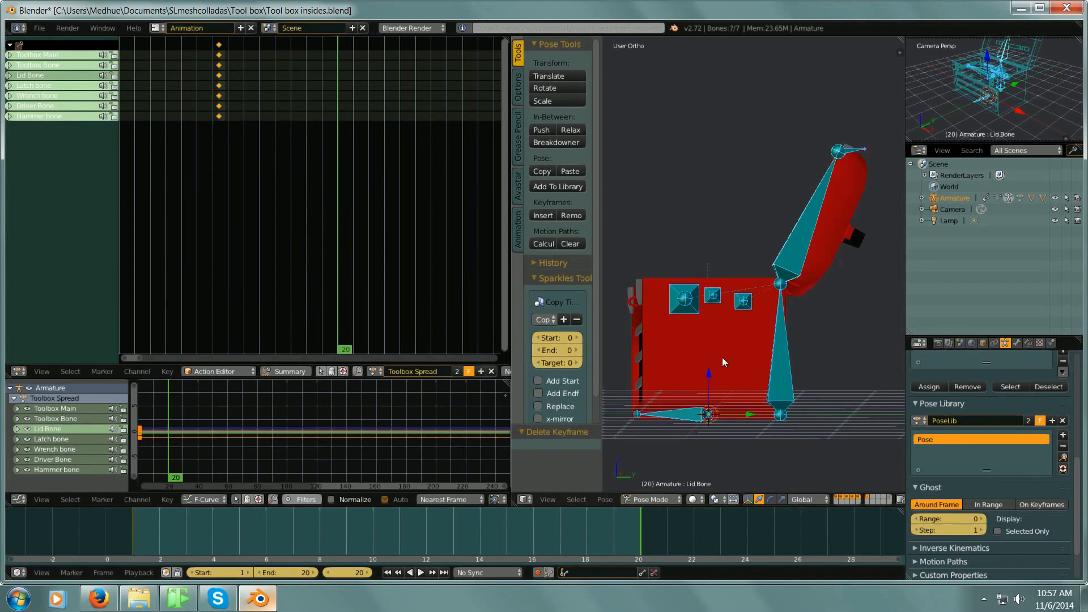
{"action": "key", "text": "i"}
{"action": "left_click", "coordinate": [819, 209]}
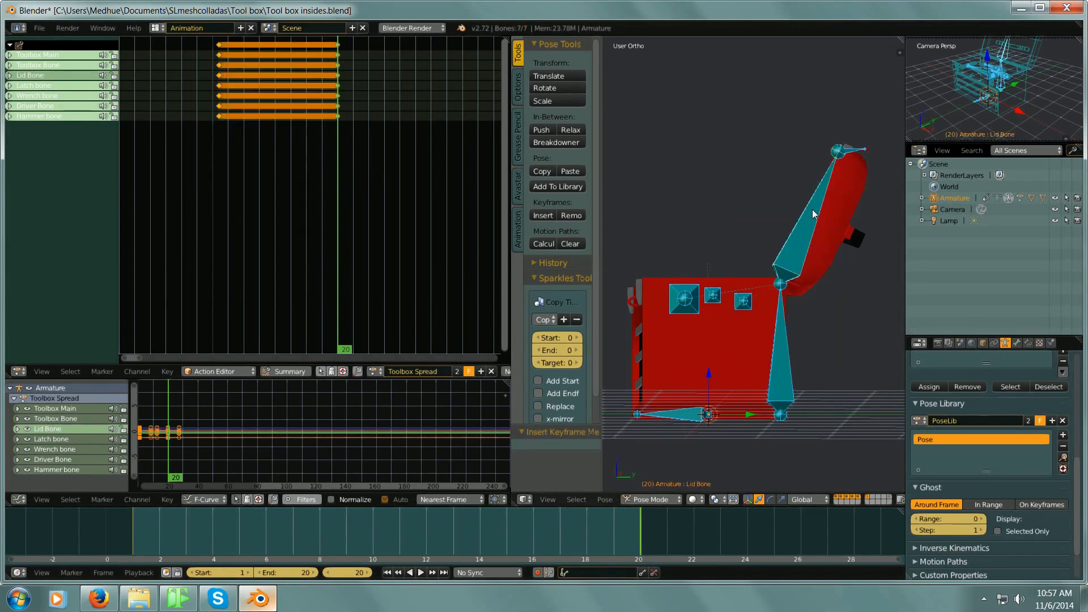
Step: Enlarge the 3D viewport and, in top view at frame 20, move the wrench bone out of the toolbox to its left side
{"action": "middle_click_drag", "start_coordinate": [799, 260], "coordinate": [647, 284]}
{"action": "key", "text": "t"}
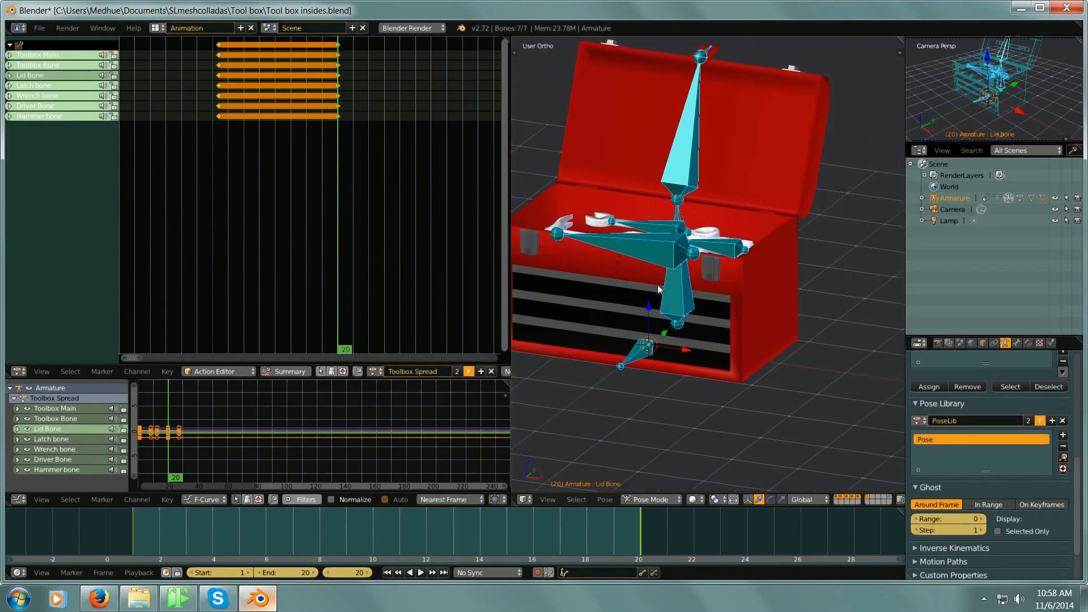
{"action": "left_click_drag", "start_coordinate": [509, 170], "coordinate": [329, 170]}
{"action": "middle_click_drag", "start_coordinate": [662, 269], "coordinate": [691, 338]}
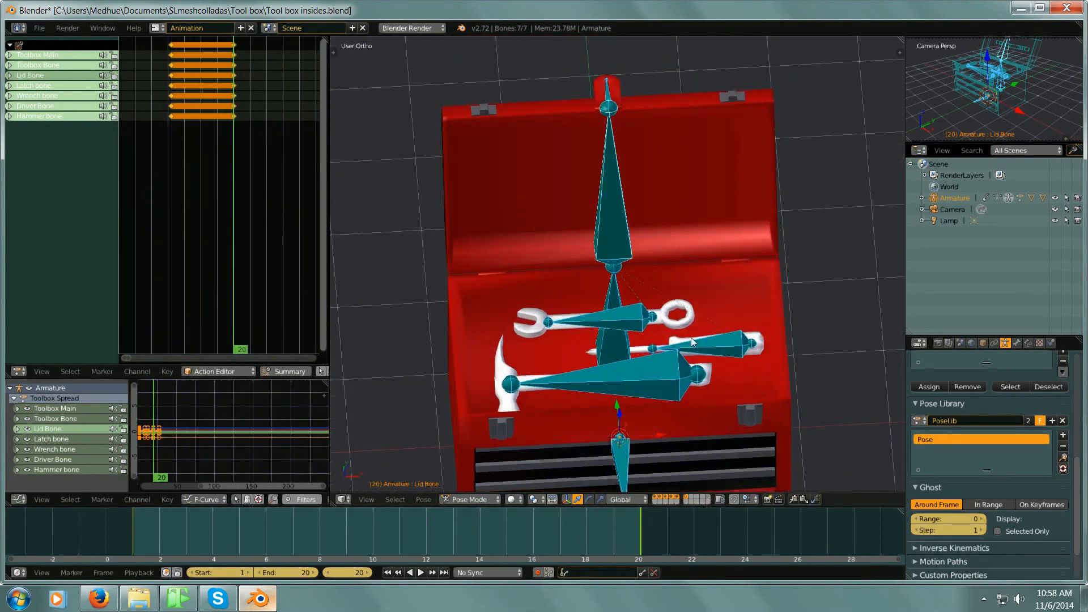
{"action": "right_click", "coordinate": [625, 324]}
{"action": "middle_click_drag", "start_coordinate": [625, 324], "coordinate": [661, 318]}
{"action": "right_click", "coordinate": [577, 367]}
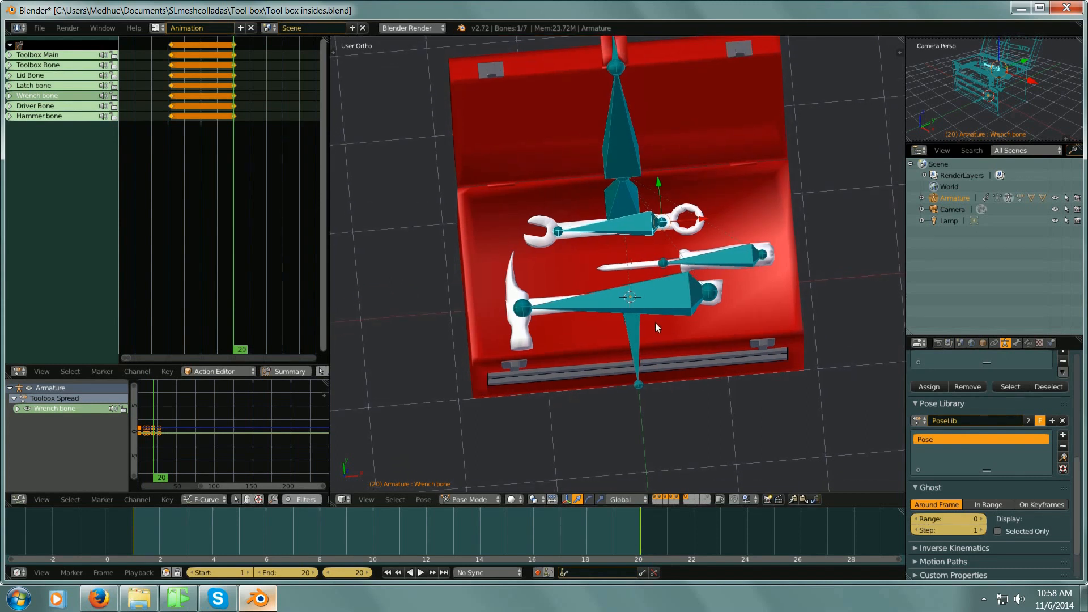
{"action": "key", "text": "KP_7"}
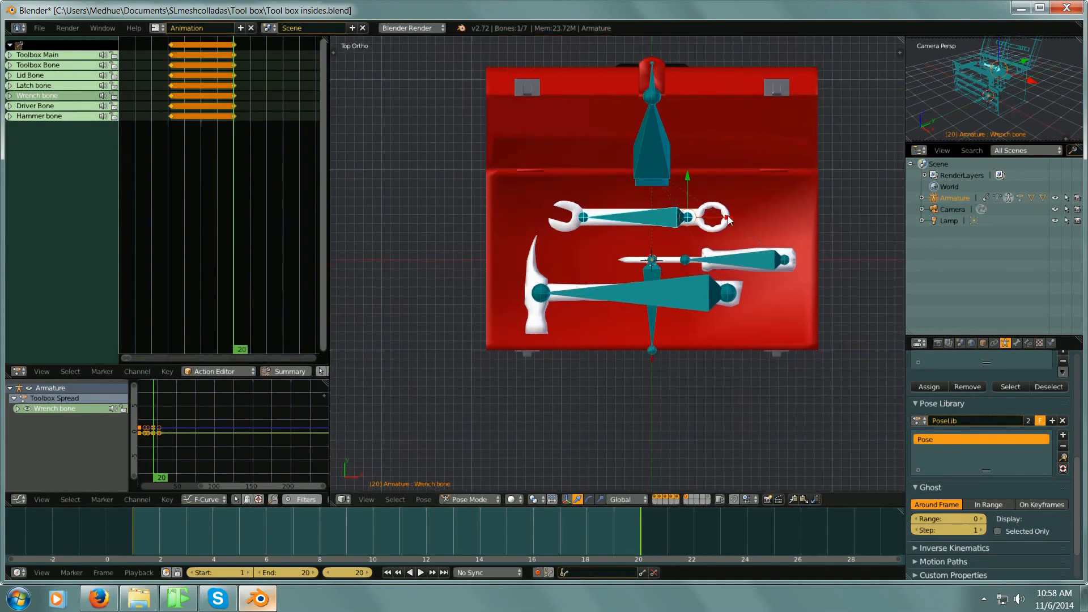
{"action": "key", "text": "g"}
{"action": "left_click", "coordinate": [467, 235]}
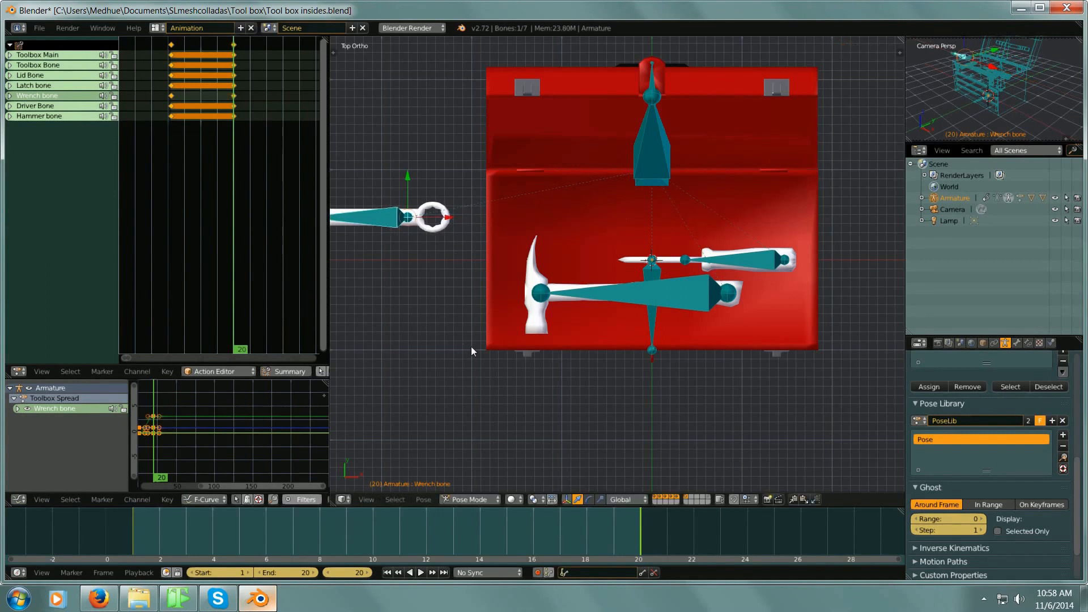
Step: Rotate the wrench bone in top view so the wrench stands nearly upright, with its ring end toward the back of the box
{"action": "middle_click_drag", "start_coordinate": [547, 339], "coordinate": [601, 307], "text": "shift"}
{"action": "key", "text": "r"}
{"action": "left_click", "coordinate": [724, 247]}
Step: Move the Driver Bone along X so the screwdriver shifts out toward the right side of the toolbox
{"action": "right_click", "coordinate": [616, 253]}
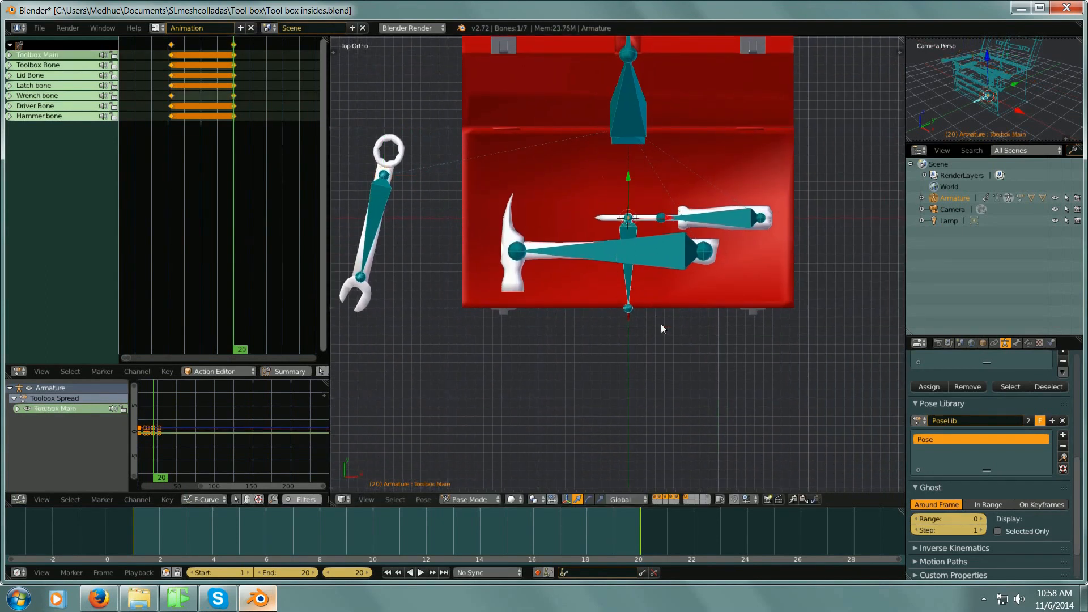
{"action": "right_click", "coordinate": [717, 229]}
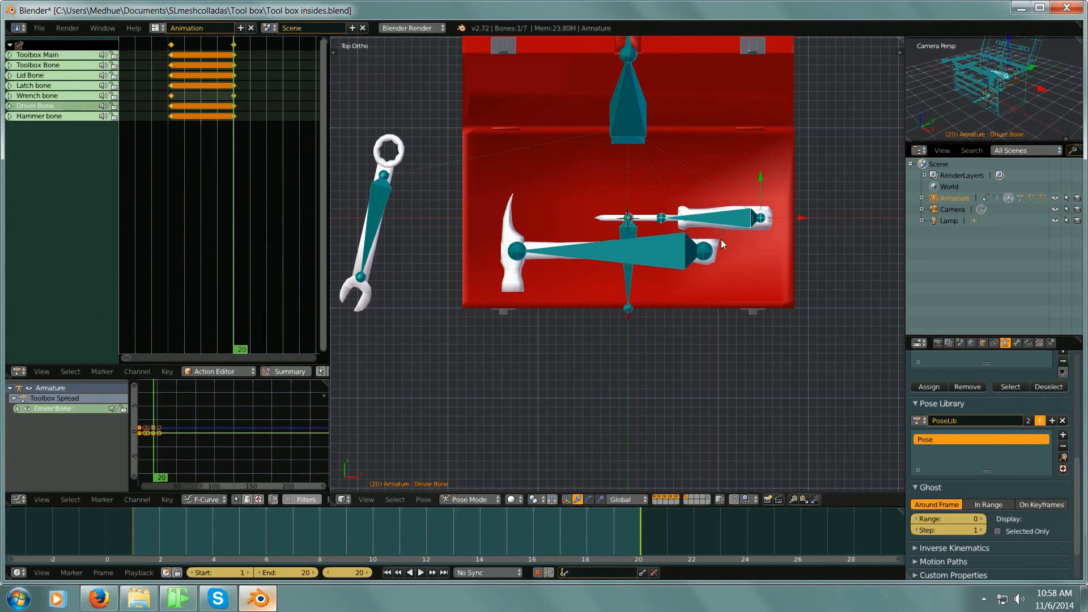
{"action": "middle_click_drag", "start_coordinate": [809, 227], "coordinate": [774, 239], "text": "shift"}
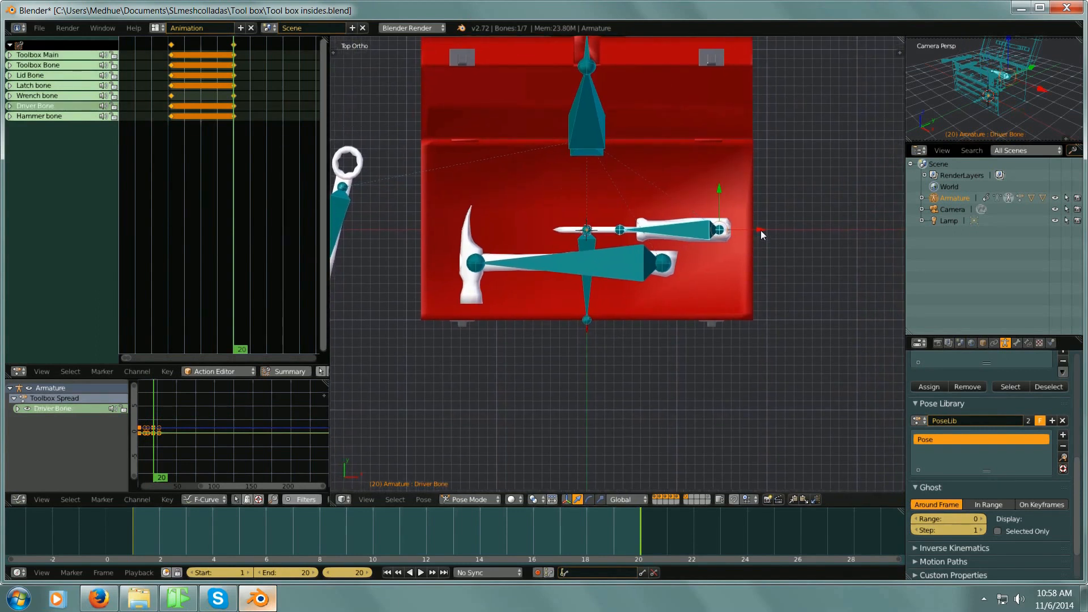
{"action": "left_click_drag", "start_coordinate": [760, 230], "coordinate": [875, 249]}
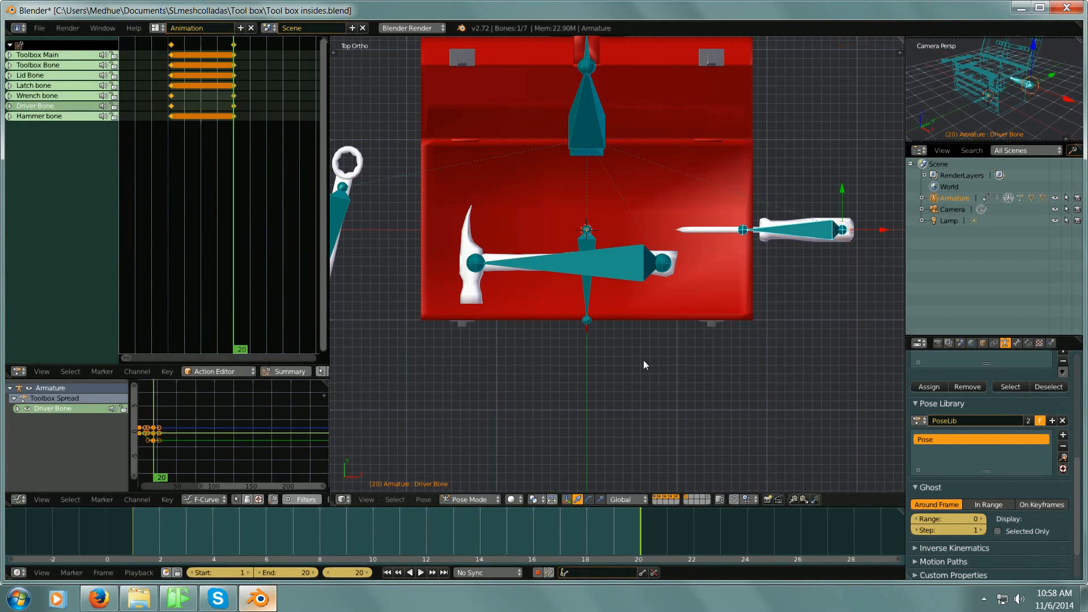
Step: Rotate the Driver Bone in top view until the screwdriver's tip points forward with a slight slant toward the box
{"action": "key", "text": "r"}
{"action": "left_click", "coordinate": [848, 444]}
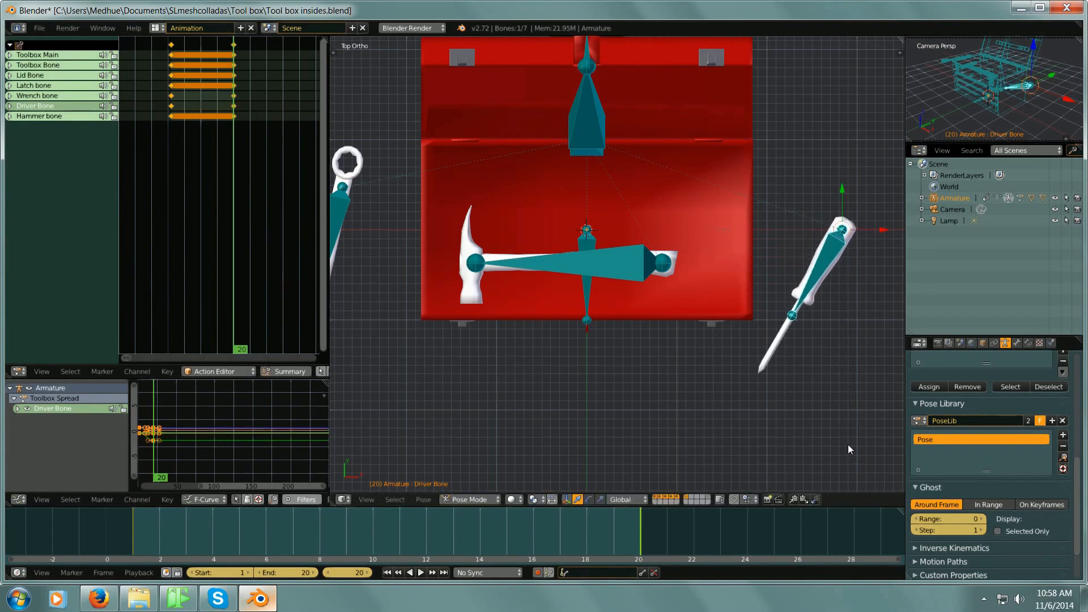
{"action": "middle_click_drag", "start_coordinate": [823, 371], "coordinate": [702, 306], "text": "shift"}
{"action": "key", "text": "r"}
{"action": "left_click", "coordinate": [782, 387]}
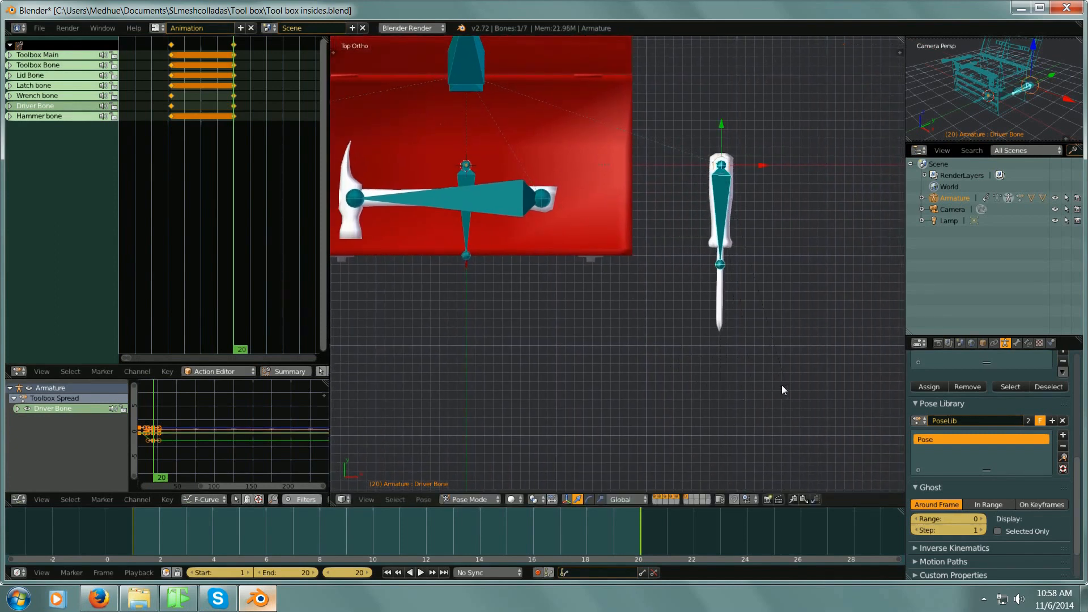
{"action": "middle_click_drag", "start_coordinate": [750, 369], "coordinate": [788, 427], "text": "shift"}
{"action": "key", "text": "r"}
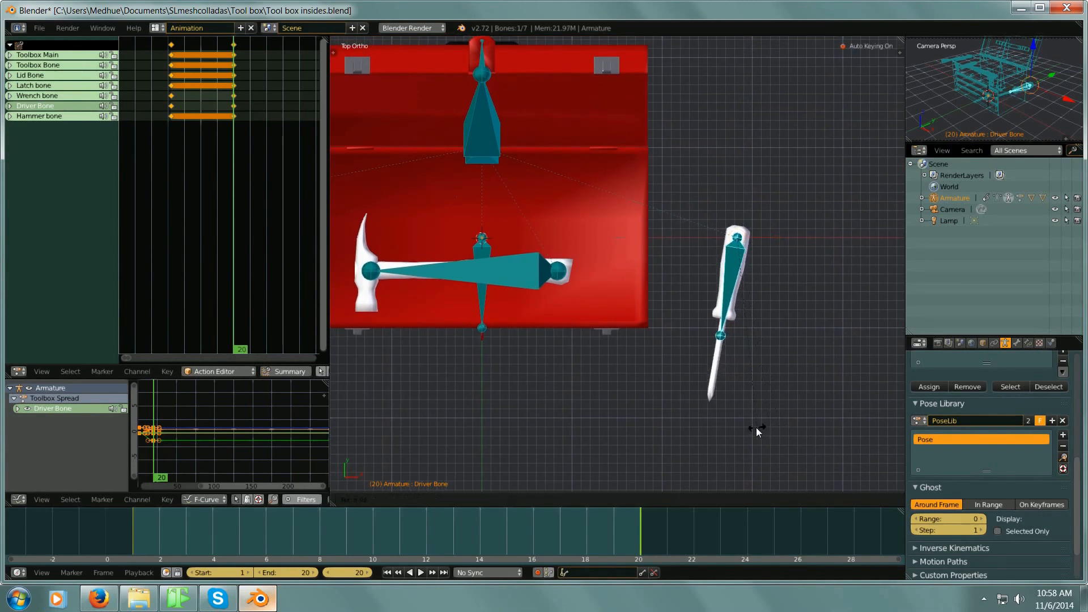
{"action": "left_click", "coordinate": [719, 360]}
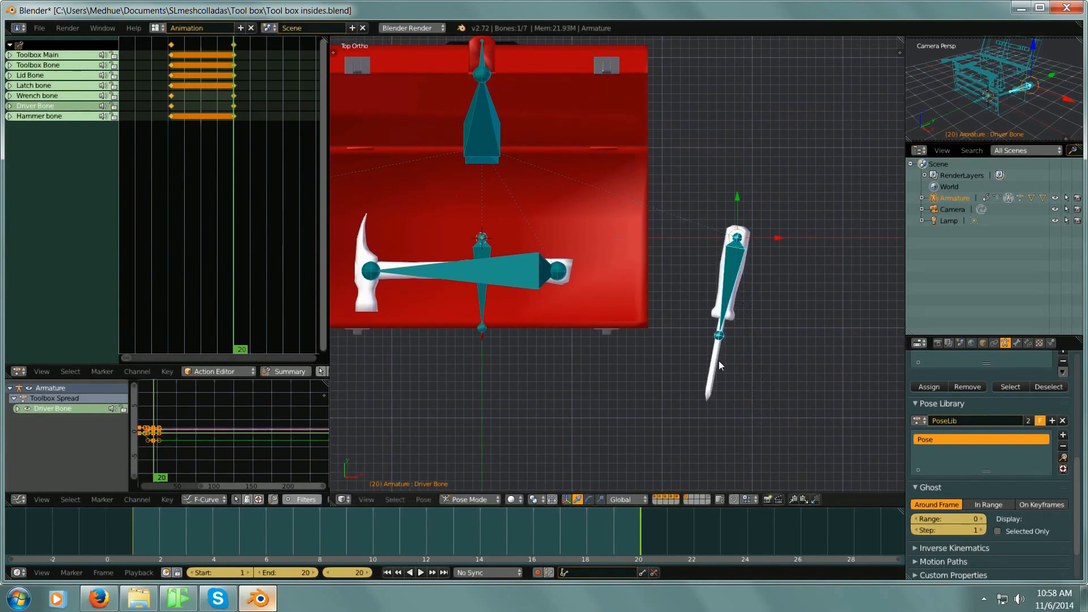
Step: Move the hammer bone in top view from inside the toolbox to the area in front of it
{"action": "right_click", "coordinate": [402, 275]}
{"action": "middle_click_drag", "start_coordinate": [537, 310], "coordinate": [678, 312], "text": "shift"}
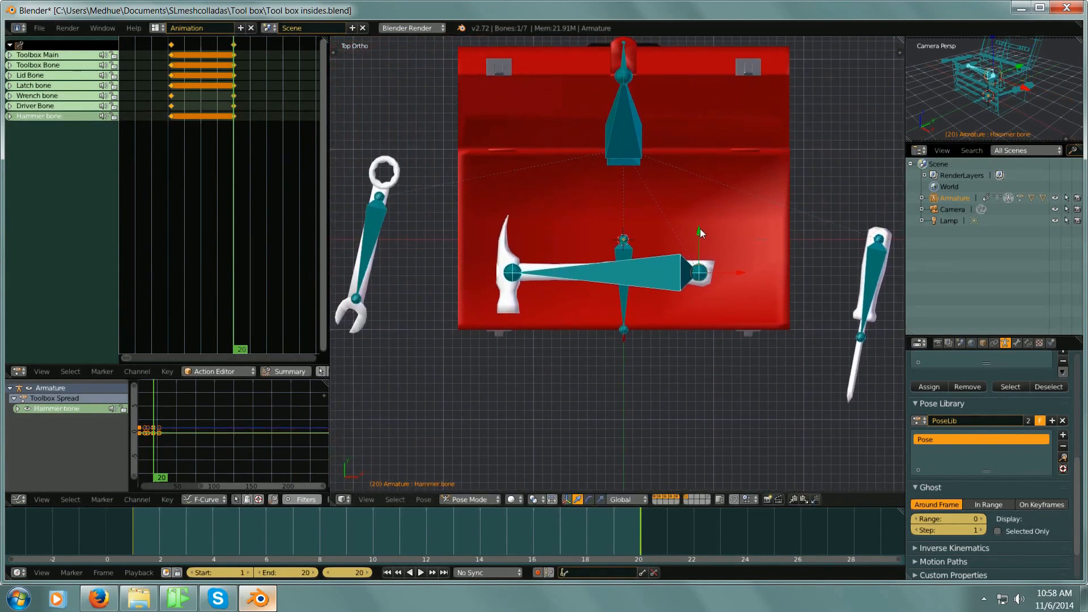
{"action": "key", "text": "g"}
{"action": "left_click", "coordinate": [743, 422]}
{"action": "middle_click_drag", "start_coordinate": [743, 423], "coordinate": [735, 354], "text": "shift"}
Step: Lower the hammer bone to ground level in front view and tilt it slightly so the hammer lies on the ground
{"action": "middle_click_drag", "start_coordinate": [695, 290], "coordinate": [713, 225]}
{"action": "key", "text": "KP_1"}
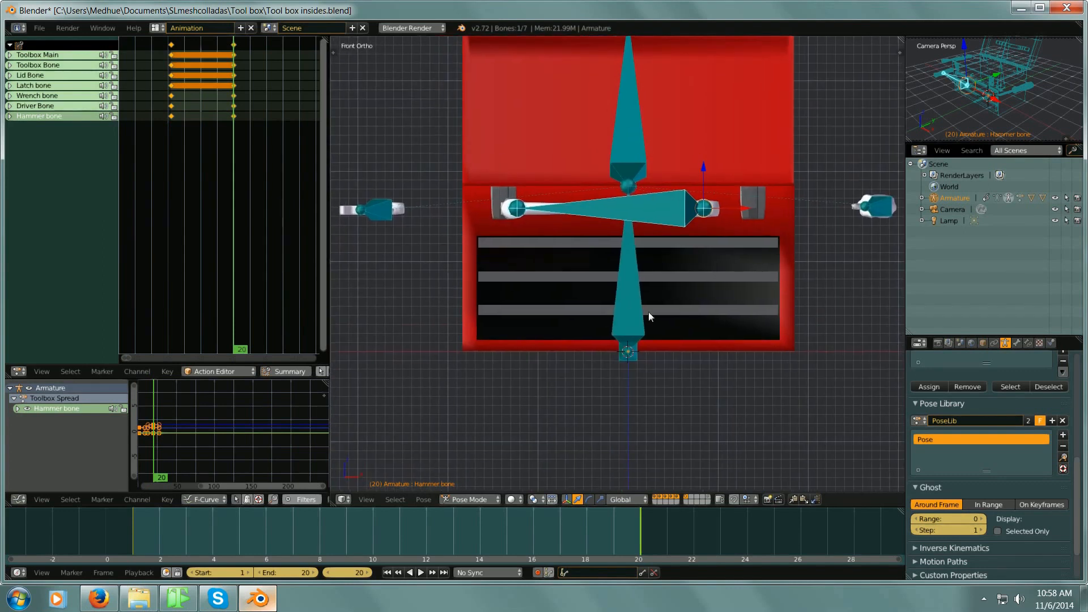
{"action": "left_click_drag", "start_coordinate": [704, 168], "coordinate": [702, 295]}
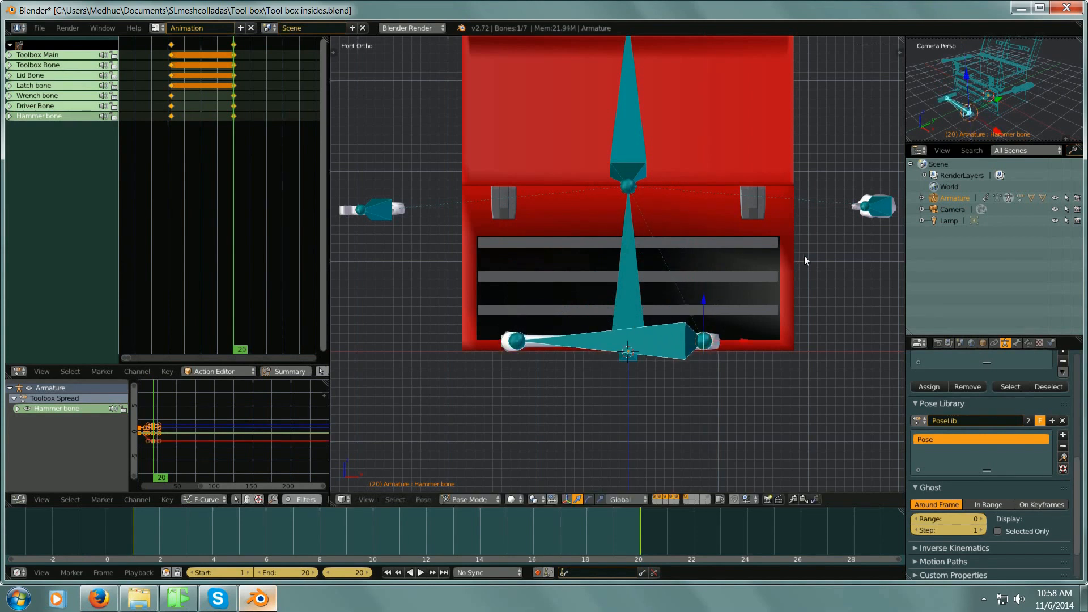
{"action": "key", "text": "r"}
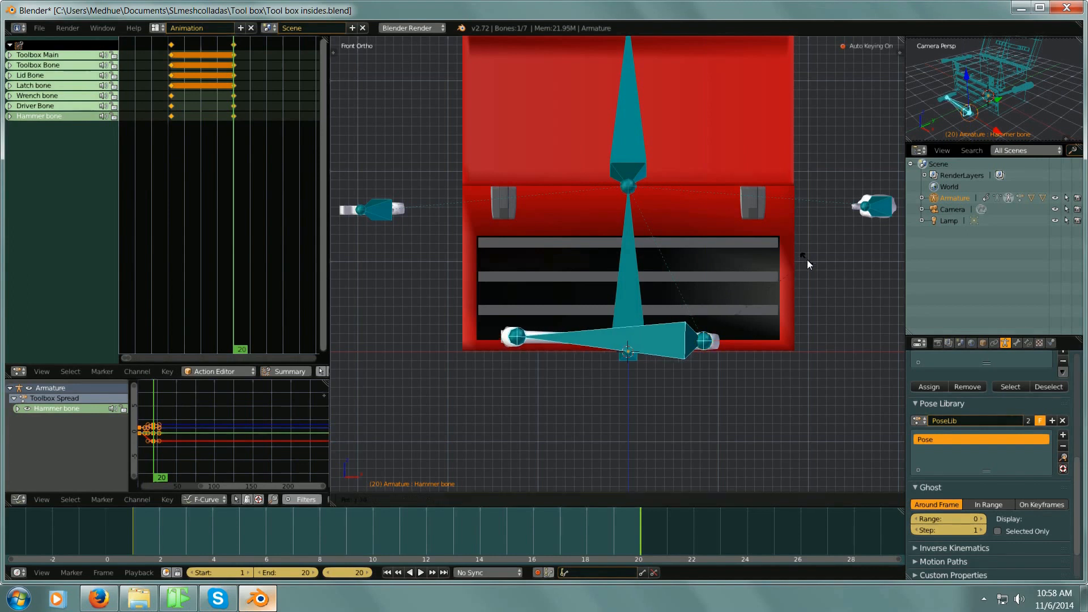
{"action": "left_click", "coordinate": [806, 260]}
{"action": "left_click_drag", "start_coordinate": [702, 298], "coordinate": [701, 300]}
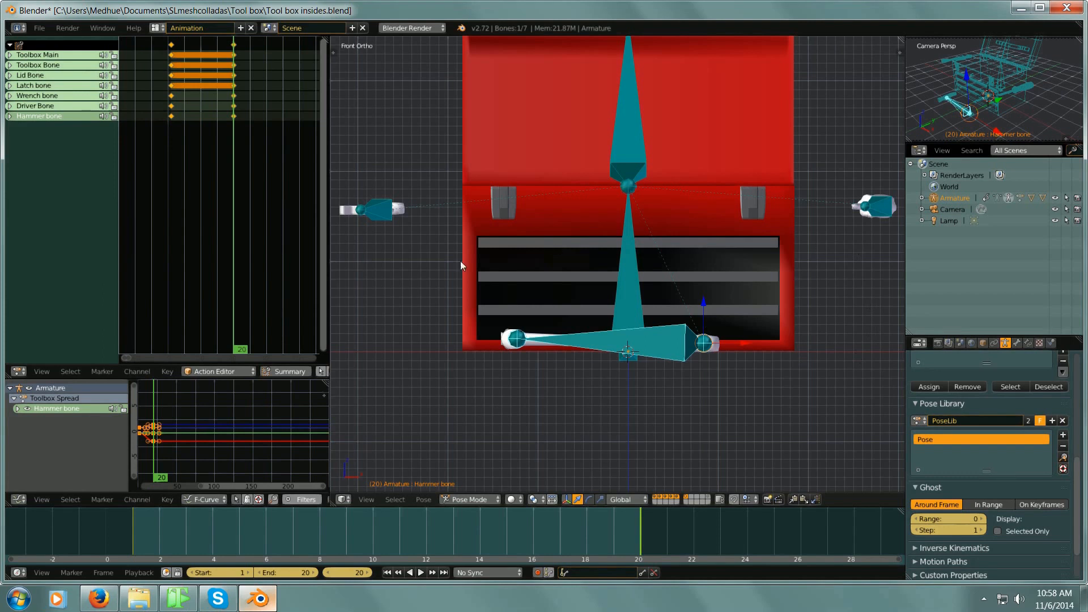
Step: Lower the wrench bone along Z to ground level in front view
{"action": "right_click", "coordinate": [381, 221]}
{"action": "mouse_move", "coordinate": [390, 260]}
{"action": "middle_mouse_down"}
{"action": "mouse_move", "coordinate": [404, 256]}
{"action": "mouse_move", "coordinate": [389, 250]}
{"action": "middle_mouse_up"}
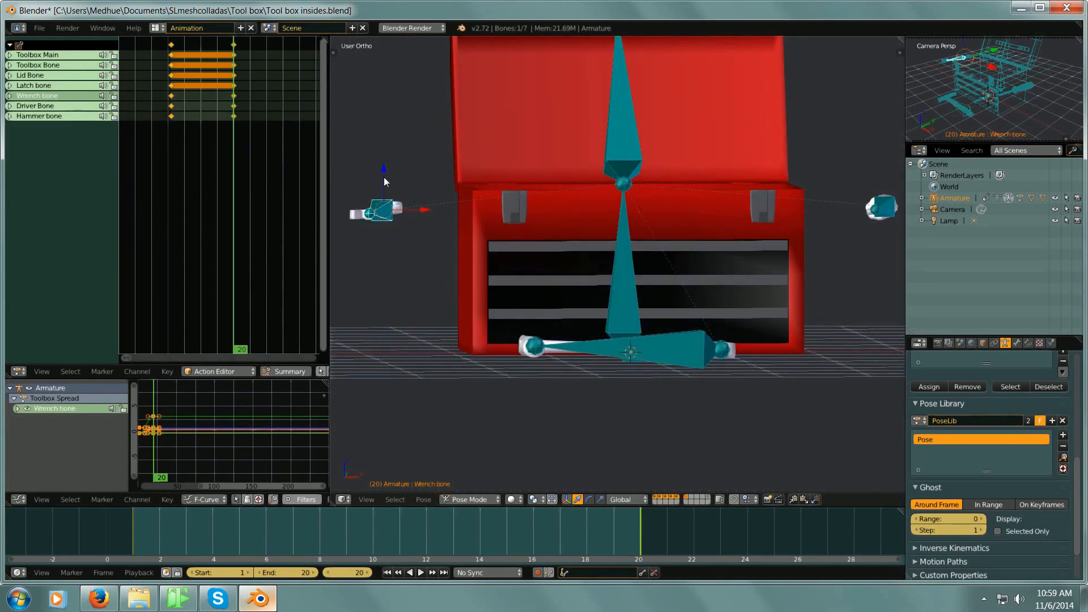
{"action": "key", "text": "KP_1"}
{"action": "left_click_drag", "start_coordinate": [395, 175], "coordinate": [407, 309]}
Step: Lower the Driver Bone along Z to ground level and check its height from the right view
{"action": "middle_click_drag", "start_coordinate": [774, 319], "coordinate": [666, 238], "text": "shift"}
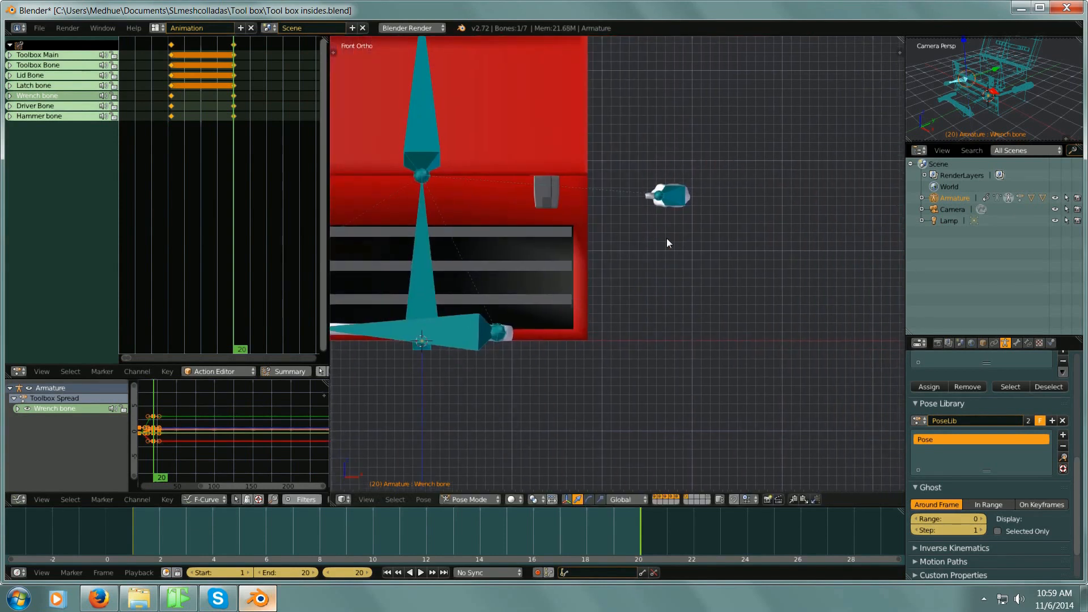
{"action": "right_click", "coordinate": [670, 199]}
{"action": "key", "text": "g"}
{"action": "key", "text": "z"}
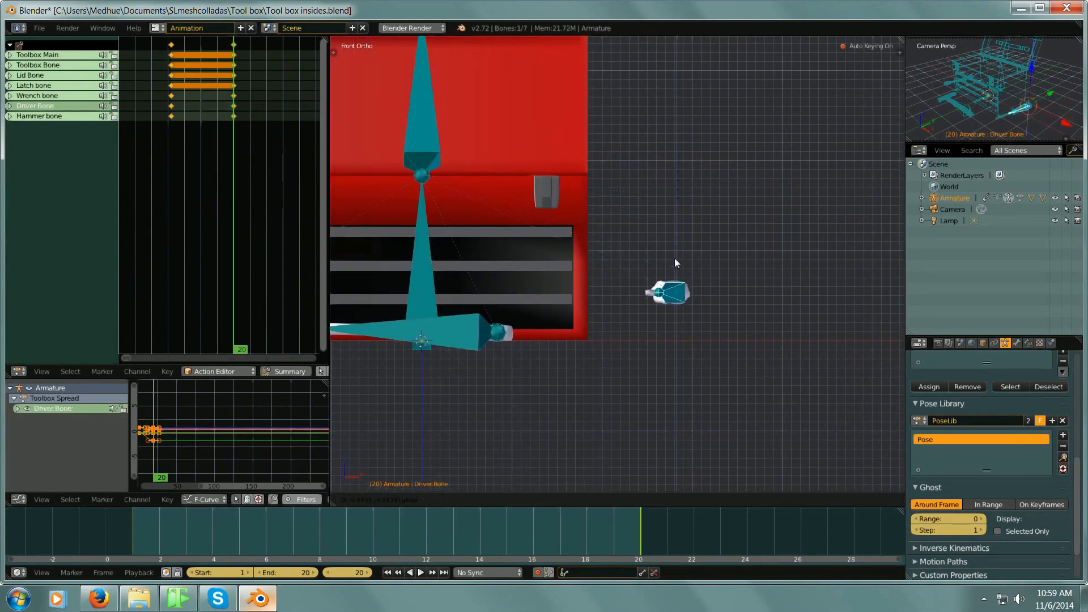
{"action": "left_click", "coordinate": [673, 289]}
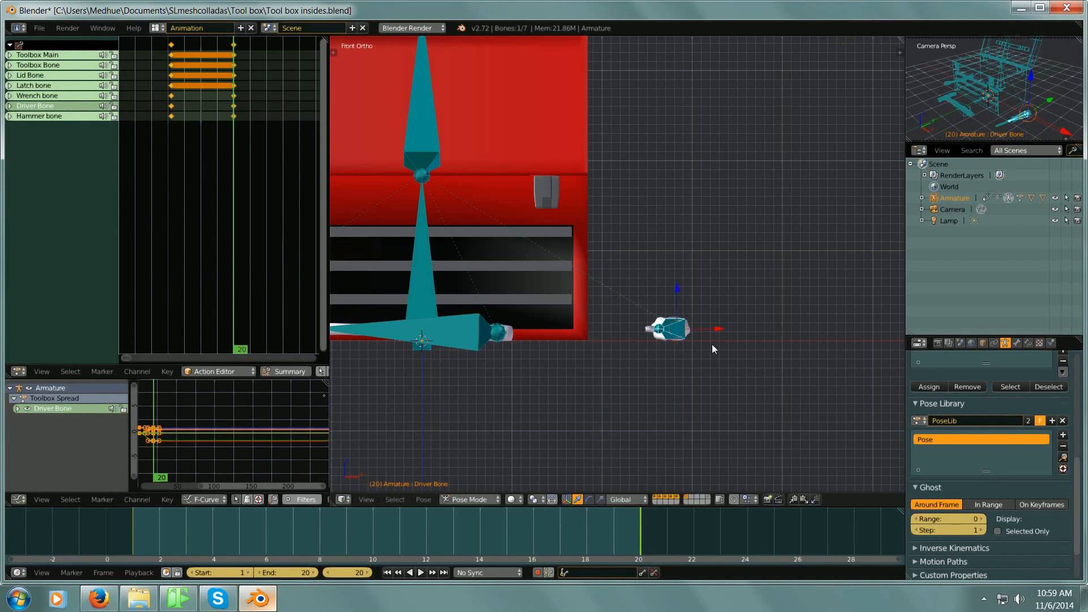
{"action": "key", "text": "KP_3"}
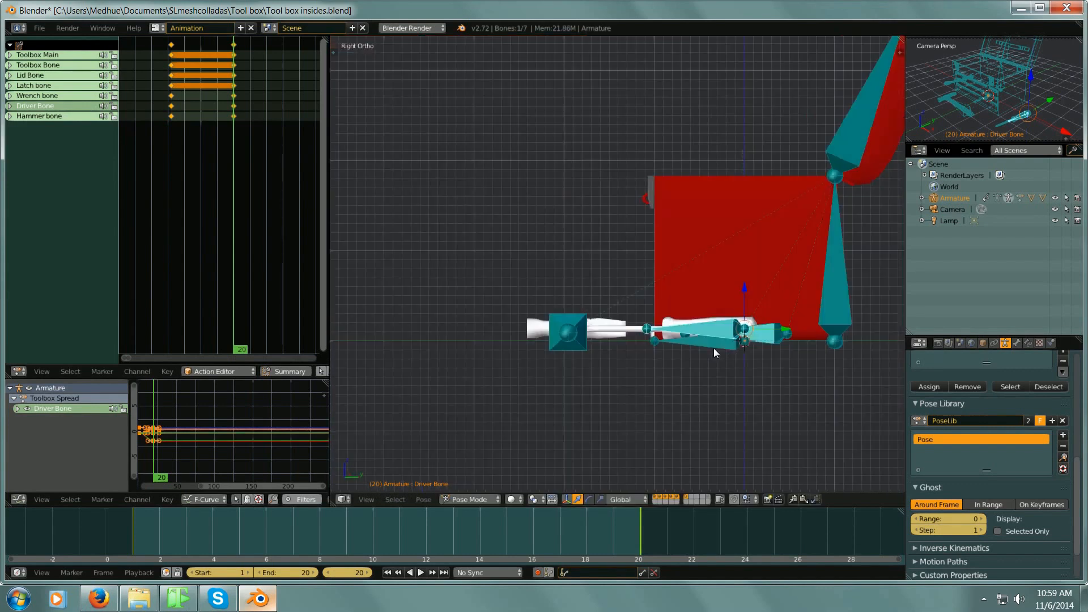
Step: Rotate the Driver Bone slightly in the right view so the screwdriver tip tilts down toward the ground
{"action": "scroll", "coordinate": [699, 345], "scroll_direction": "up", "scroll_amount": 5}
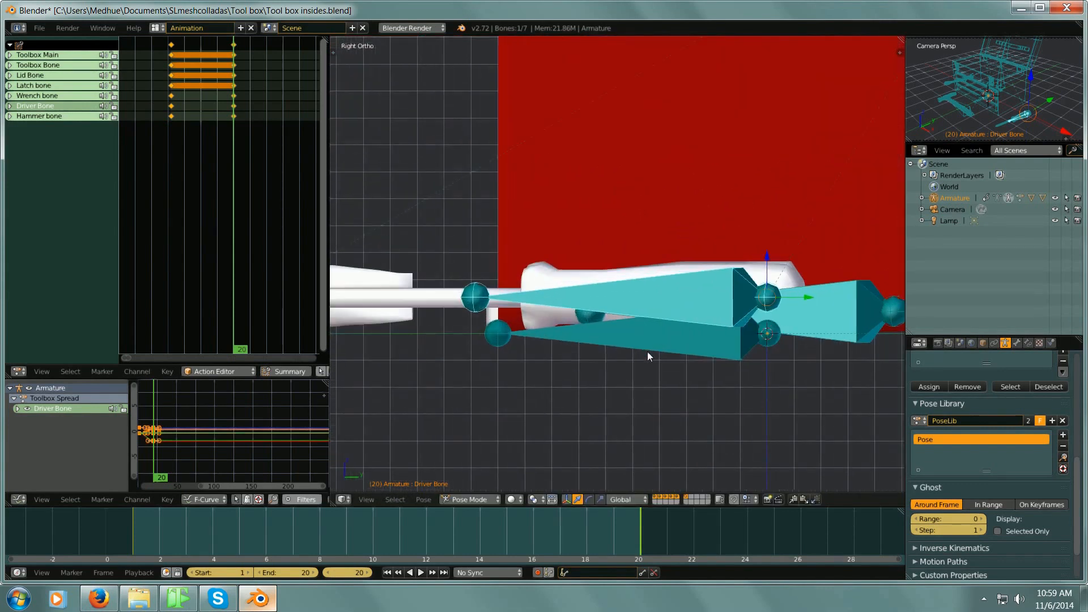
{"action": "key", "text": "r"}
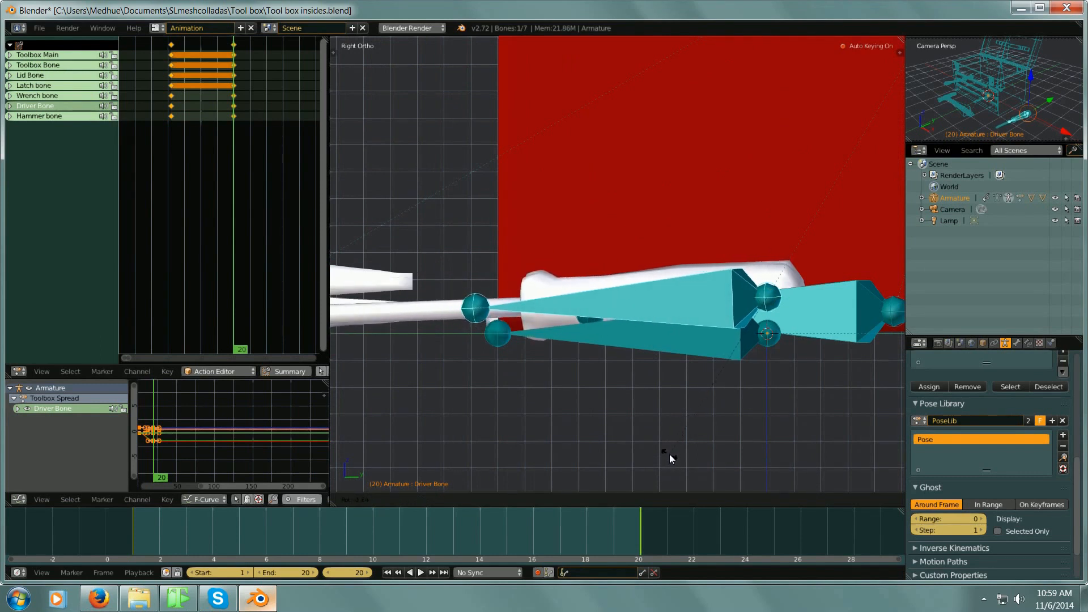
{"action": "left_click", "coordinate": [668, 450]}
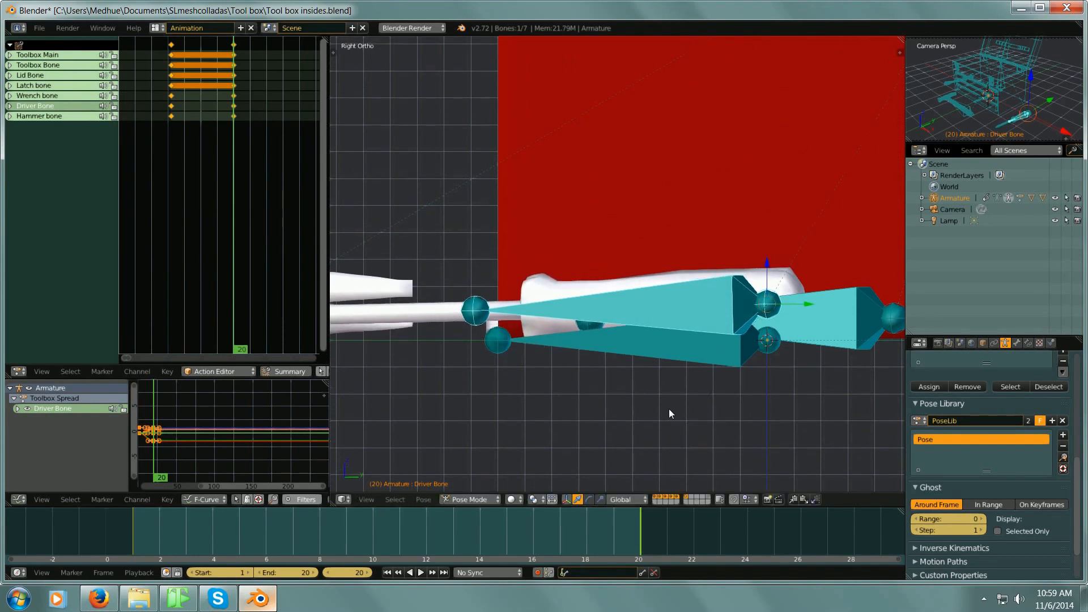
{"action": "scroll", "coordinate": [668, 414], "scroll_direction": "down", "scroll_amount": 4}
{"action": "middle_click_drag", "start_coordinate": [653, 410], "coordinate": [709, 352]}
{"action": "scroll", "coordinate": [685, 374], "scroll_direction": "up", "scroll_amount": 4}
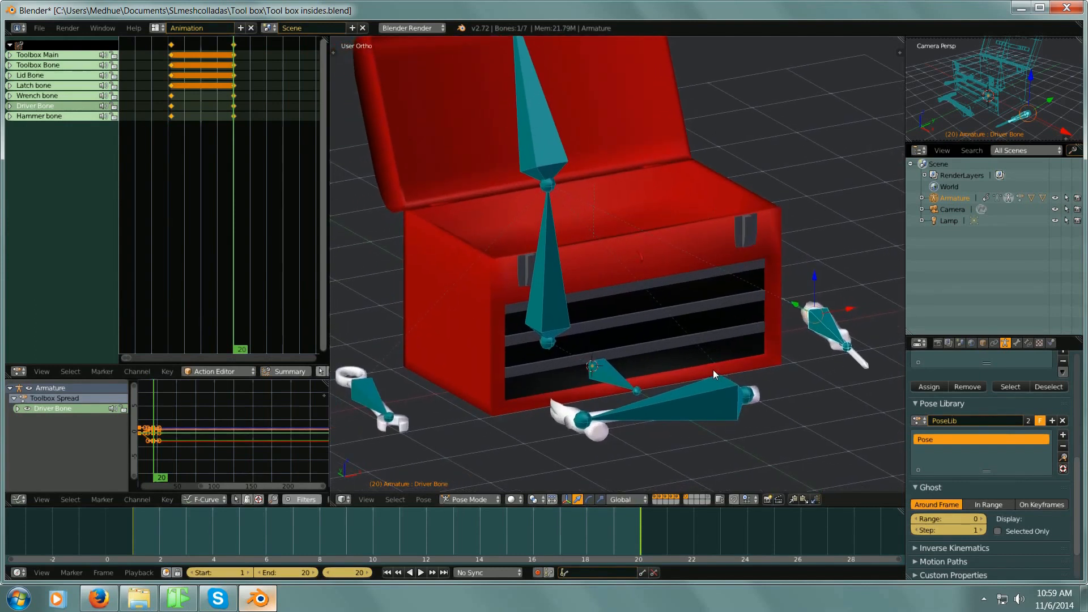
Step: Select all bones of the armature and insert a keyframe for the spread pose at frame 20
{"action": "key", "text": "a"}
{"action": "key", "text": "a"}
{"action": "key", "text": "i"}
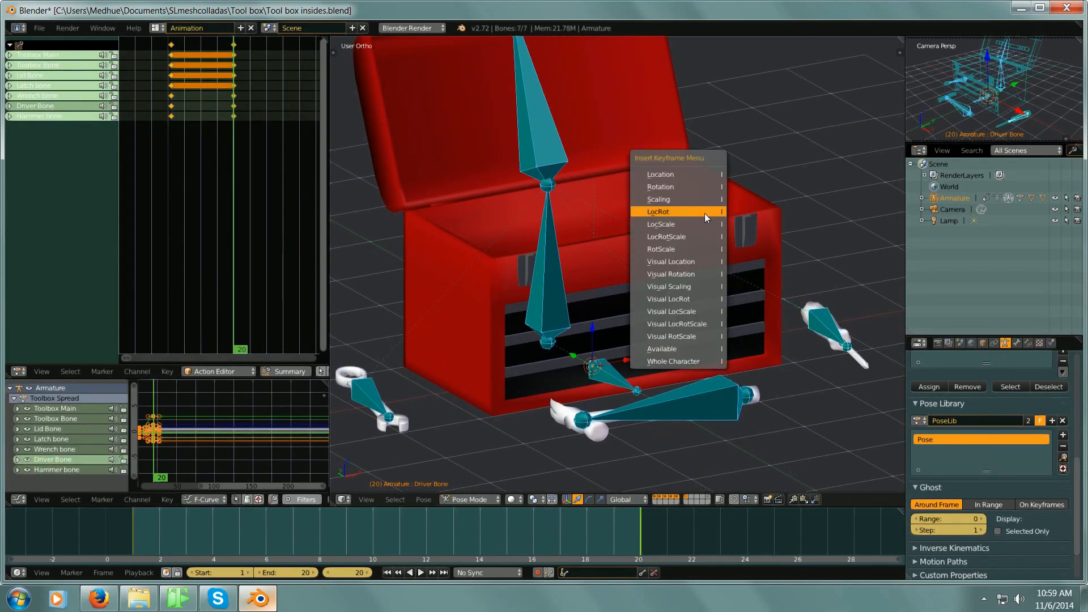
{"action": "left_click", "coordinate": [691, 290]}
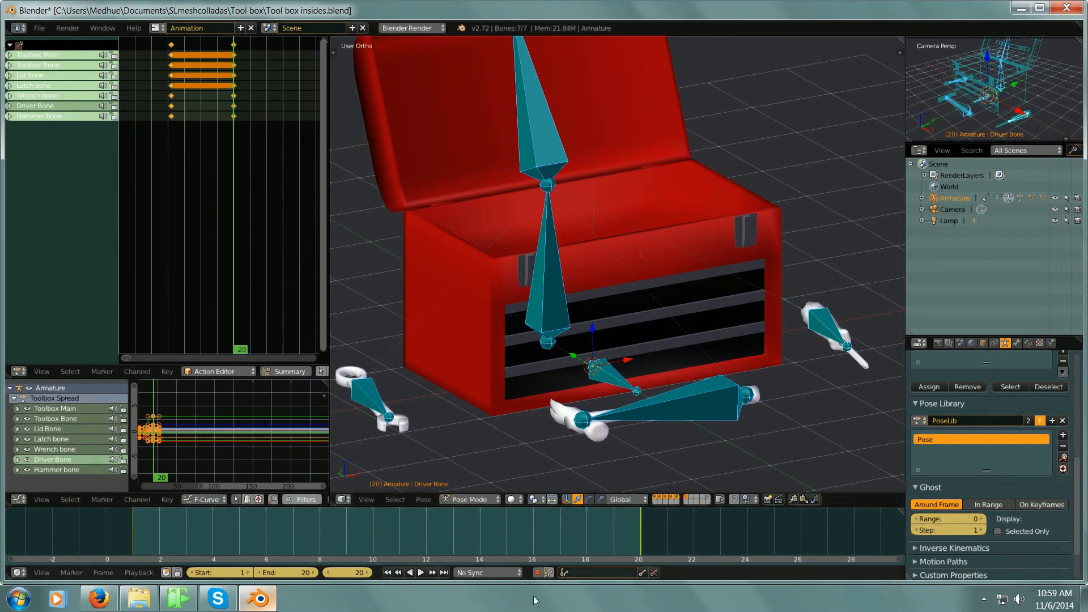
Step: Paste the spread pose onto all bones at frame 1 and play the animation to check it
{"action": "left_click", "coordinate": [387, 573]}
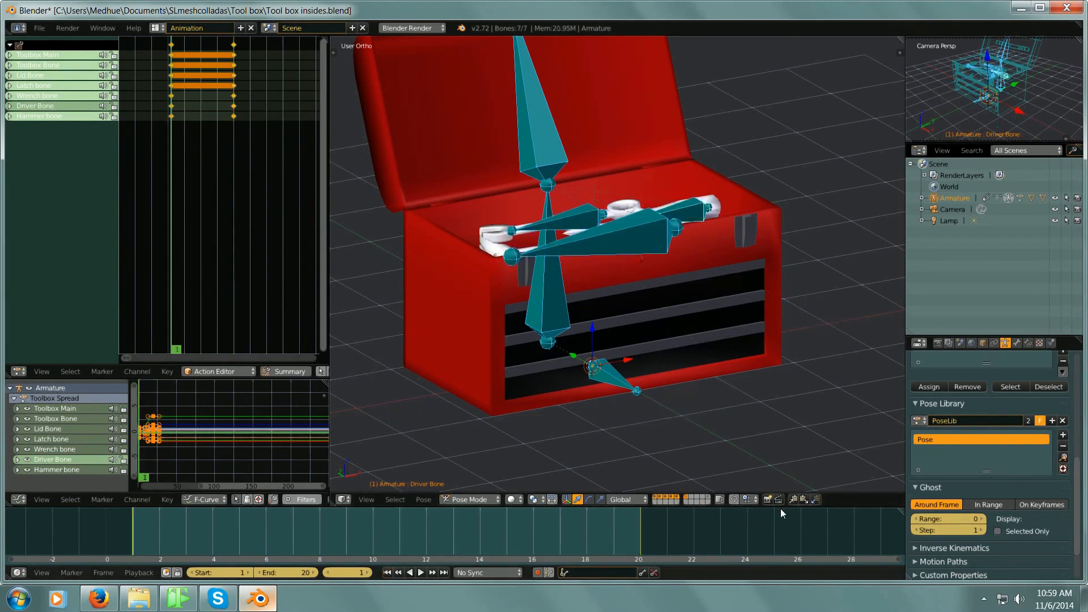
{"action": "left_click", "coordinate": [804, 500]}
{"action": "scroll", "coordinate": [766, 413], "scroll_direction": "down", "scroll_amount": 4}
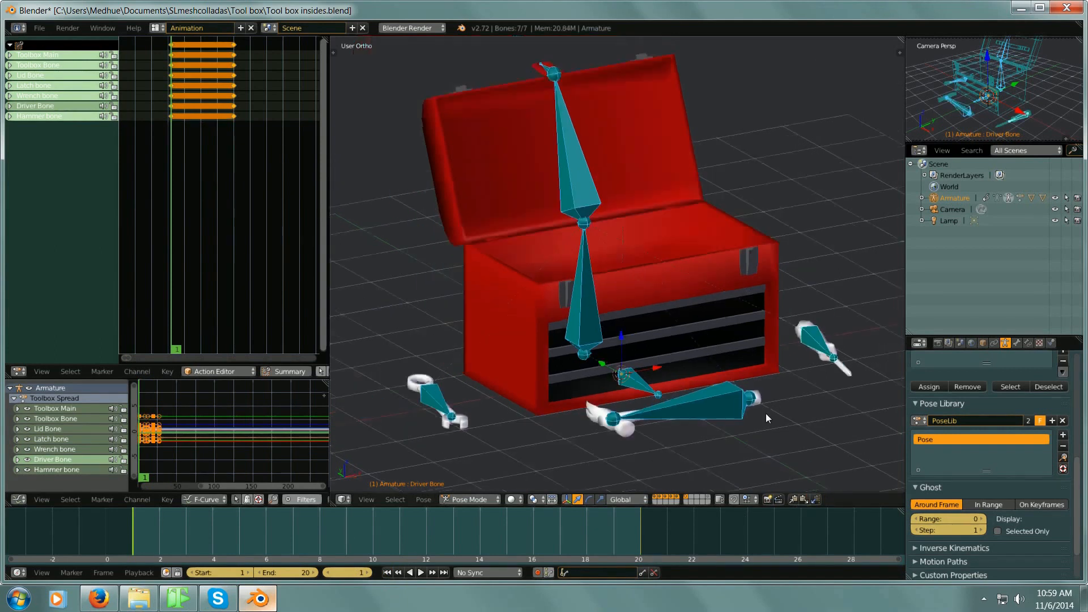
{"action": "middle_click_drag", "start_coordinate": [747, 416], "coordinate": [693, 356]}
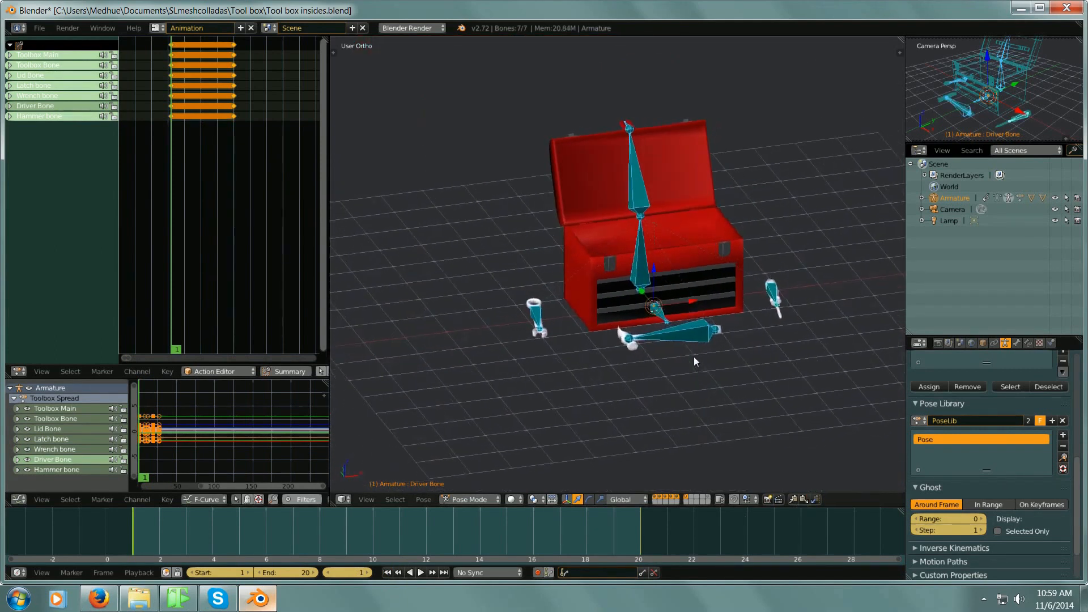
{"action": "left_click", "coordinate": [421, 572]}
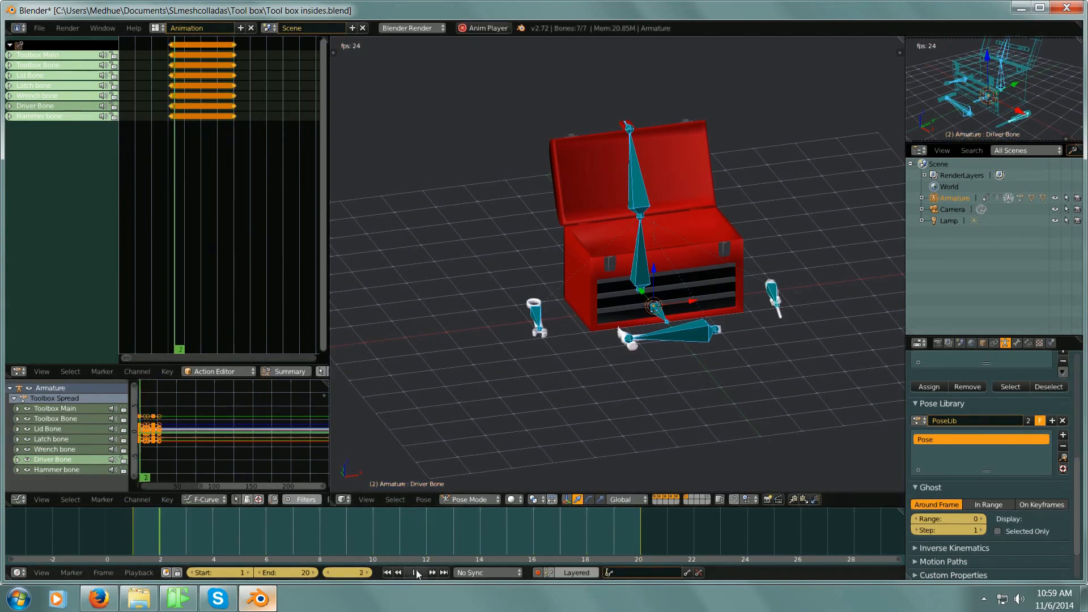
{"action": "key", "text": "alt+a"}
{"action": "middle_click_drag", "start_coordinate": [478, 301], "coordinate": [550, 336], "text": "shift"}
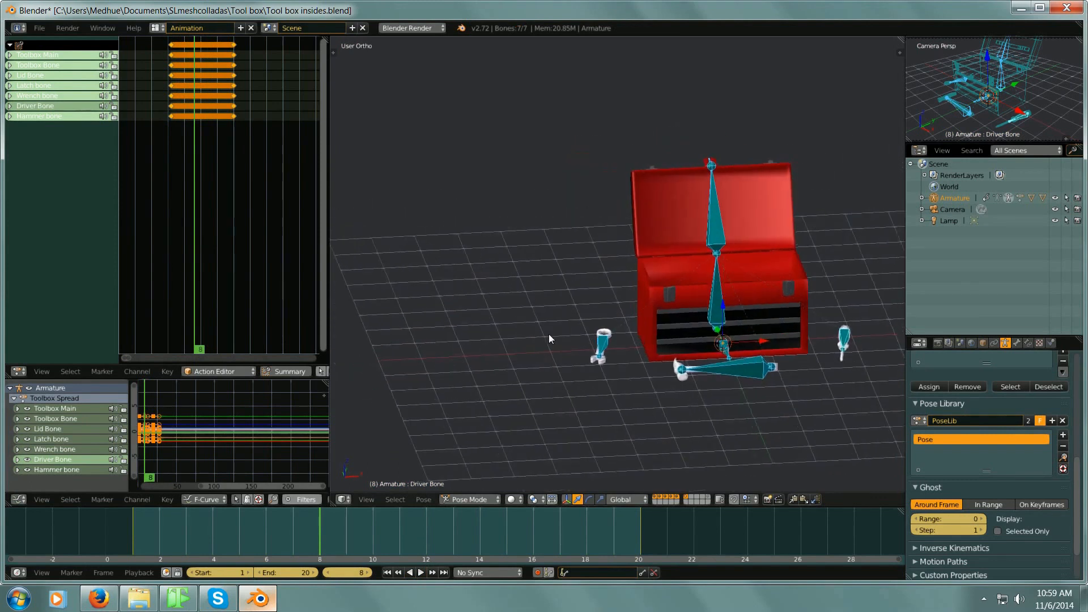
Step: Widen the Action Editor to expose its action controls and select the Hammer bone of the armature
{"action": "right_click", "coordinate": [661, 210]}
{"action": "middle_click_drag", "start_coordinate": [663, 210], "coordinate": [754, 303]}
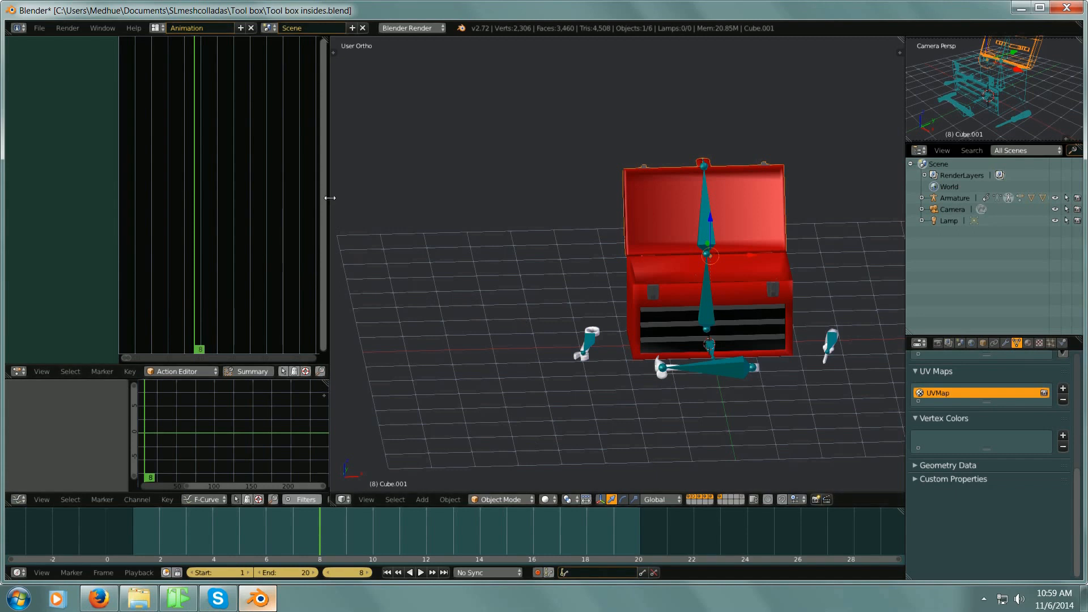
{"action": "left_click_drag", "start_coordinate": [330, 198], "coordinate": [440, 198]}
{"action": "right_click", "coordinate": [761, 346]}
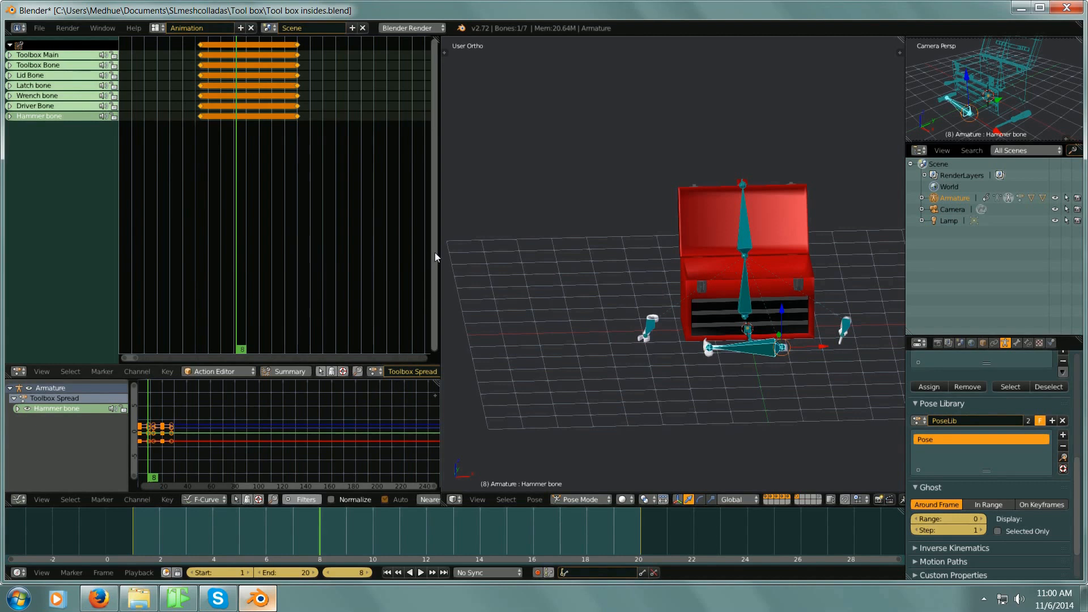
{"action": "left_click_drag", "start_coordinate": [437, 231], "coordinate": [542, 232]}
Step: Duplicate the Toolbox Spread action and name the copy Toolbox
{"action": "left_click", "coordinate": [481, 371]}
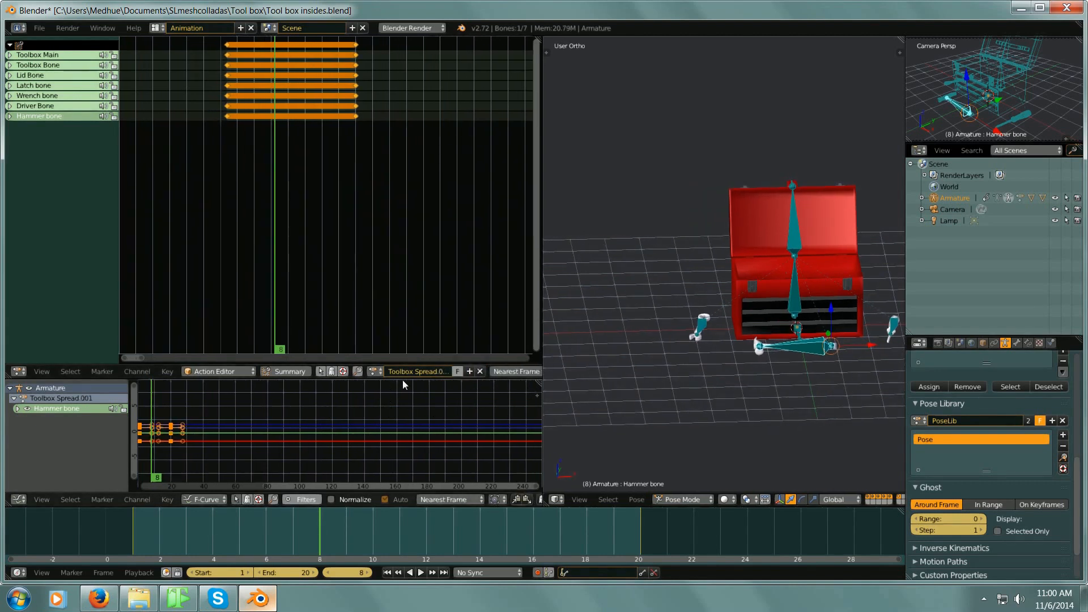
{"action": "double_click", "coordinate": [416, 372]}
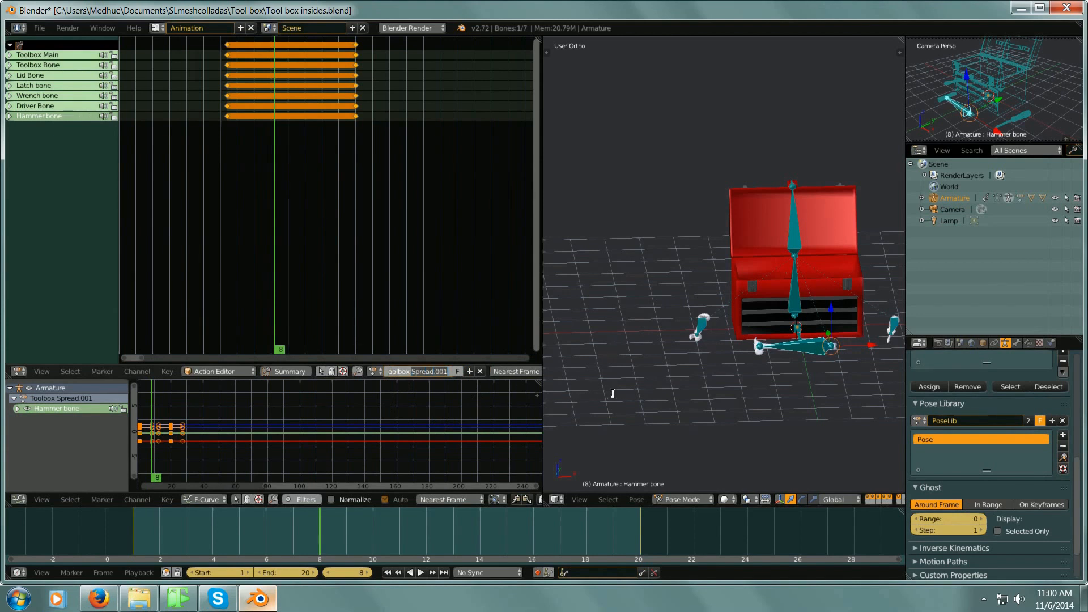
{"action": "key", "text": "BackSpace"}
{"action": "key", "text": "Return"}
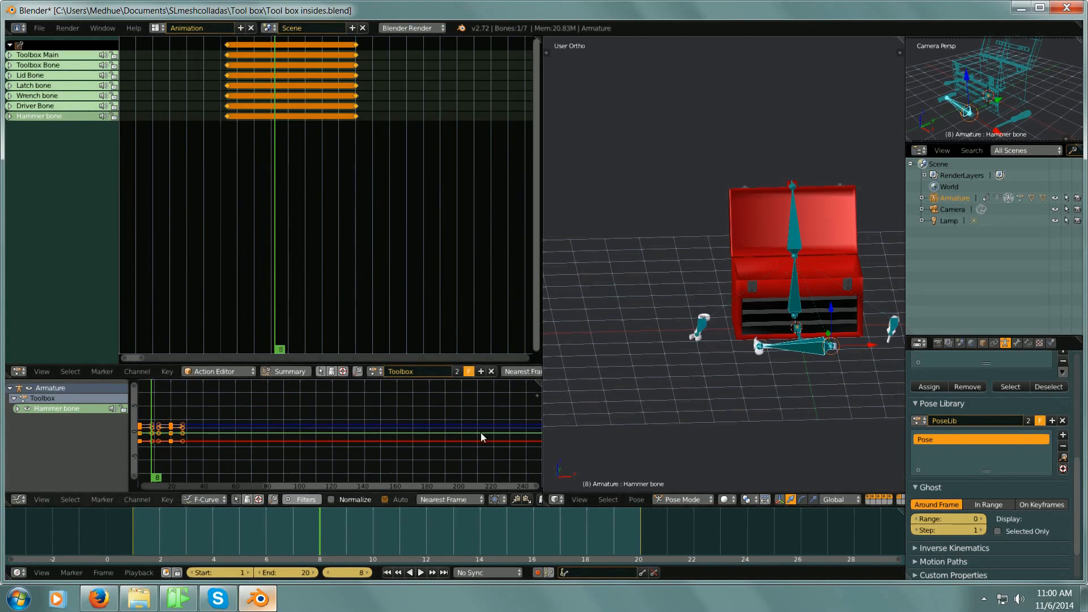
Step: Clear all transforms of every bone at frame 1 and keyframe the closed rest pose there
{"action": "key", "text": "shift+Left"}
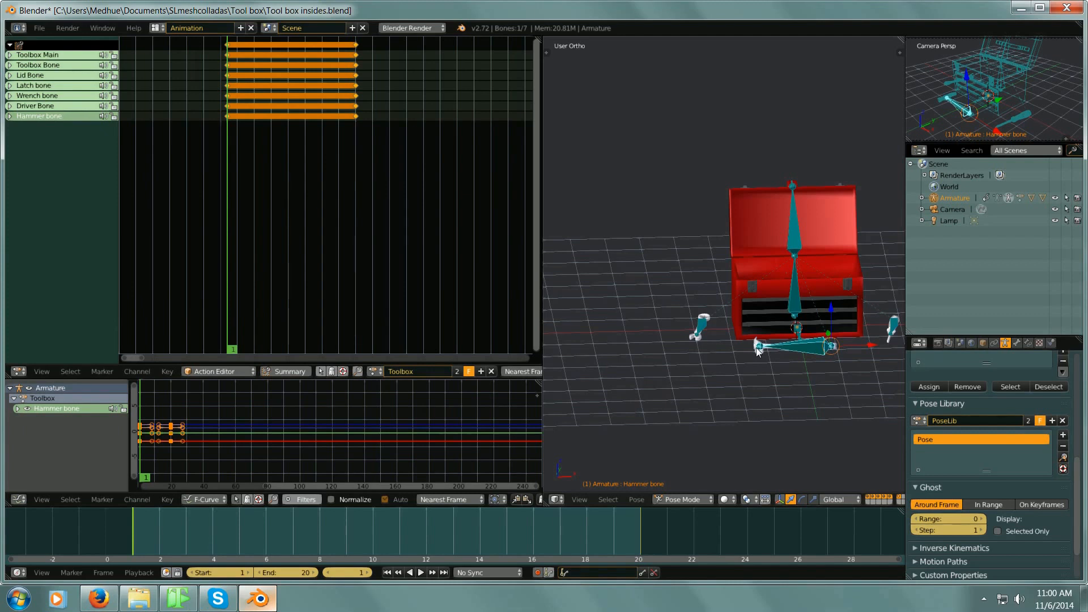
{"action": "key", "text": "a"}
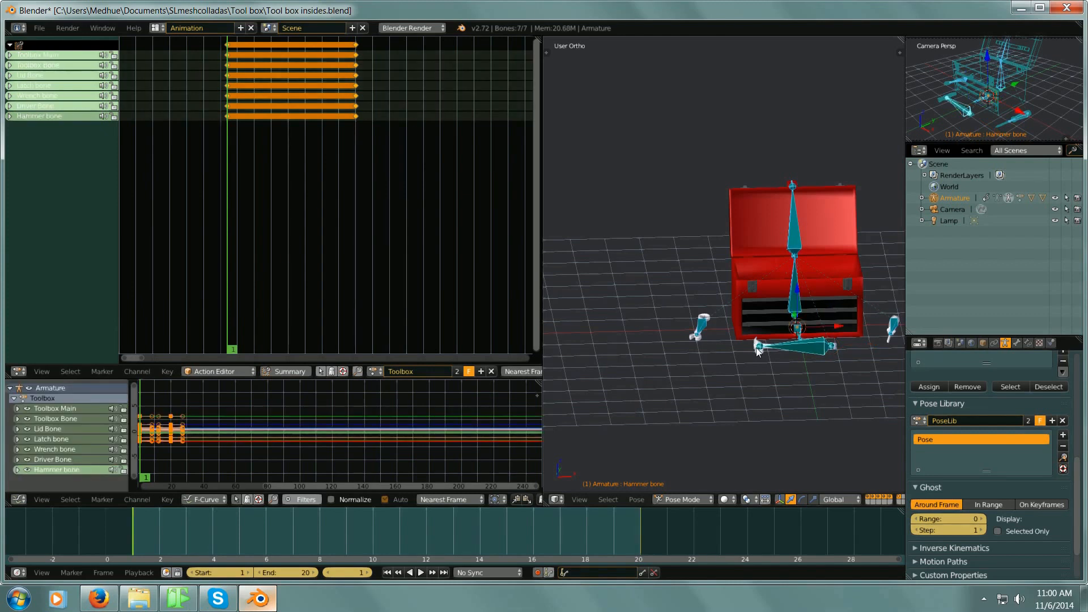
{"action": "key", "text": "alt+r"}
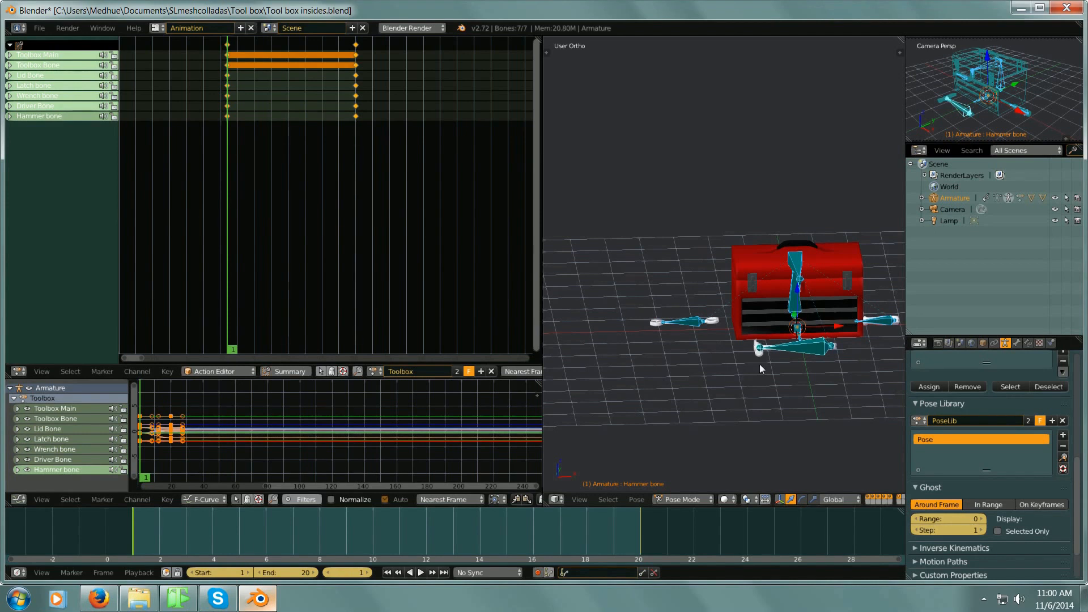
{"action": "middle_click_drag", "start_coordinate": [769, 320], "coordinate": [689, 319], "text": "shift"}
{"action": "left_click", "coordinate": [636, 499]}
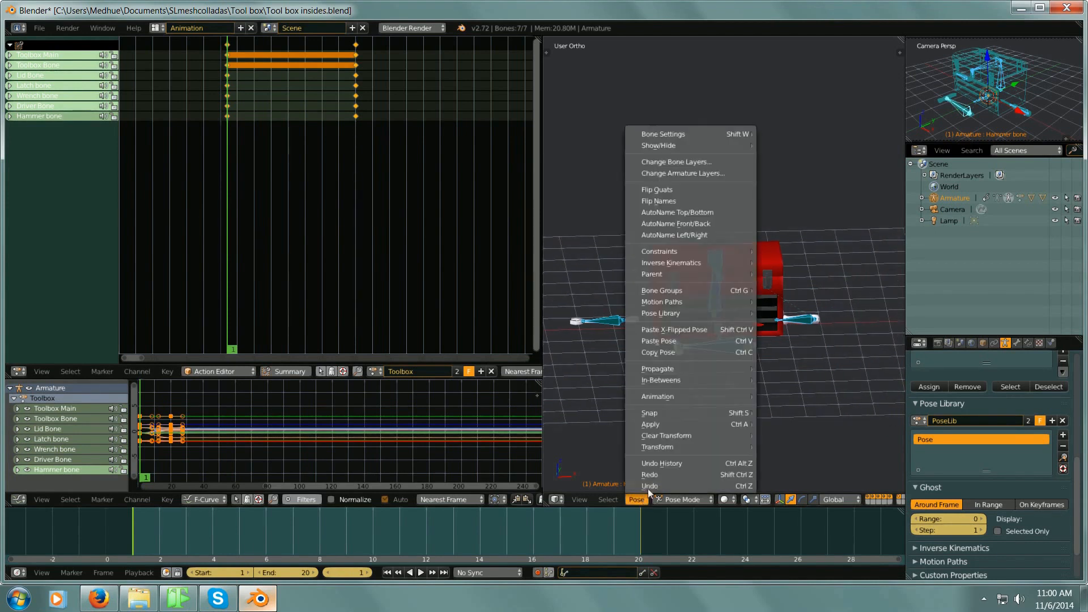
{"action": "mouse_move", "coordinate": [671, 445]}
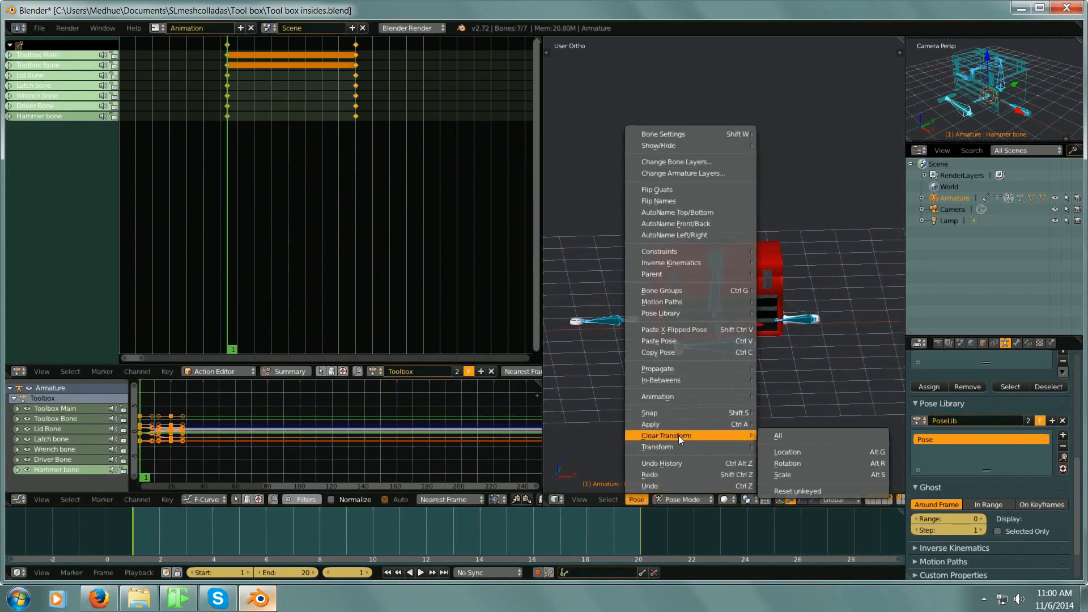
{"action": "left_click", "coordinate": [790, 434]}
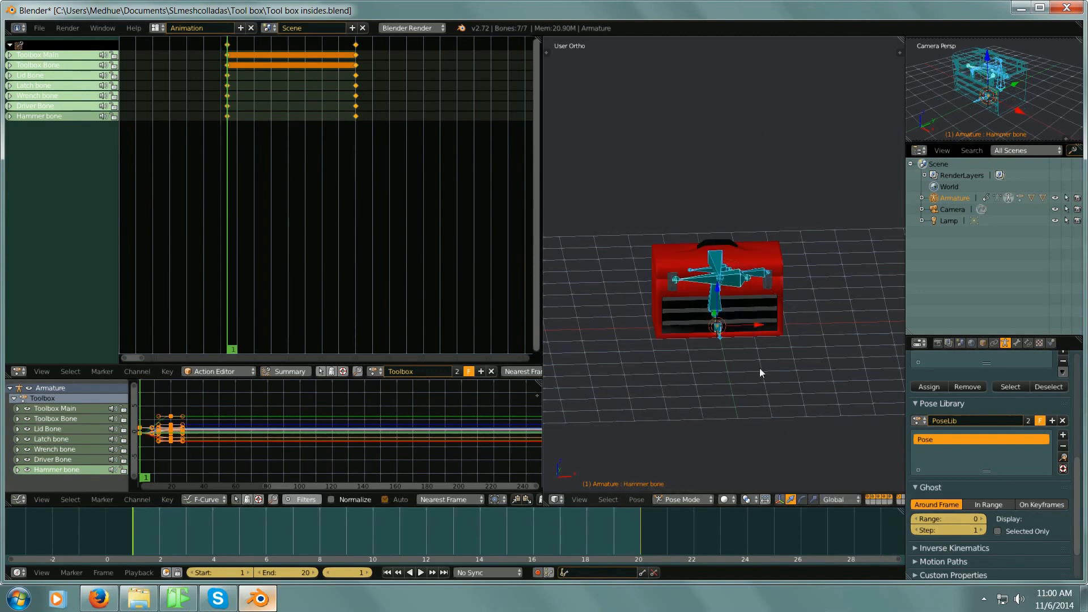
{"action": "key", "text": "i"}
{"action": "left_click", "coordinate": [760, 163]}
Step: Paste the closed rest pose from frame 1 onto all bones at frame 20 of the Toolbox action
{"action": "key", "text": "shift+Right"}
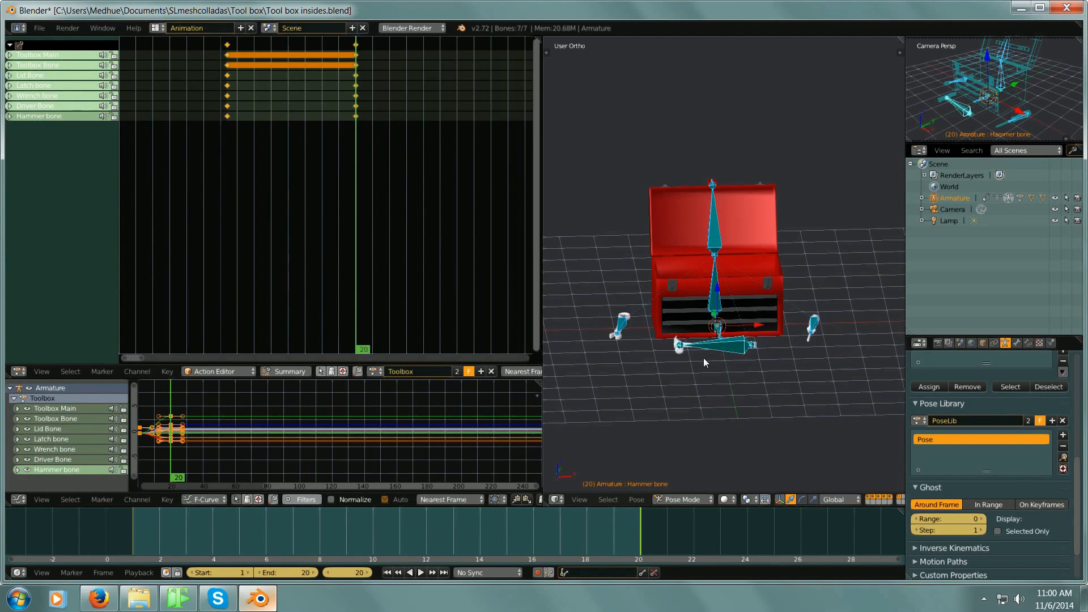
{"action": "key", "text": "shift+Left"}
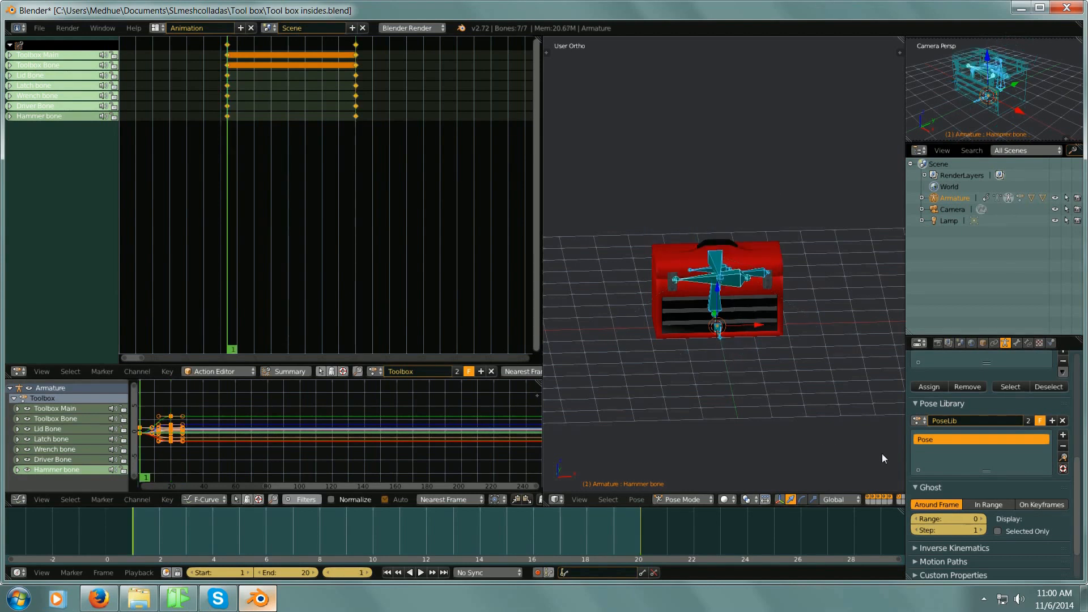
{"action": "left_click_drag", "start_coordinate": [541, 238], "coordinate": [422, 238]}
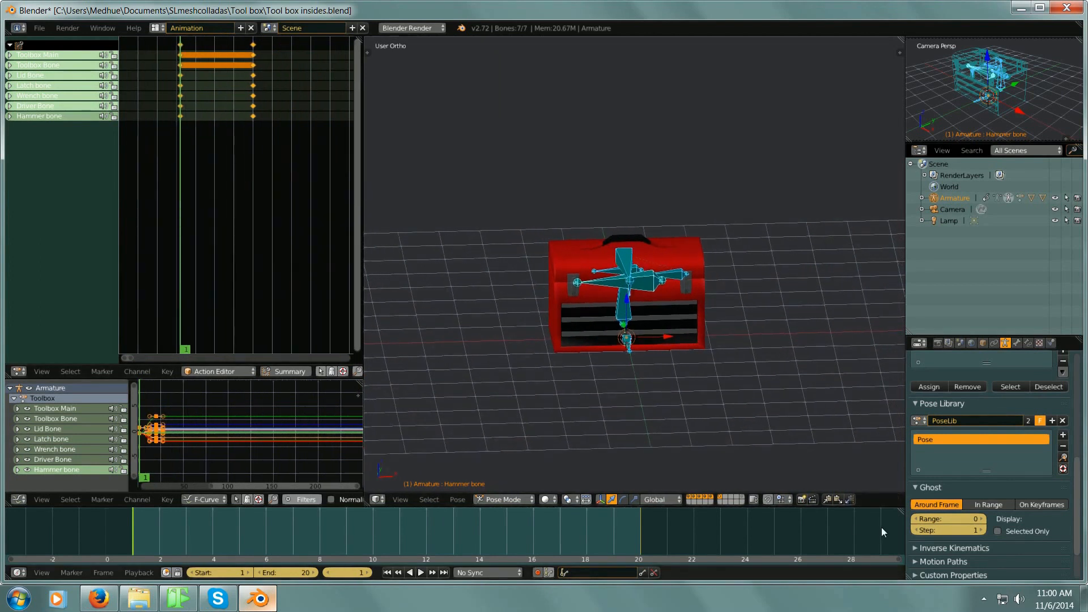
{"action": "key", "text": "shift+Right"}
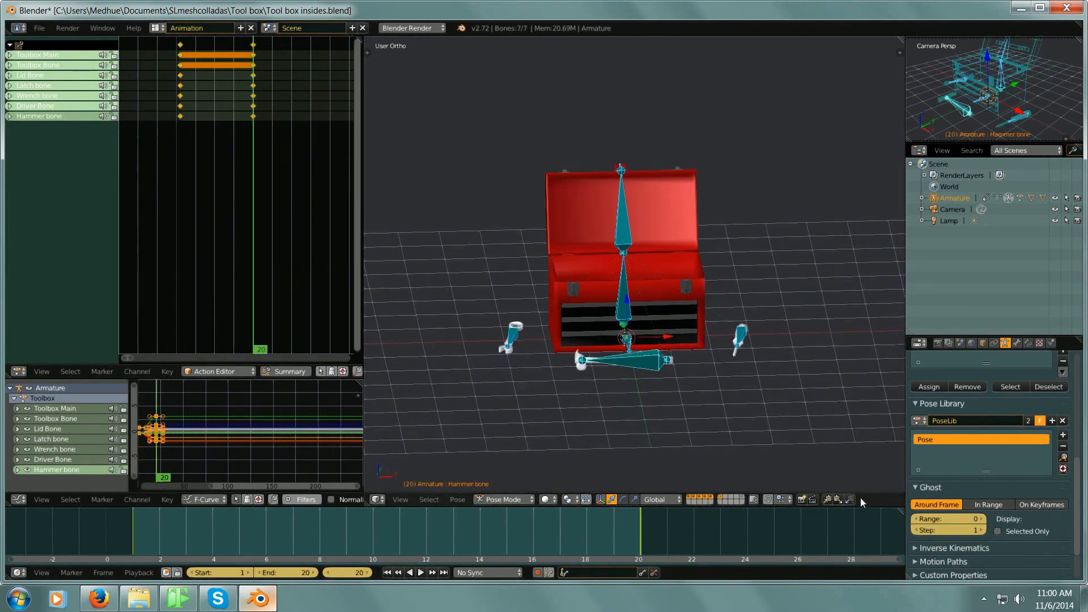
{"action": "left_click", "coordinate": [838, 500]}
Step: Switch repeatedly between frames 1 and 20 to compare the toolbox pose at both ends of the action
{"action": "mouse_move", "coordinate": [692, 362]}
{"action": "middle_mouse_down", "text": "shift"}
{"action": "mouse_move", "coordinate": [736, 385]}
{"action": "mouse_move", "coordinate": [705, 346]}
{"action": "middle_mouse_up", "text": "shift"}
{"action": "key", "text": "shift+Left"}
{"action": "key", "text": "shift+Right"}
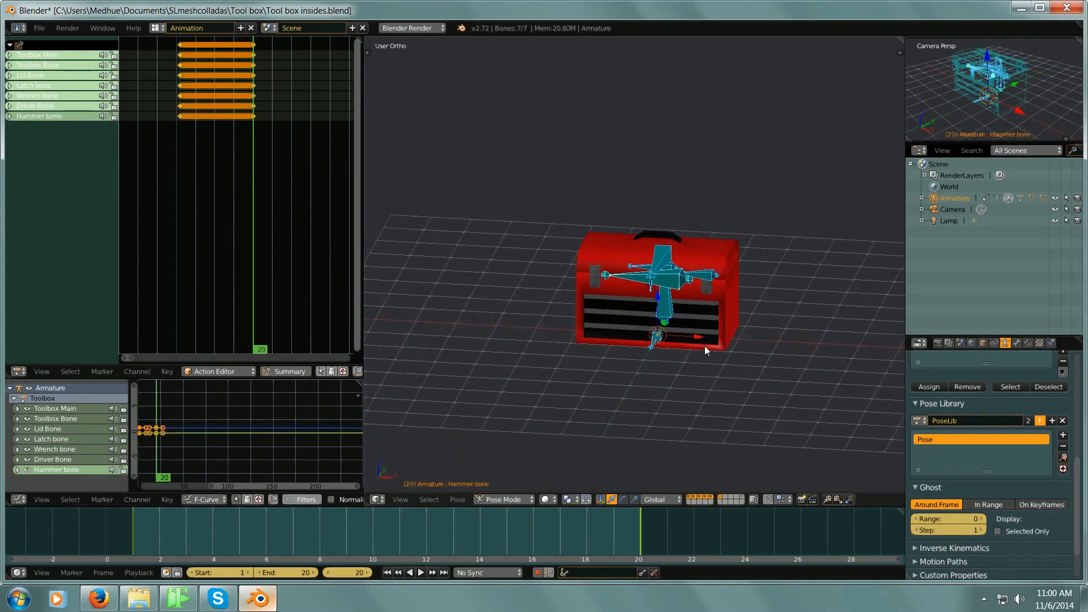
{"action": "key", "text": "shift+Left"}
{"action": "key", "text": "shift+Right"}
{"action": "key", "text": "shift+Left"}
{"action": "key", "text": "shift+Right"}
{"action": "key", "text": "shift+Left"}
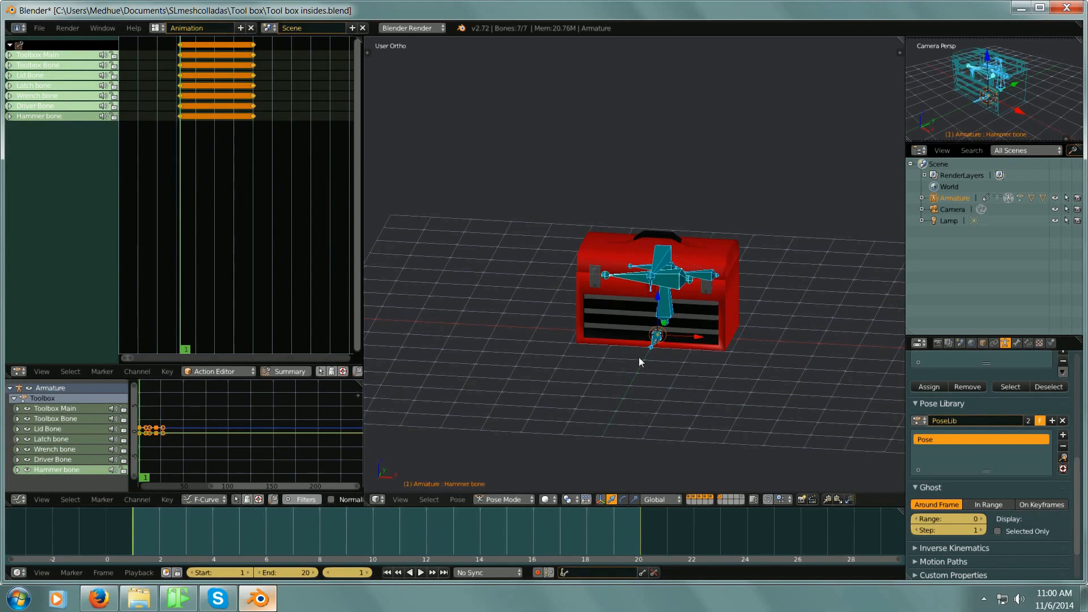
Step: Widen the Action Editor and review the list of available actions, leaving the Toolbox action active
{"action": "left_click_drag", "start_coordinate": [365, 227], "coordinate": [526, 232]}
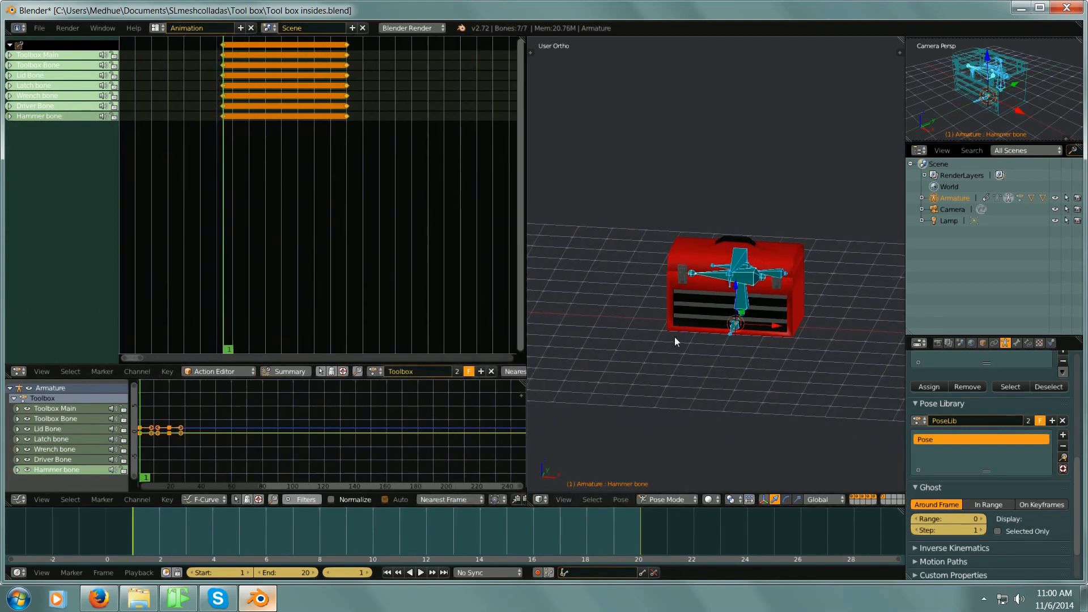
{"action": "middle_click_drag", "start_coordinate": [674, 338], "coordinate": [724, 359]}
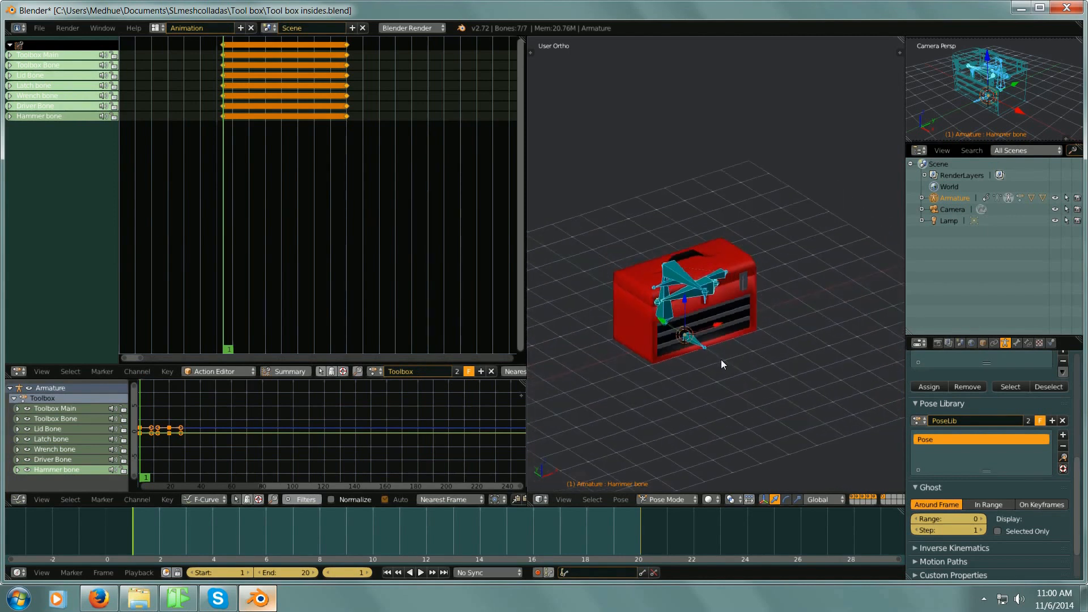
{"action": "scroll", "coordinate": [726, 347], "scroll_direction": "up", "scroll_amount": 5}
{"action": "middle_click_drag", "start_coordinate": [675, 286], "coordinate": [732, 325], "text": "shift"}
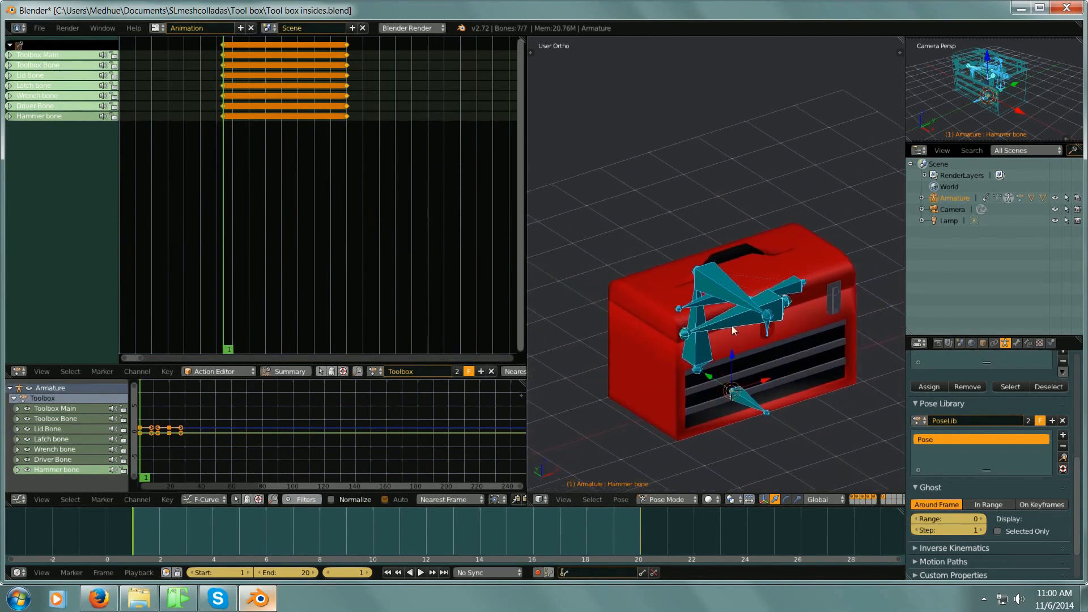
{"action": "left_click", "coordinate": [374, 371]}
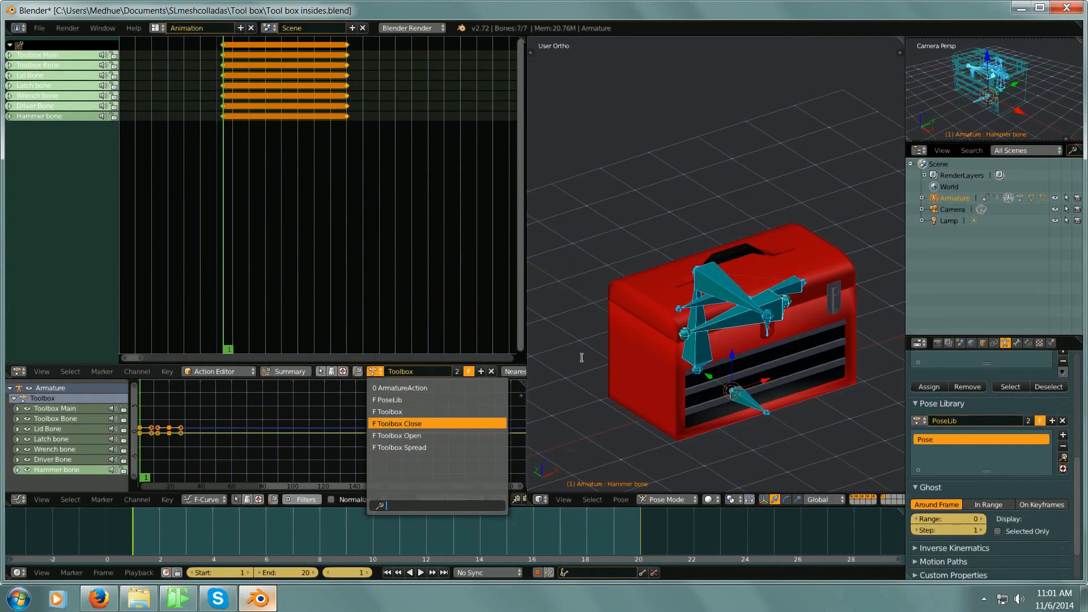
{"action": "type", "text": "-----"}
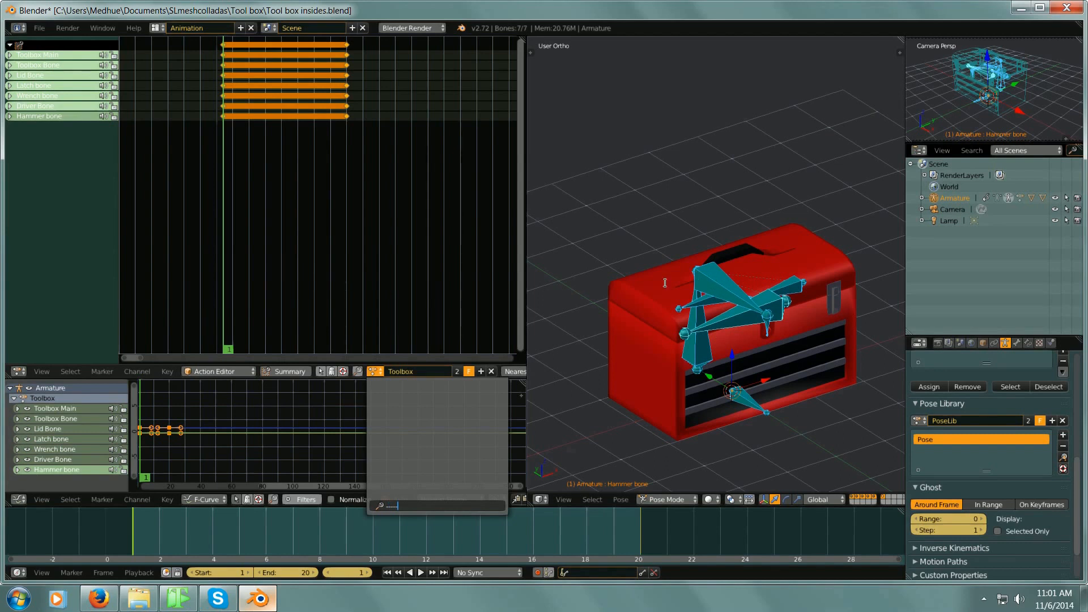
{"action": "left_click", "coordinate": [432, 273]}
Step: Switch the armature from Pose Mode to Object Mode
{"action": "middle_click_drag", "start_coordinate": [828, 320], "coordinate": [759, 280]}
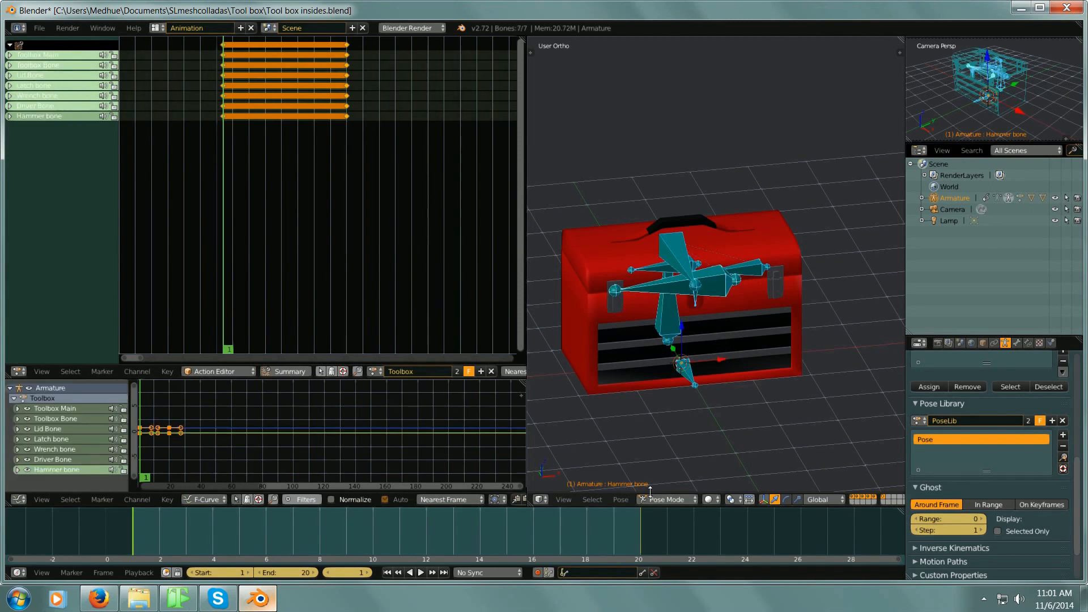
{"action": "left_click", "coordinate": [668, 499]}
{"action": "left_click", "coordinate": [671, 485]}
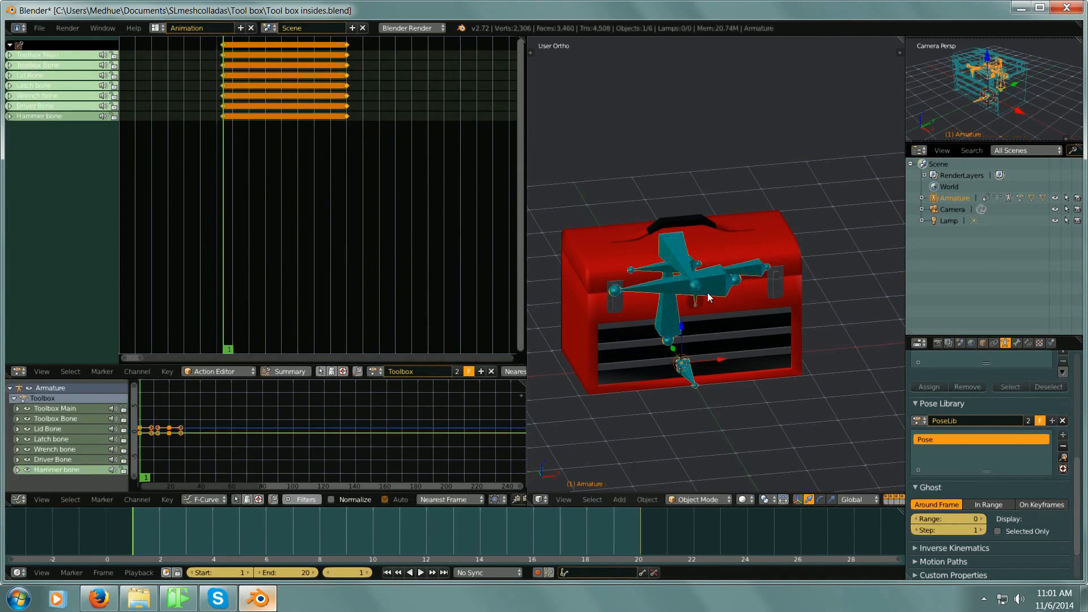
Step: Select all objects and start an FBX export with the version set to FBX 6.1 ASCII
{"action": "key", "text": "a"}
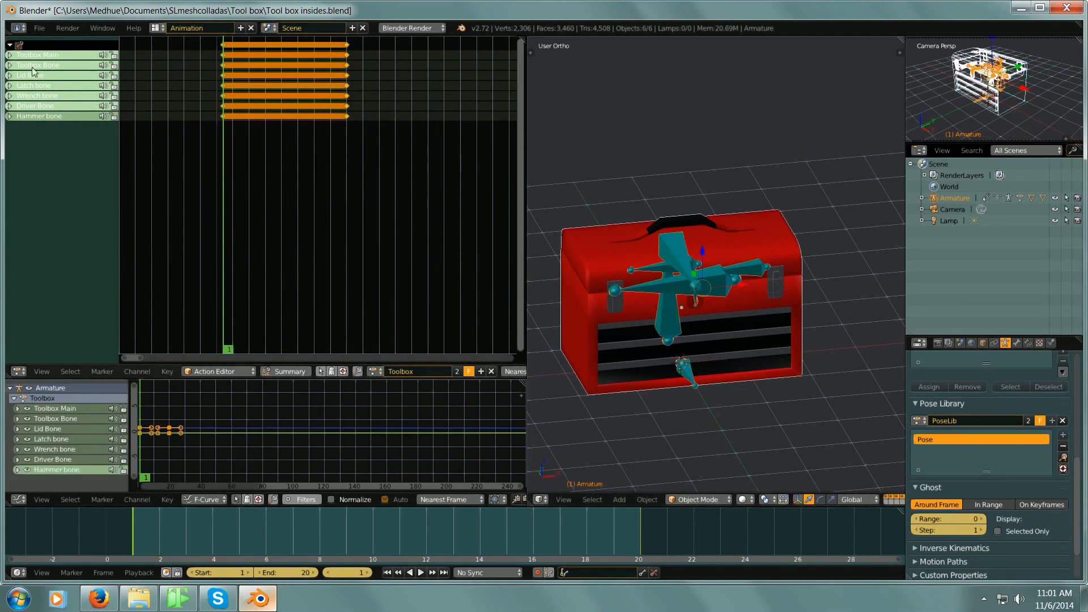
{"action": "left_click", "coordinate": [36, 30]}
{"action": "mouse_move", "coordinate": [68, 246]}
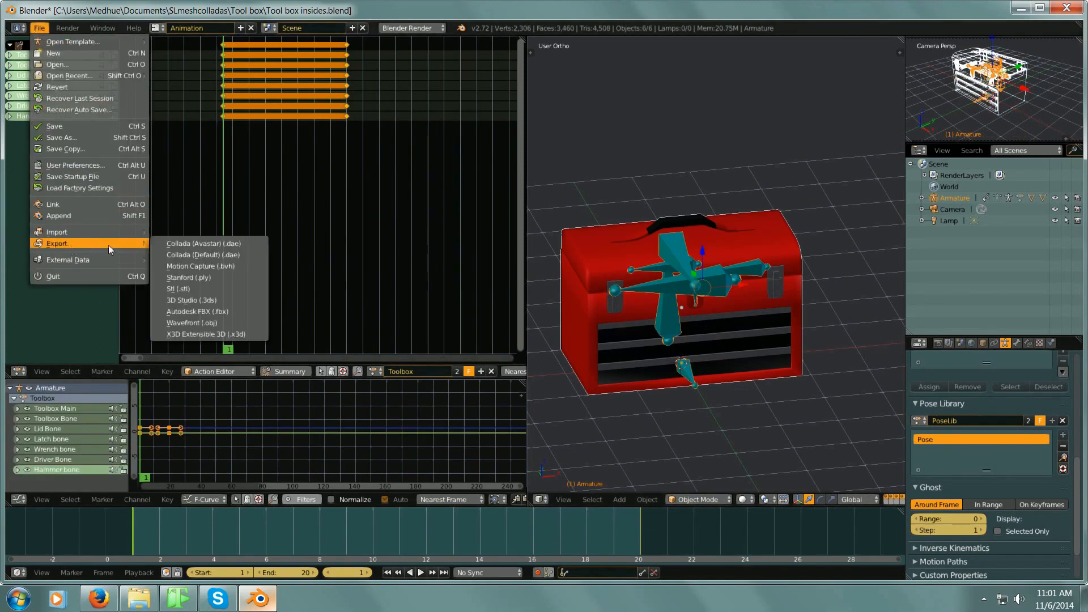
{"action": "left_click", "coordinate": [179, 309]}
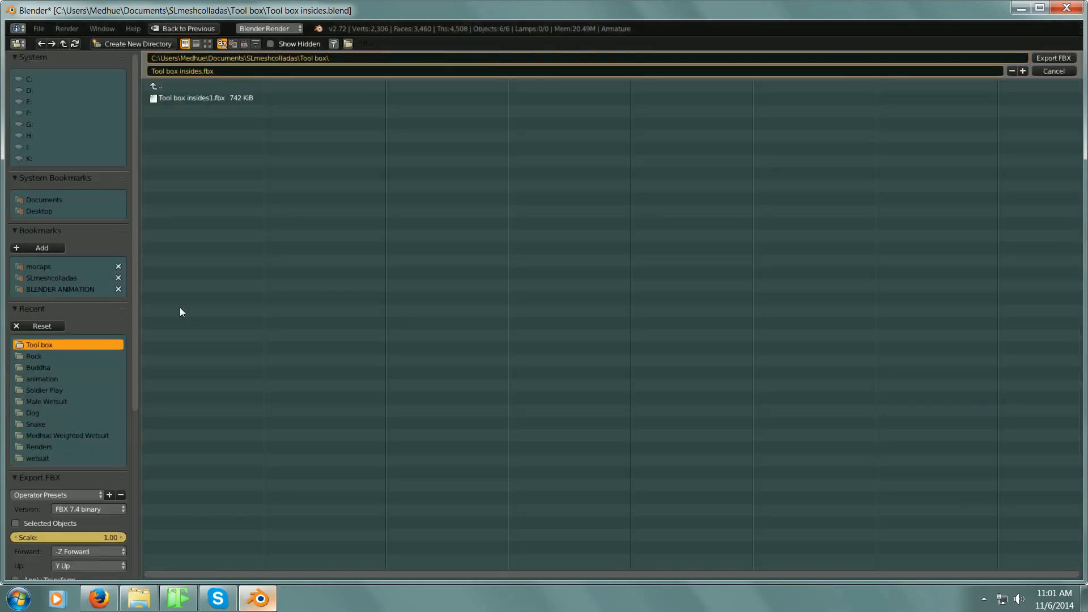
{"action": "left_click_drag", "start_coordinate": [137, 267], "coordinate": [141, 436]}
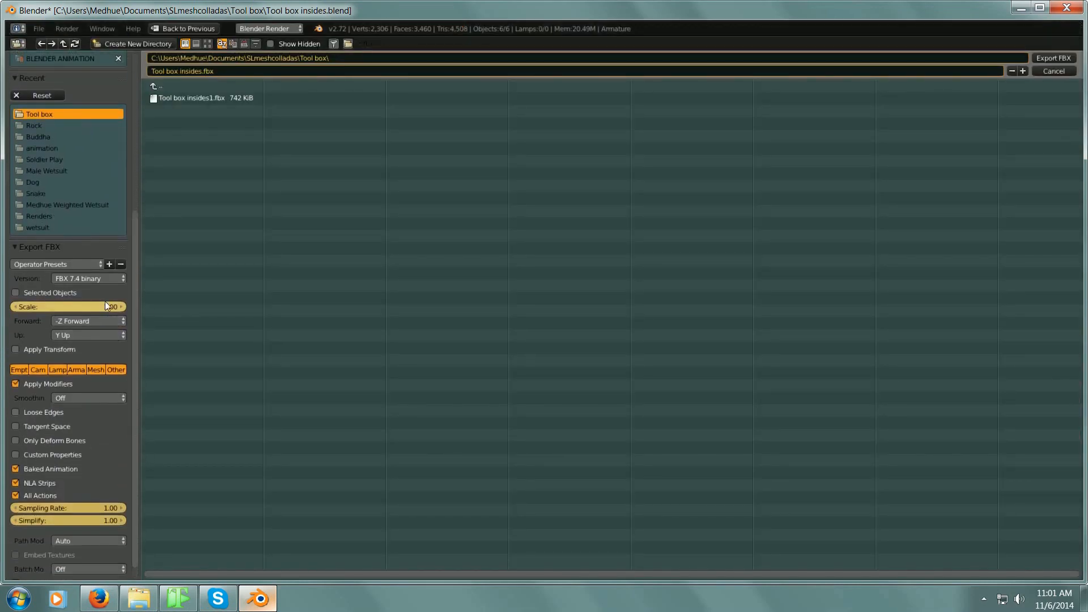
{"action": "left_click", "coordinate": [107, 279]}
{"action": "left_click", "coordinate": [110, 256]}
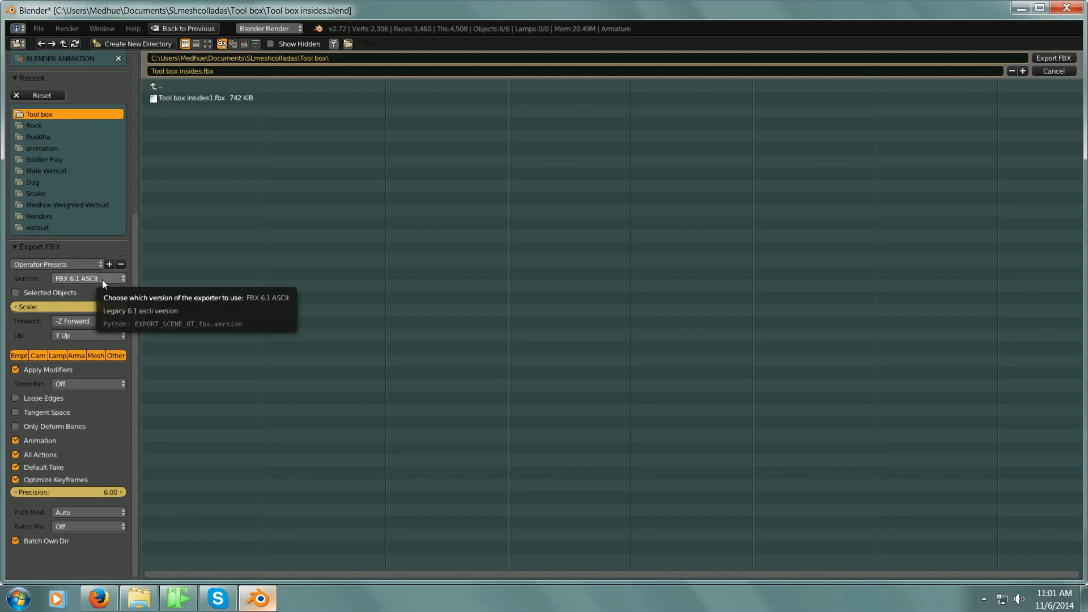
Step: Restrict the export to selected objects of the armature and mesh types and export it as Tool box insides.fbx
{"action": "left_click", "coordinate": [16, 293]}
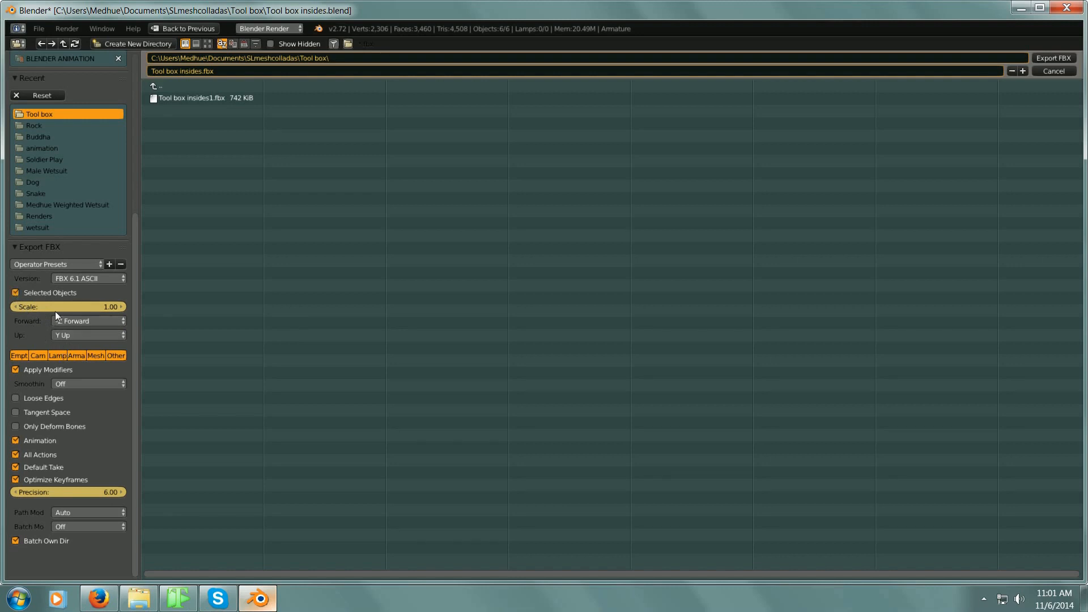
{"action": "left_click", "coordinate": [77, 356]}
{"action": "left_click", "coordinate": [94, 356], "text": "shift"}
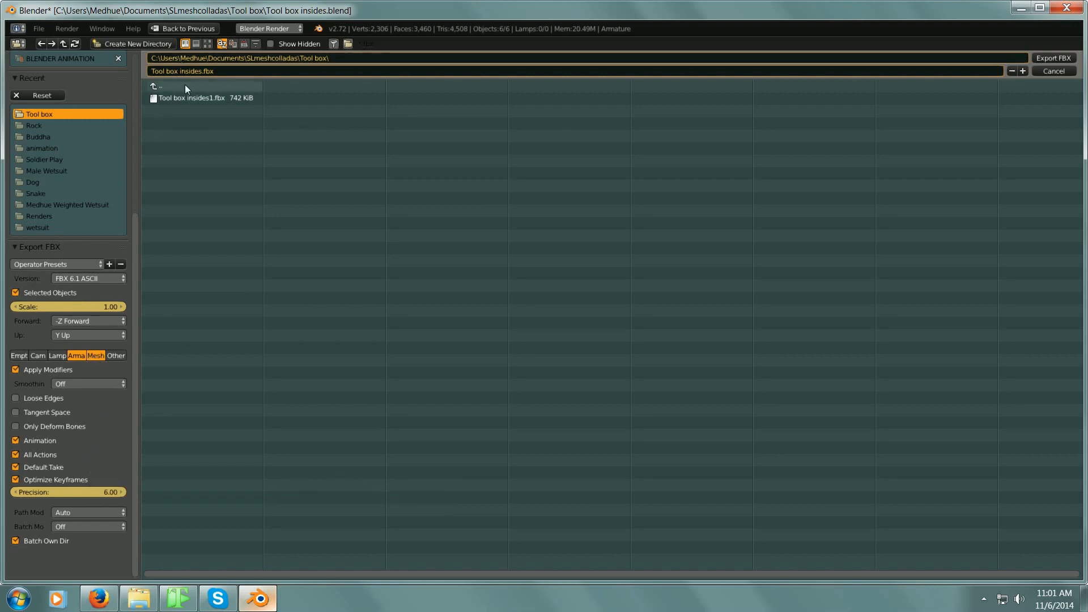
{"action": "left_click", "coordinate": [1044, 55]}
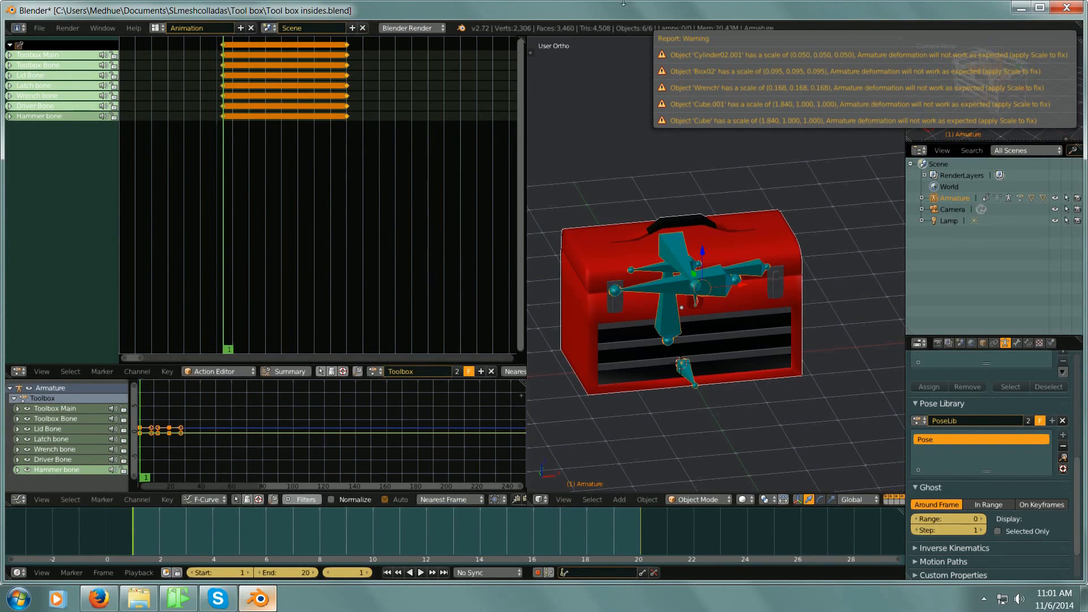
Step: Switch to the Default screen layout and hide the layer containing the armature
{"action": "left_click", "coordinate": [159, 33]}
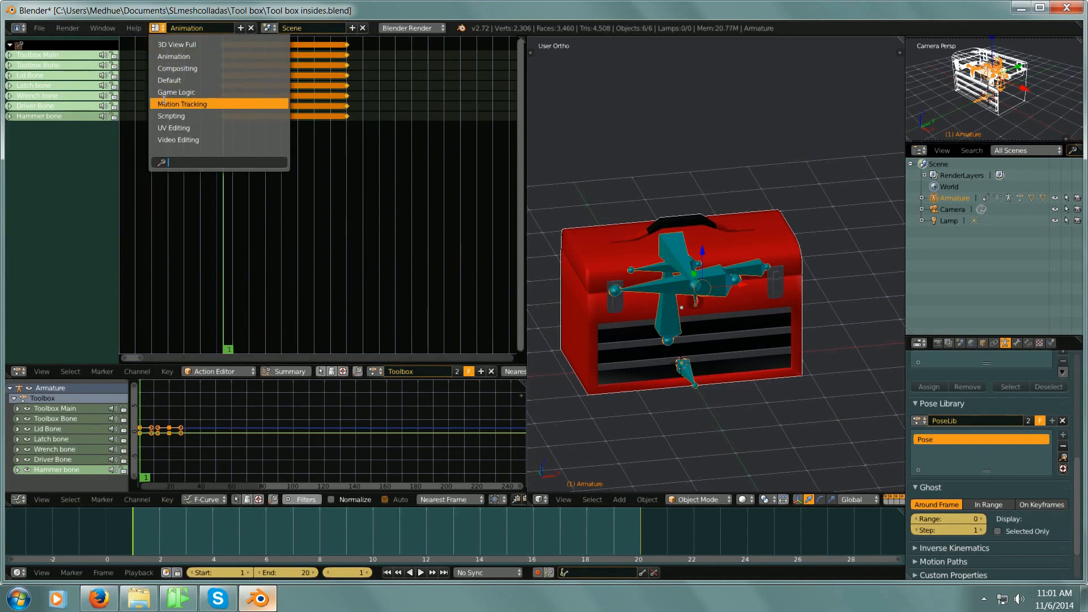
{"action": "left_click", "coordinate": [171, 81]}
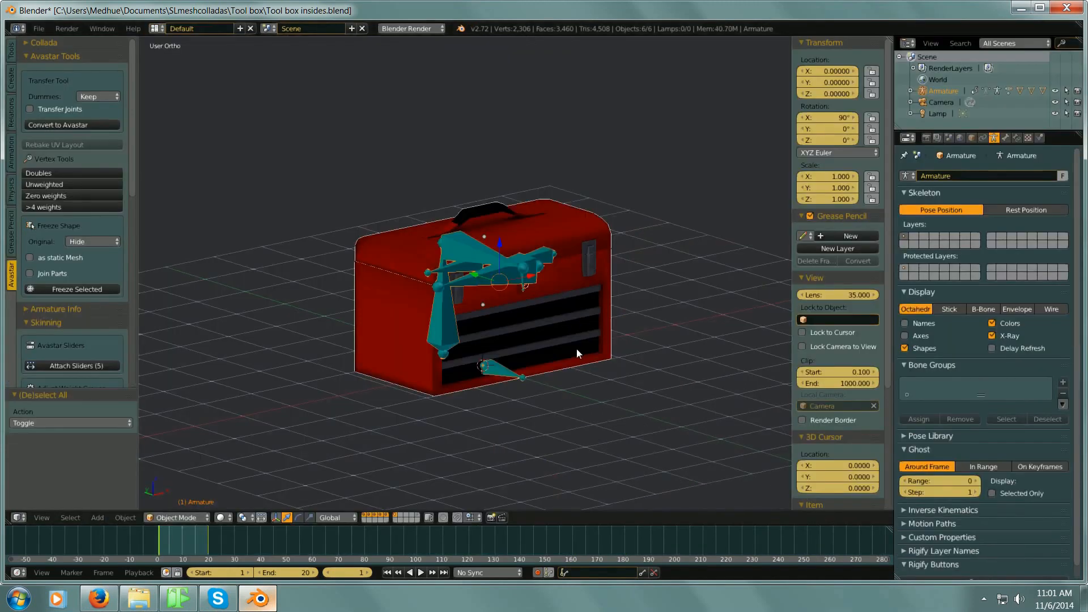
{"action": "middle_click_drag", "start_coordinate": [577, 348], "coordinate": [601, 309]}
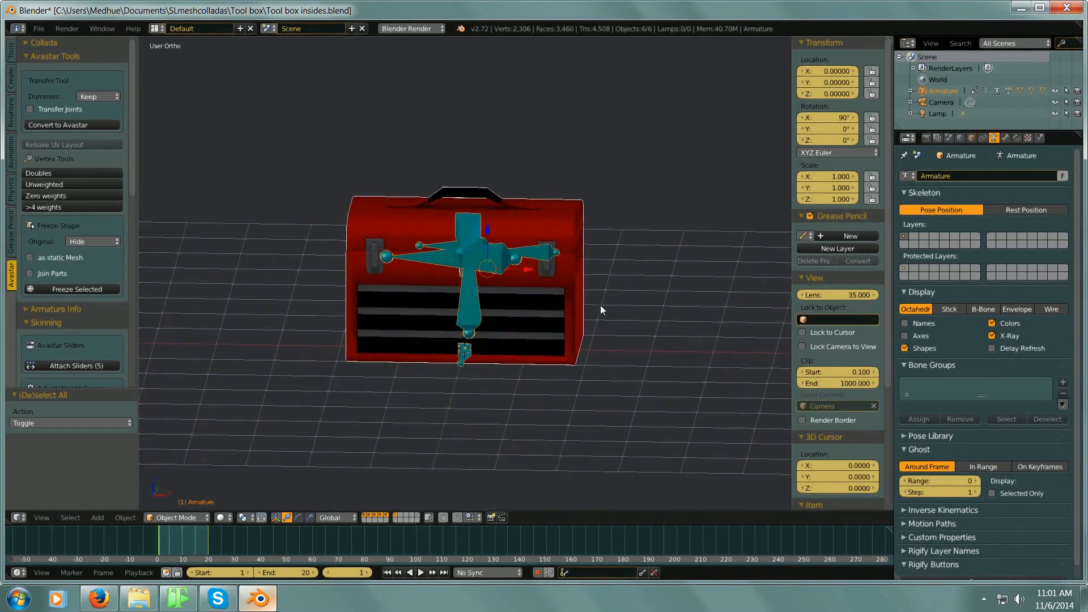
{"action": "left_click", "coordinate": [397, 516]}
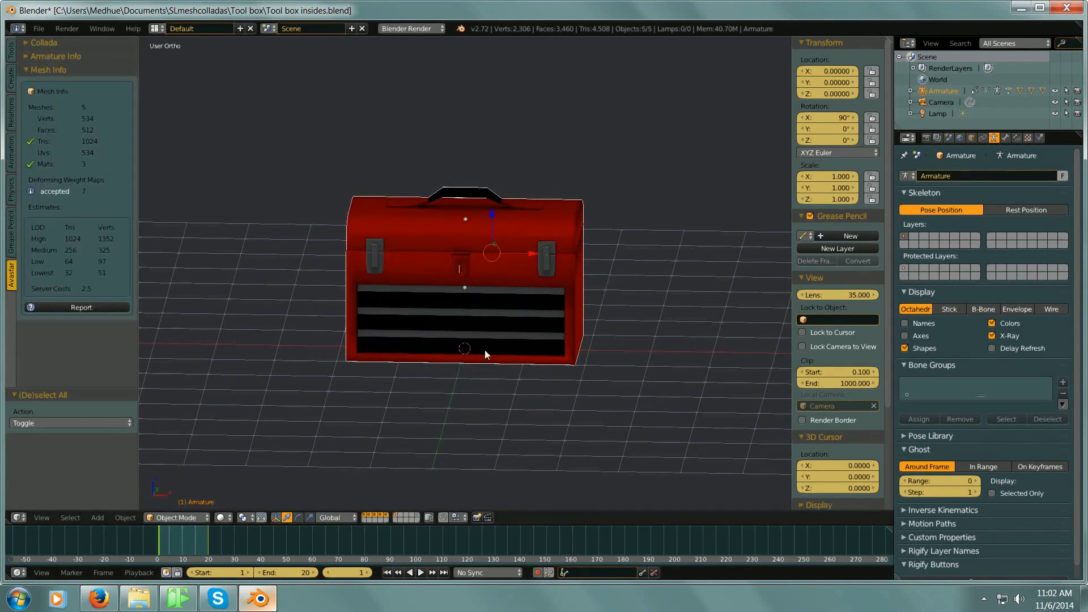
{"action": "right_click", "coordinate": [531, 228]}
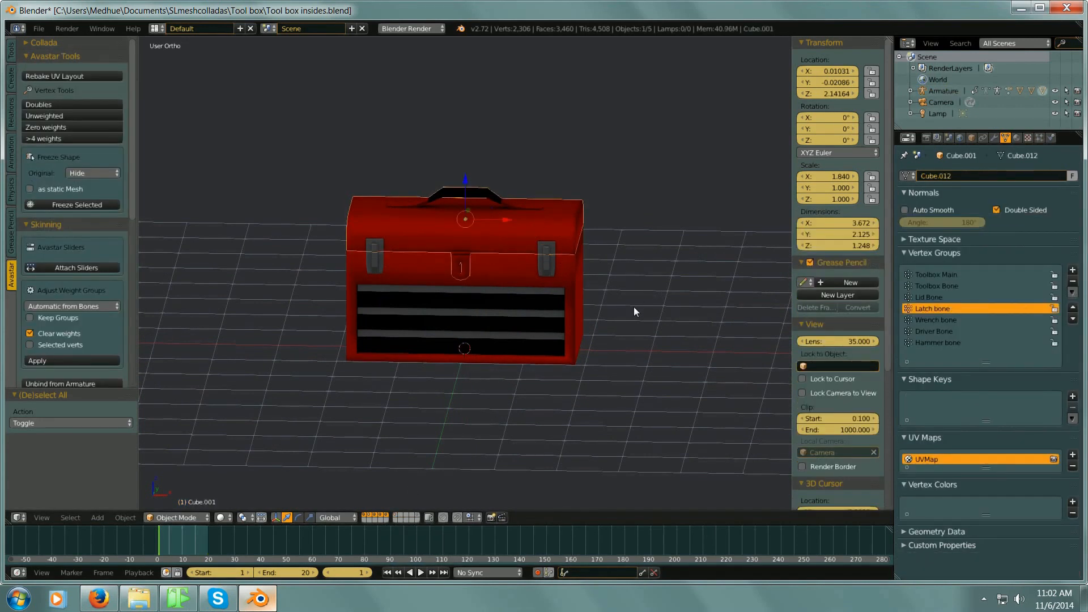
{"action": "key", "text": "a"}
{"action": "key", "text": "a"}
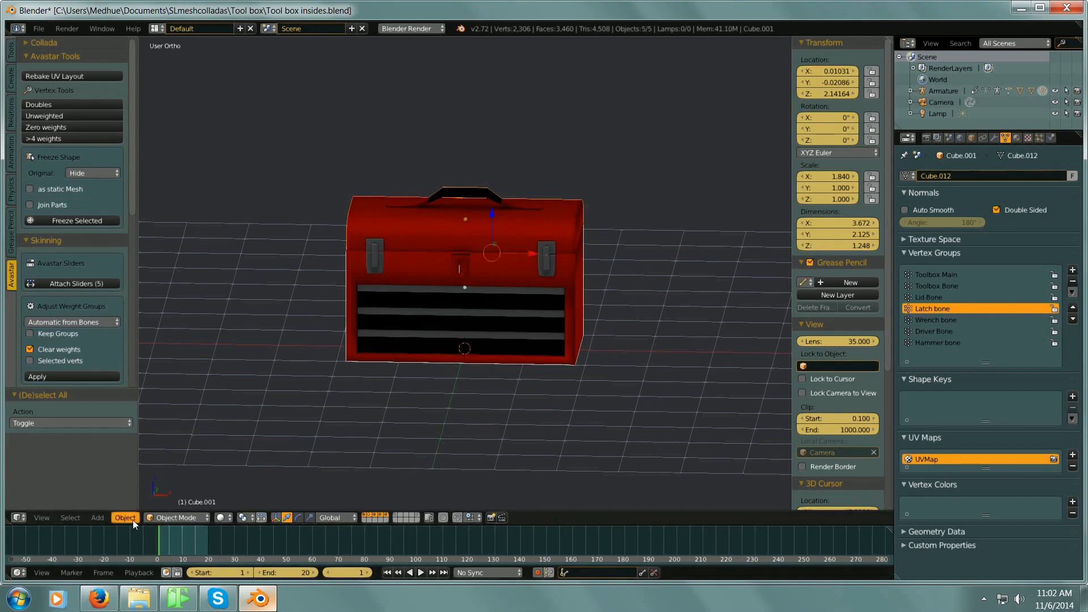
{"action": "left_click", "coordinate": [126, 517]}
Step: Apply rotation and scale to the toolbox lid object
{"action": "scroll", "coordinate": [576, 273], "scroll_direction": "up", "scroll_amount": 3}
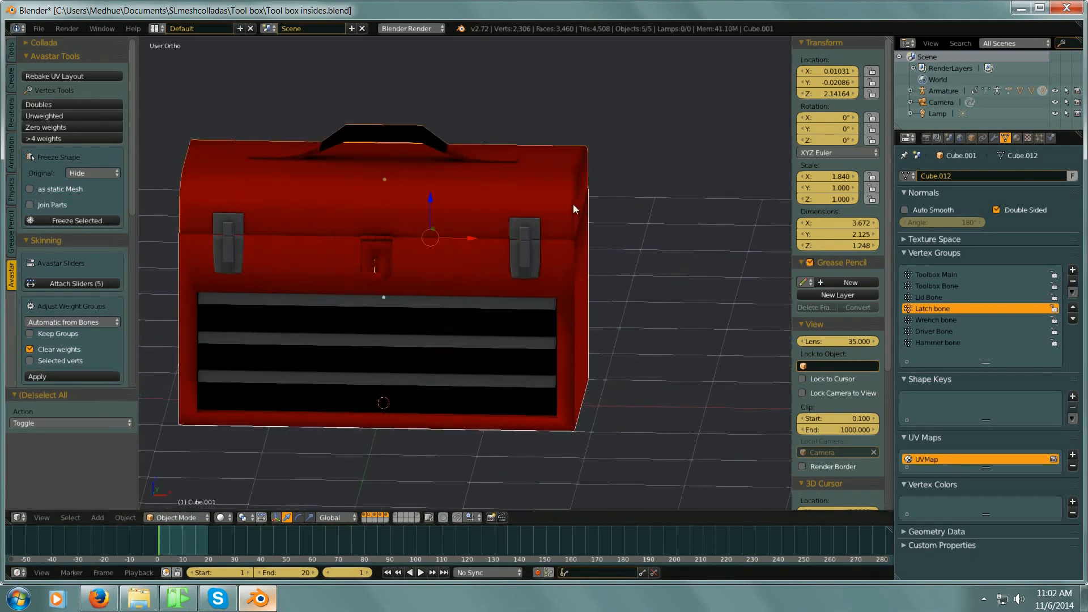
{"action": "right_click", "coordinate": [572, 168]}
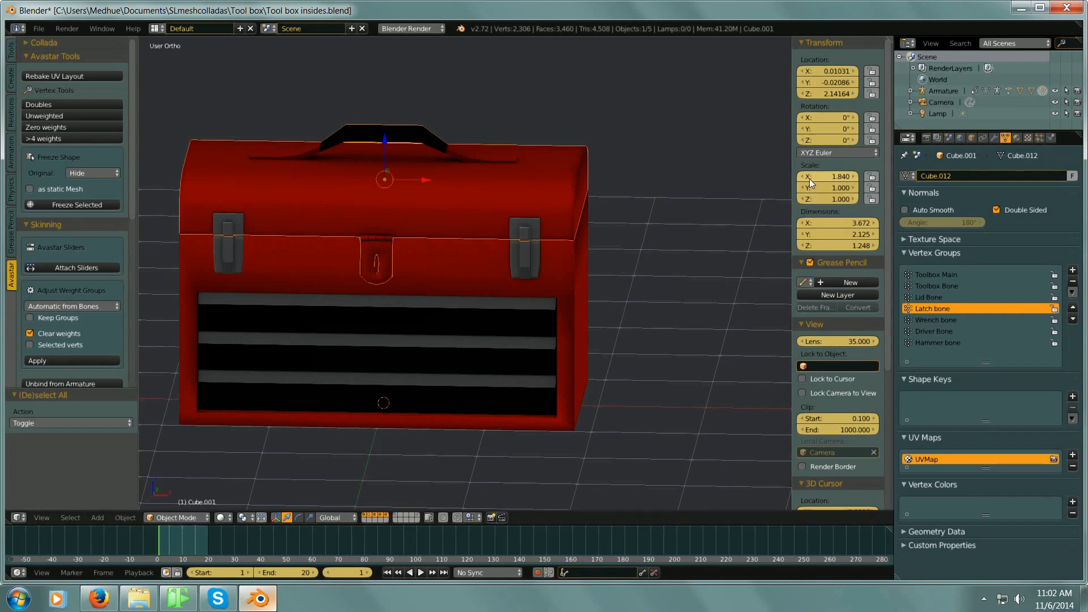
{"action": "left_click", "coordinate": [124, 517]}
{"action": "mouse_move", "coordinate": [189, 430]}
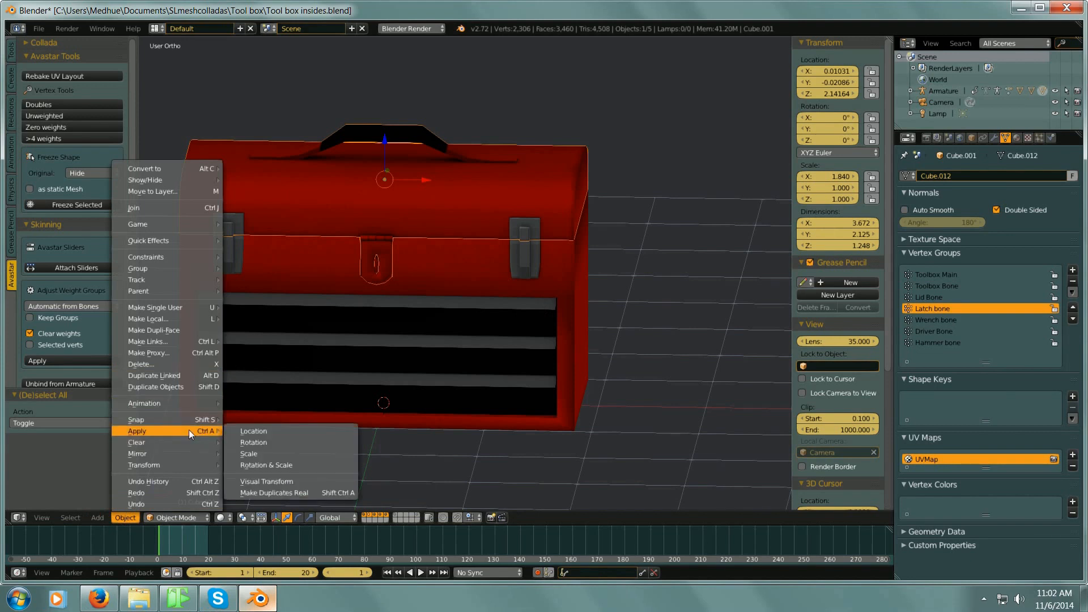
{"action": "left_click", "coordinate": [249, 464]}
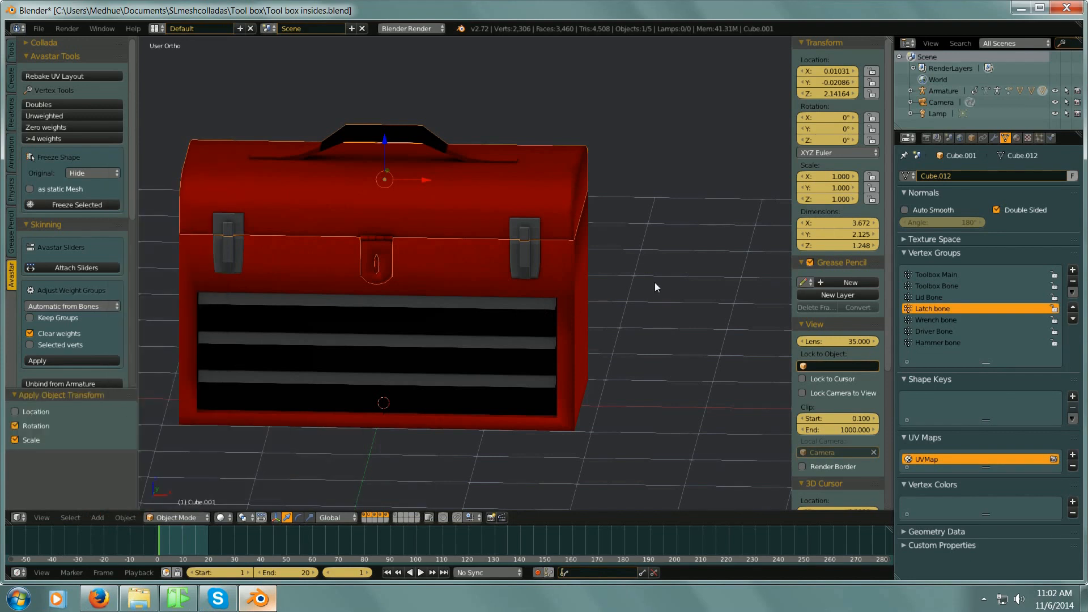
Step: Apply rotation and scale to the toolbox body object
{"action": "middle_click_drag", "start_coordinate": [664, 245], "coordinate": [704, 251], "text": "shift"}
{"action": "right_click", "coordinate": [617, 324]}
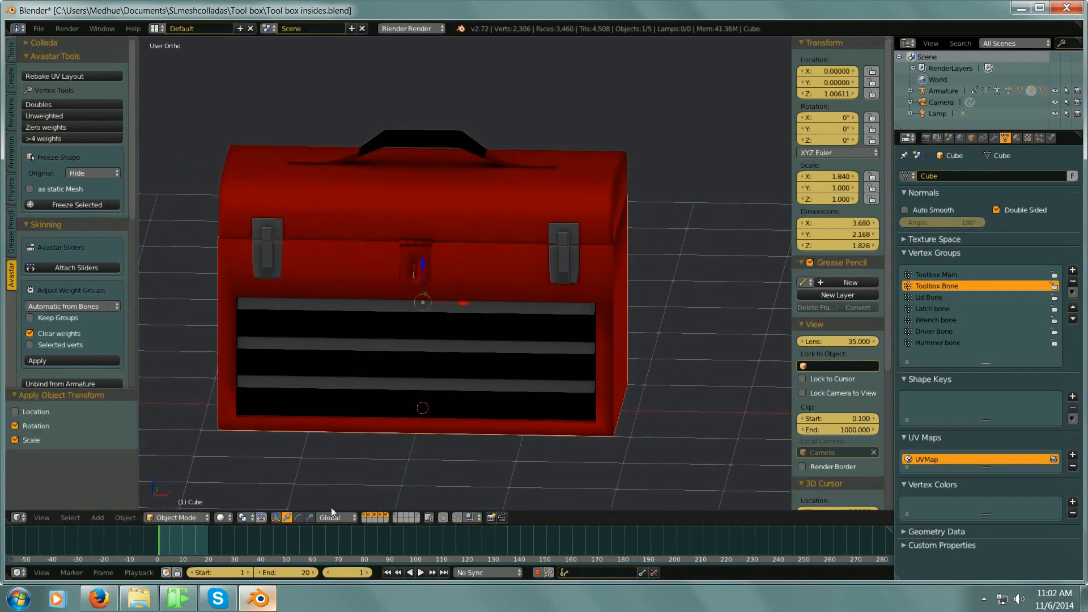
{"action": "left_click", "coordinate": [125, 517]}
{"action": "mouse_move", "coordinate": [155, 430]}
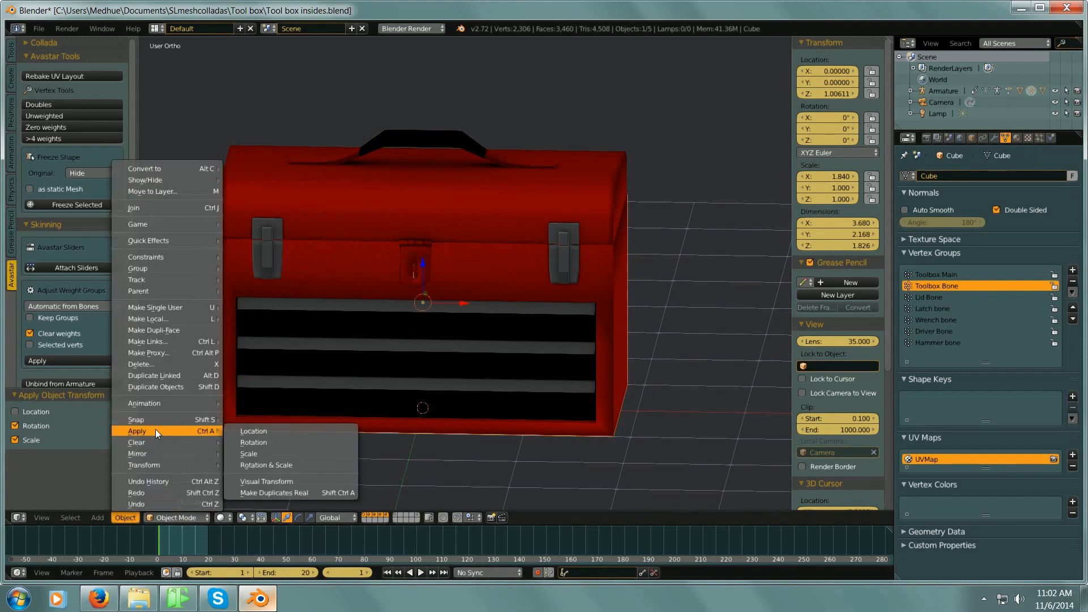
{"action": "left_click", "coordinate": [259, 463]}
Step: Show only the three layers holding the wrench, screwdriver and hammer
{"action": "mouse_move", "coordinate": [493, 383]}
{"action": "middle_mouse_down"}
{"action": "mouse_move", "coordinate": [534, 376]}
{"action": "mouse_move", "coordinate": [529, 398]}
{"action": "mouse_move", "coordinate": [501, 390]}
{"action": "middle_mouse_up"}
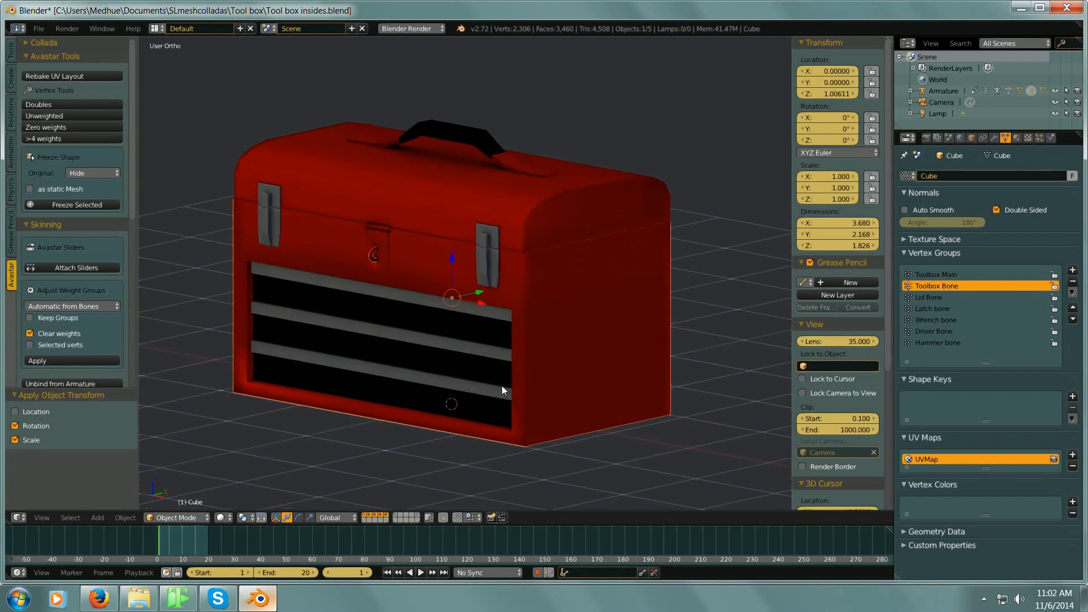
{"action": "left_click", "coordinate": [370, 517]}
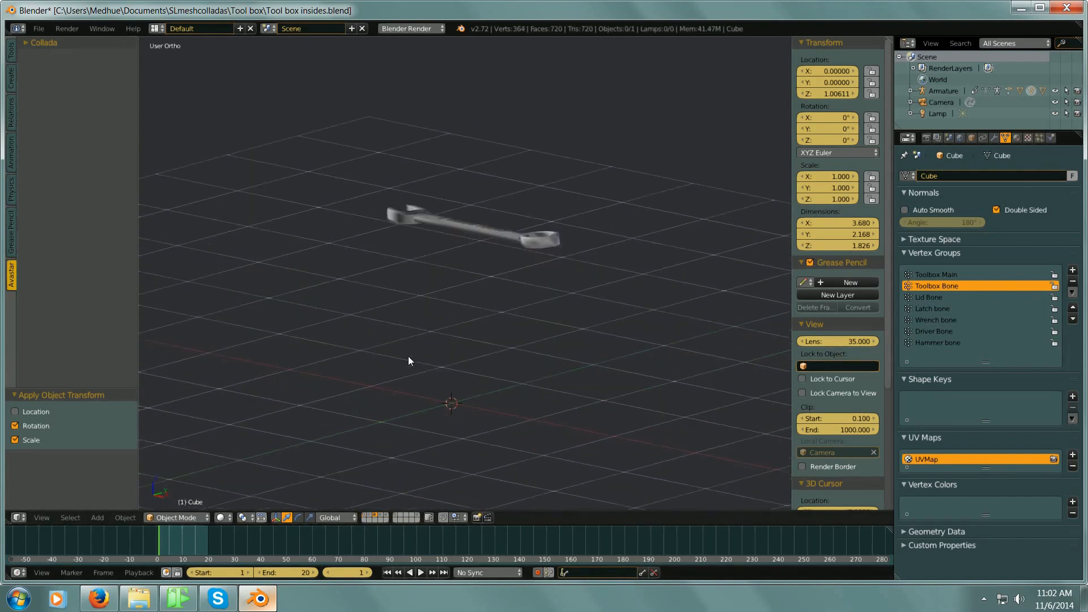
{"action": "left_click", "coordinate": [378, 515], "text": "shift"}
{"action": "left_click", "coordinate": [384, 514], "text": "shift"}
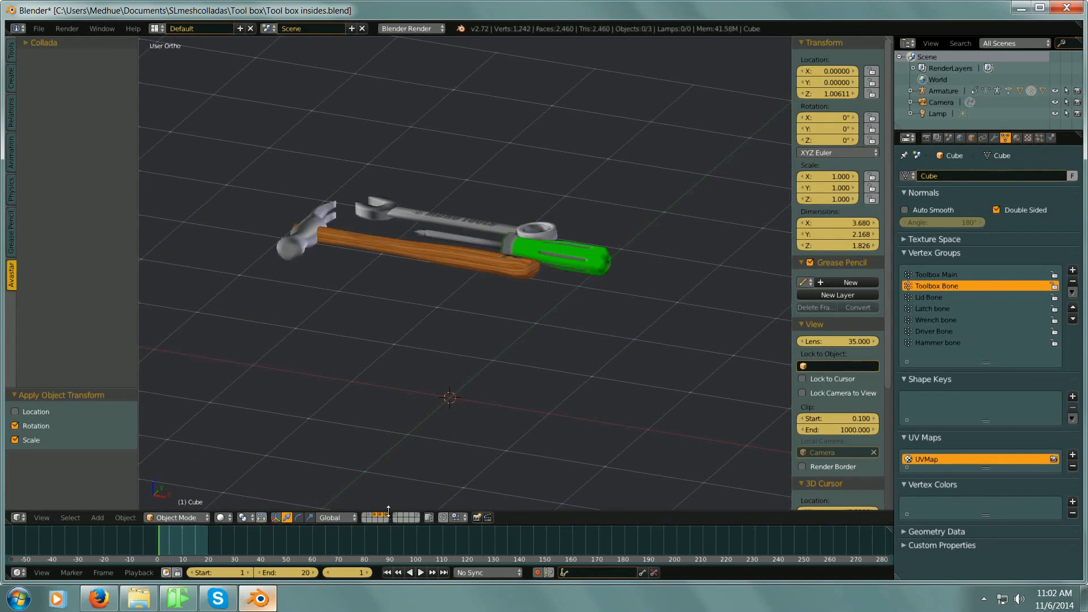
Step: Apply rotation and scale to the wrench
{"action": "right_click", "coordinate": [464, 226]}
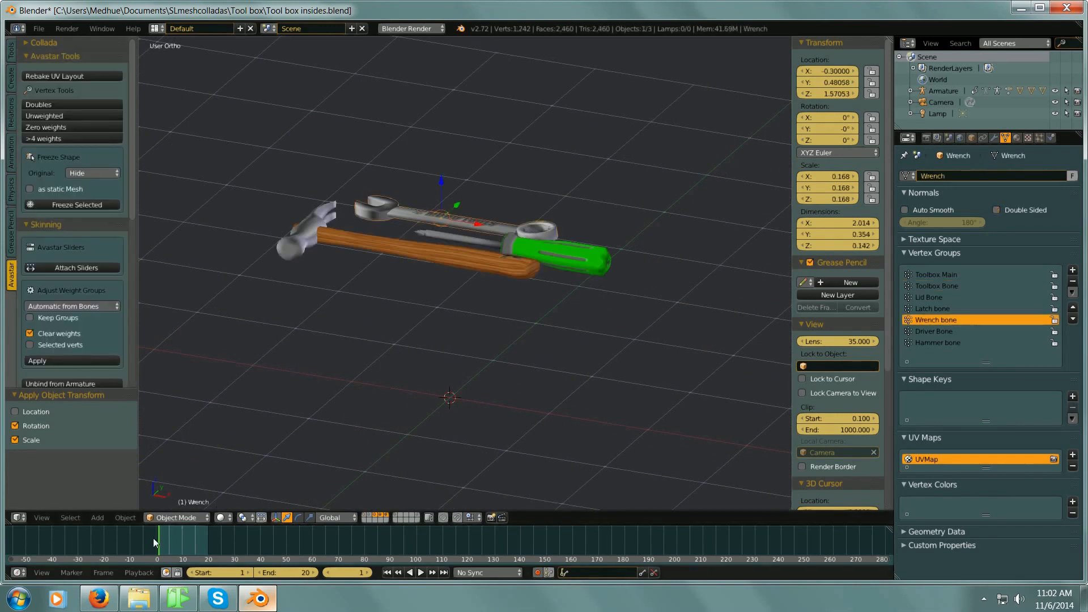
{"action": "left_click", "coordinate": [130, 517]}
{"action": "mouse_move", "coordinate": [157, 431]}
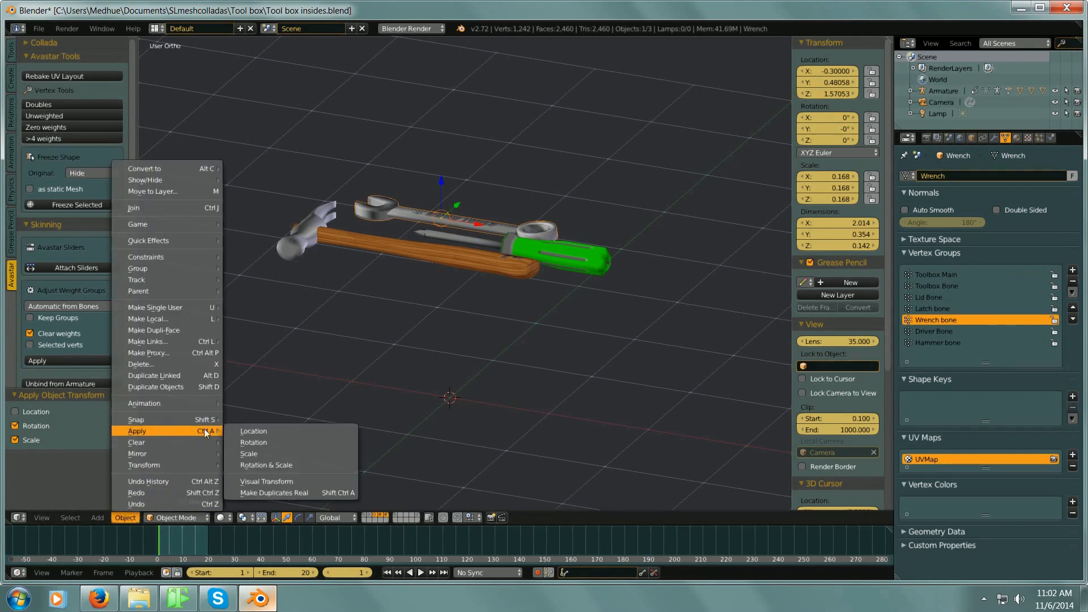
{"action": "left_click", "coordinate": [254, 464]}
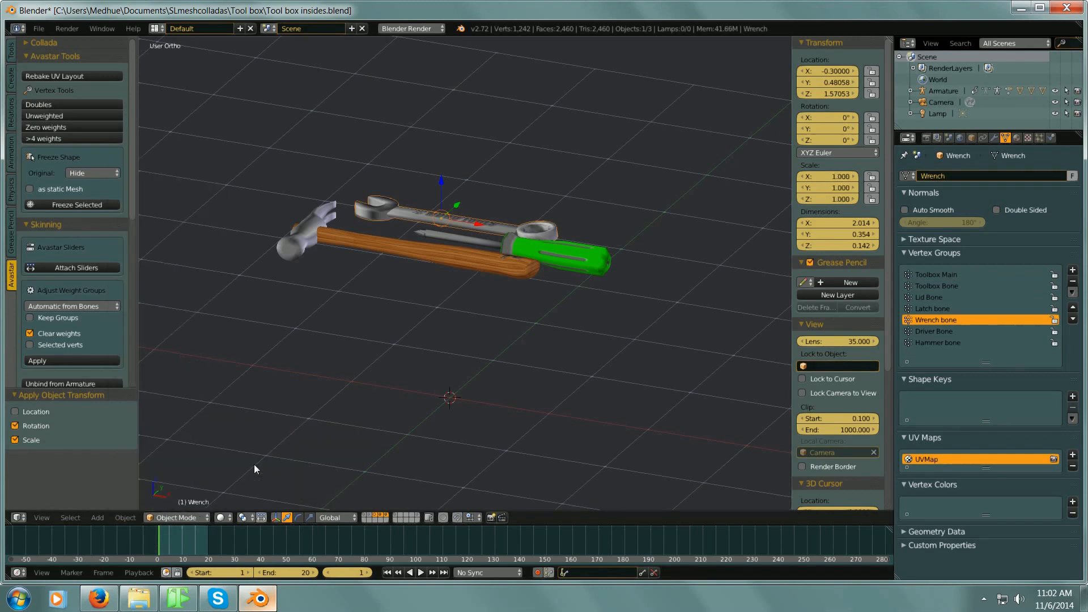
Step: Apply rotation and scale to the screwdriver
{"action": "right_click", "coordinate": [597, 255]}
{"action": "left_click", "coordinate": [125, 518]}
{"action": "mouse_move", "coordinate": [158, 423]}
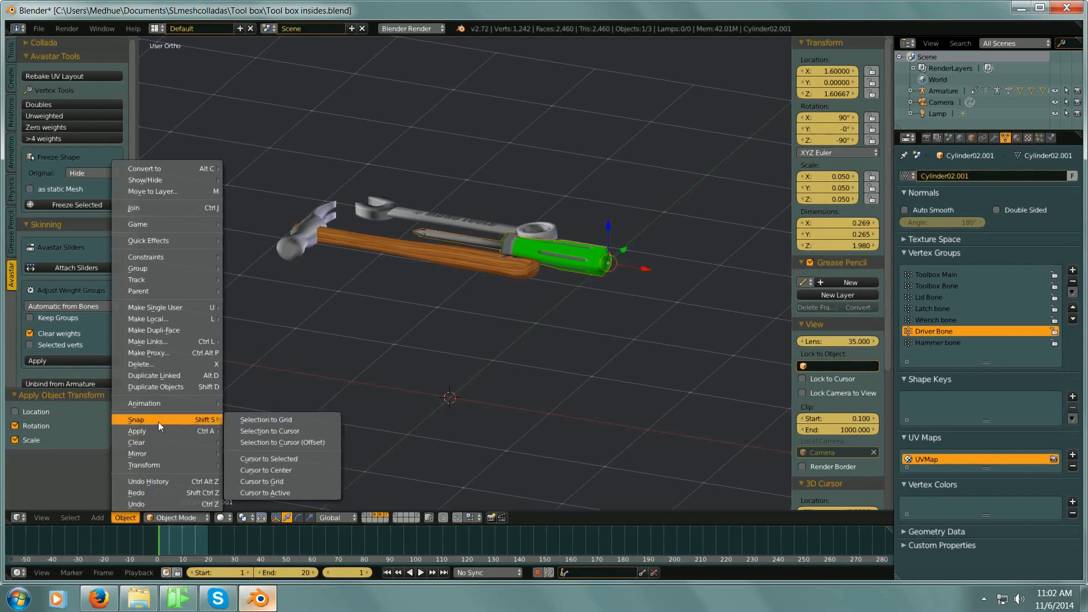
{"action": "left_click", "coordinate": [296, 462]}
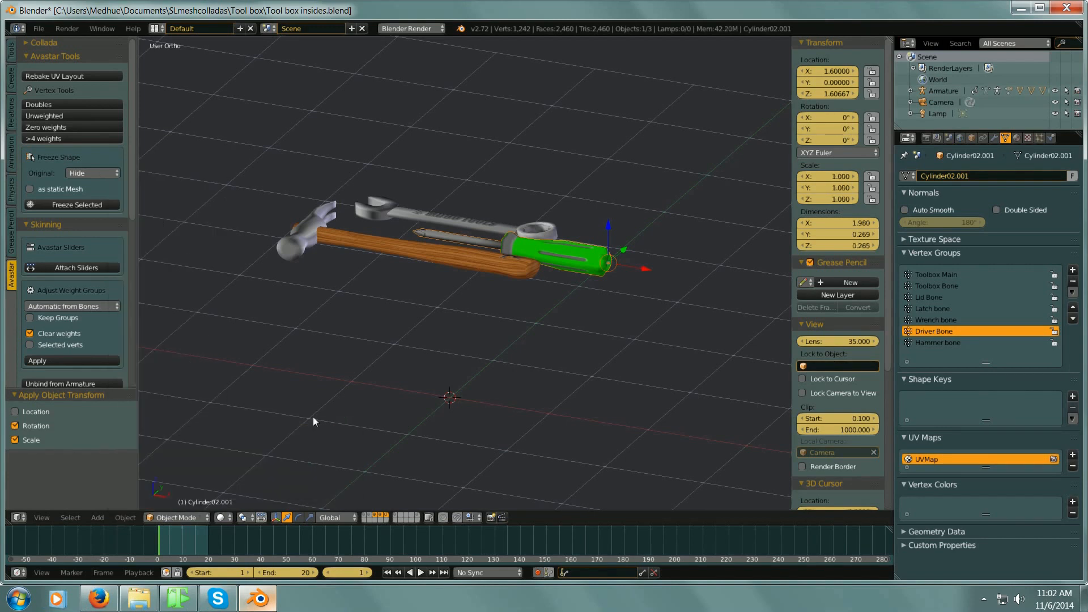
Step: Apply rotation and scale to the hammer
{"action": "right_click", "coordinate": [399, 259]}
{"action": "left_click", "coordinate": [123, 517]}
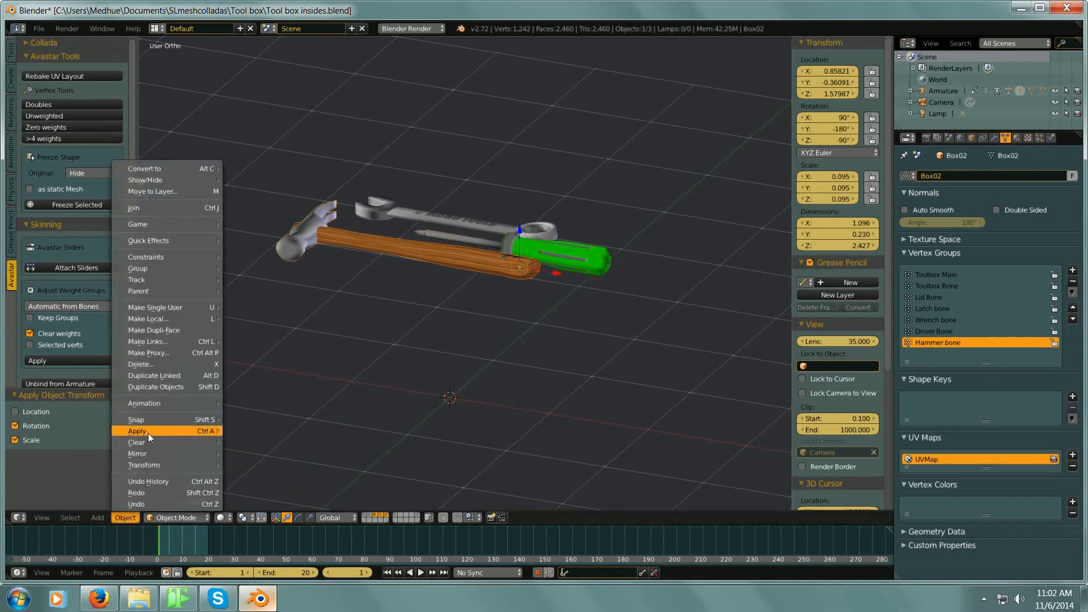
{"action": "mouse_move", "coordinate": [147, 432]}
{"action": "left_click", "coordinate": [256, 463]}
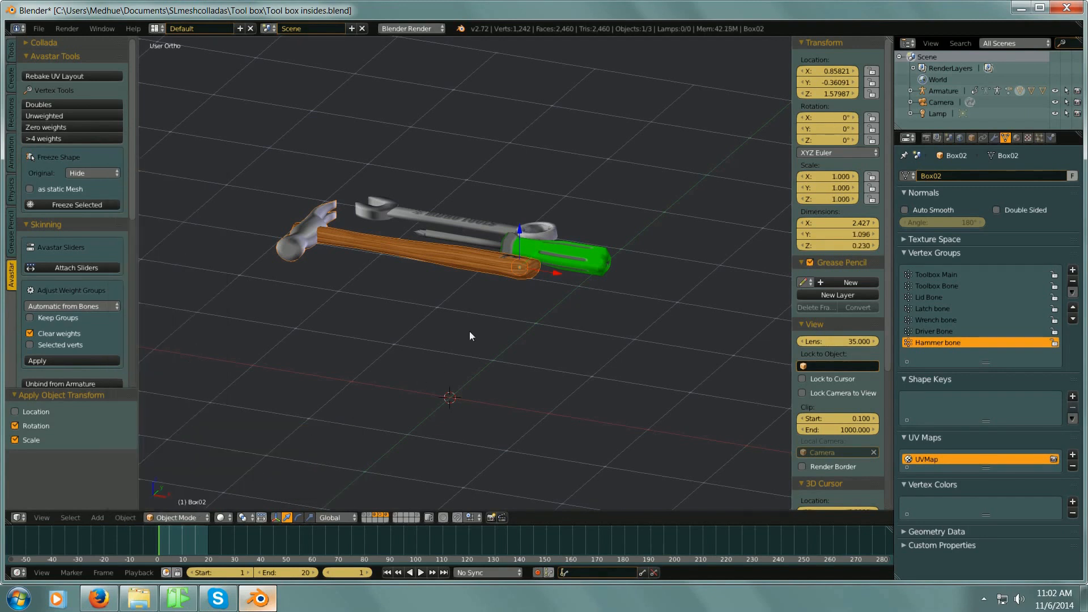
Step: Show the layers of the toolbox lid, body and armature again alongside the tools
{"action": "scroll", "coordinate": [471, 312], "scroll_direction": "down", "scroll_amount": 3}
{"action": "scroll", "coordinate": [472, 315], "scroll_direction": "up", "scroll_amount": 3}
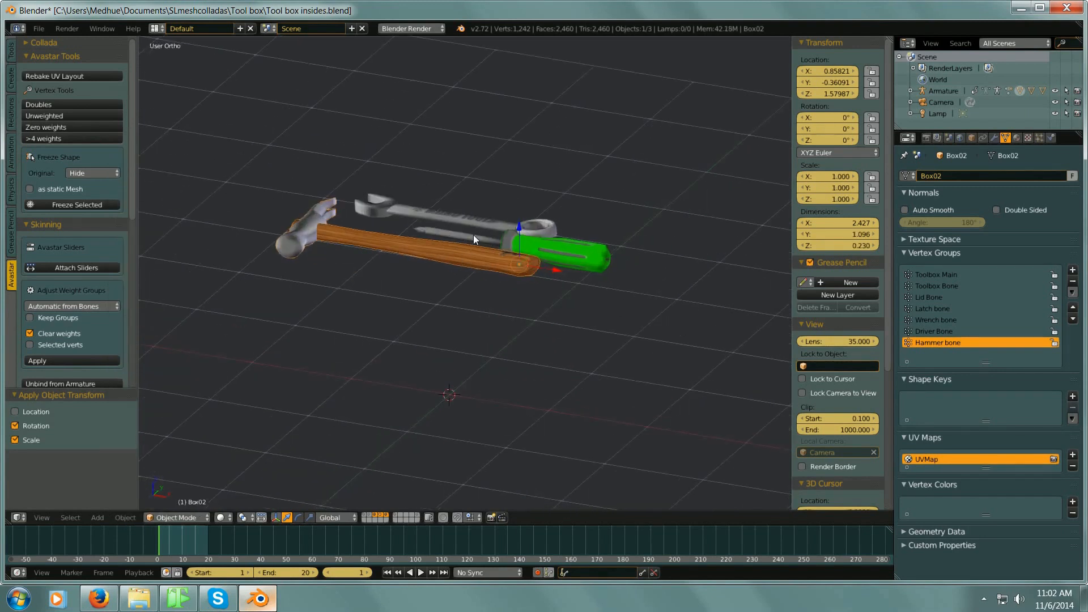
{"action": "left_click", "coordinate": [368, 515], "text": "shift"}
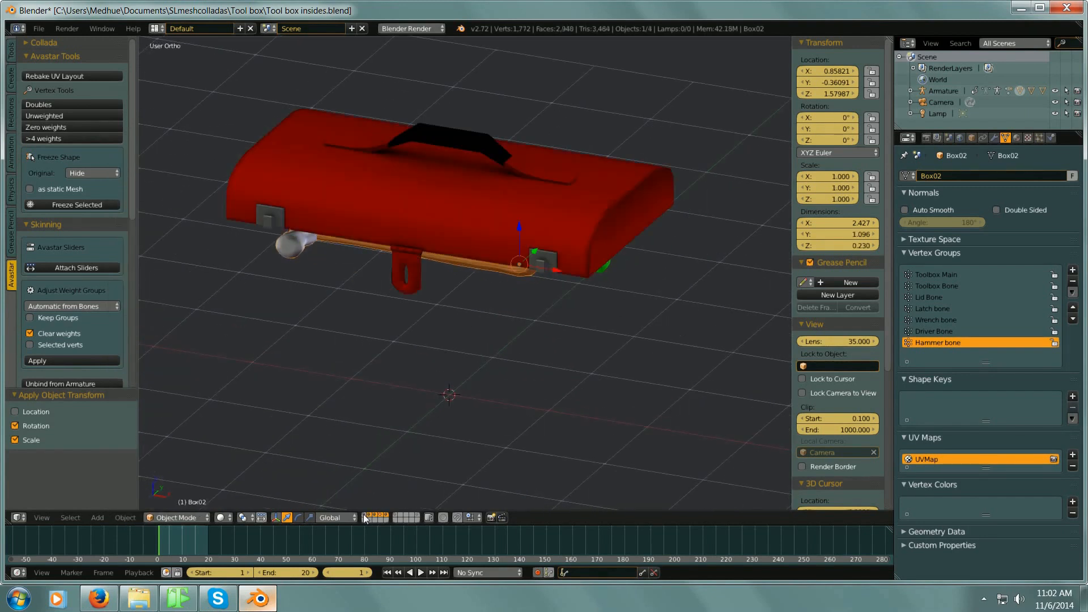
{"action": "left_click", "coordinate": [364, 515], "text": "shift"}
{"action": "left_click", "coordinate": [396, 516], "text": "shift"}
{"action": "middle_click_drag", "start_coordinate": [410, 476], "coordinate": [471, 297]}
Step: Select all the toolbox objects with the armature and export only the selection as Tool box insides.fbx, including all actions
{"action": "key", "text": "a"}
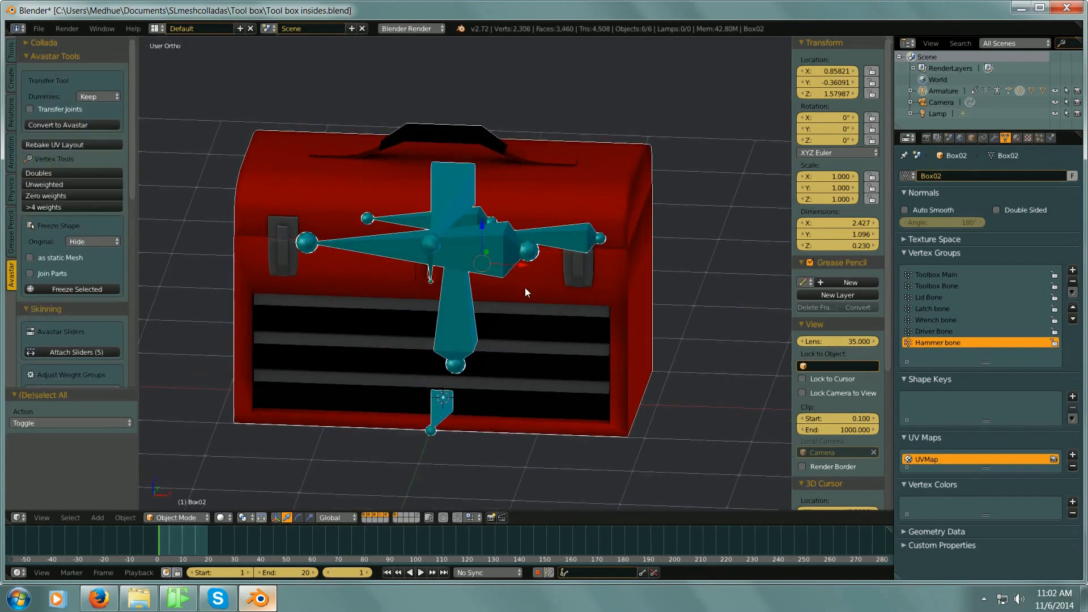
{"action": "left_click", "coordinate": [41, 29]}
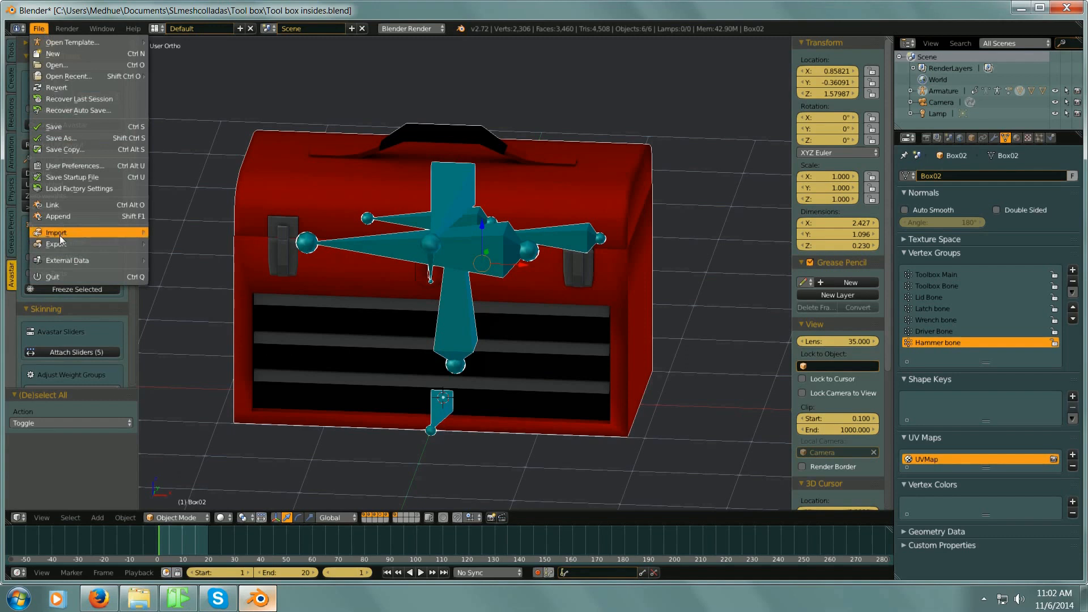
{"action": "mouse_move", "coordinate": [138, 238]}
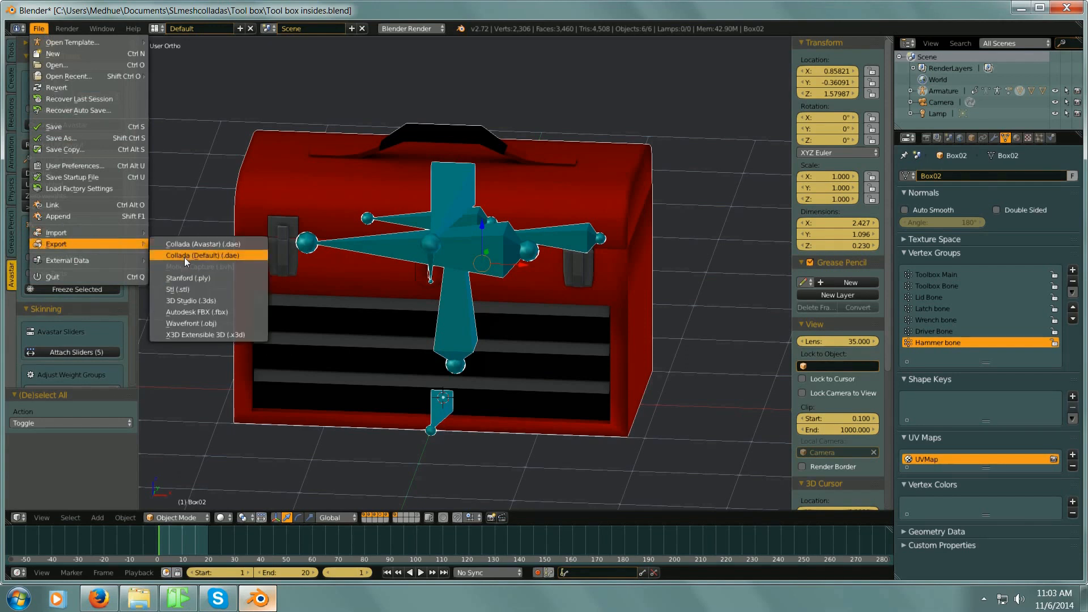
{"action": "left_click", "coordinate": [183, 312]}
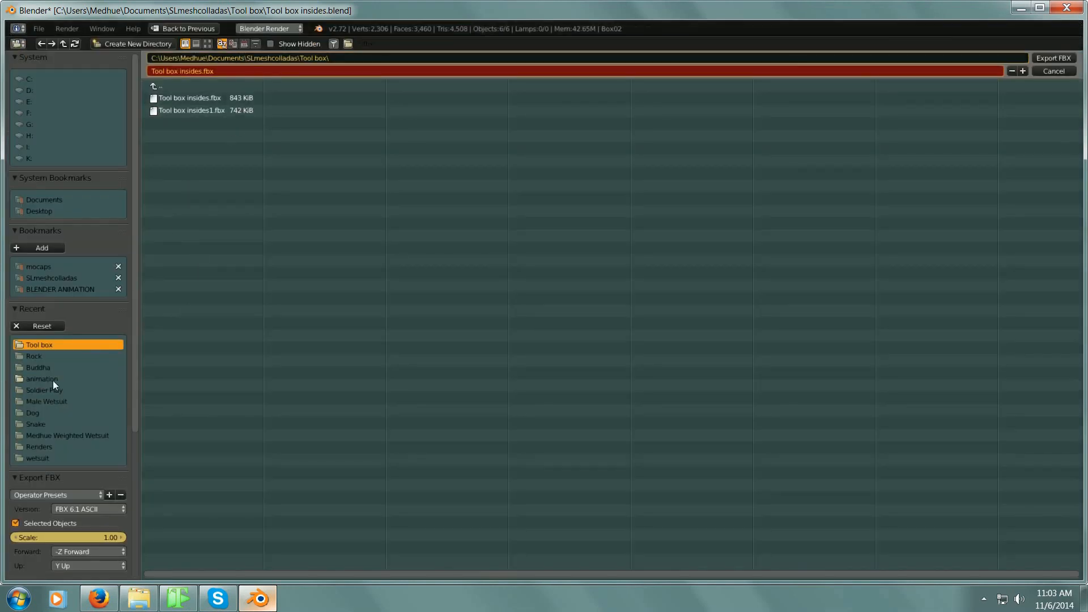
{"action": "scroll", "coordinate": [100, 473], "scroll_direction": "down", "scroll_amount": 6}
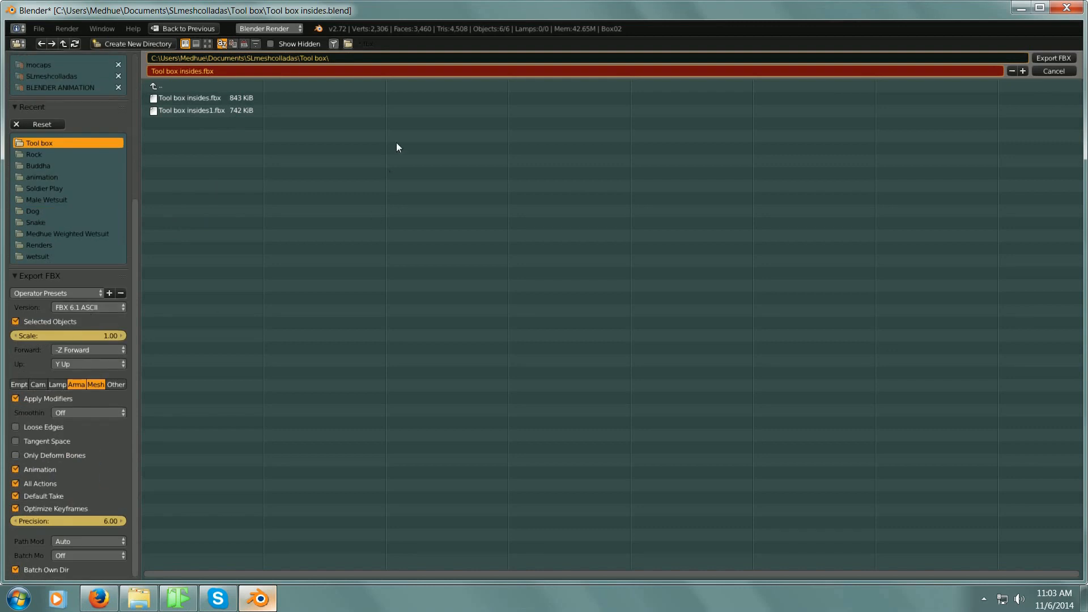
{"action": "left_click", "coordinate": [1061, 59]}
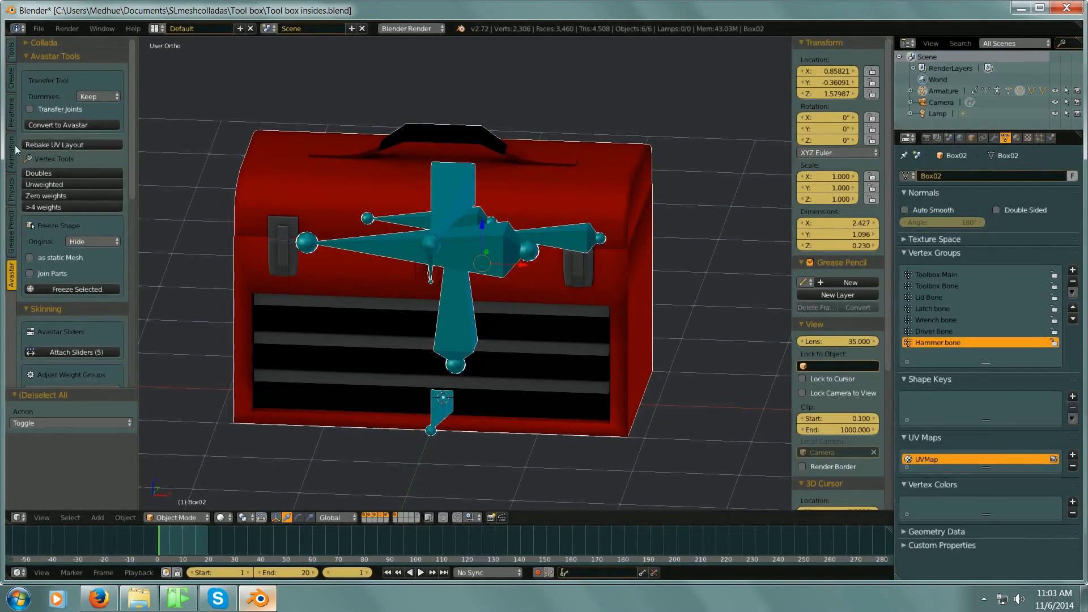
Step: Save the scene as a new Blender file named Tool box insides2.blend in the Tool box folder
{"action": "left_click", "coordinate": [39, 28]}
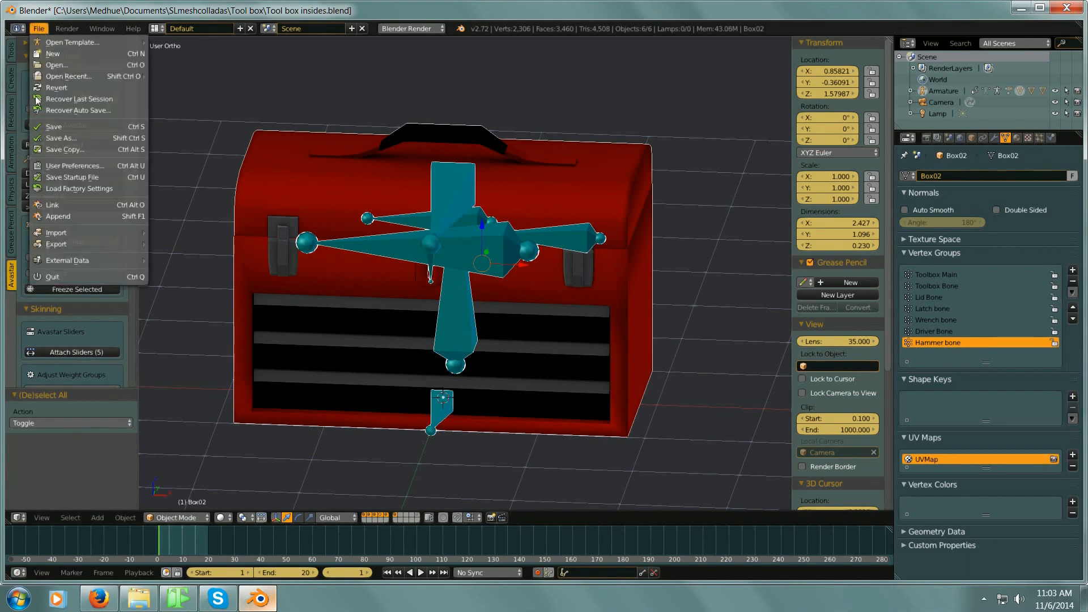
{"action": "left_click", "coordinate": [62, 137]}
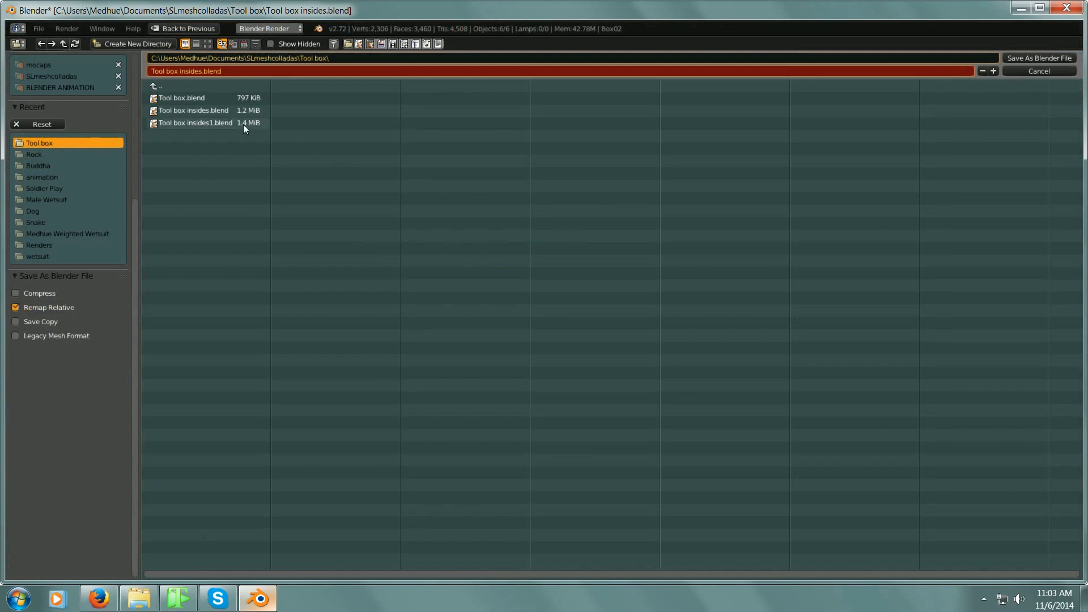
{"action": "left_click", "coordinate": [198, 71]}
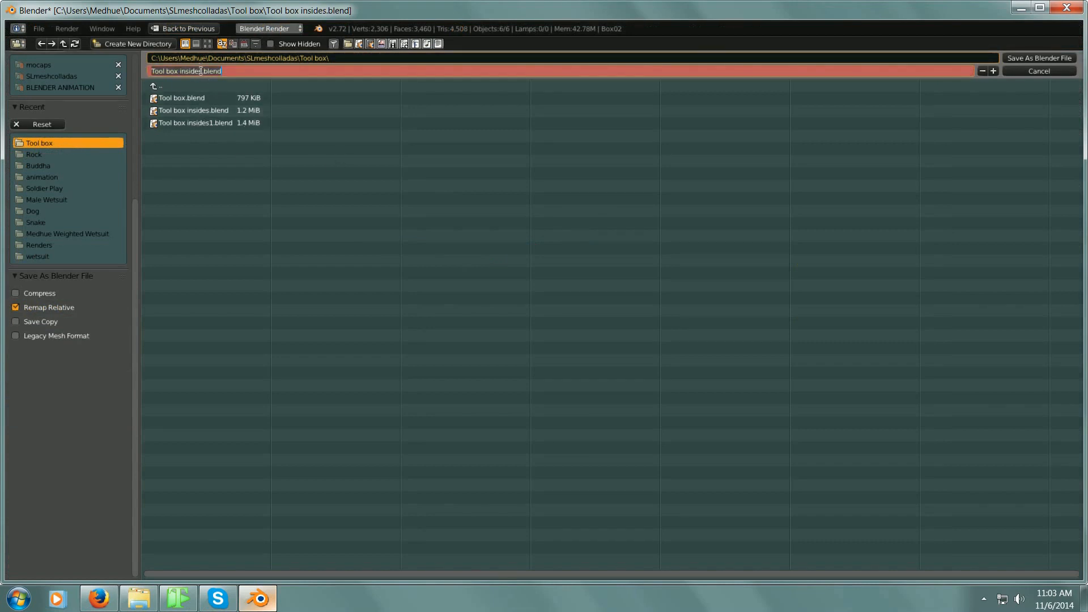
{"action": "left_click", "coordinate": [202, 71]}
{"action": "type", "text": "2"}
{"action": "key", "text": "Return"}
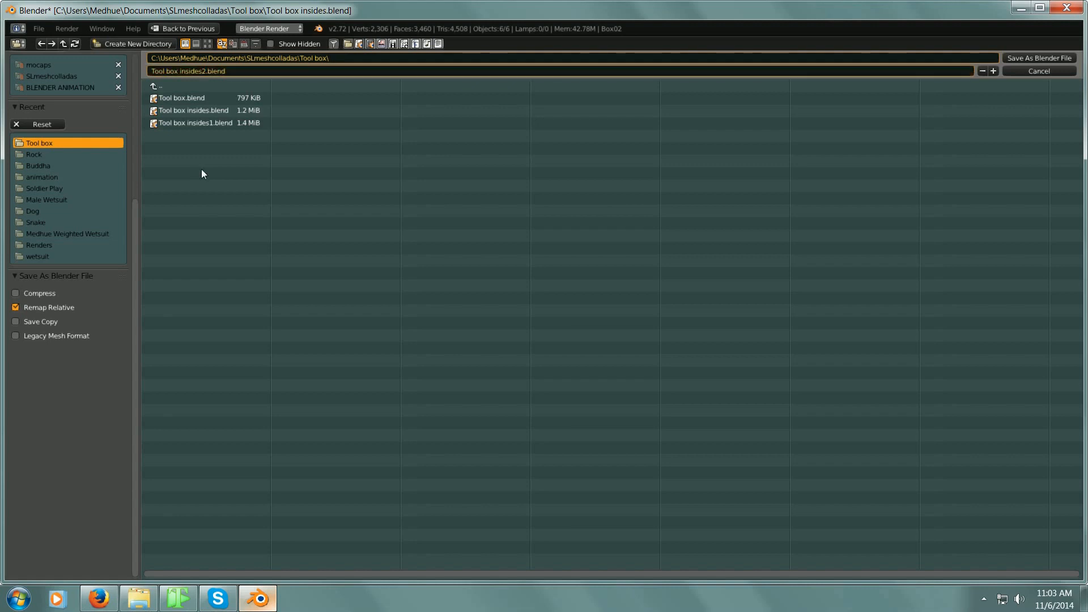
{"action": "left_click", "coordinate": [1069, 57]}
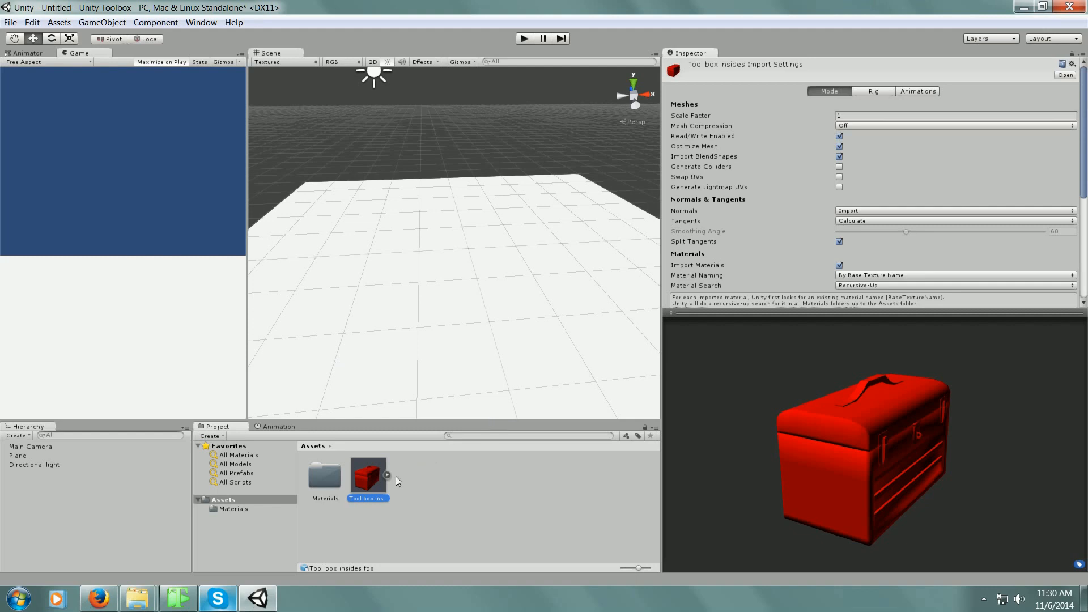
Step: In Unity, set the import scale factor of the Tool box insides model to .1 and apply it
{"action": "left_click_drag", "start_coordinate": [371, 477], "coordinate": [364, 499]}
{"action": "left_click", "coordinate": [850, 116]}
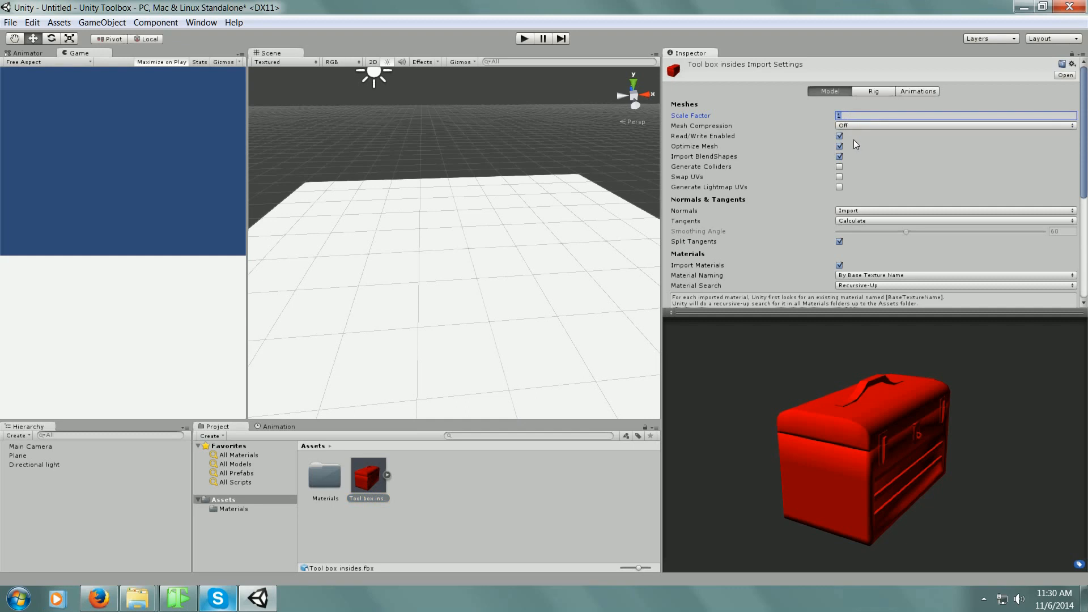
{"action": "type", "text": ".1"}
{"action": "scroll", "coordinate": [974, 187], "scroll_direction": "down", "scroll_amount": 5}
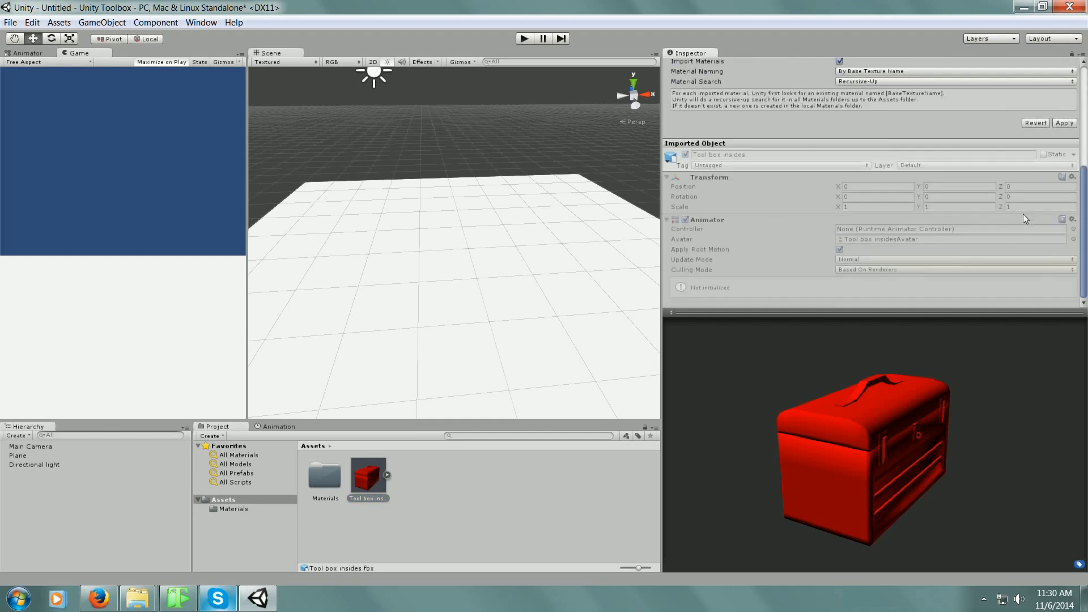
{"action": "left_click", "coordinate": [1064, 123]}
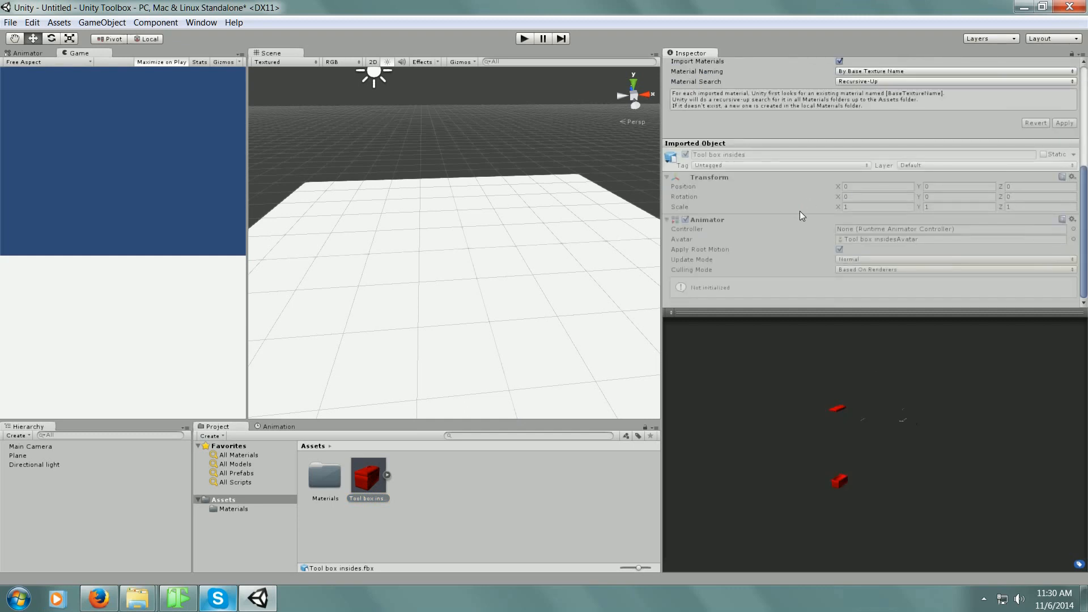
Step: Place the Tool box insides model on the plane and rotate it to about -172° around the Y axis
{"action": "left_click", "coordinate": [371, 475]}
{"action": "left_click", "coordinate": [331, 480]}
{"action": "left_click_drag", "start_coordinate": [368, 477], "coordinate": [498, 345]}
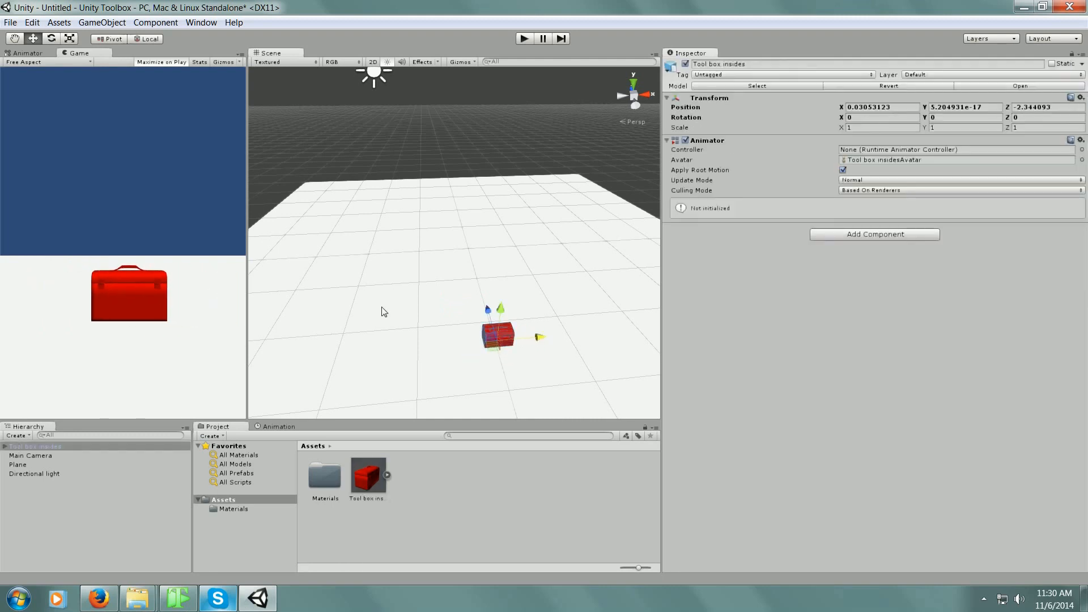
{"action": "left_click", "coordinate": [55, 39]}
{"action": "left_click_drag", "start_coordinate": [465, 375], "coordinate": [827, 312]}
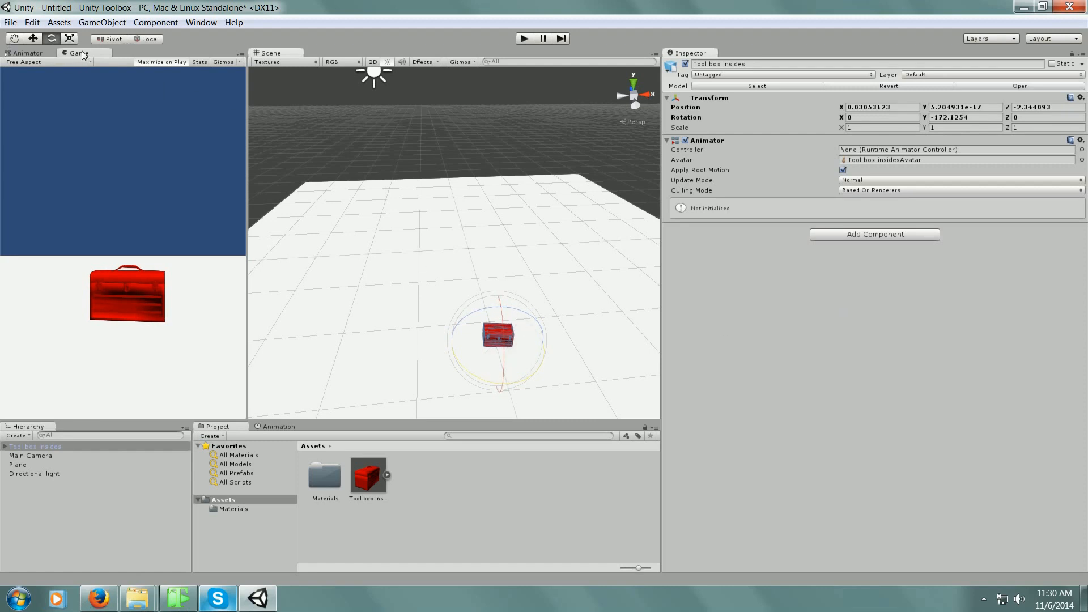
Step: Scale the toolbox in the scene uniformly to about 2.36
{"action": "left_click", "coordinate": [69, 38]}
{"action": "left_click_drag", "start_coordinate": [491, 344], "coordinate": [505, 286]}
{"action": "left_click_drag", "start_coordinate": [506, 270], "coordinate": [506, 261]}
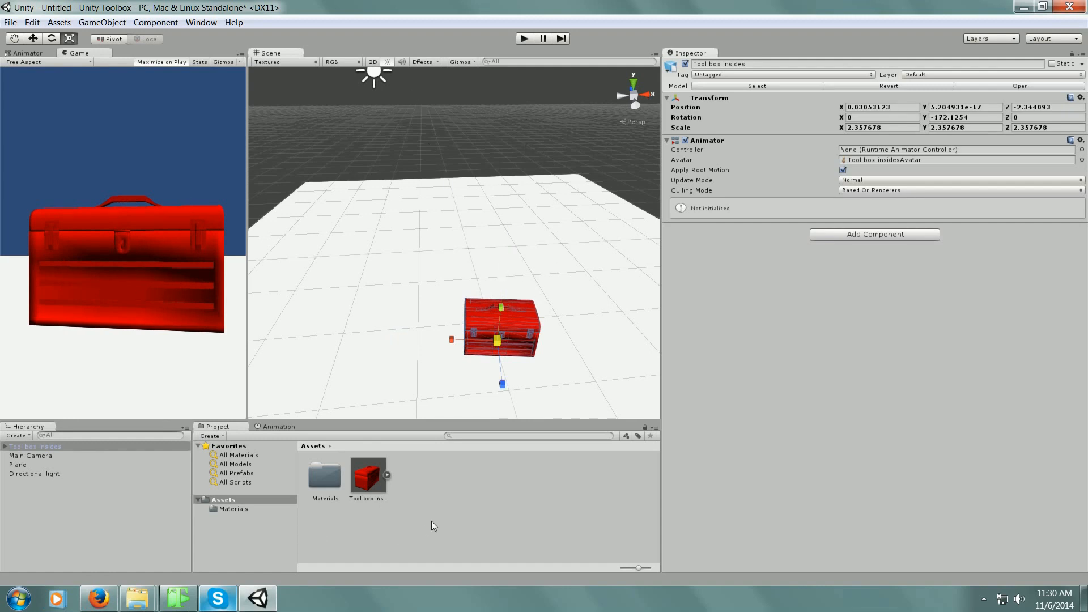
Step: Create an Animator Controller in the Assets folder with its default name and open it for editing
{"action": "left_click", "coordinate": [435, 484]}
{"action": "right_click", "coordinate": [441, 481]}
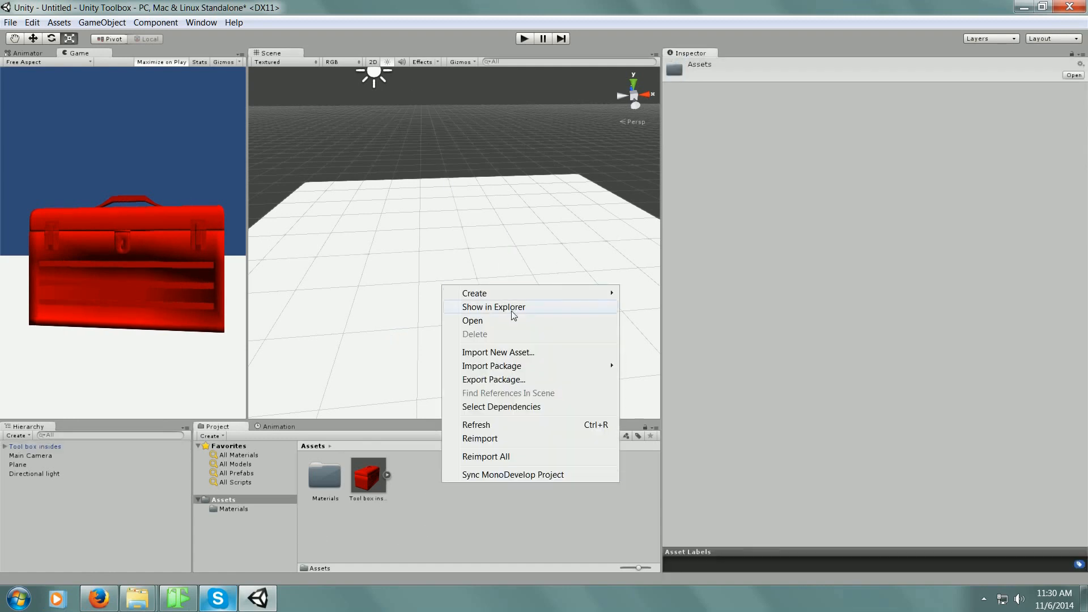
{"action": "mouse_move", "coordinate": [527, 292]}
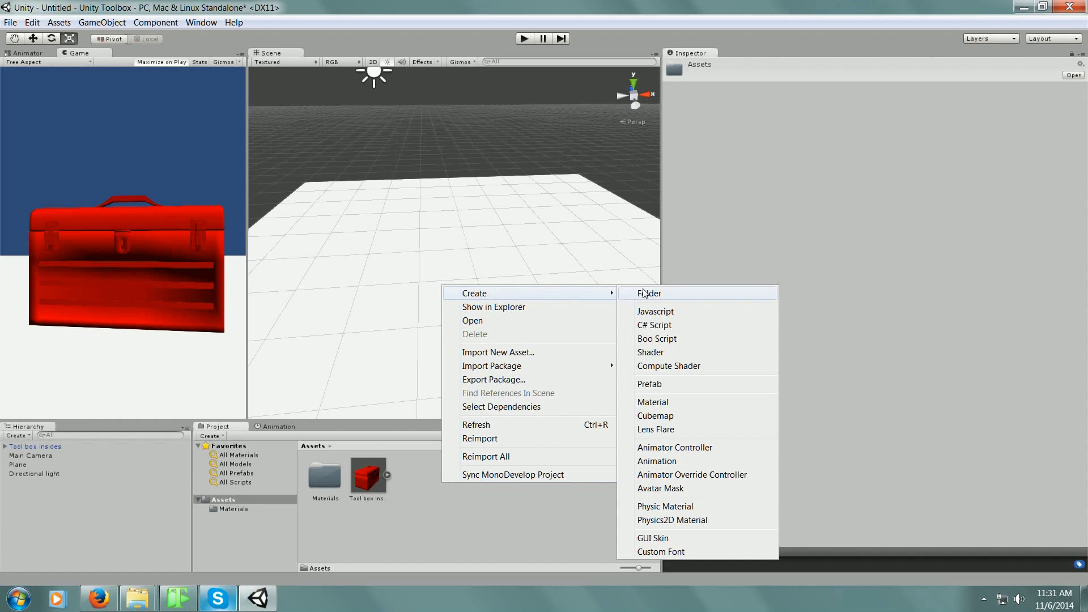
{"action": "left_click", "coordinate": [674, 448]}
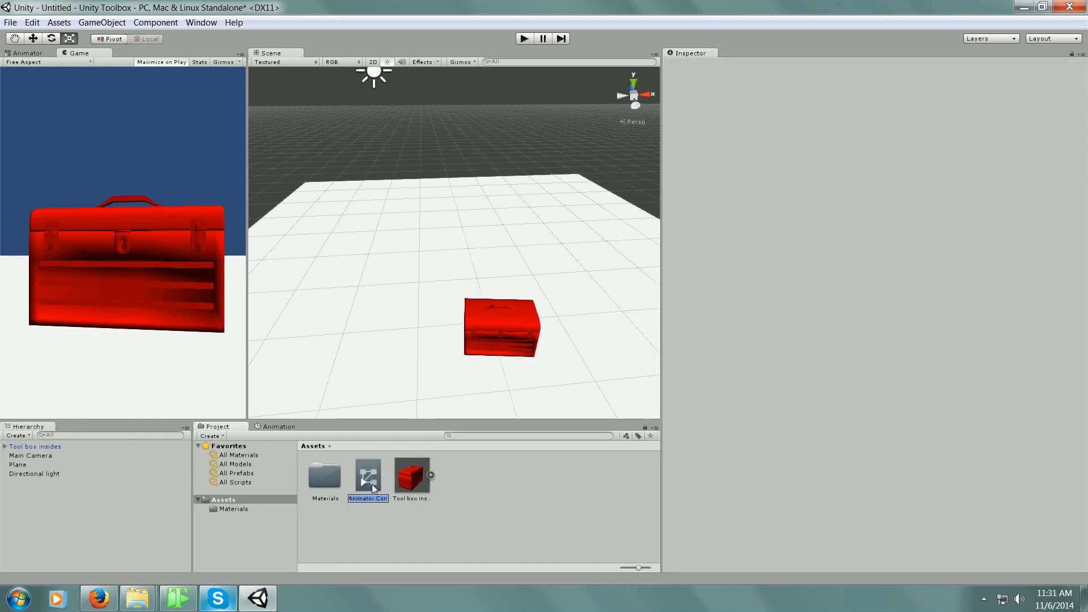
{"action": "key", "text": "Return"}
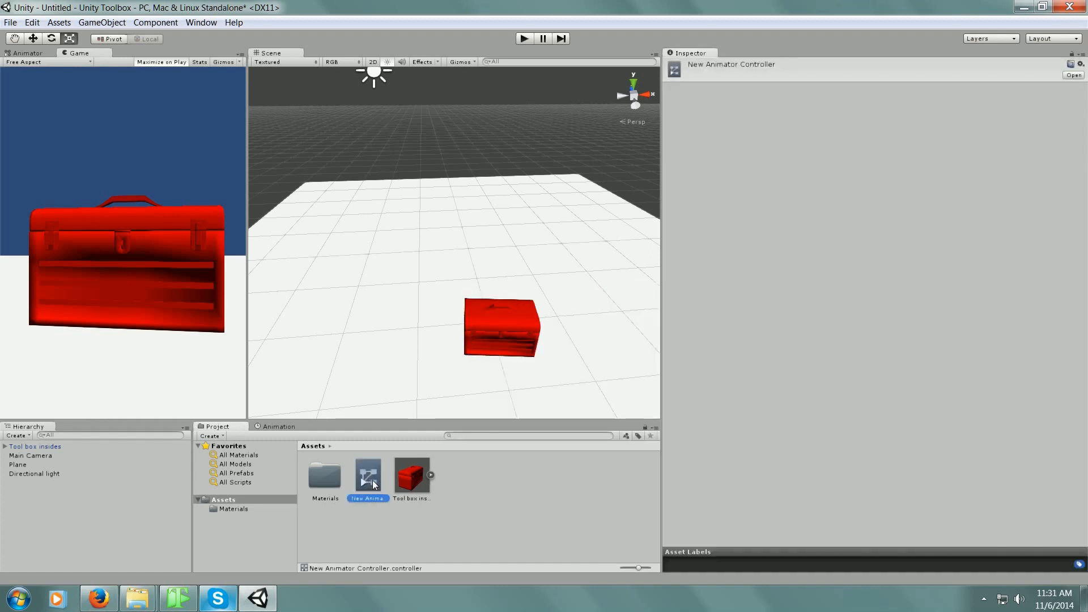
{"action": "double_click", "coordinate": [373, 481]}
Step: Add the Toolbox_Close animation clip from the Tool box insides model as a state in the controller's base layer
{"action": "left_click", "coordinate": [431, 475]}
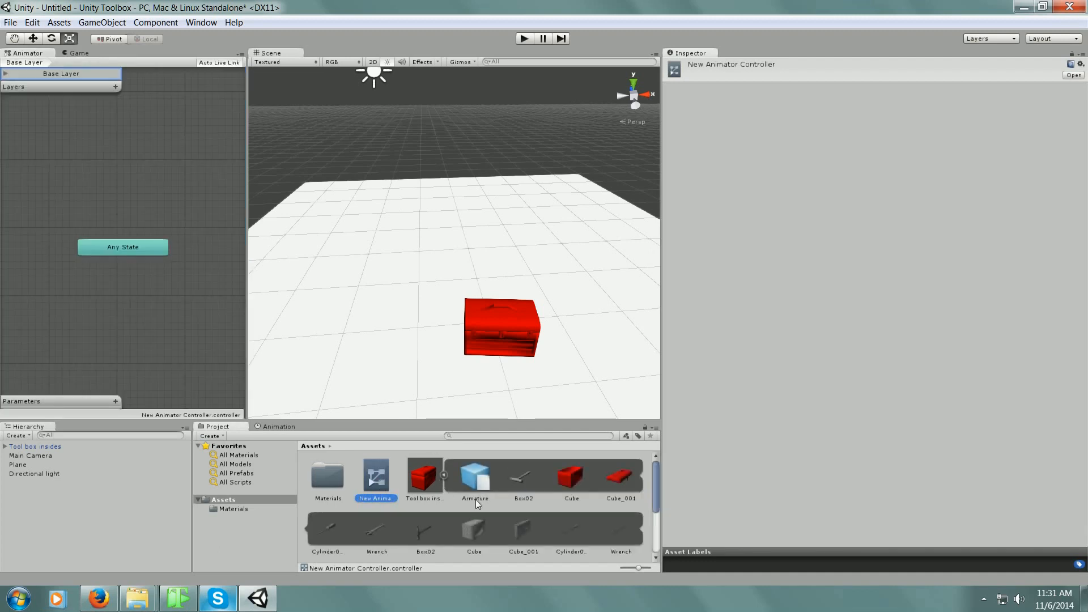
{"action": "scroll", "coordinate": [583, 499], "scroll_direction": "down", "scroll_amount": 1}
{"action": "scroll", "coordinate": [583, 492], "scroll_direction": "up", "scroll_amount": 2}
{"action": "scroll", "coordinate": [584, 492], "scroll_direction": "down", "scroll_amount": 1}
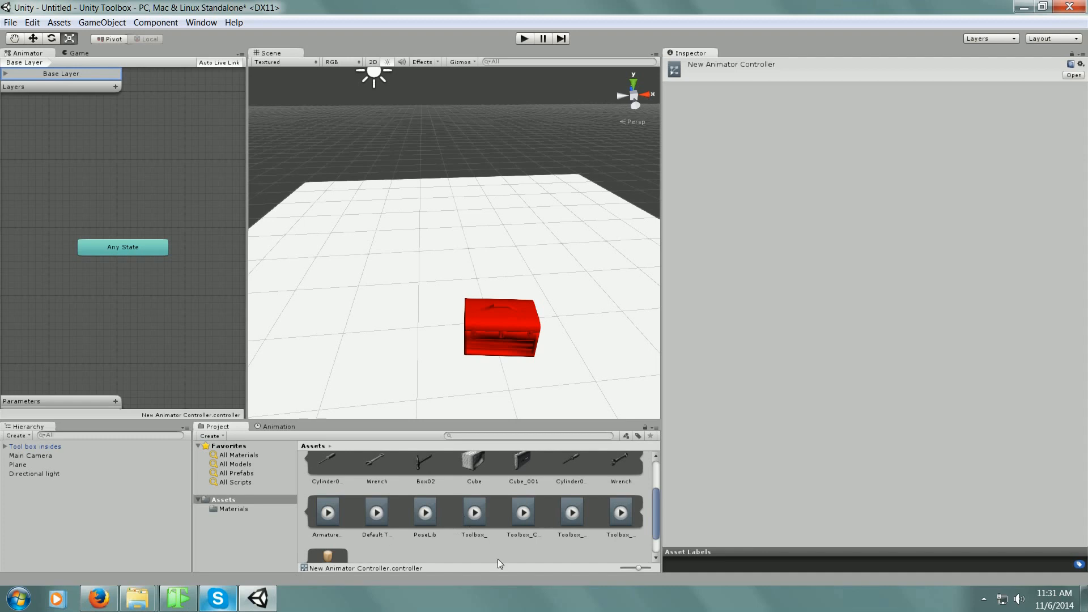
{"action": "left_click", "coordinate": [475, 514]}
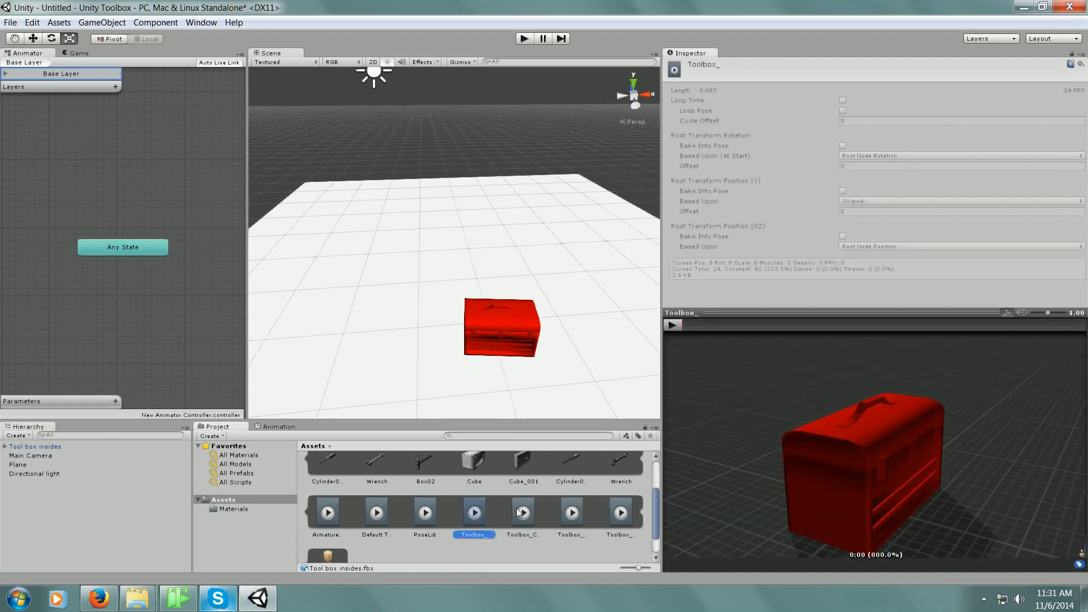
{"action": "left_click", "coordinate": [523, 512]}
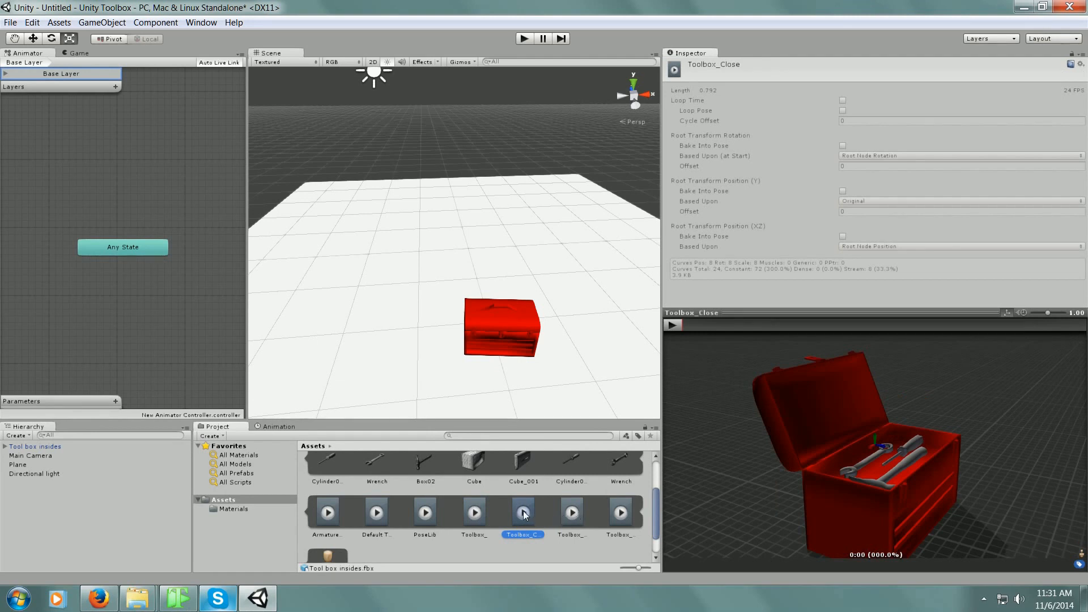
{"action": "left_click_drag", "start_coordinate": [522, 511], "coordinate": [208, 301]}
{"action": "left_click_drag", "start_coordinate": [209, 237], "coordinate": [209, 236]}
{"action": "left_click", "coordinate": [141, 243]}
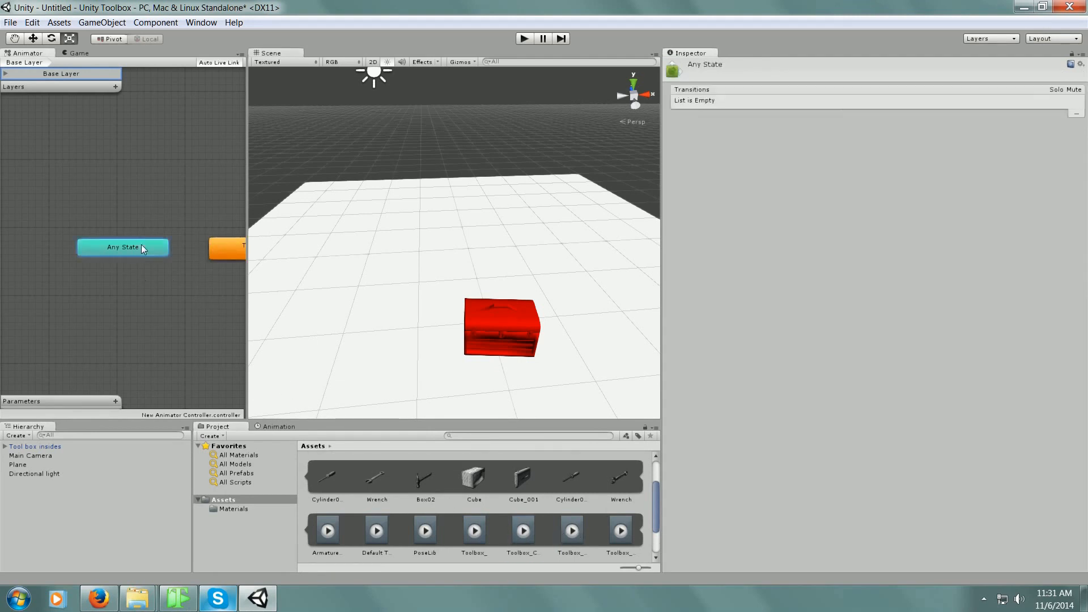
{"action": "middle_click_drag", "start_coordinate": [182, 291], "coordinate": [97, 263]}
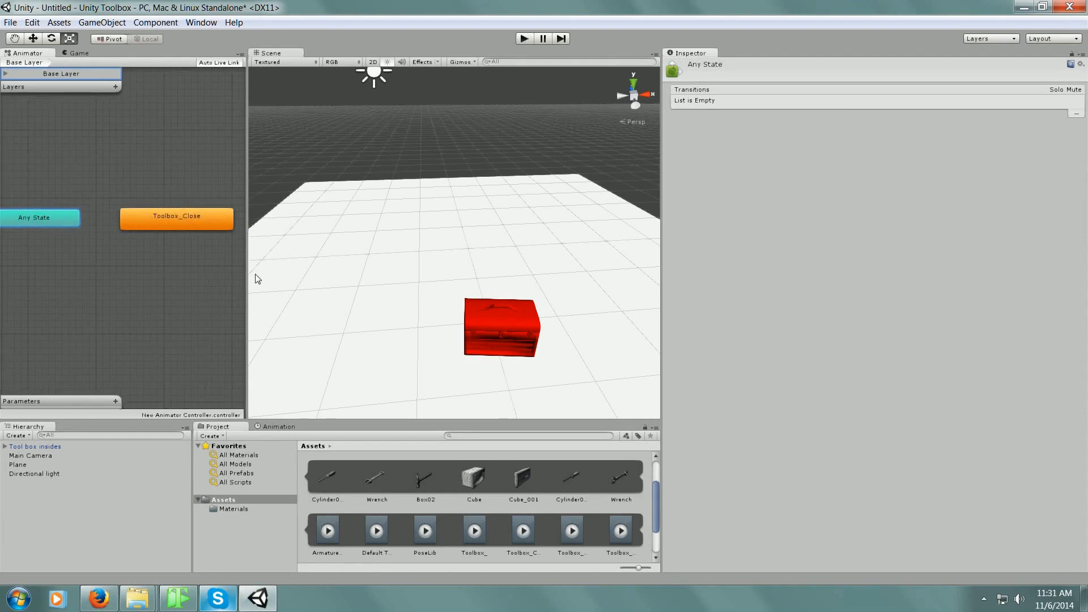
{"action": "left_click", "coordinate": [189, 216]}
Step: Assign the new animator controller to the Animator component of the toolbox in the scene
{"action": "left_click", "coordinate": [508, 325]}
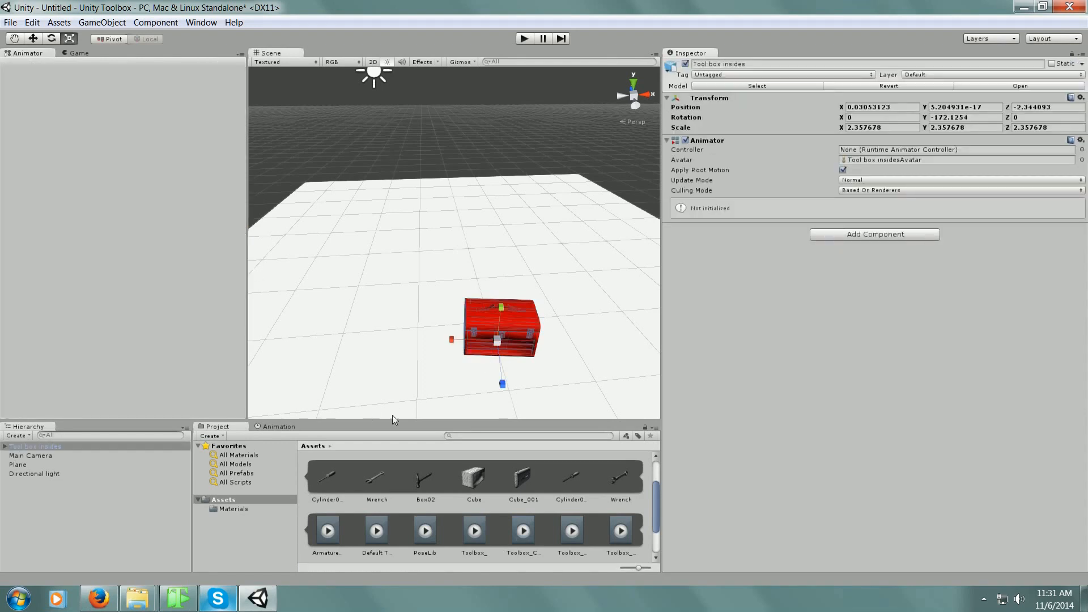
{"action": "left_click", "coordinate": [32, 38]}
{"action": "left_click", "coordinate": [55, 450]}
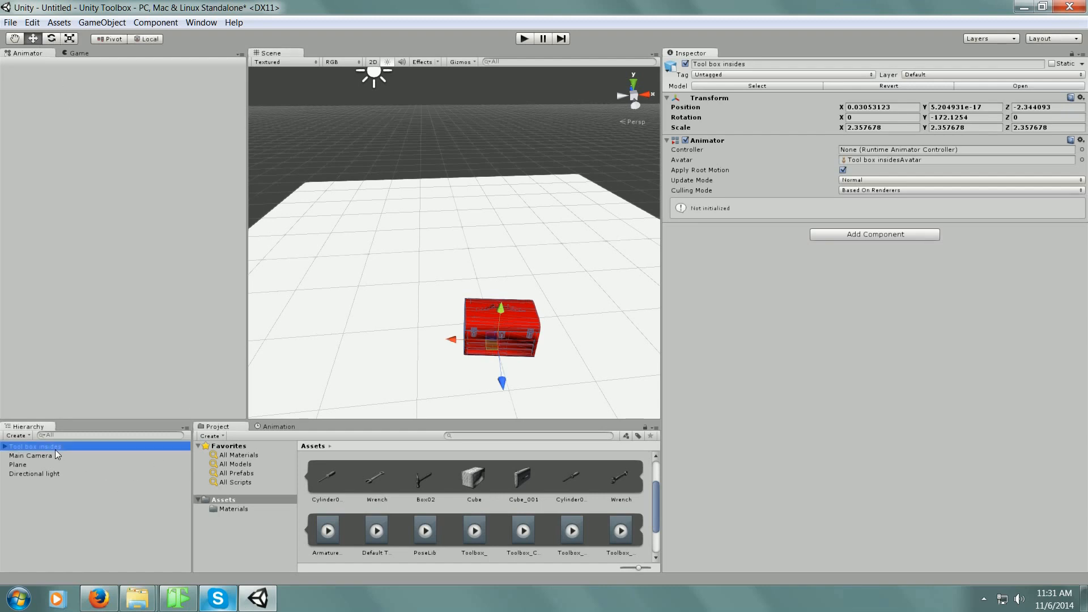
{"action": "scroll", "coordinate": [446, 498], "scroll_direction": "up", "scroll_amount": 2}
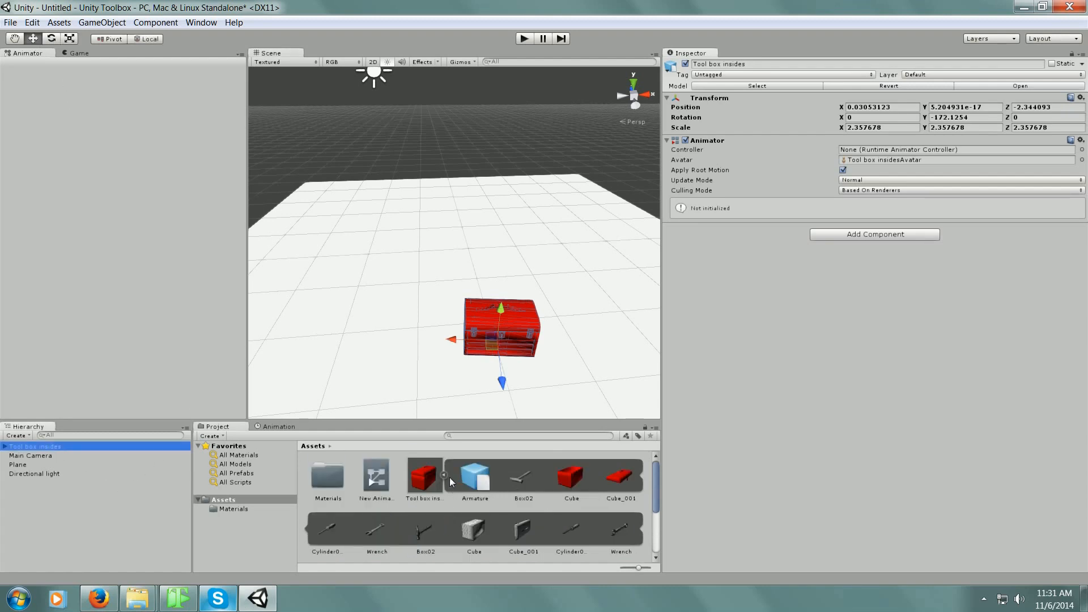
{"action": "left_click", "coordinate": [444, 475]}
{"action": "left_click_drag", "start_coordinate": [375, 478], "coordinate": [888, 153]}
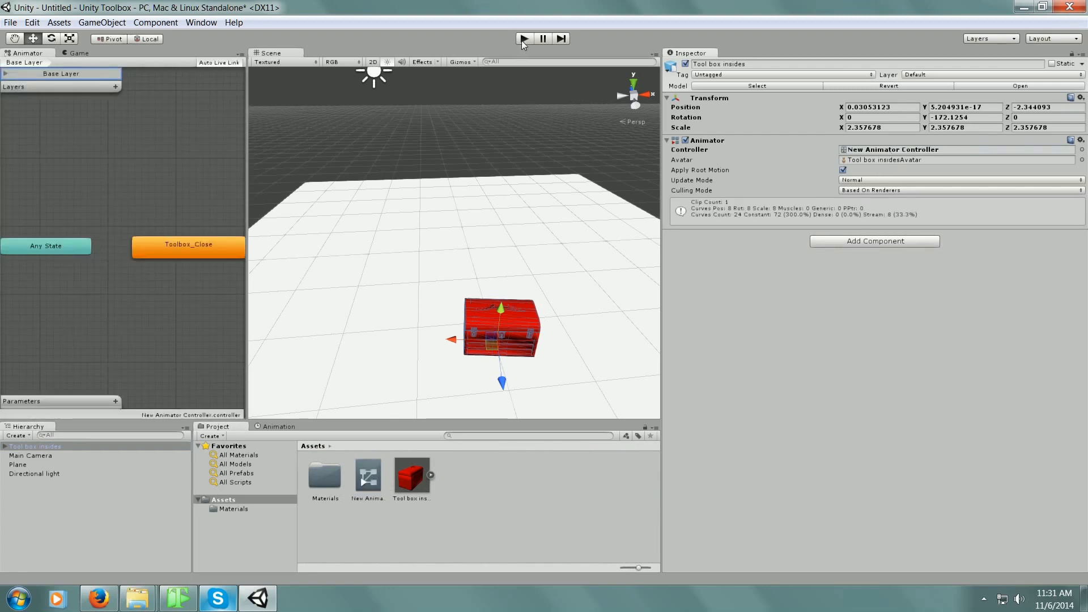
Step: Run the scene twice to check the toolbox's closing animation, stopping playback after each run
{"action": "left_click", "coordinate": [524, 39]}
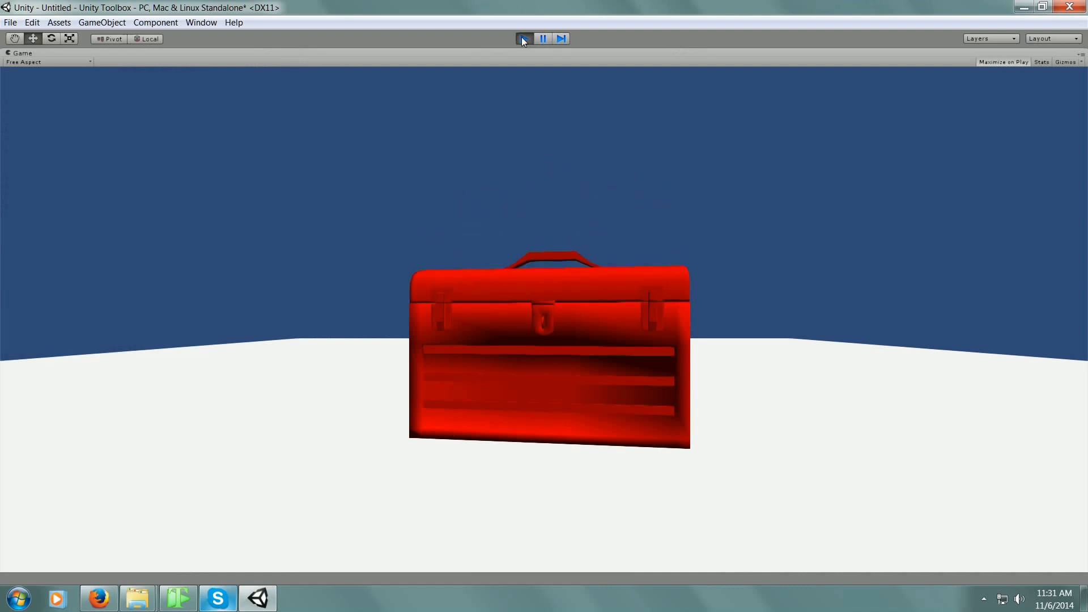
{"action": "left_click", "coordinate": [522, 39]}
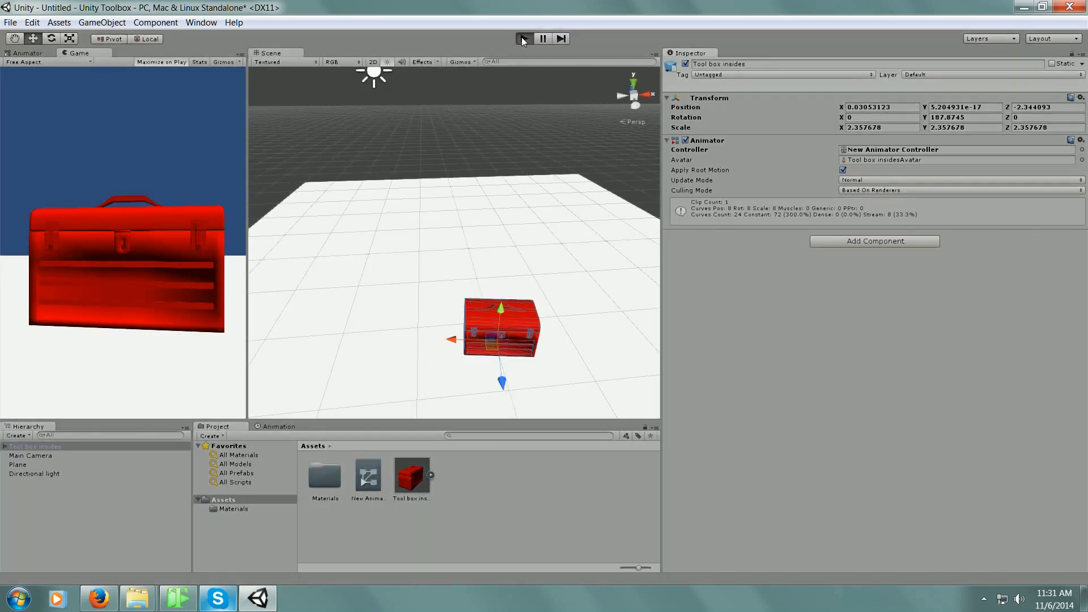
{"action": "left_click", "coordinate": [522, 39]}
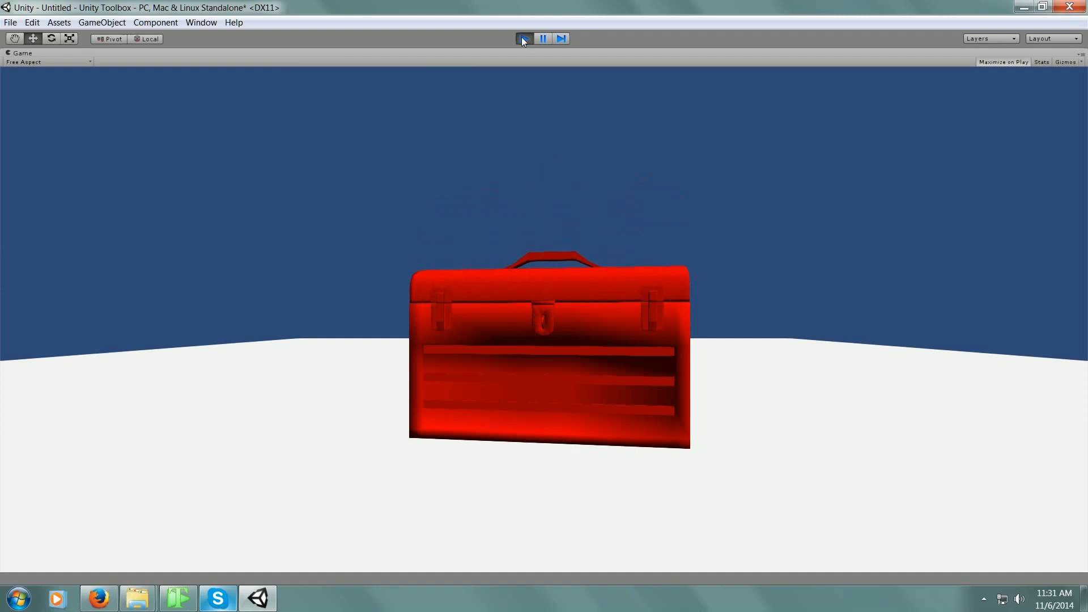
{"action": "left_click", "coordinate": [523, 38]}
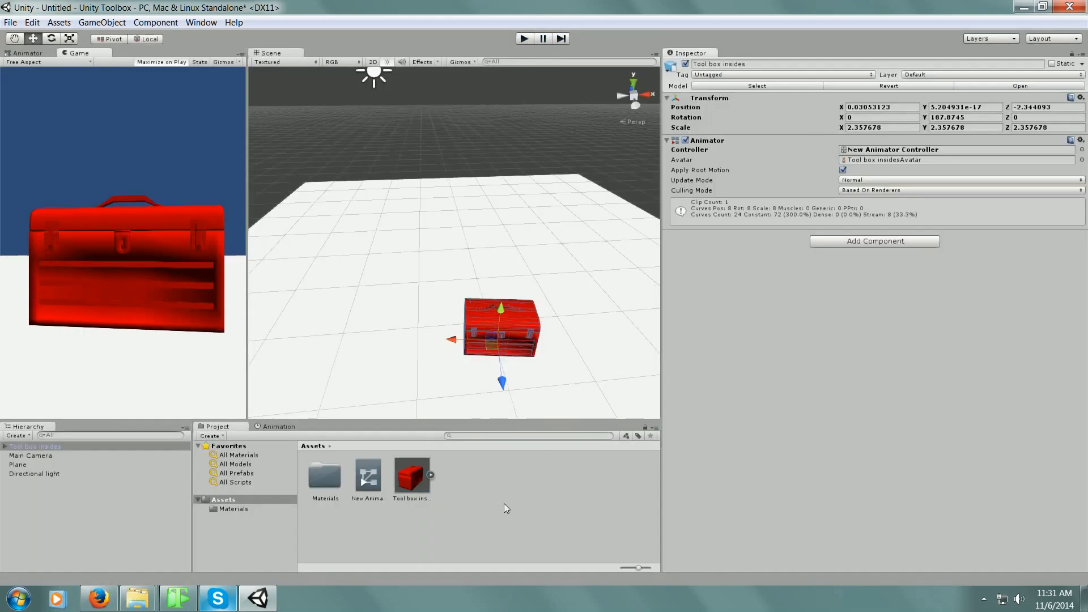
Step: Compare the Toolbox_, Toolbox_Close, Toolbox_Open and Toolbox_Spread clips in the animation import settings of the Tool box insides model
{"action": "left_click", "coordinate": [399, 473]}
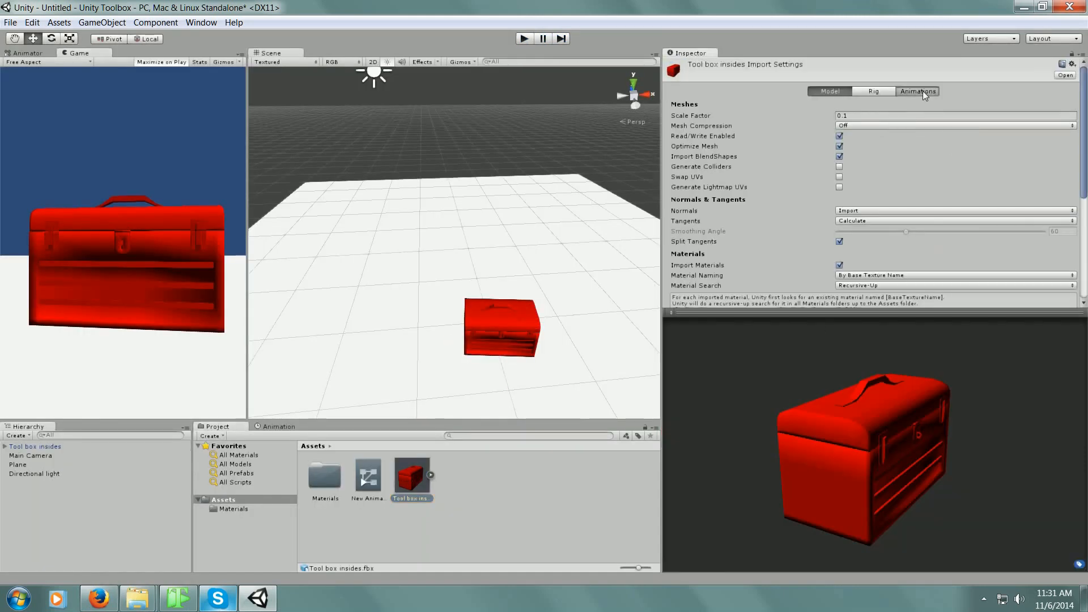
{"action": "left_click", "coordinate": [922, 90]}
{"action": "scroll", "coordinate": [838, 220], "scroll_direction": "down", "scroll_amount": 3}
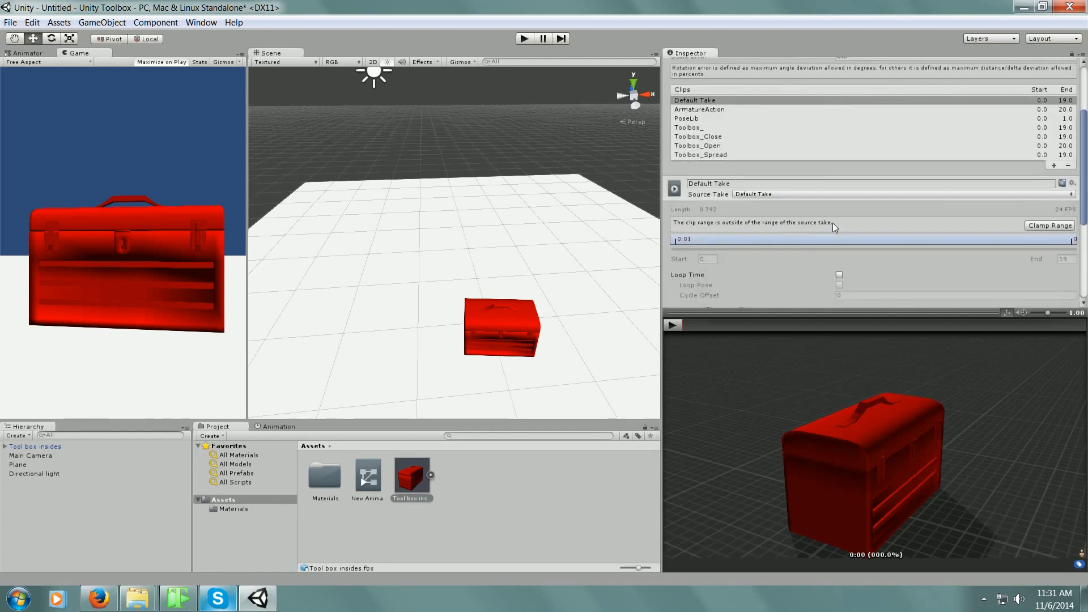
{"action": "left_click", "coordinate": [714, 137]}
{"action": "left_click", "coordinate": [715, 146]}
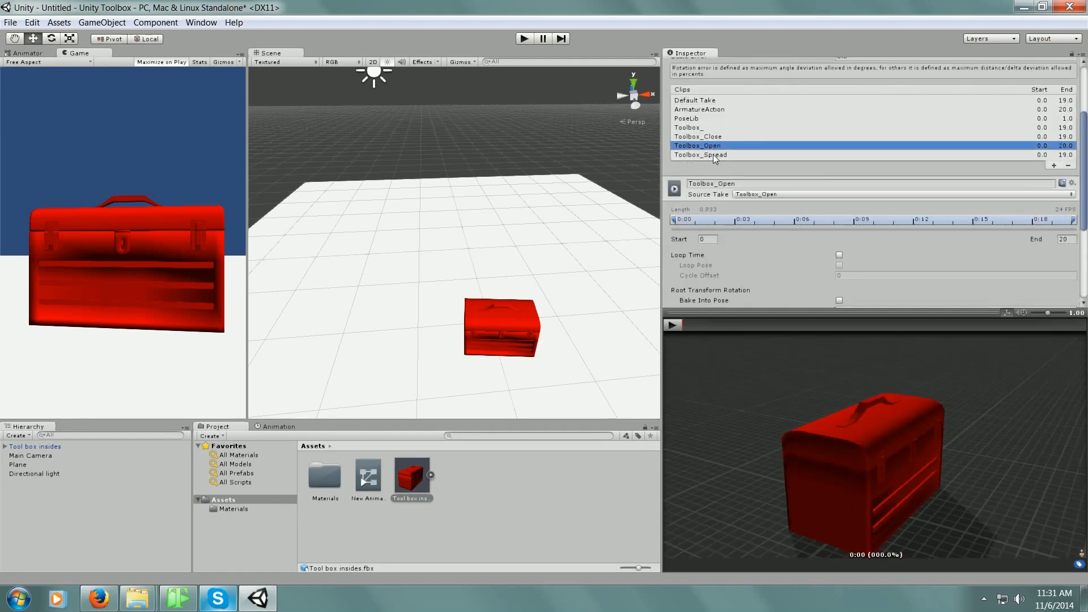
{"action": "left_click", "coordinate": [714, 155]}
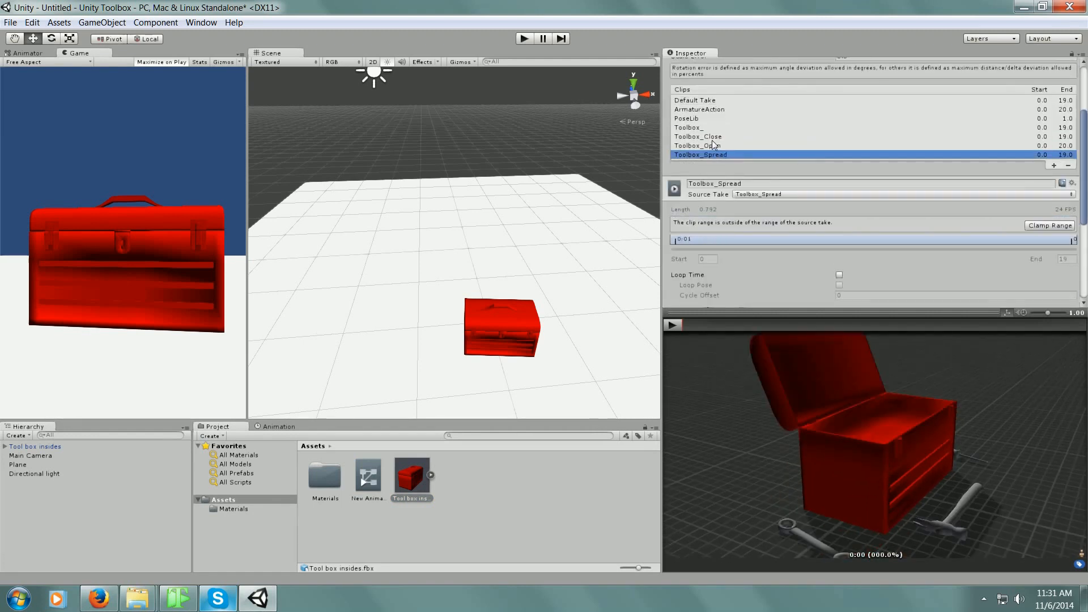
{"action": "left_click", "coordinate": [713, 137]}
{"action": "left_click", "coordinate": [713, 146]}
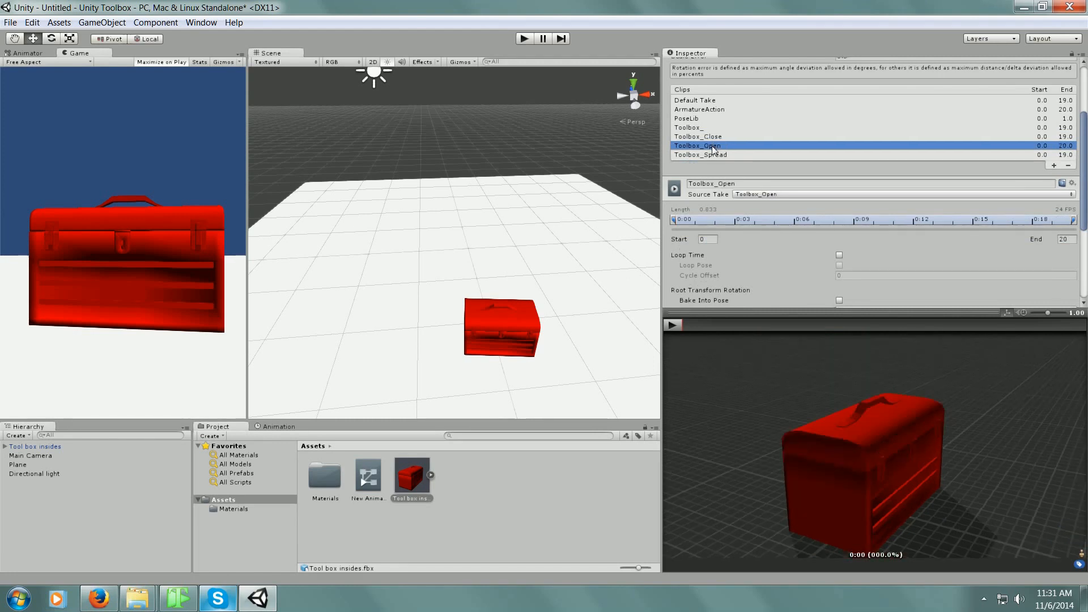
{"action": "left_click", "coordinate": [709, 154]}
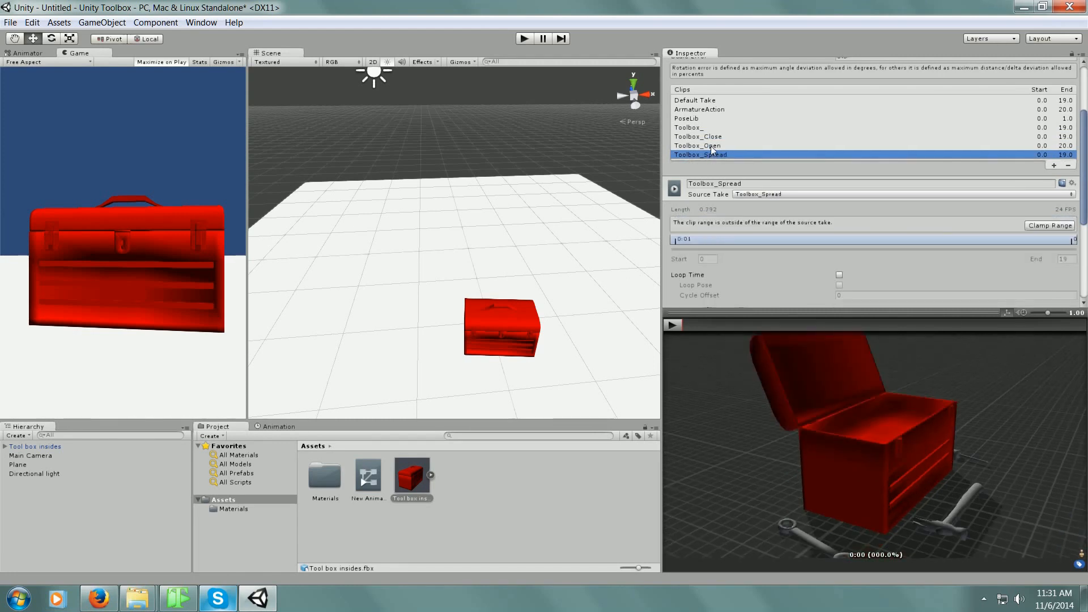
{"action": "left_click", "coordinate": [711, 145]}
{"action": "left_click", "coordinate": [712, 136]}
{"action": "left_click", "coordinate": [700, 127]}
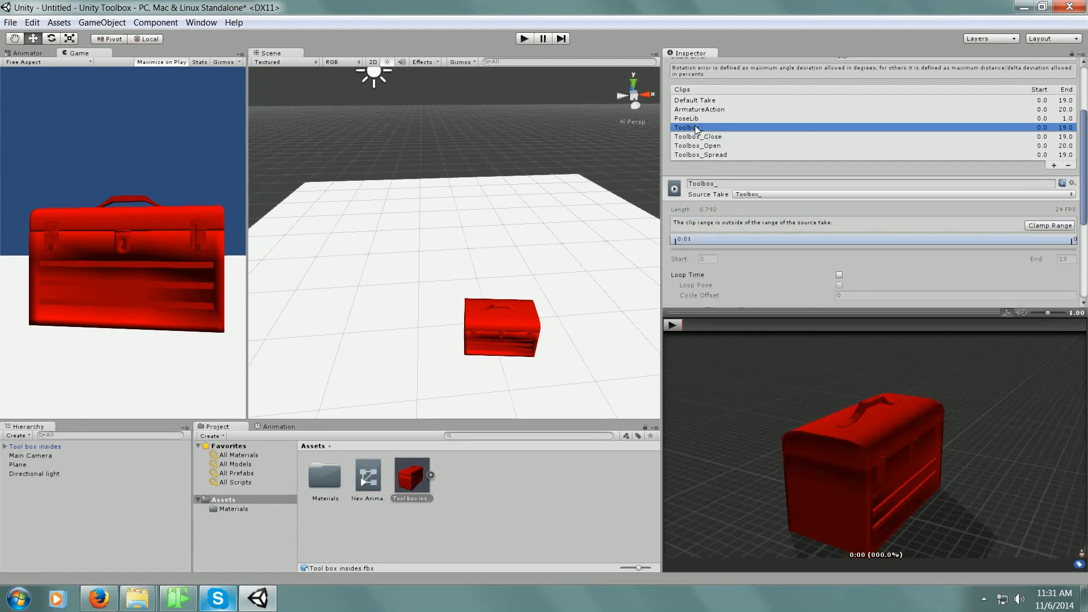
{"action": "middle_click_drag", "start_coordinate": [492, 355], "coordinate": [470, 328]}
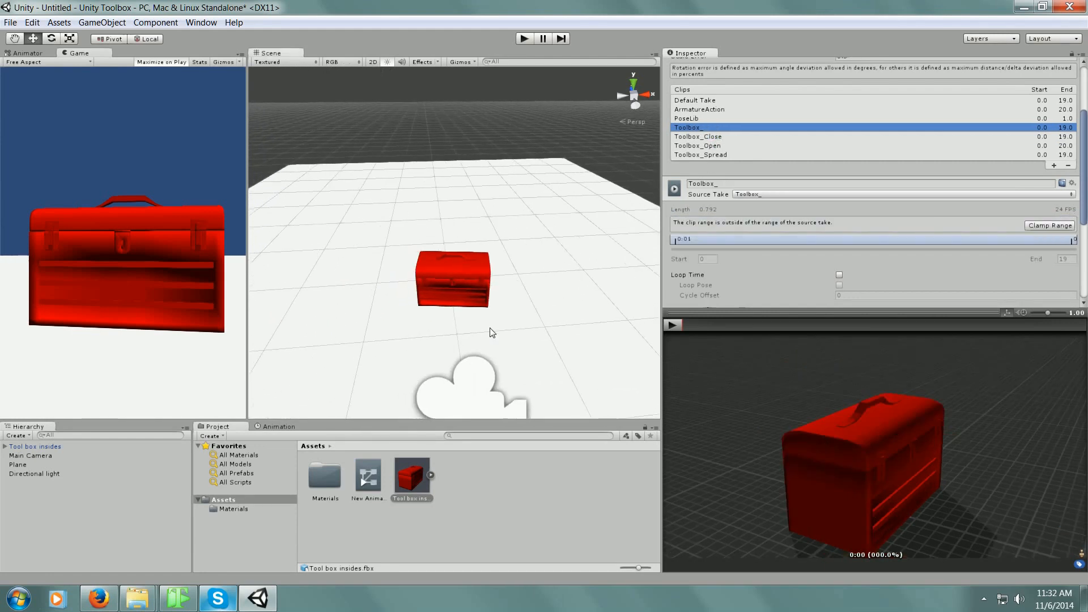